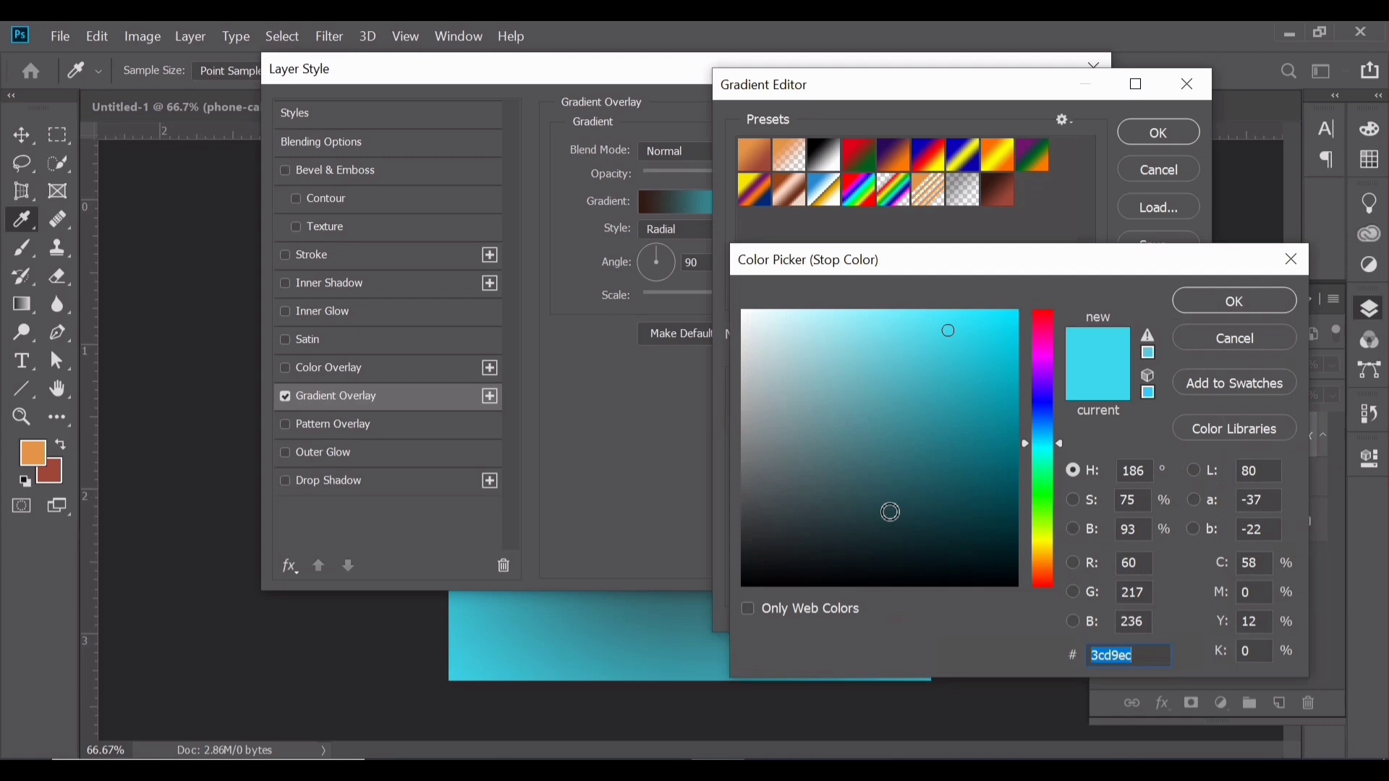
Set the gradient's end colour stop to #9d4739 and accept the edited gradient.
type("9d")
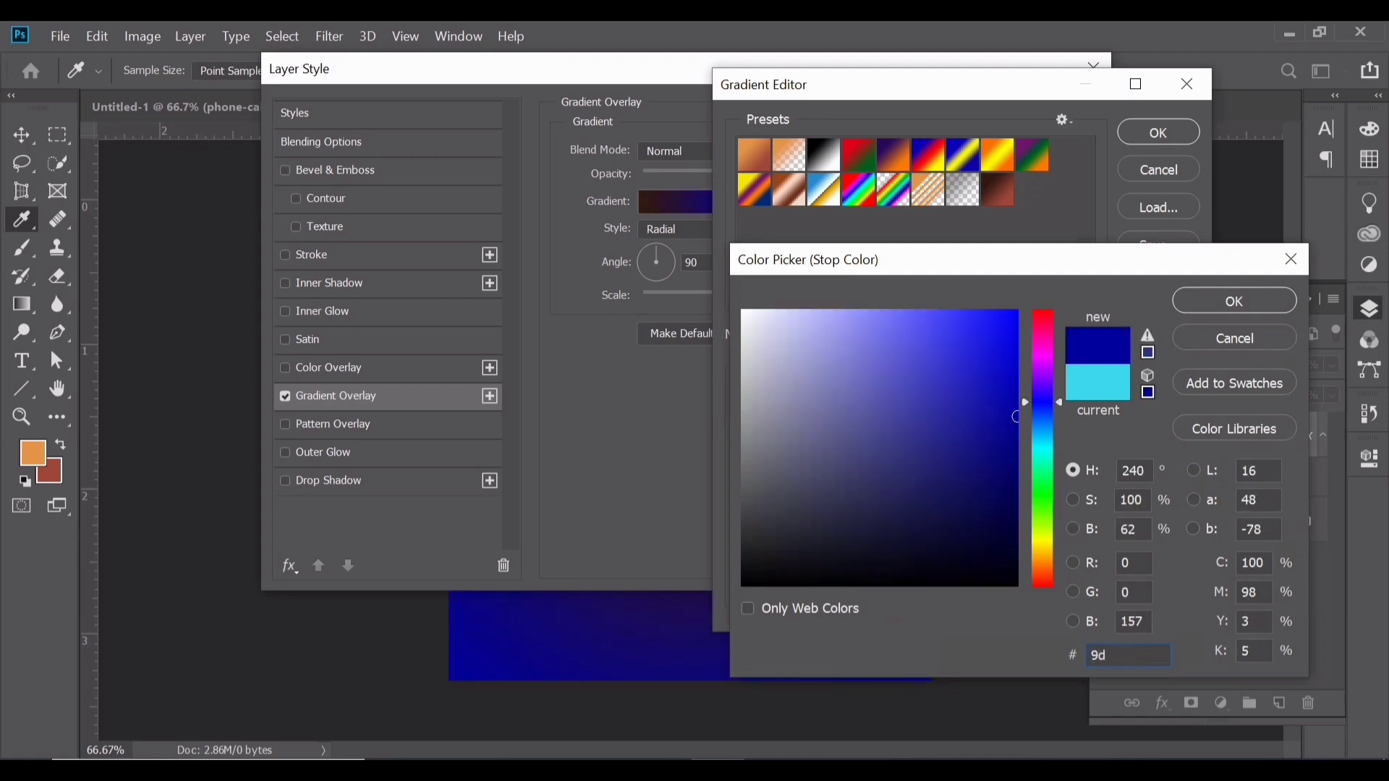
type("47")
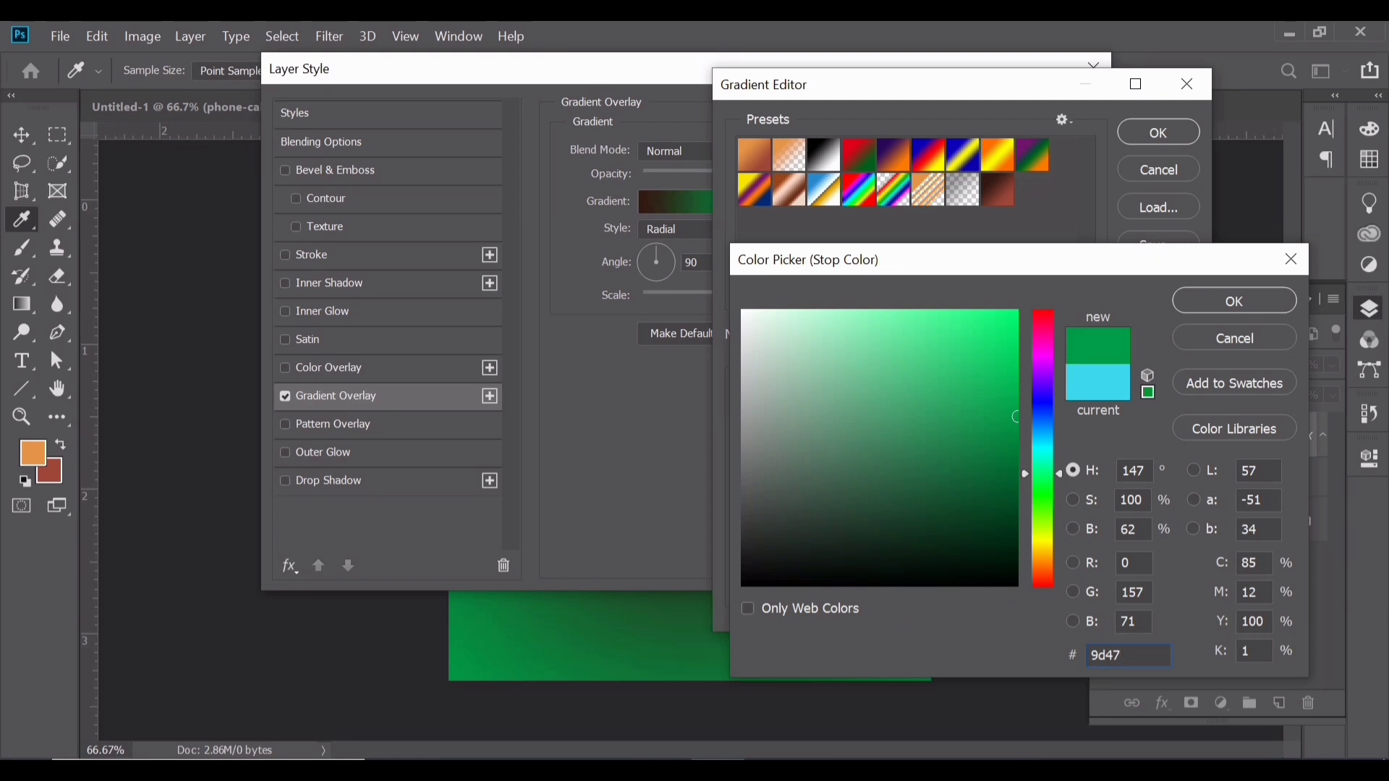
type("2c")
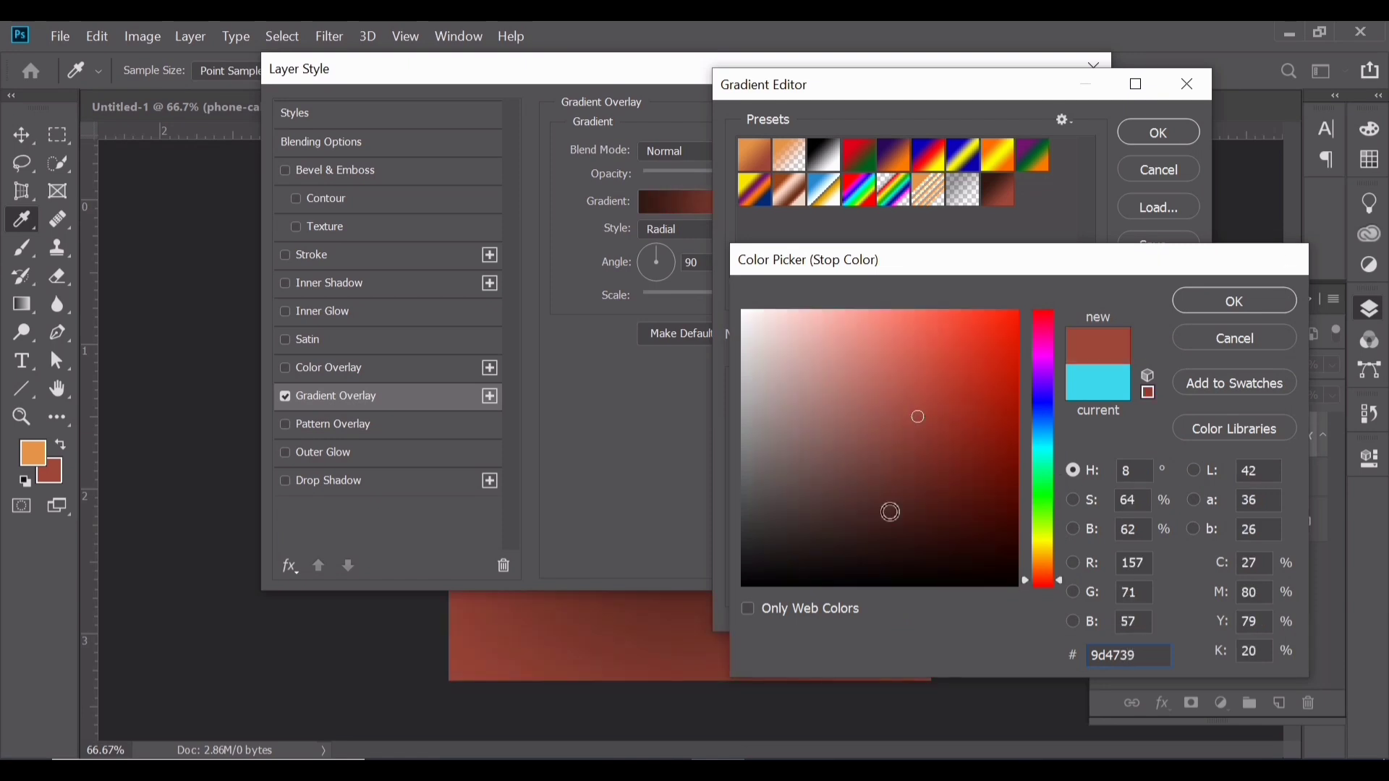
key("Return")
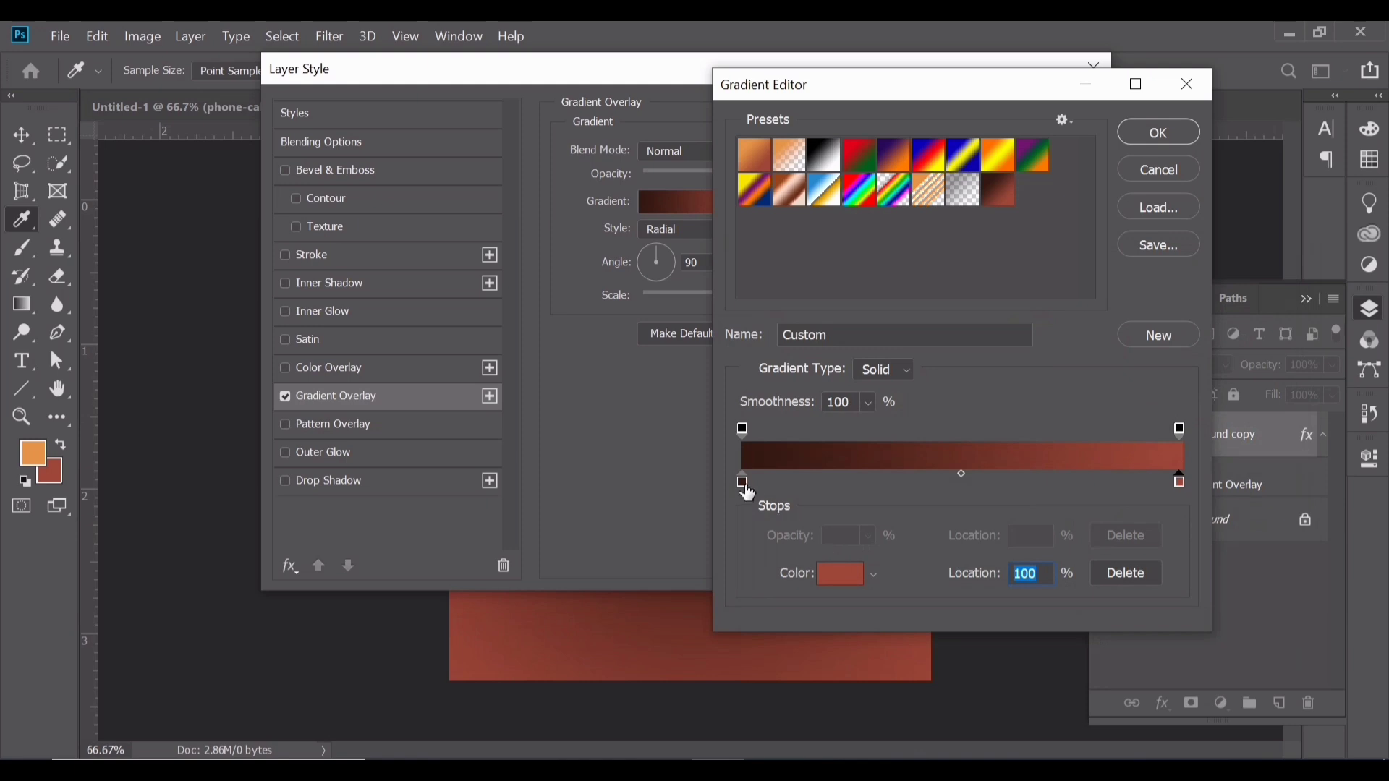
left_click(826, 576)
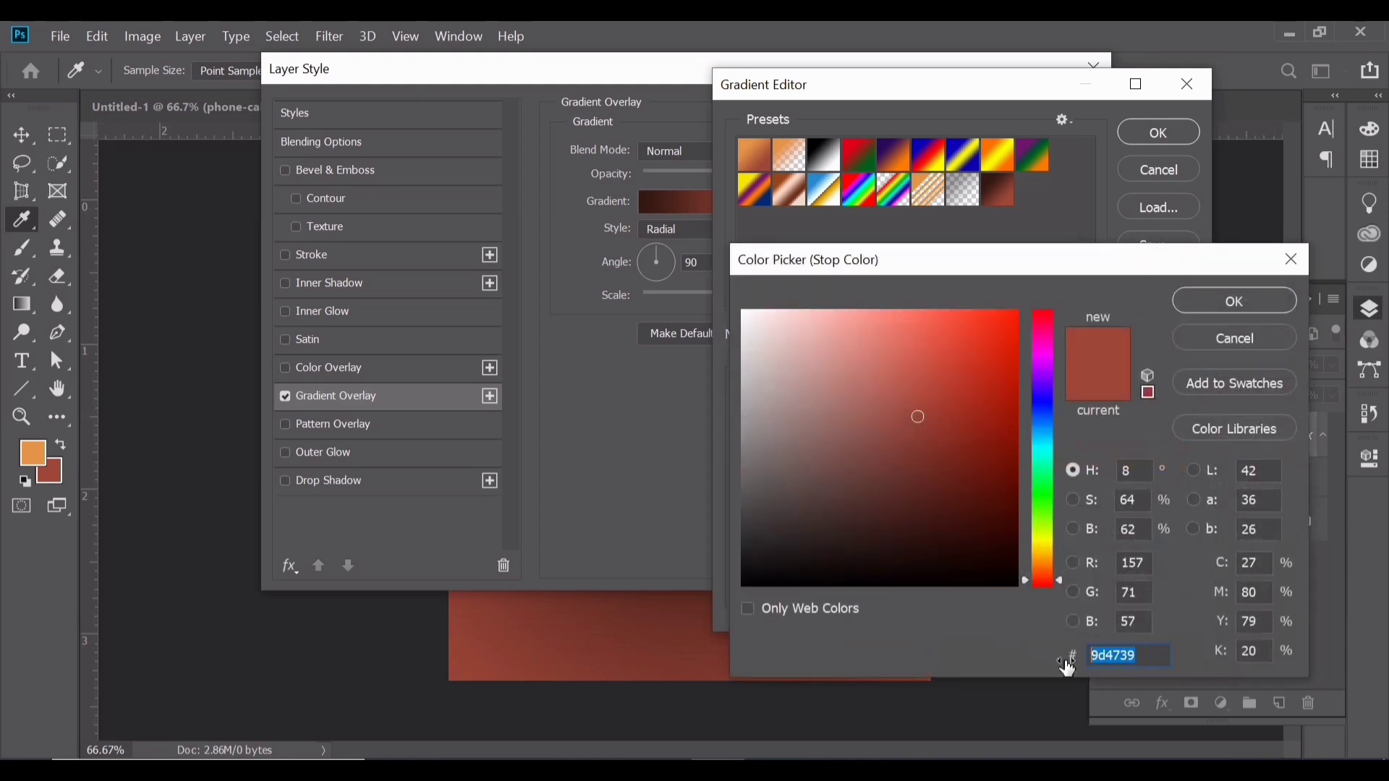
left_click(1262, 344)
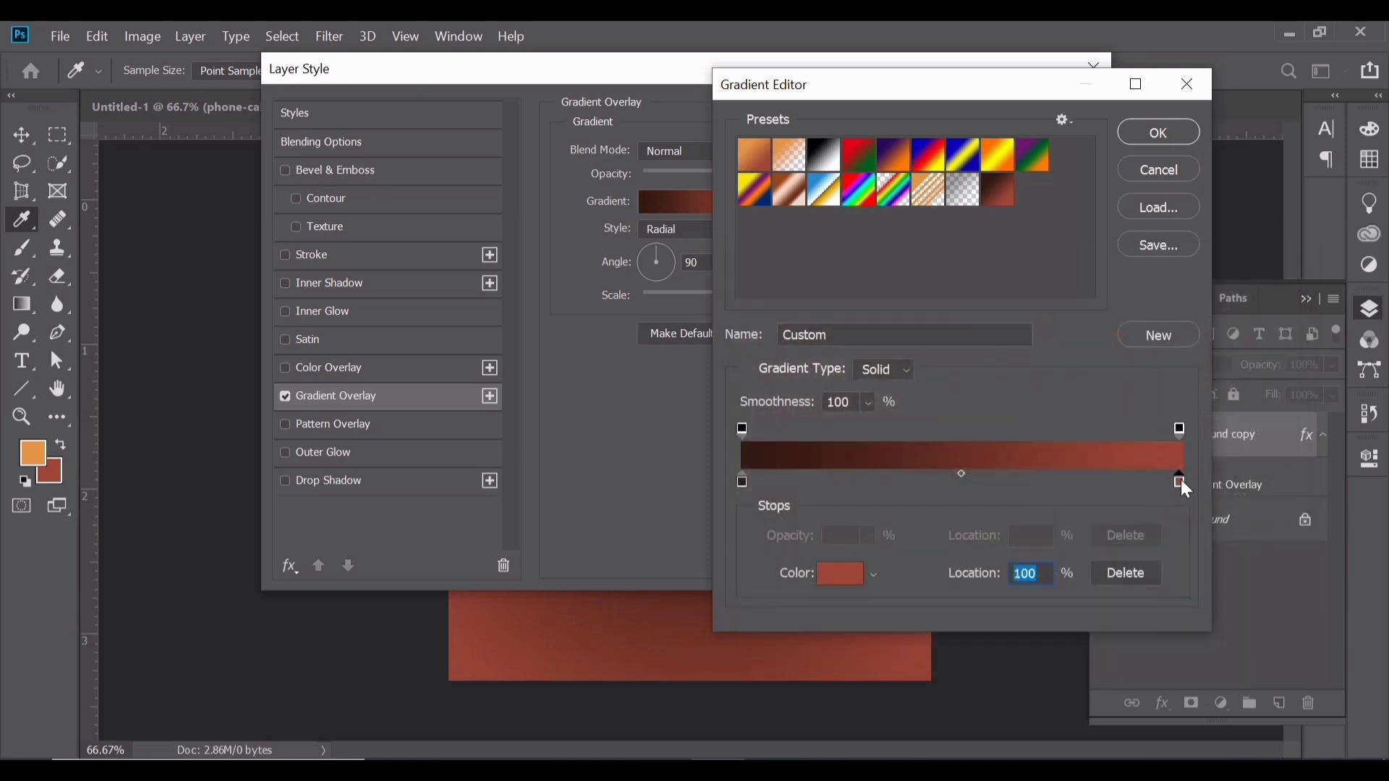
left_click(848, 584)
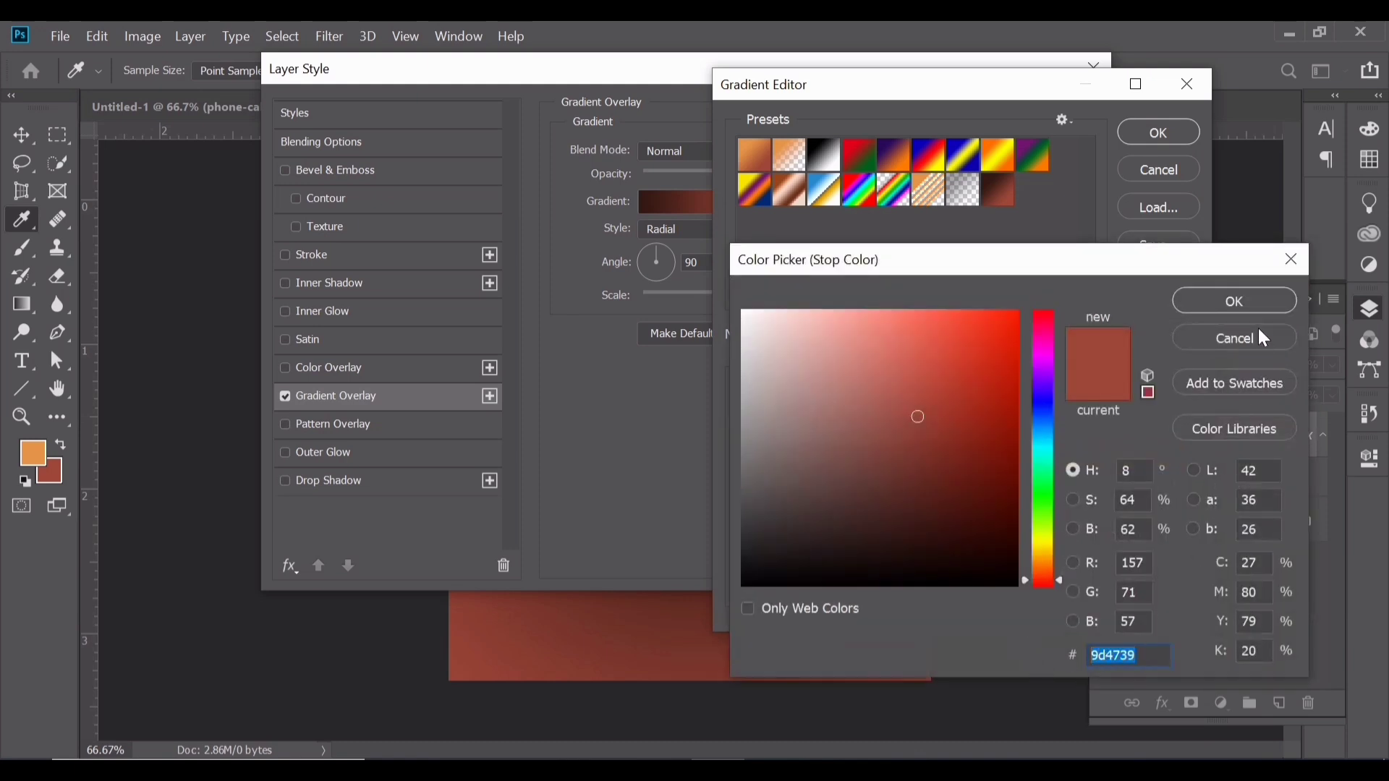
left_click(1248, 302)
left_click(1152, 136)
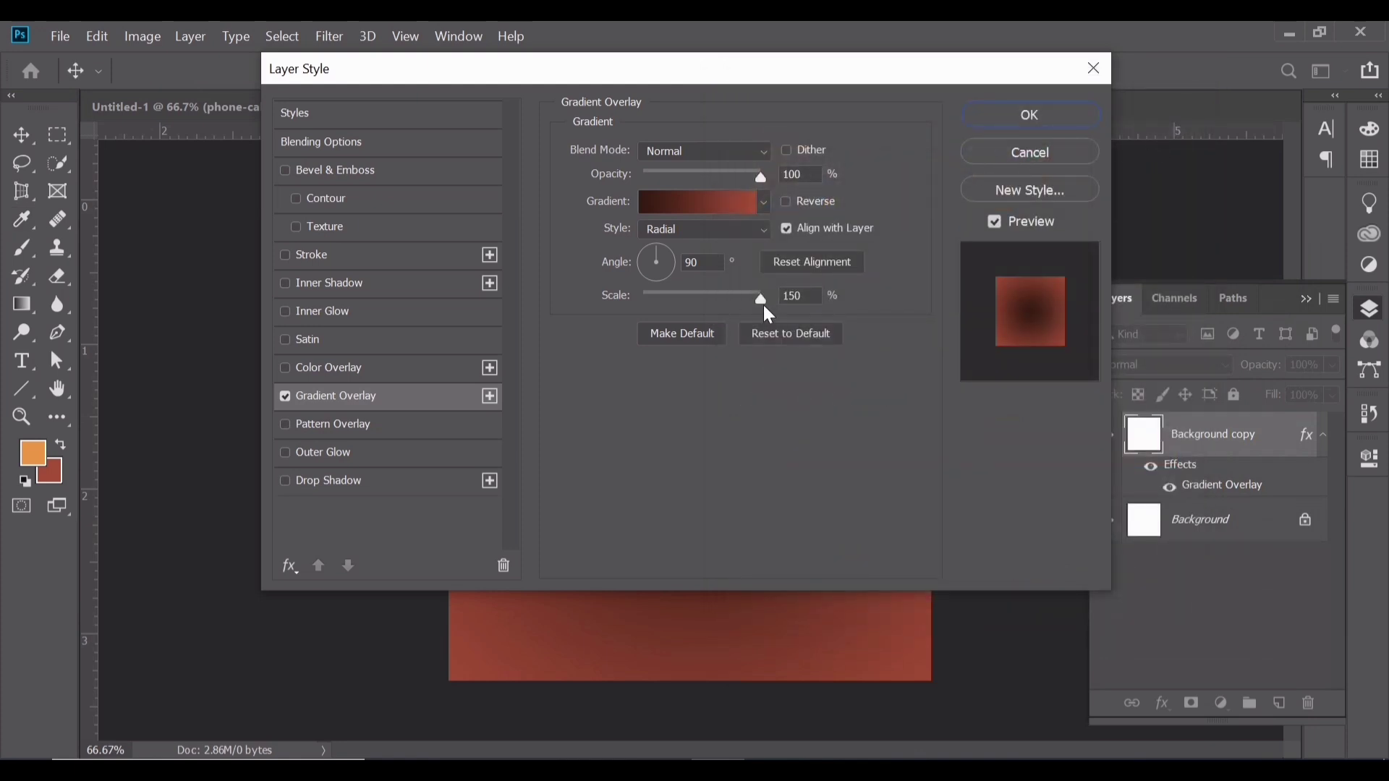
Reverse the radial gradient overlay, set its scale to 100%, and apply the layer style.
left_click(805, 204)
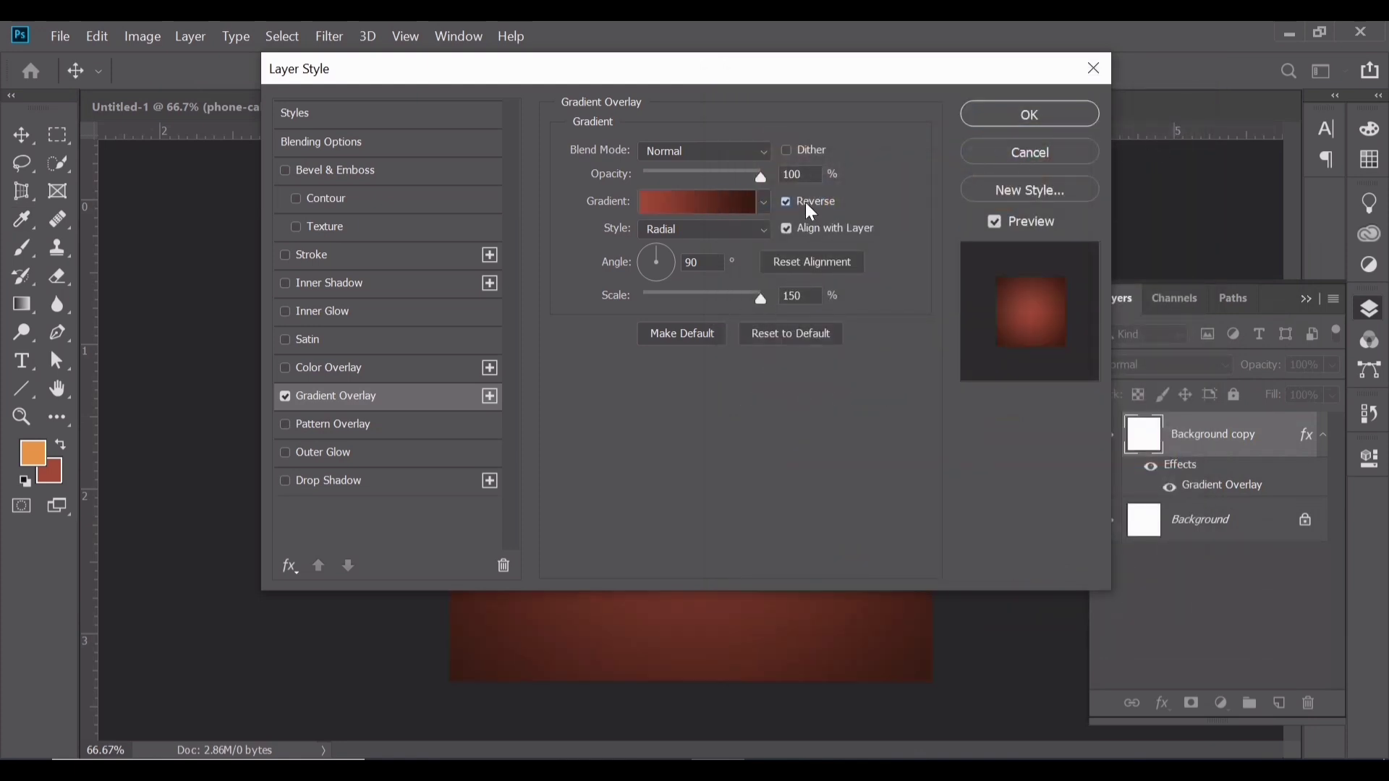
left_click_drag(758, 299, 715, 302)
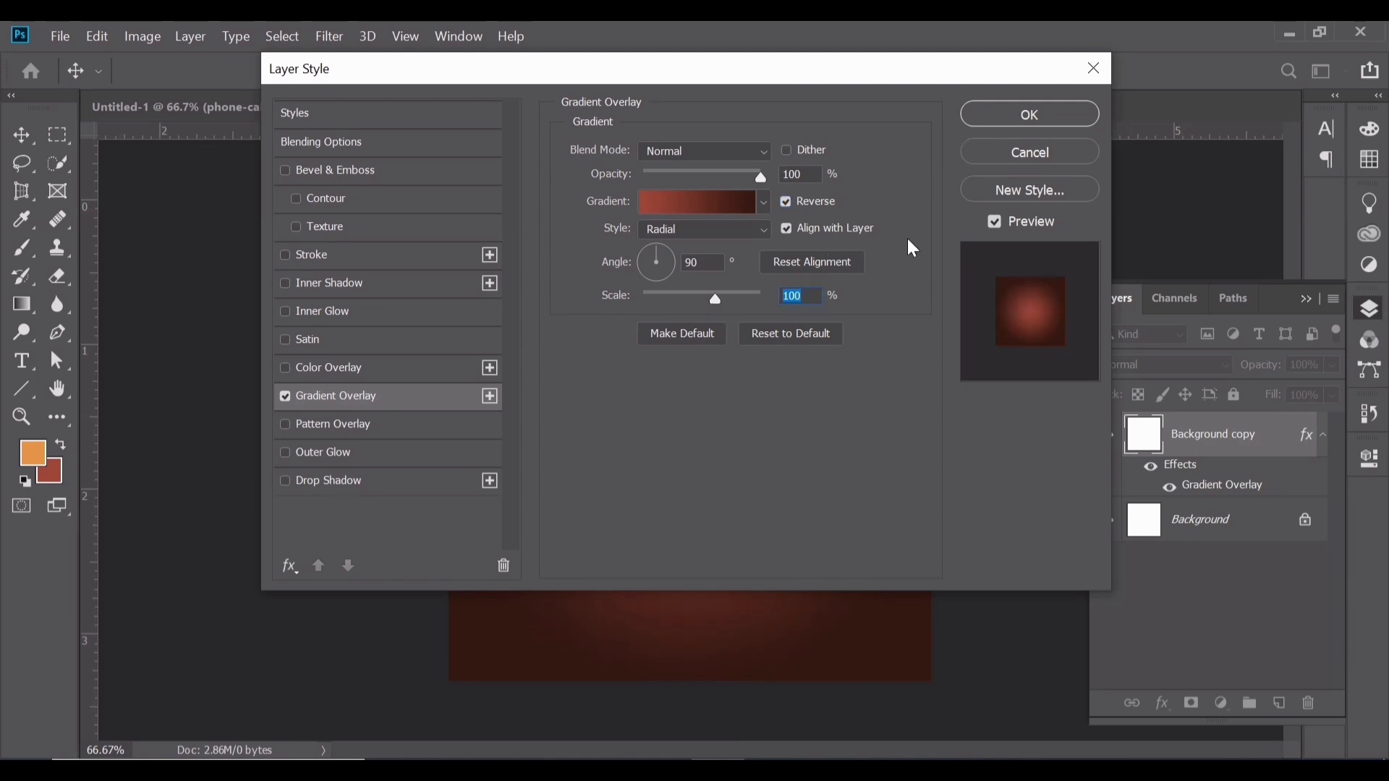
left_click(1011, 116)
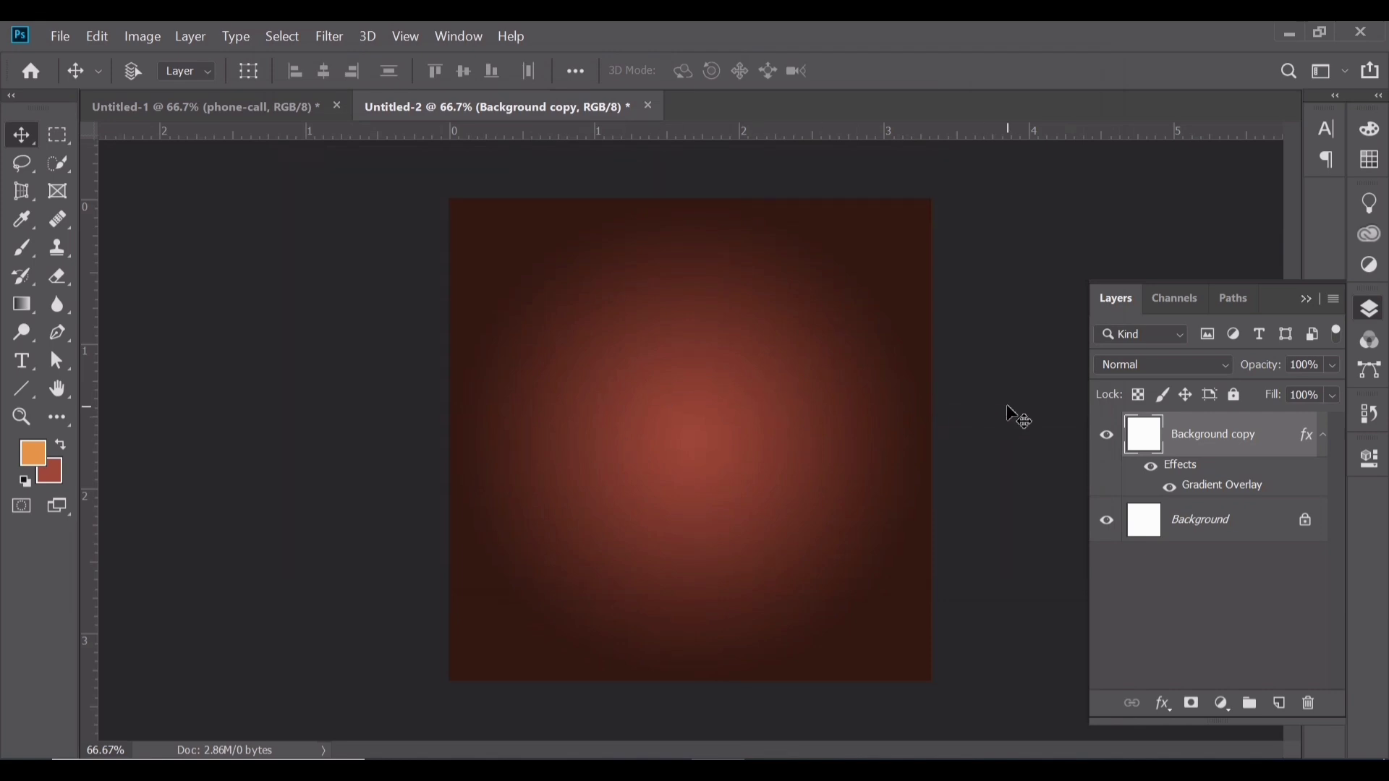
Create a new guide layout with 0.1 in margins on all four sides of the canvas.
left_click(437, 36)
mouse_move(405, 36)
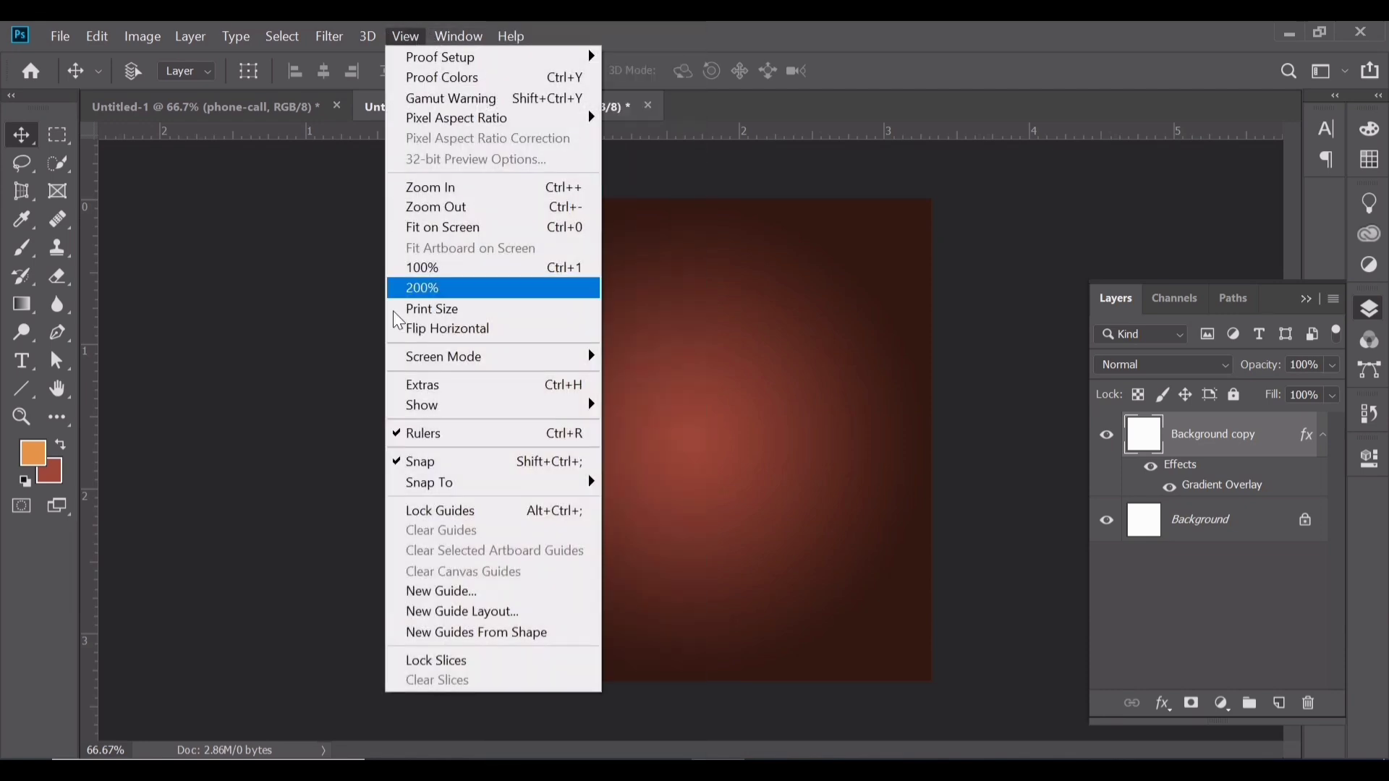
left_click(395, 611)
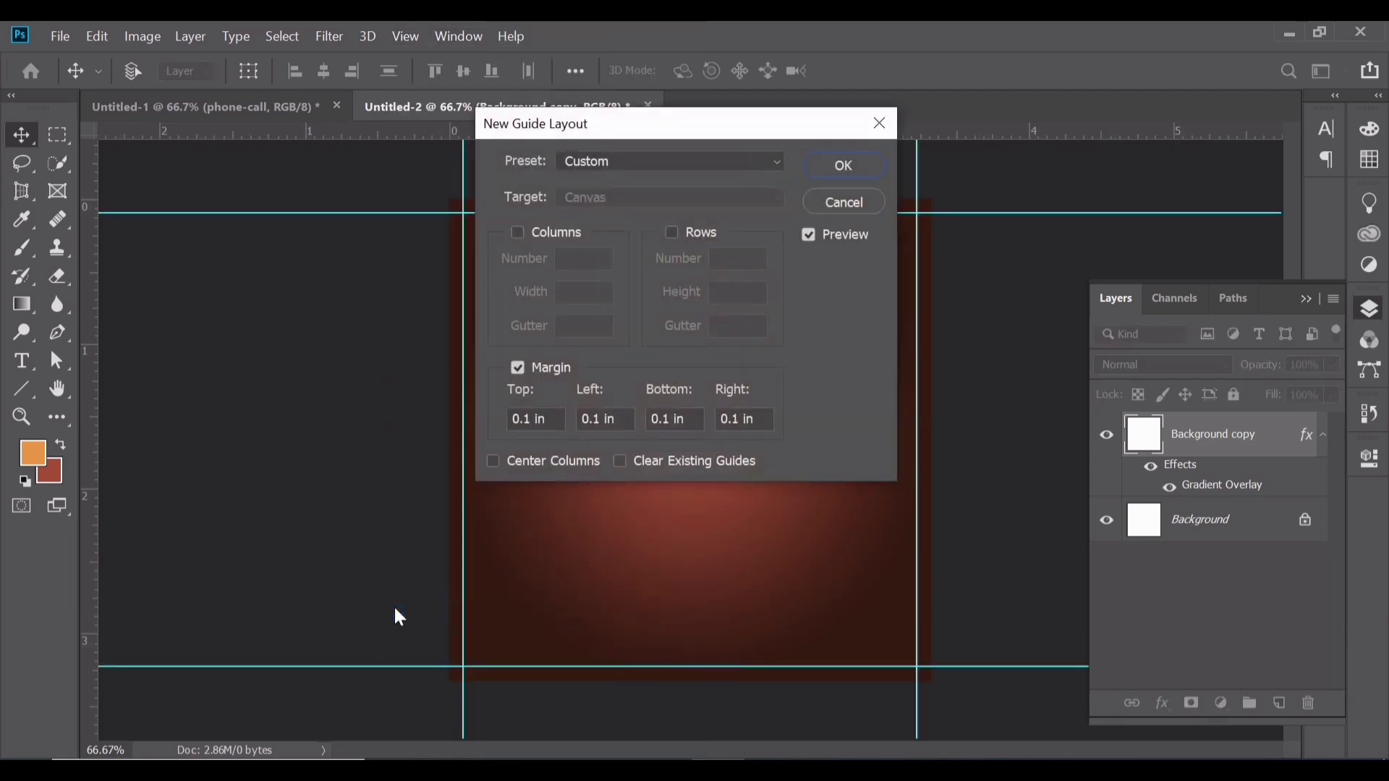
key("Tab")
key("Tab")
key("Tab")
key("Tab")
left_click(770, 423)
left_click(839, 166)
Place the burger image, centre it horizontally in the lower part of the canvas, and enlarge it slightly.
left_click_drag(831, 248, 673, 359)
left_click_drag(683, 548, 685, 519)
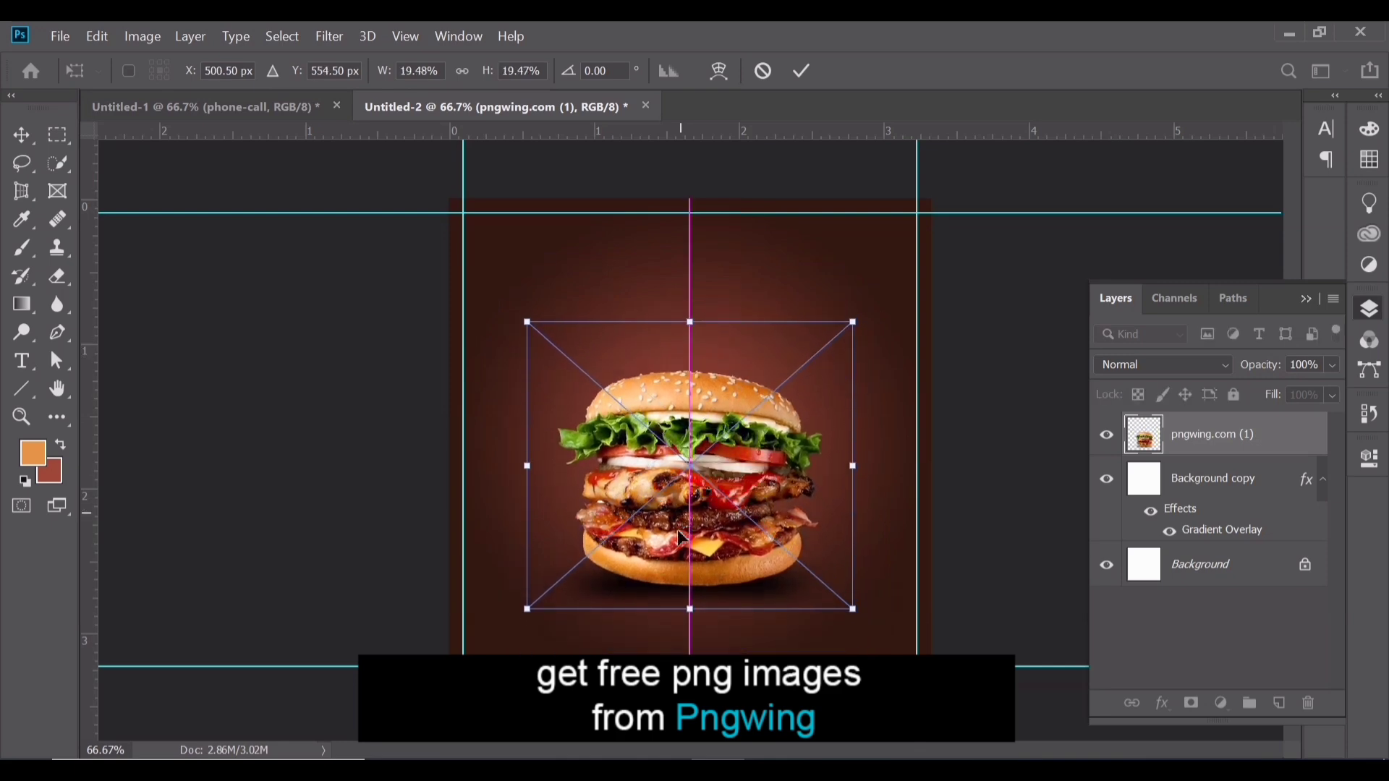
left_click_drag(685, 609, 687, 628)
left_click_drag(690, 322, 688, 295)
key("Return")
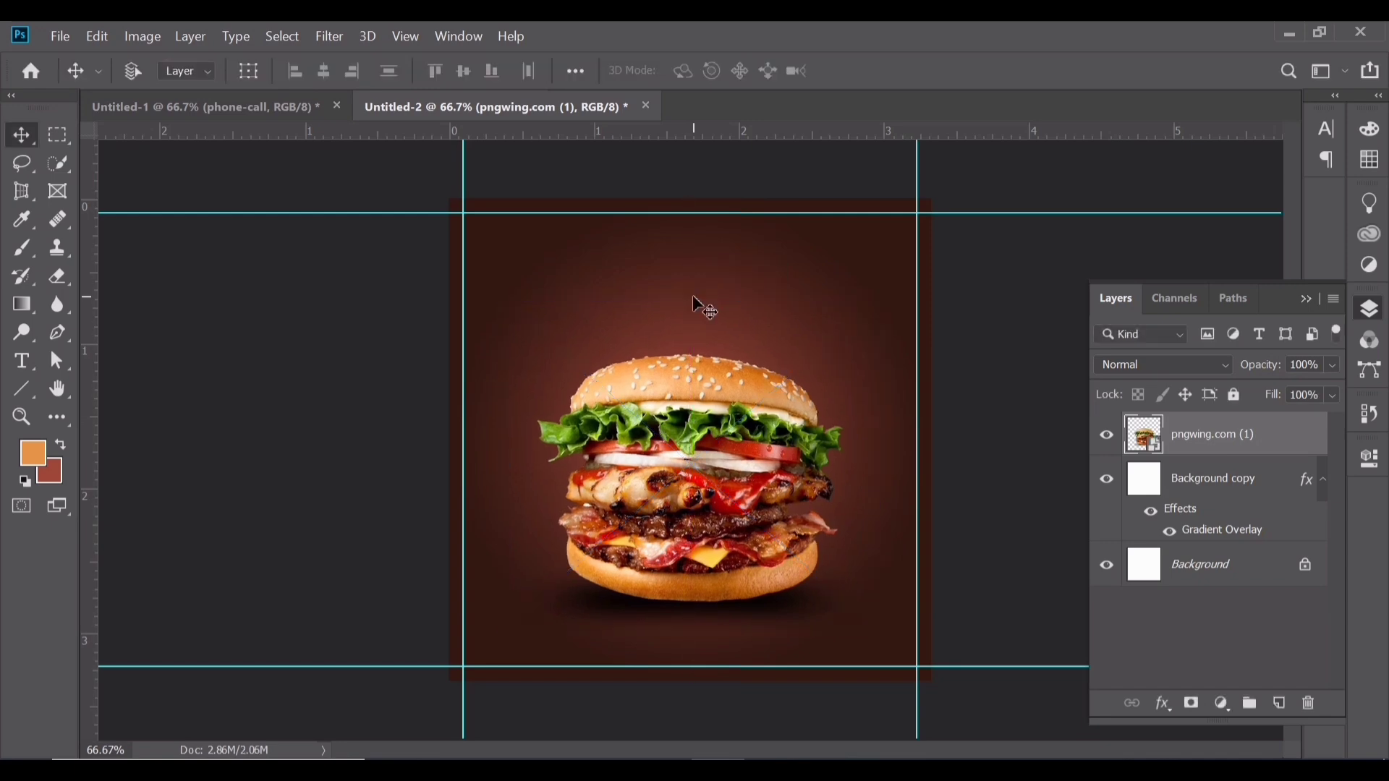
Set the LOGO HERE text in Acumin Variable Concept ExtraCondensed Medium.
key("ctrl+a")
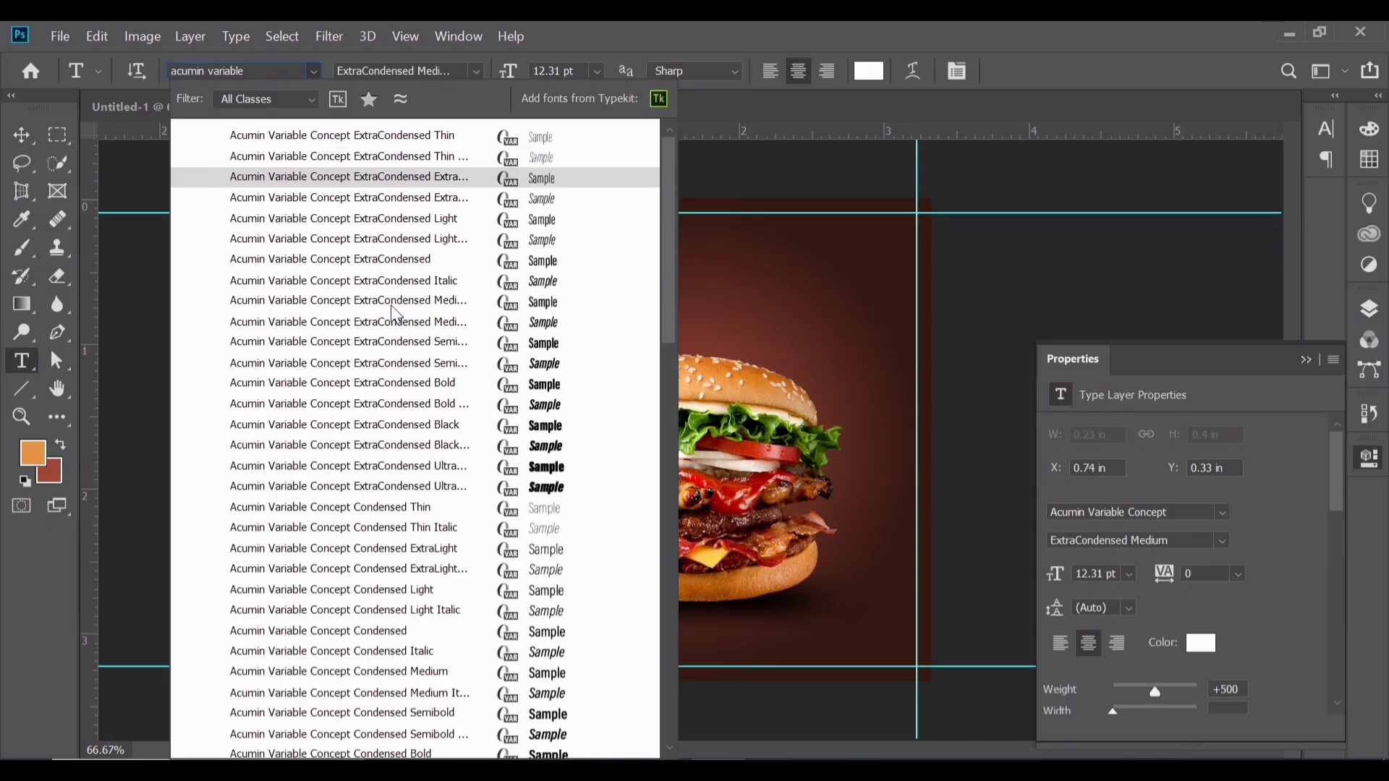
left_click(391, 306)
key("v")
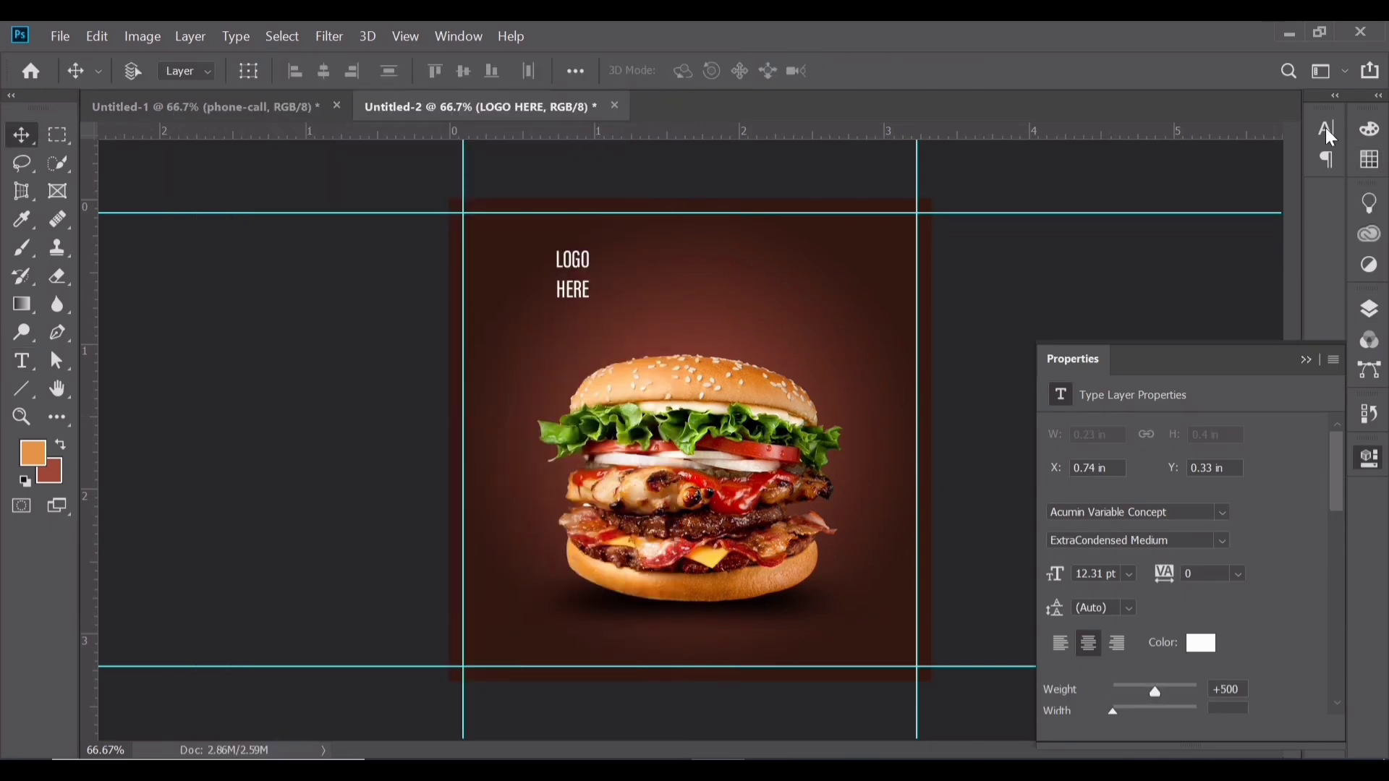
Set the leading of the LOGO HERE text to 10 pt.
left_click(1326, 128)
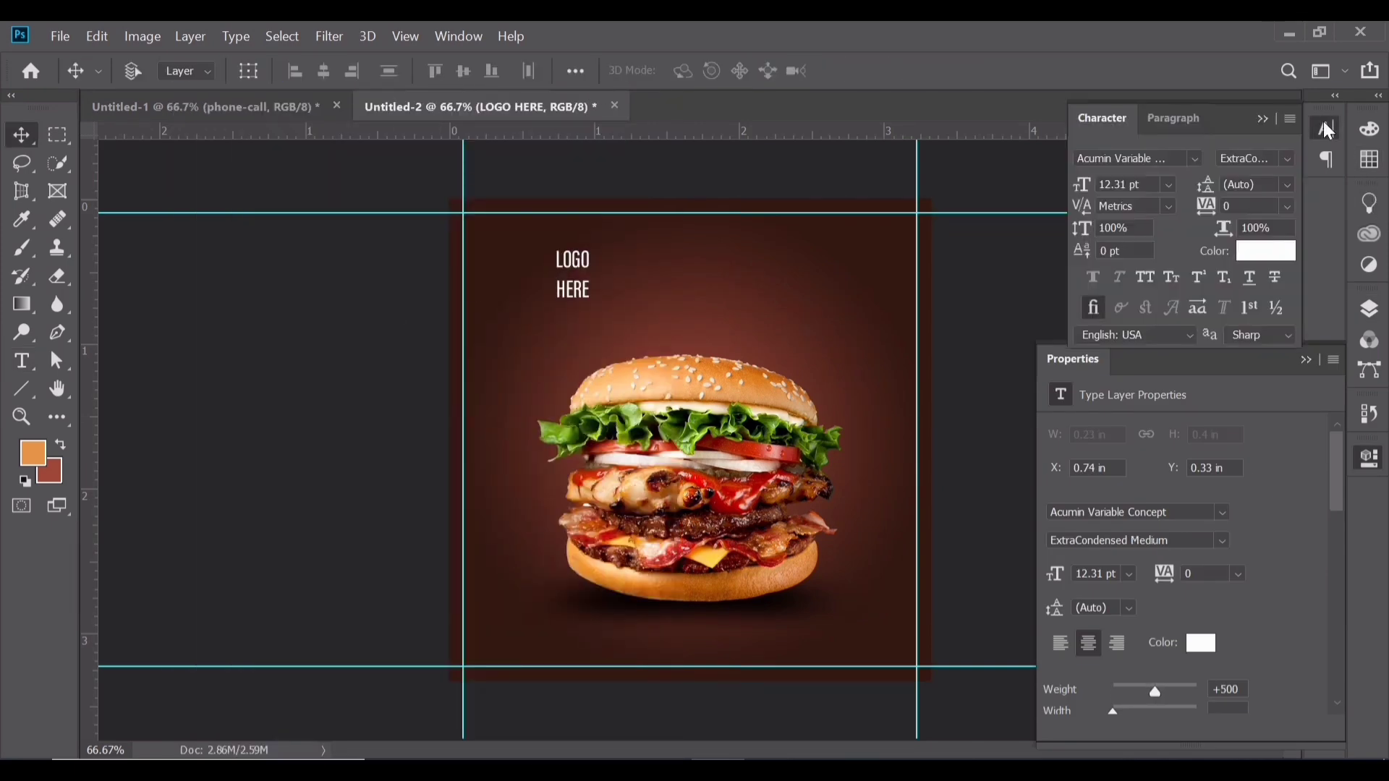
left_click(1292, 156)
left_click(1294, 161)
left_click(1234, 186)
type("10")
key("Return")
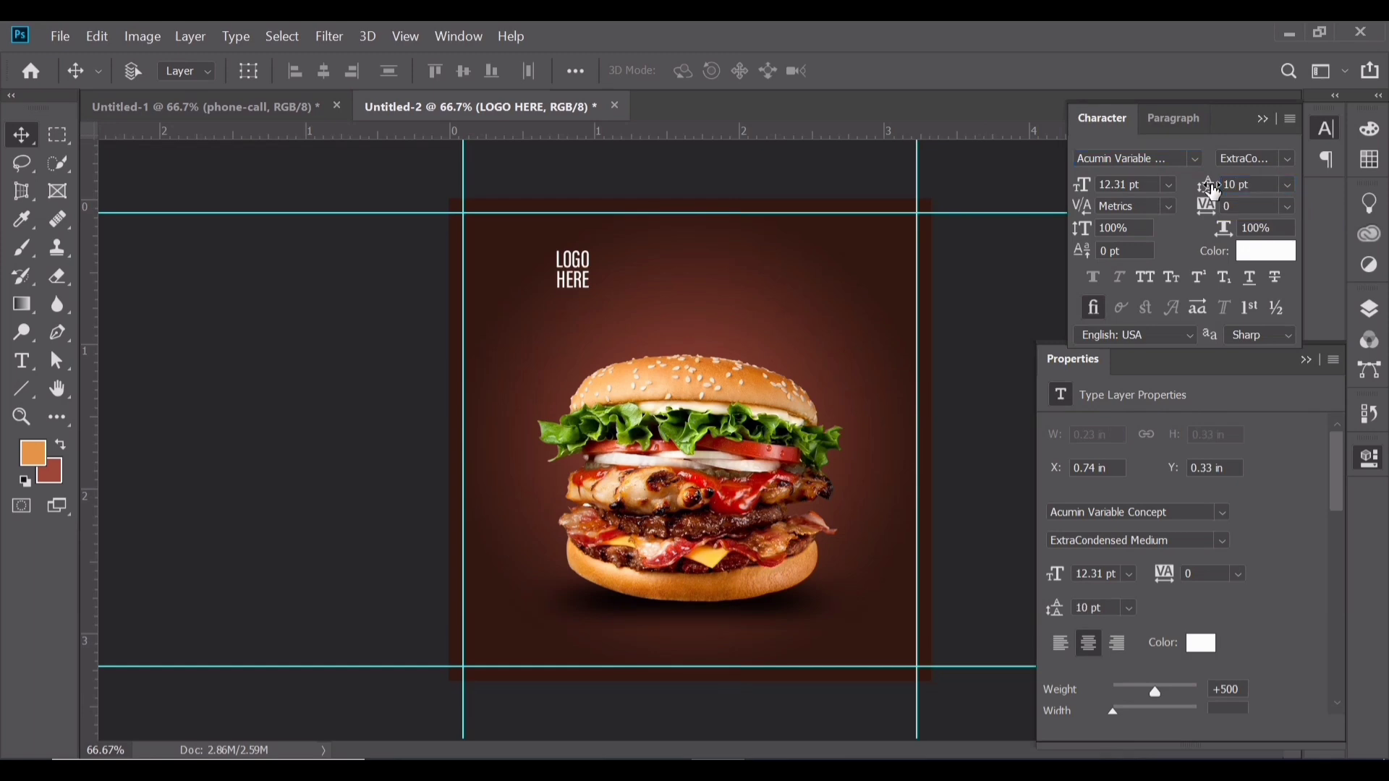
left_click(1261, 119)
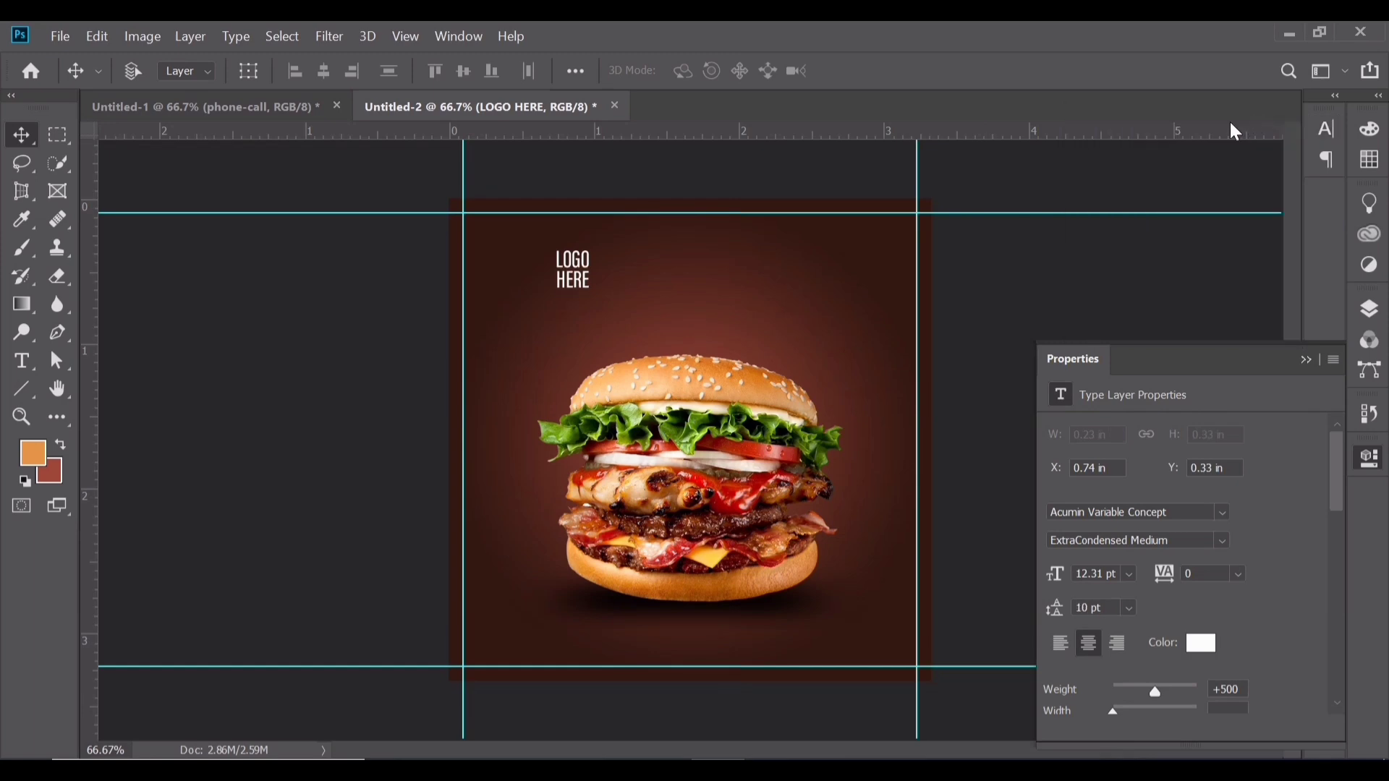
left_click(1327, 129)
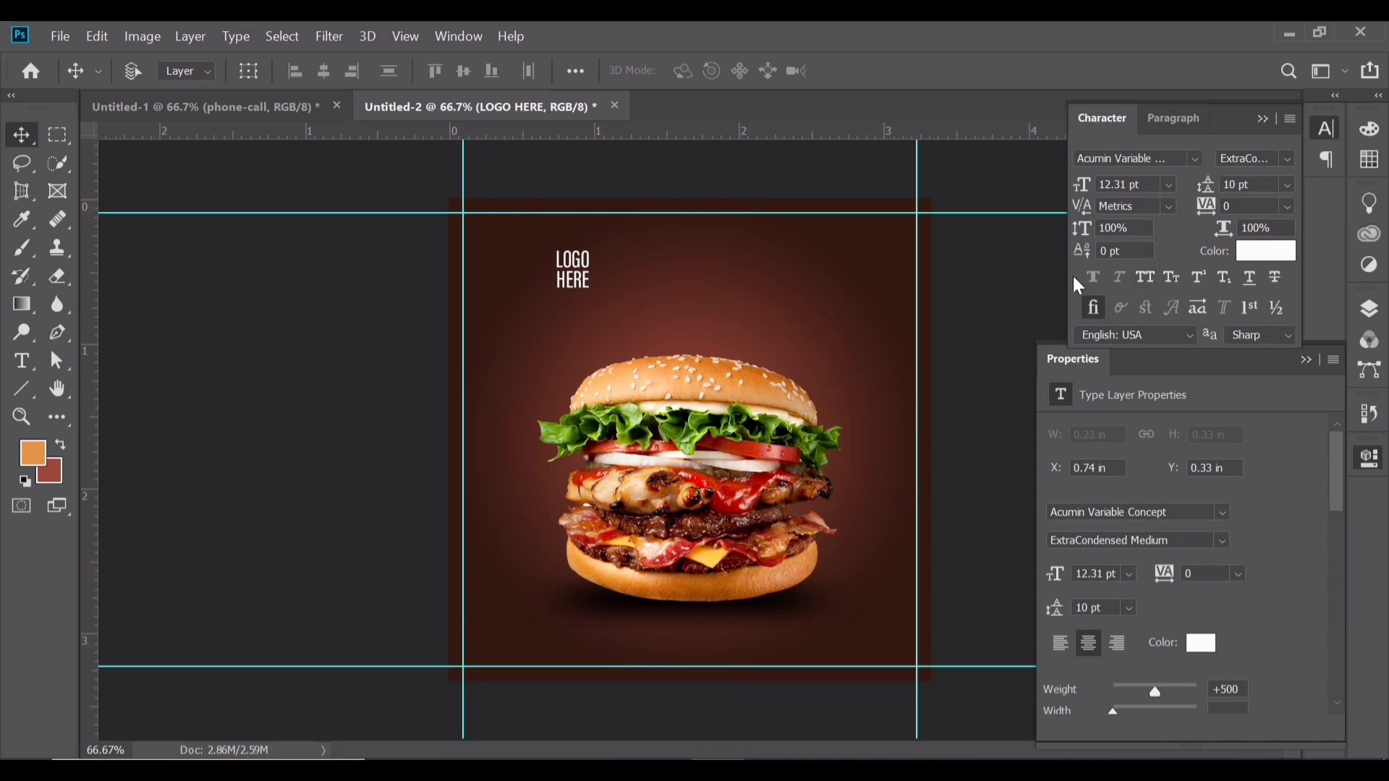
left_click(1263, 118)
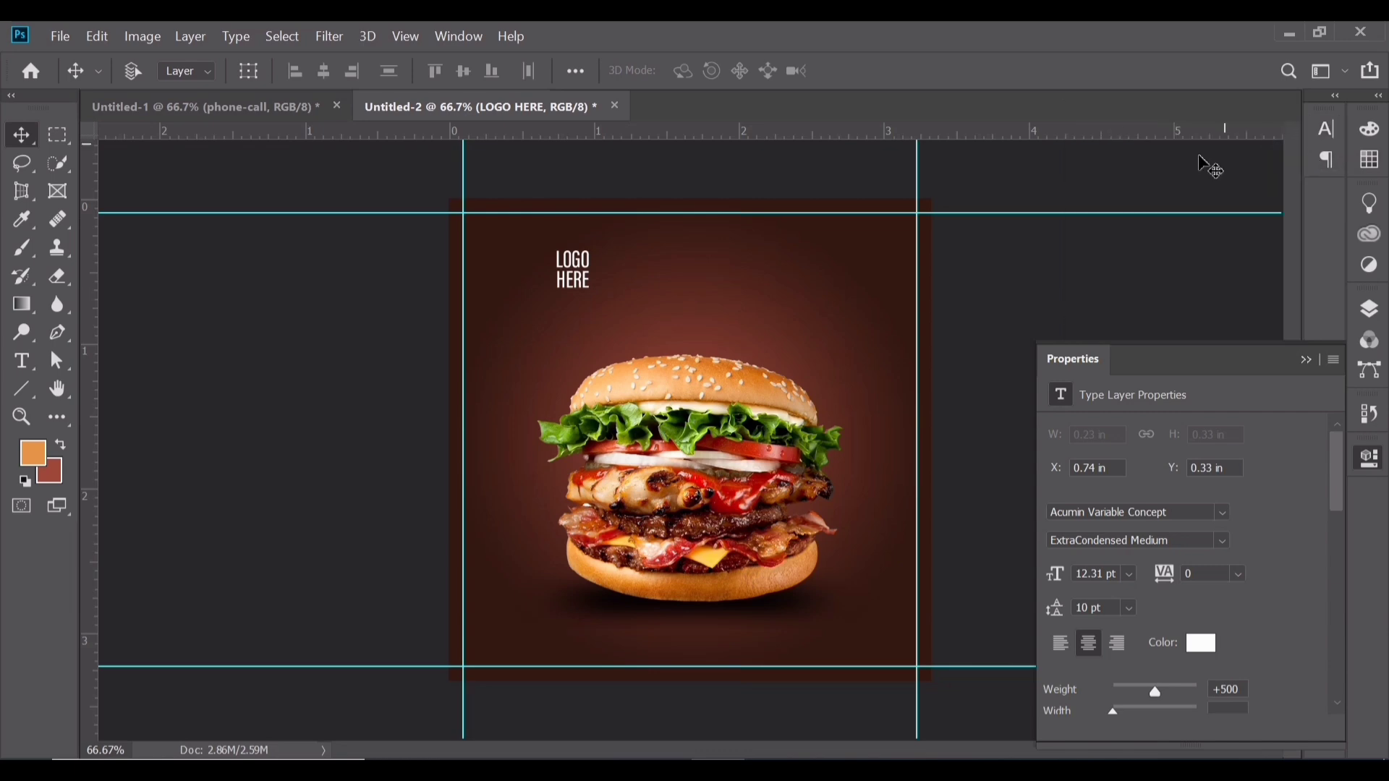
Move the LOGO HERE text to the canvas's upper-left corner and nudge it flush with the left and top margin guides.
left_click_drag(563, 271, 566, 226)
key("z")
left_click_drag(351, 225, 468, 263)
left_click_drag(375, 274, 424, 317)
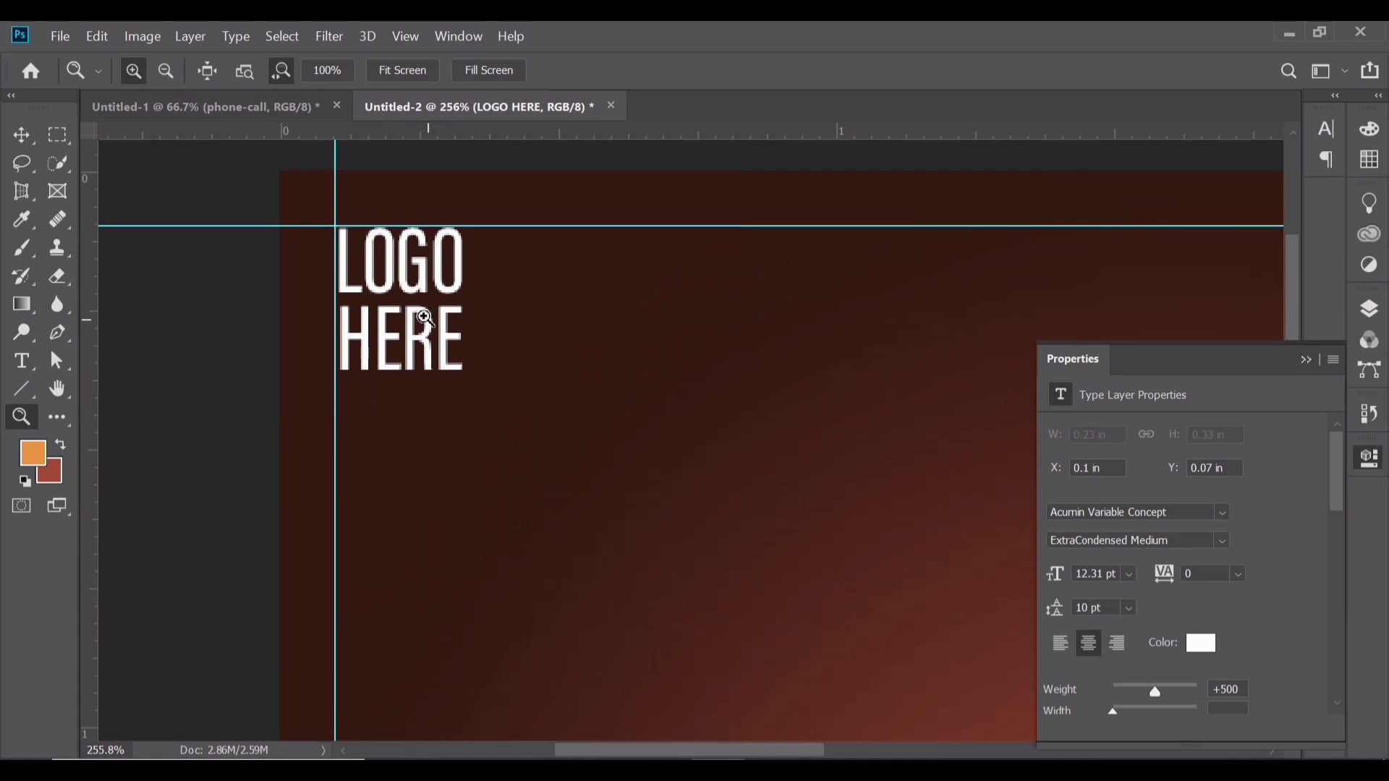
key("v")
key("Left")
key("Left")
key("Right")
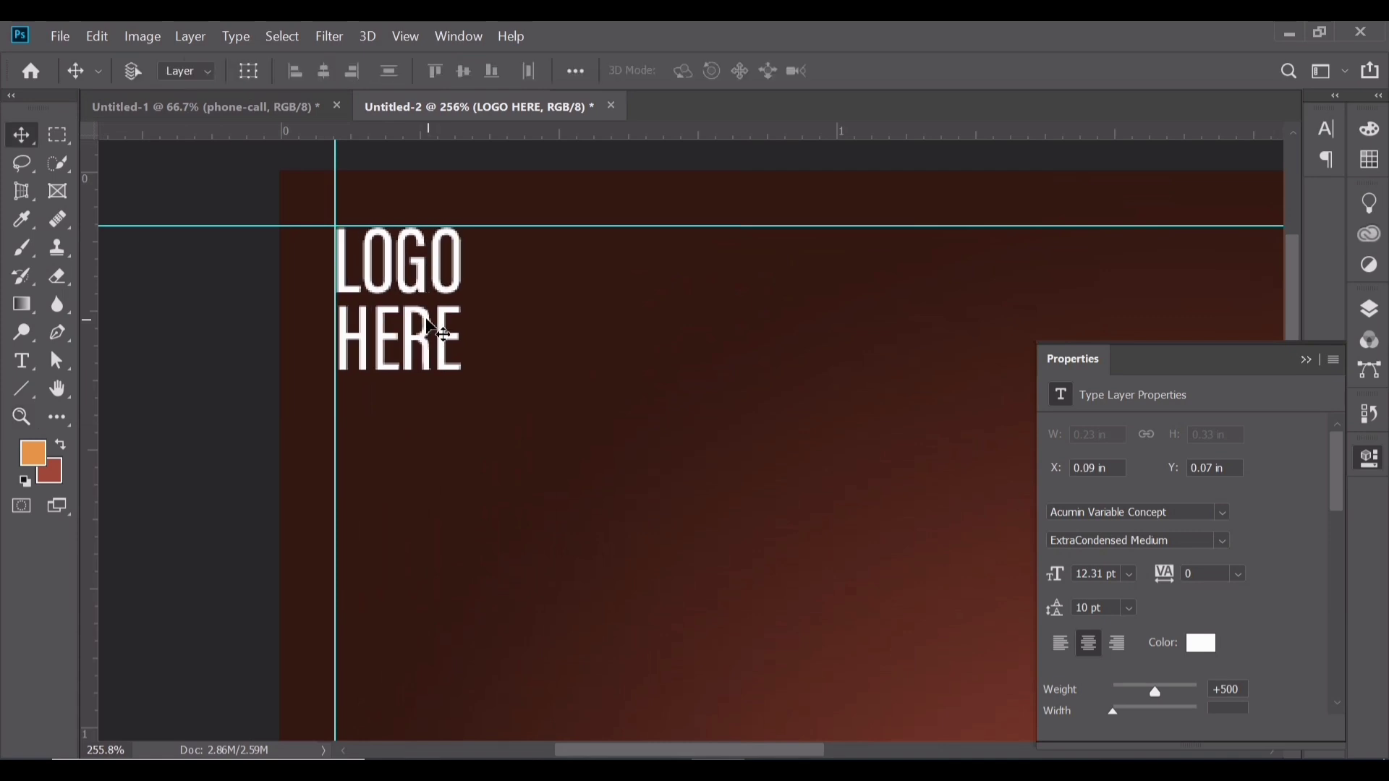
key("Left")
key("Up")
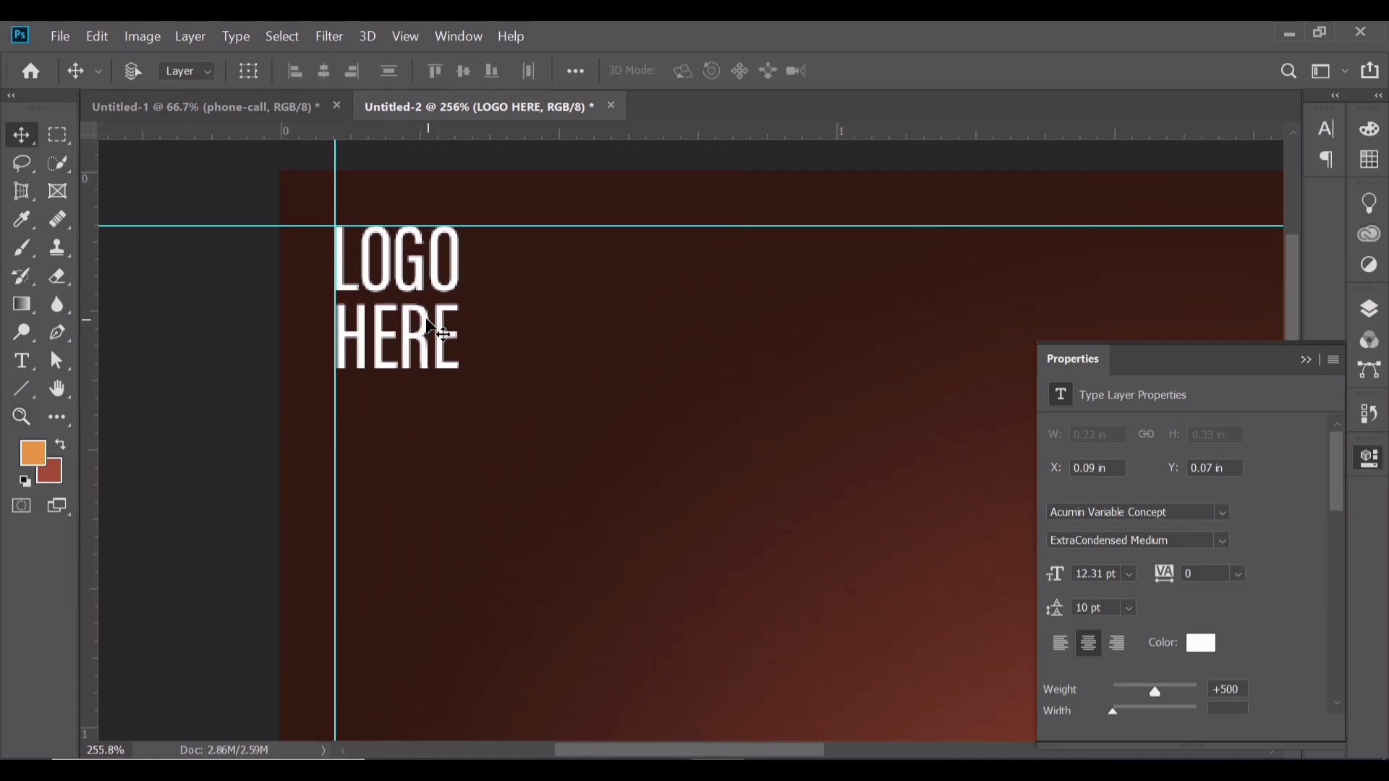
key("z")
left_click_drag(727, 318, 593, 311)
left_click_drag(587, 307, 543, 319)
left_click_drag(693, 318, 497, 302)
left_click_drag(635, 304, 612, 303)
left_click_drag(608, 420, 626, 340)
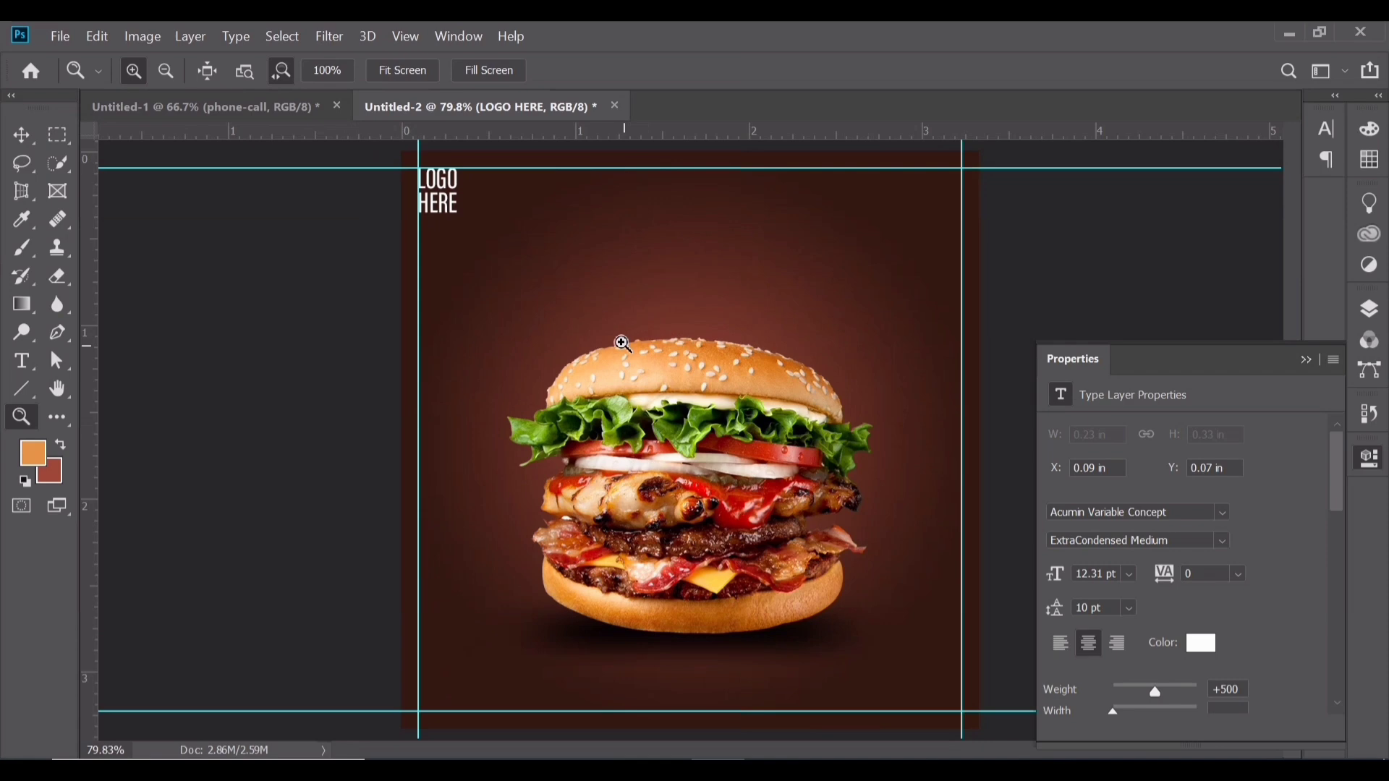
key("v")
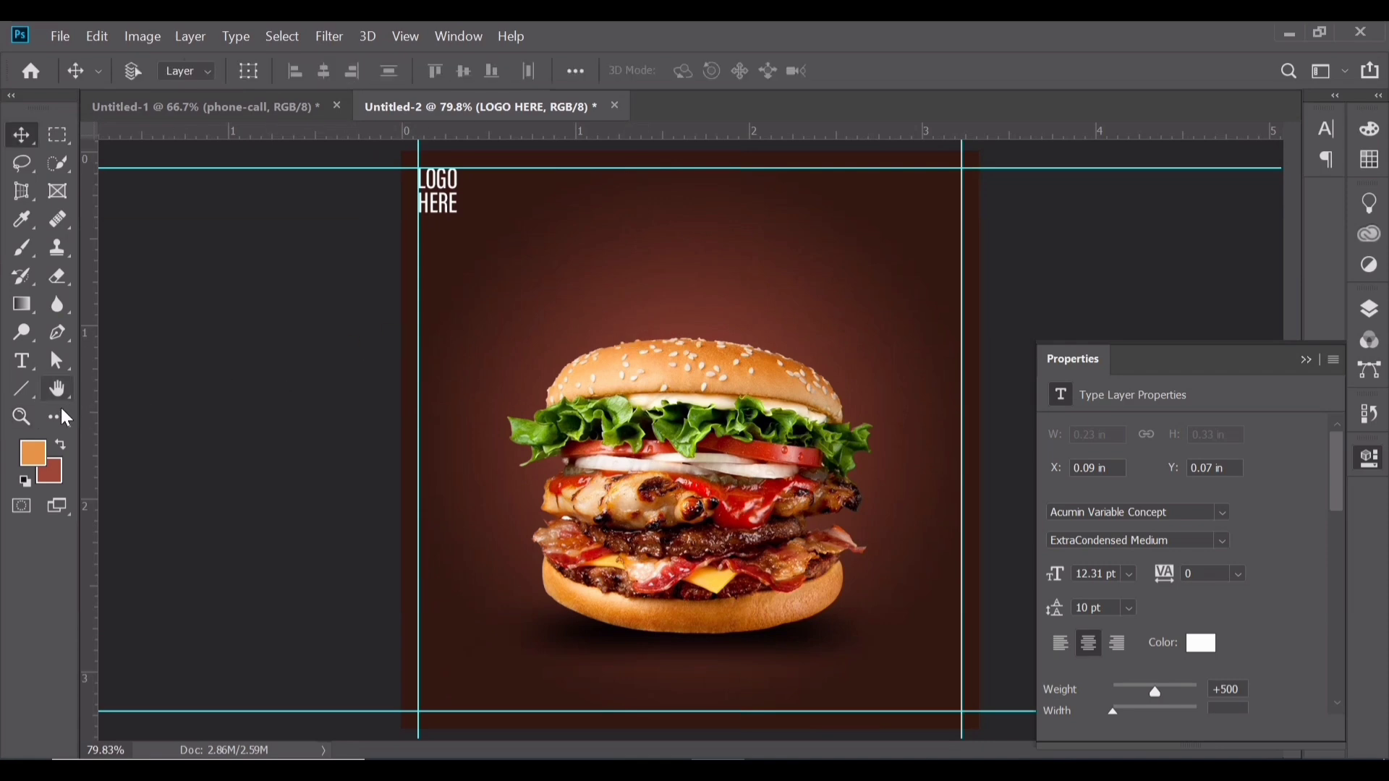
left_click(22, 361)
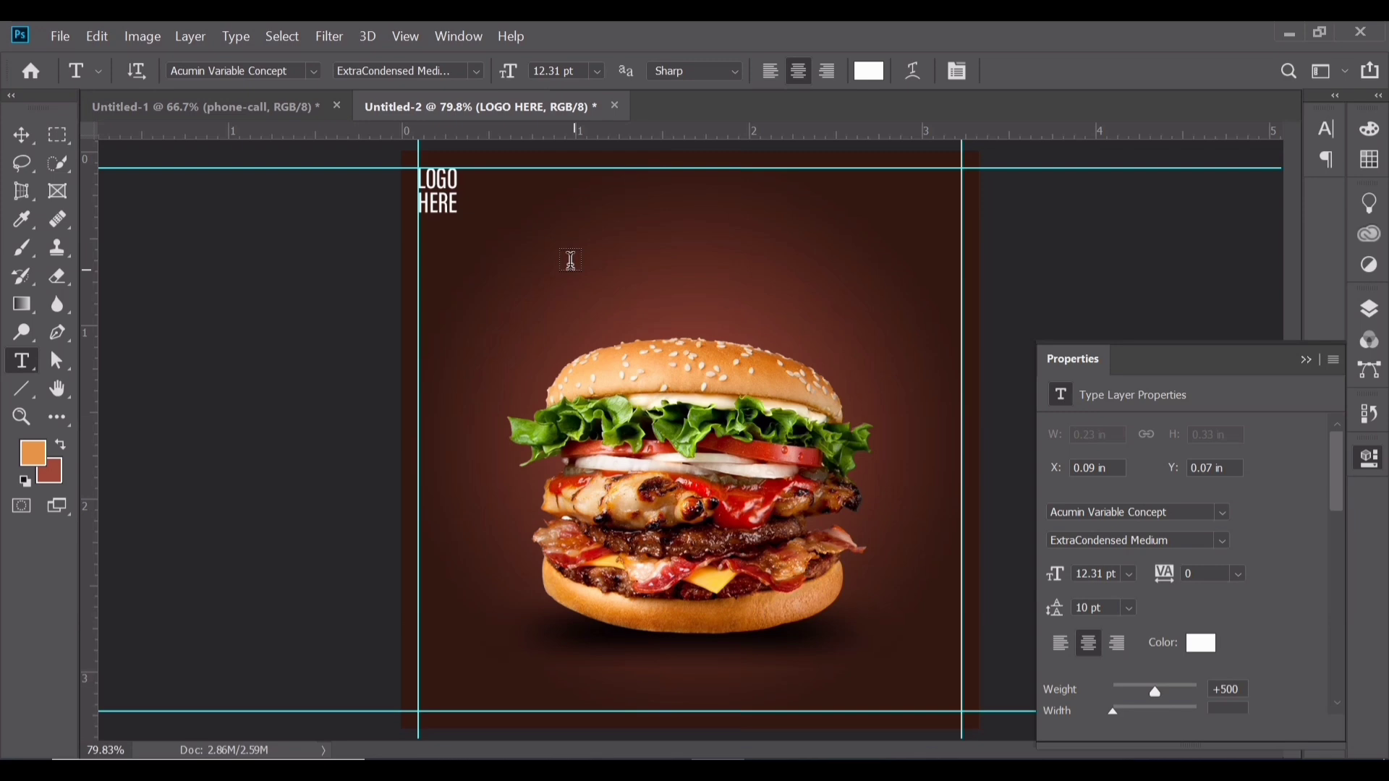
left_click(302, 73)
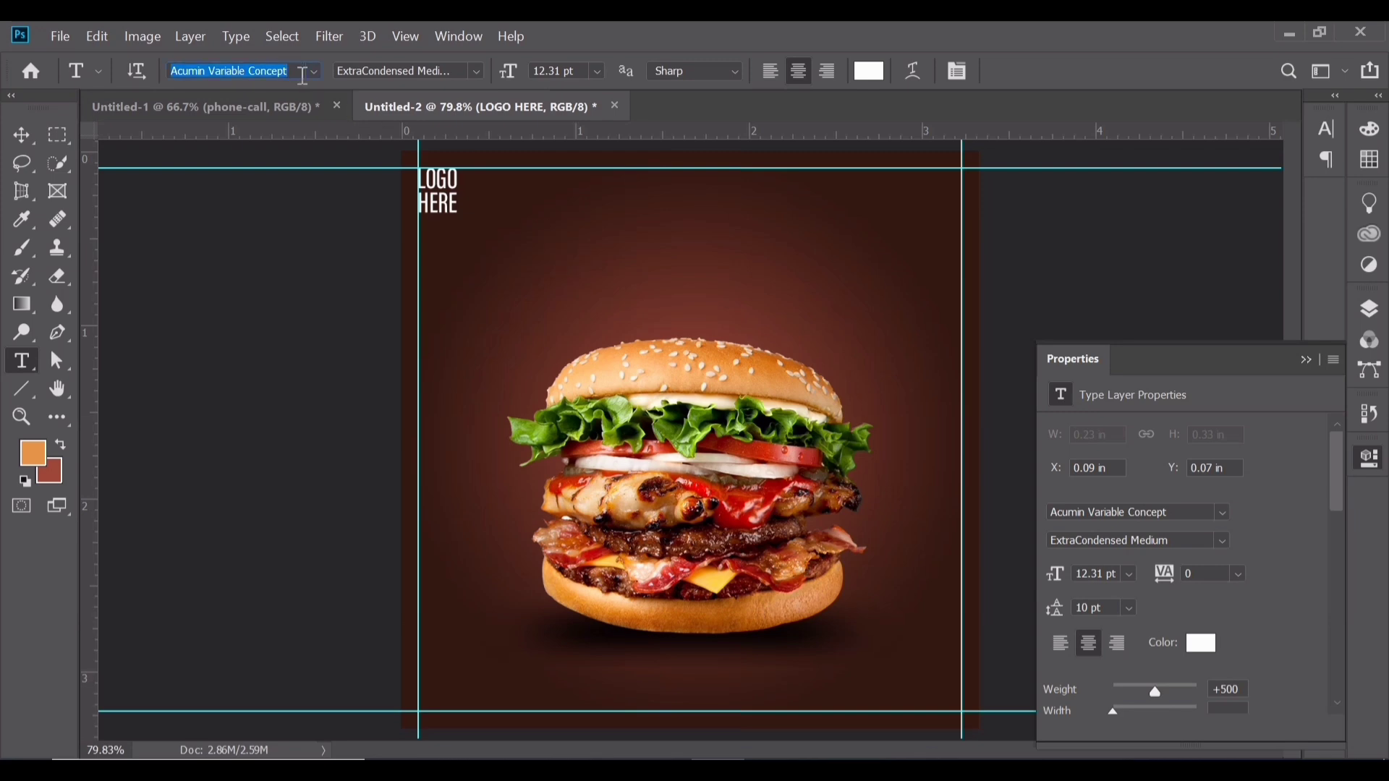
type("ba")
key("BackSpace")
type("e")
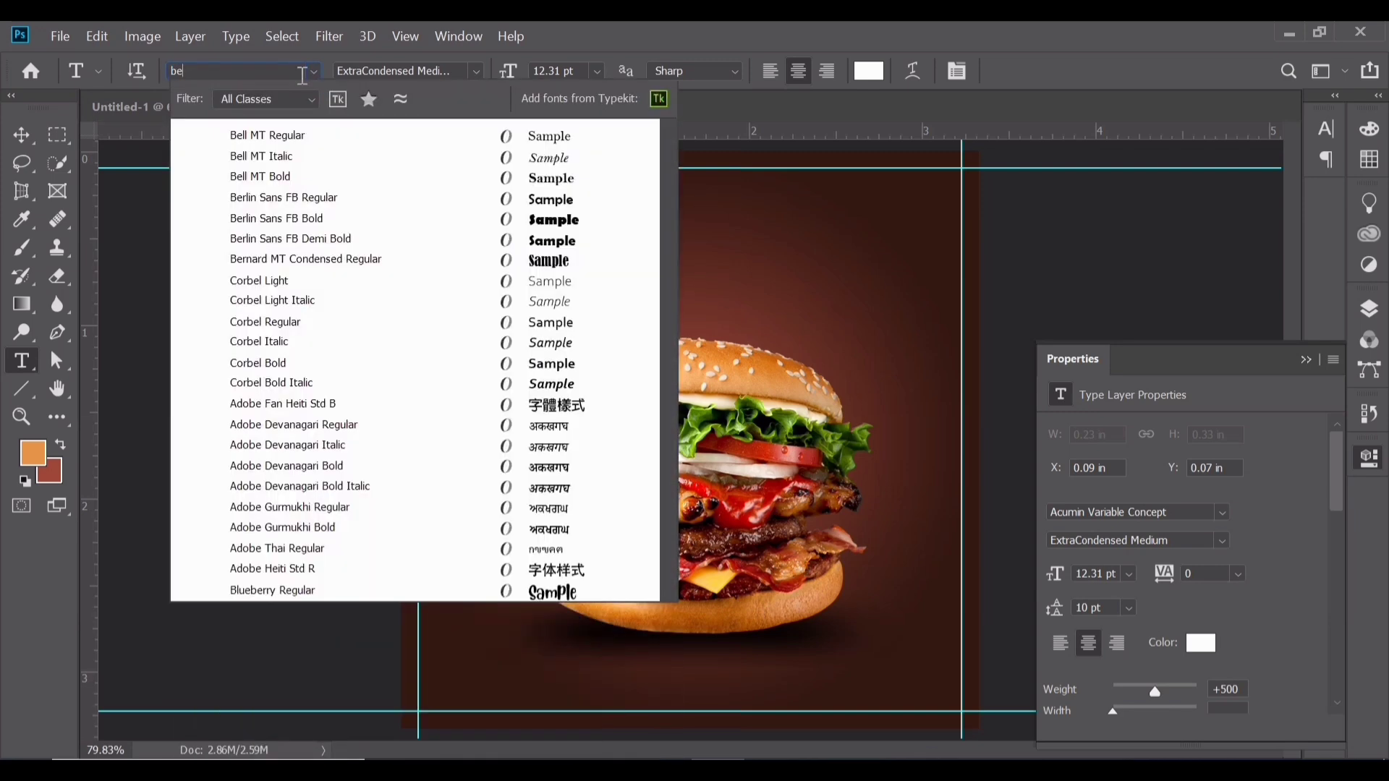
type("rlin")
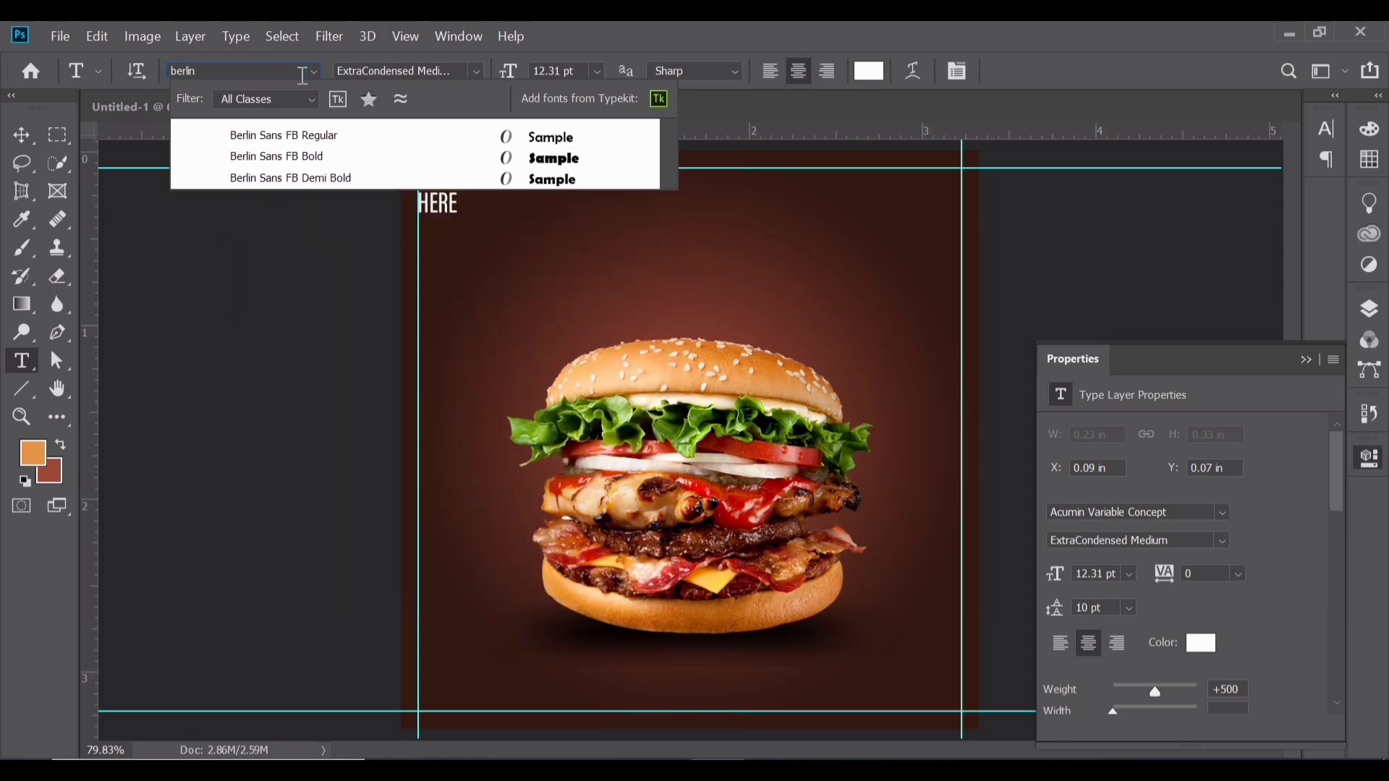
key("Escape")
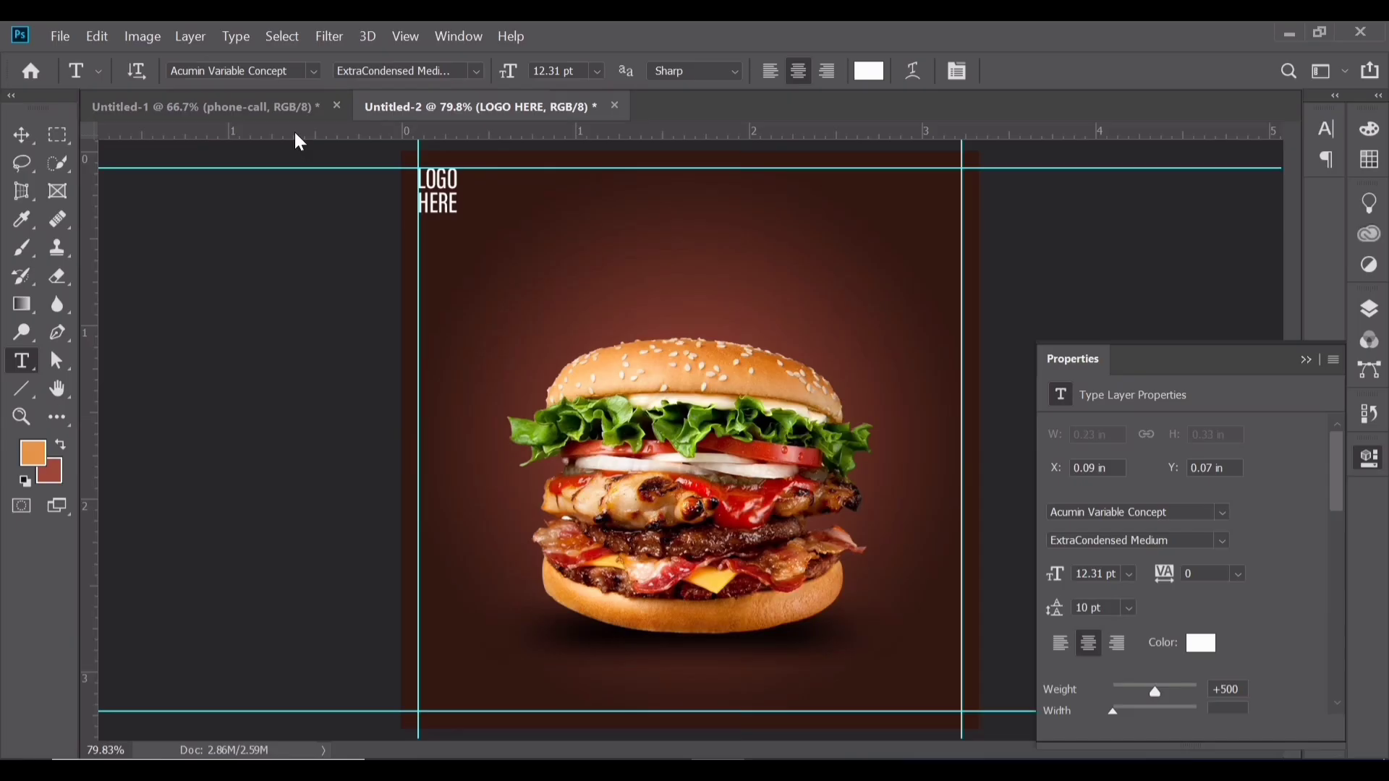
left_click(24, 144)
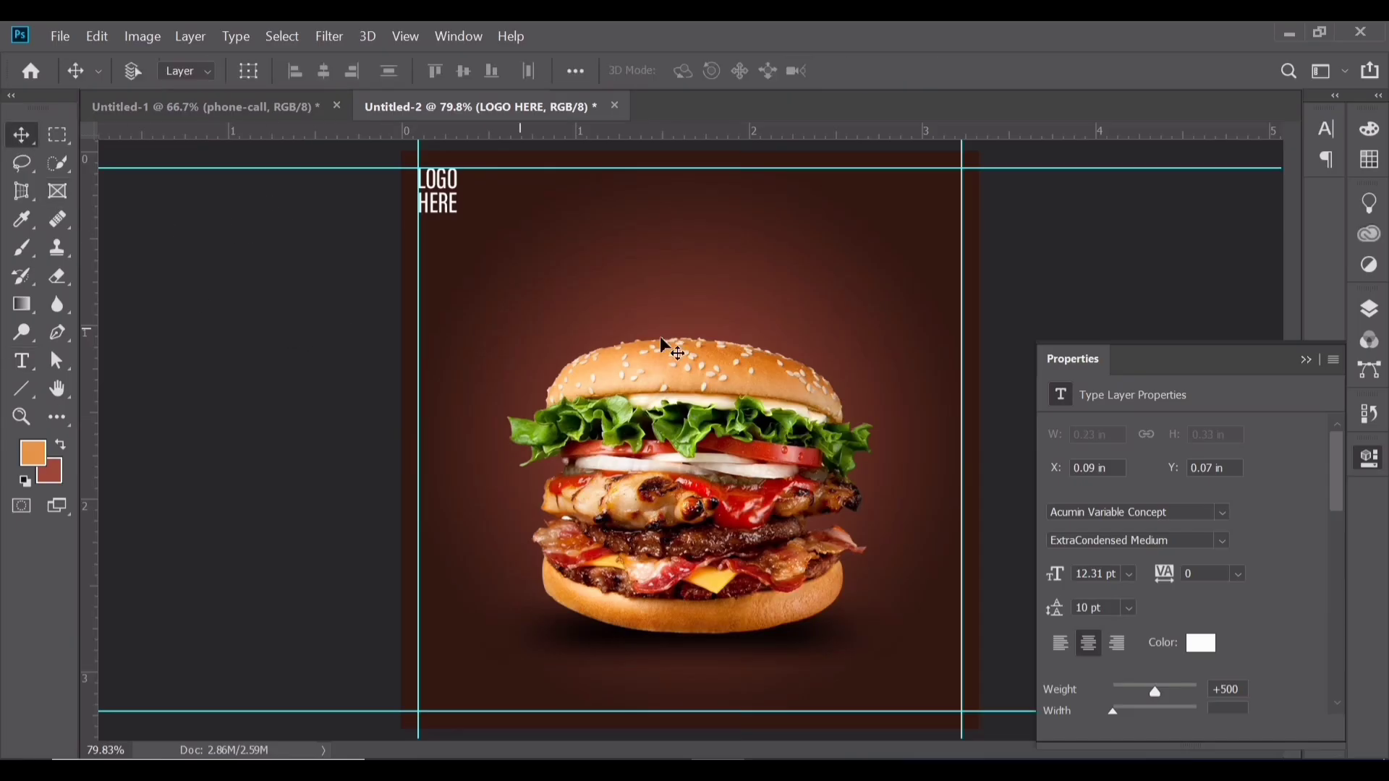
Show the layer list in place of the text properties and deselect all layers.
left_click(1324, 359)
left_click(1367, 315)
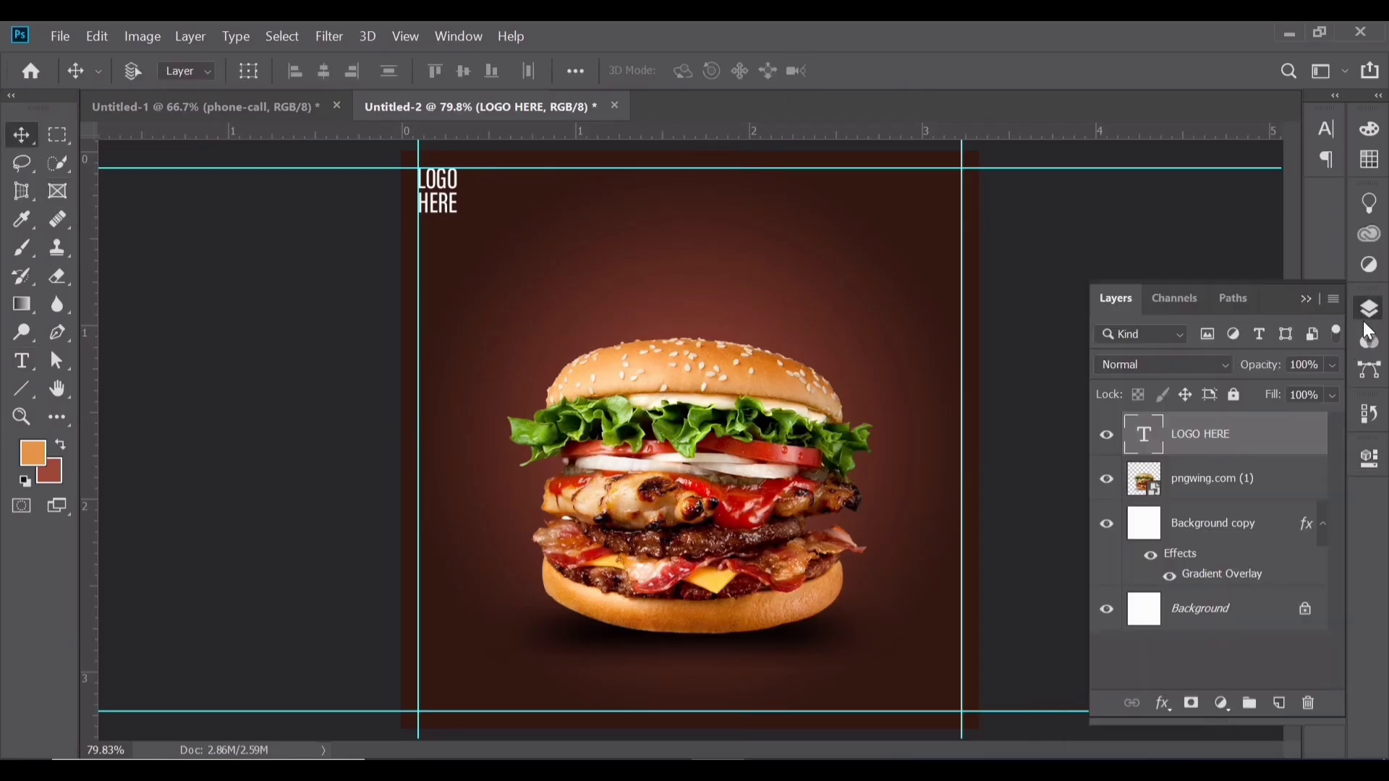
left_click(1189, 639)
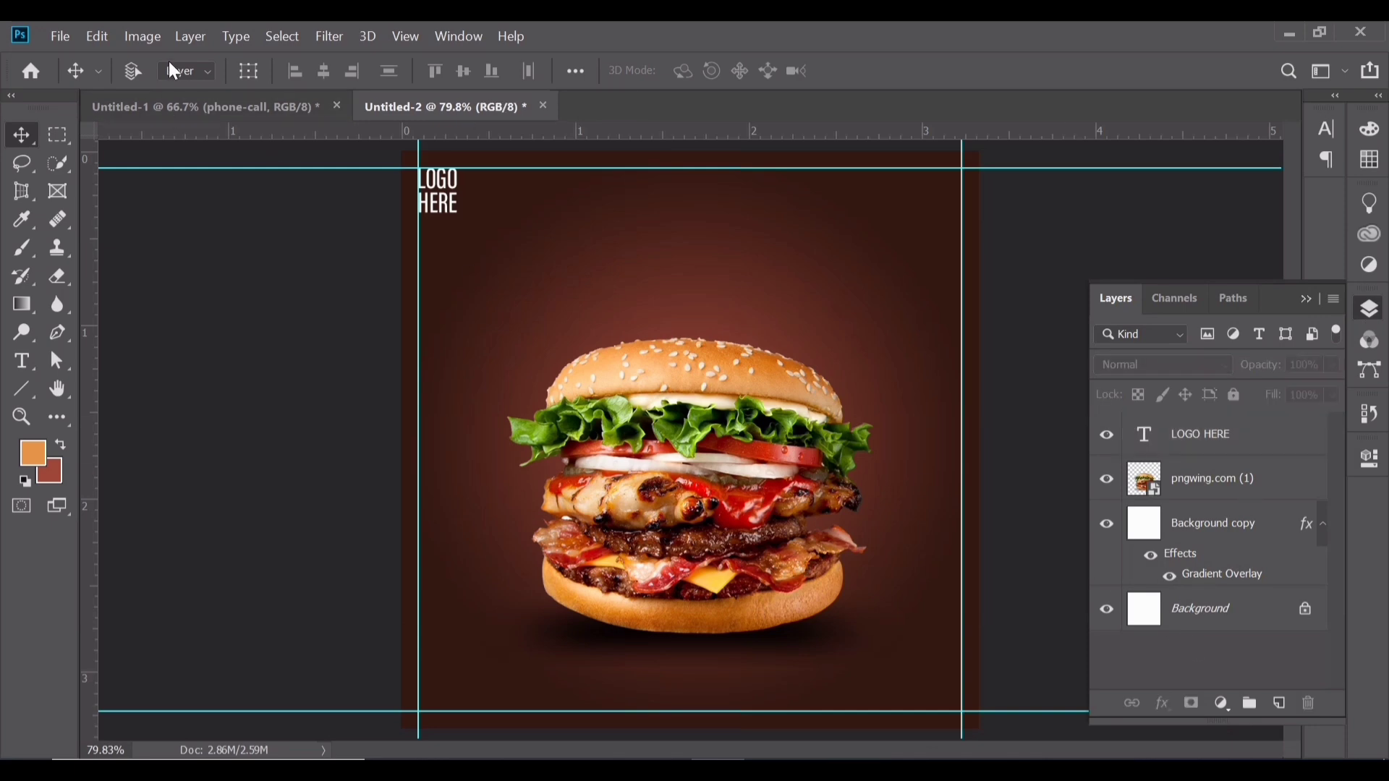
Add the heading text GRILLED CHEESE in Berlin Sans FB Regular near the top of the canvas.
left_click(22, 360)
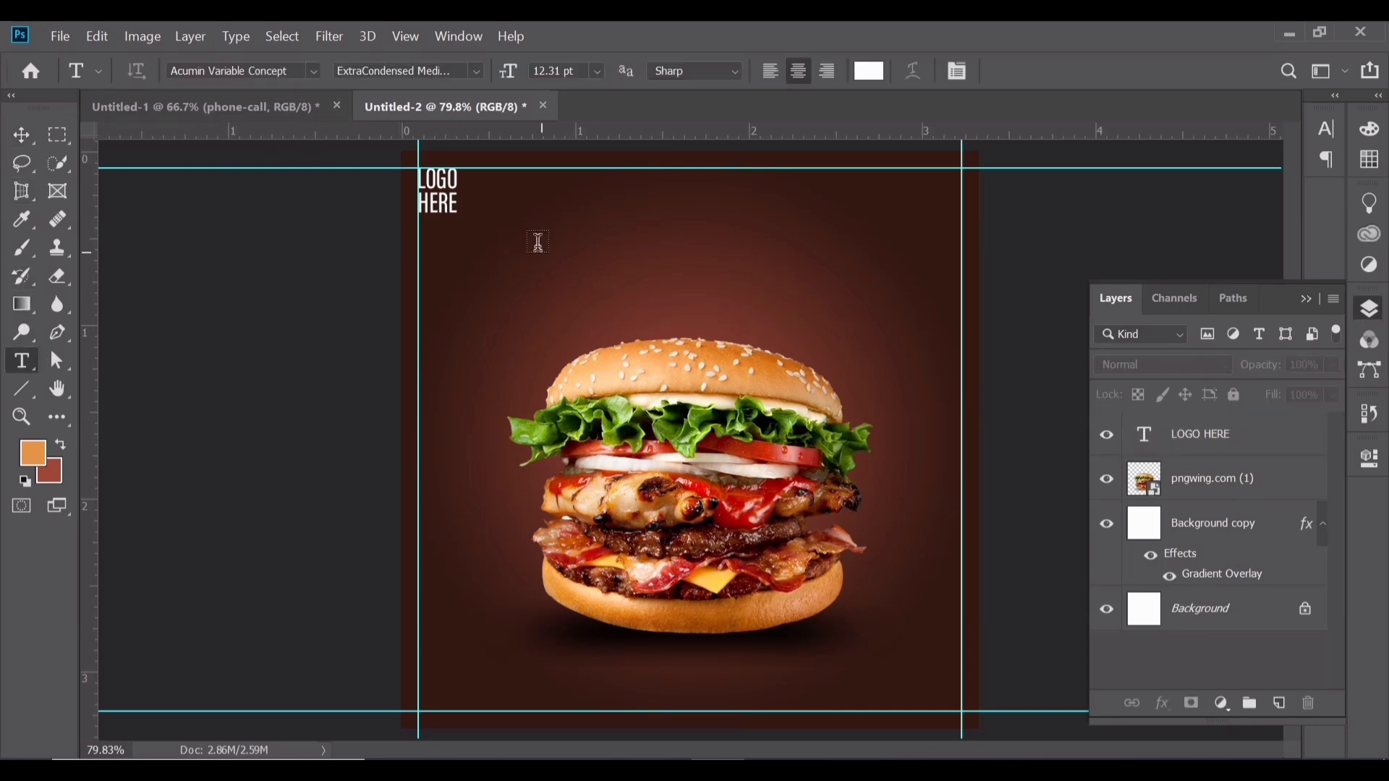
left_click(296, 70)
type("ber")
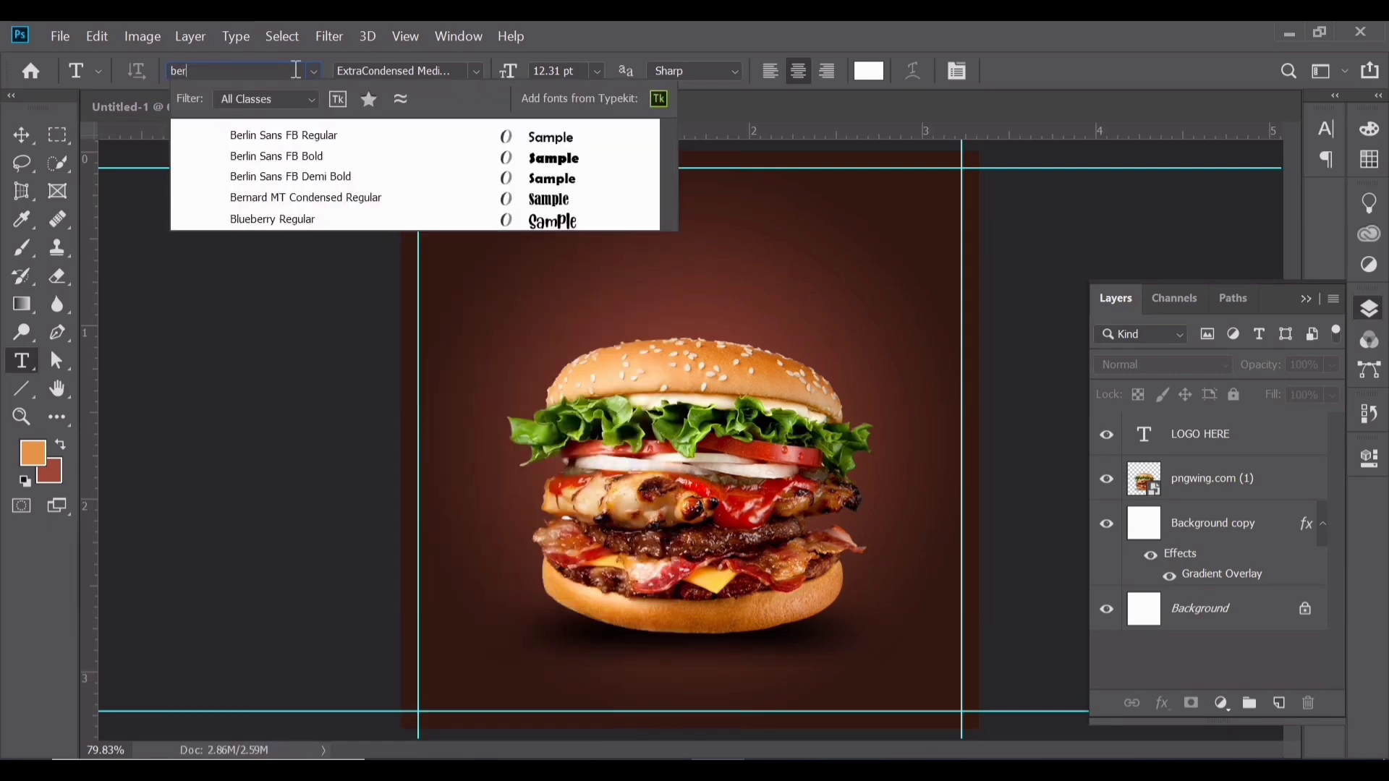
left_click(326, 136)
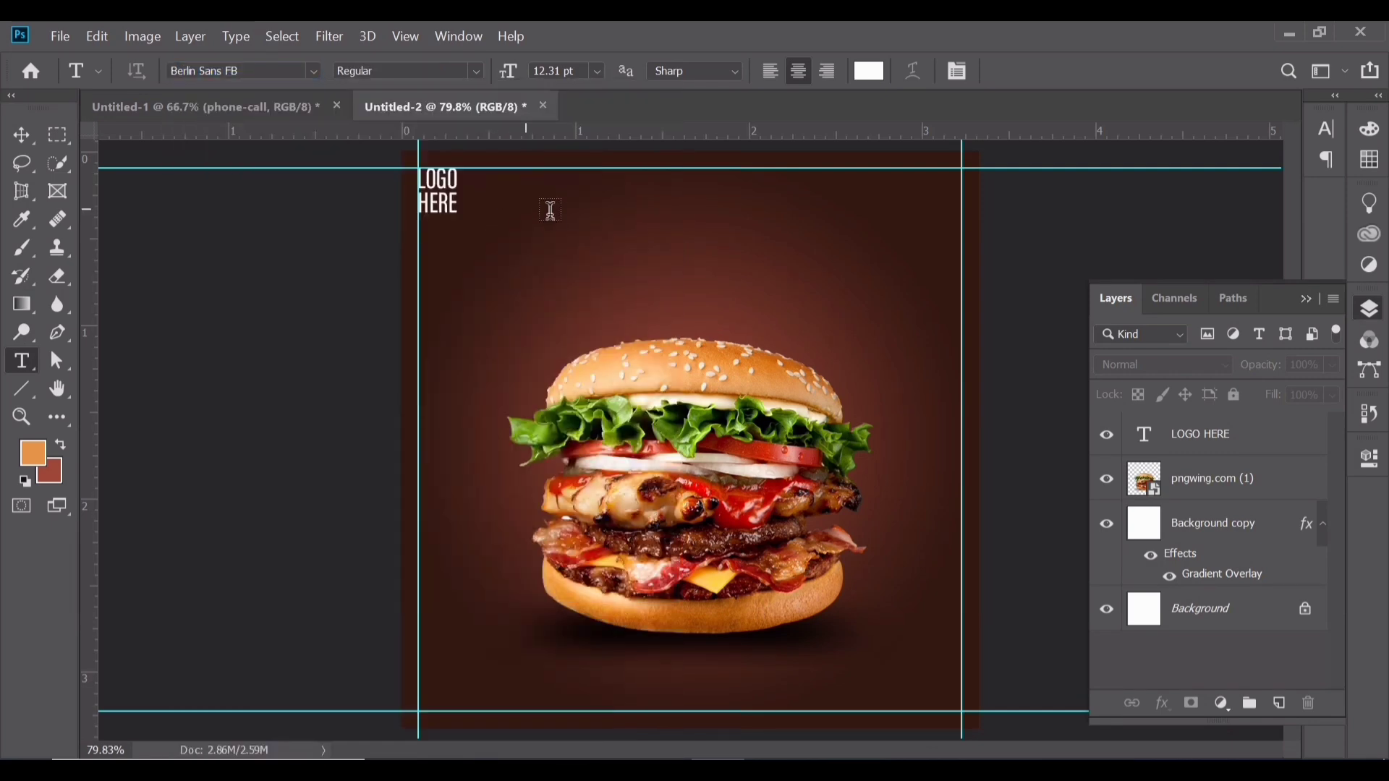
left_click(571, 224)
type("GRILLE")
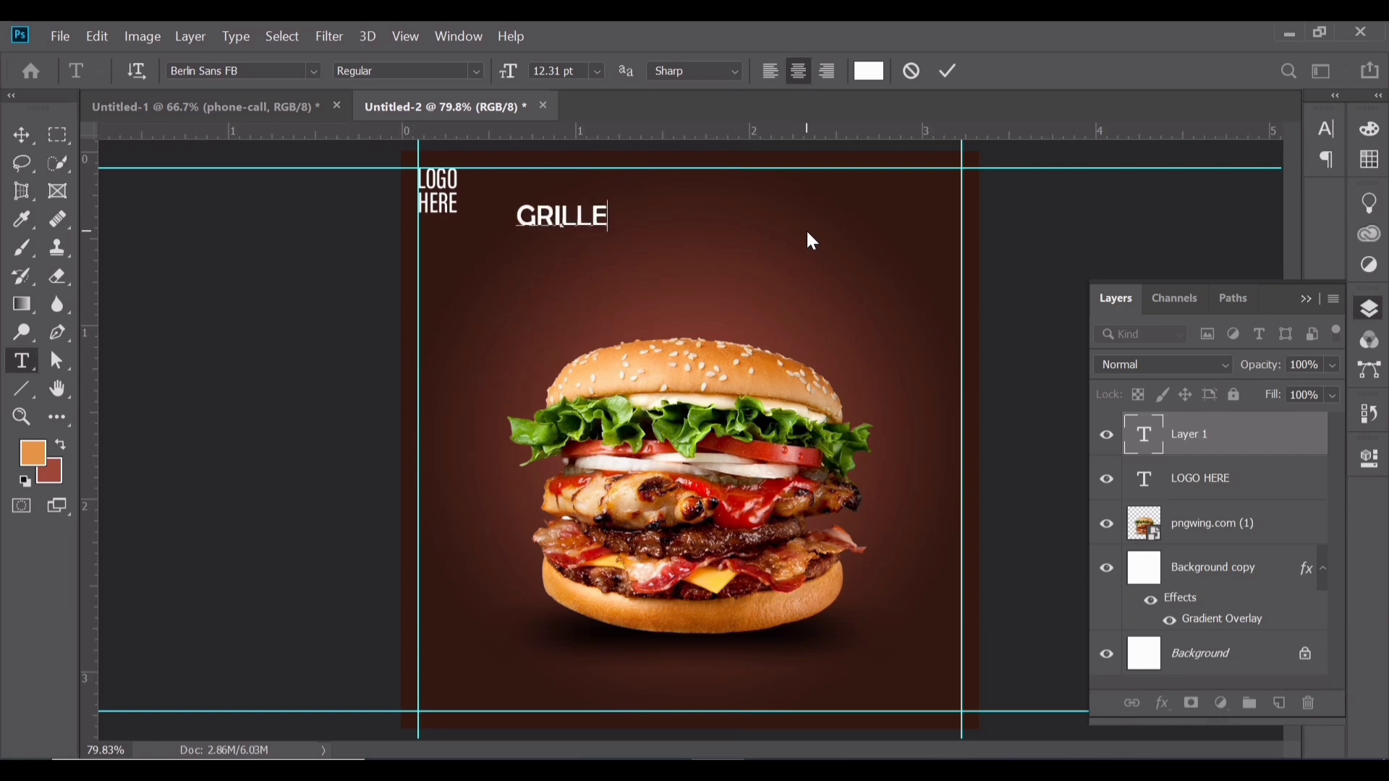
type("D ")
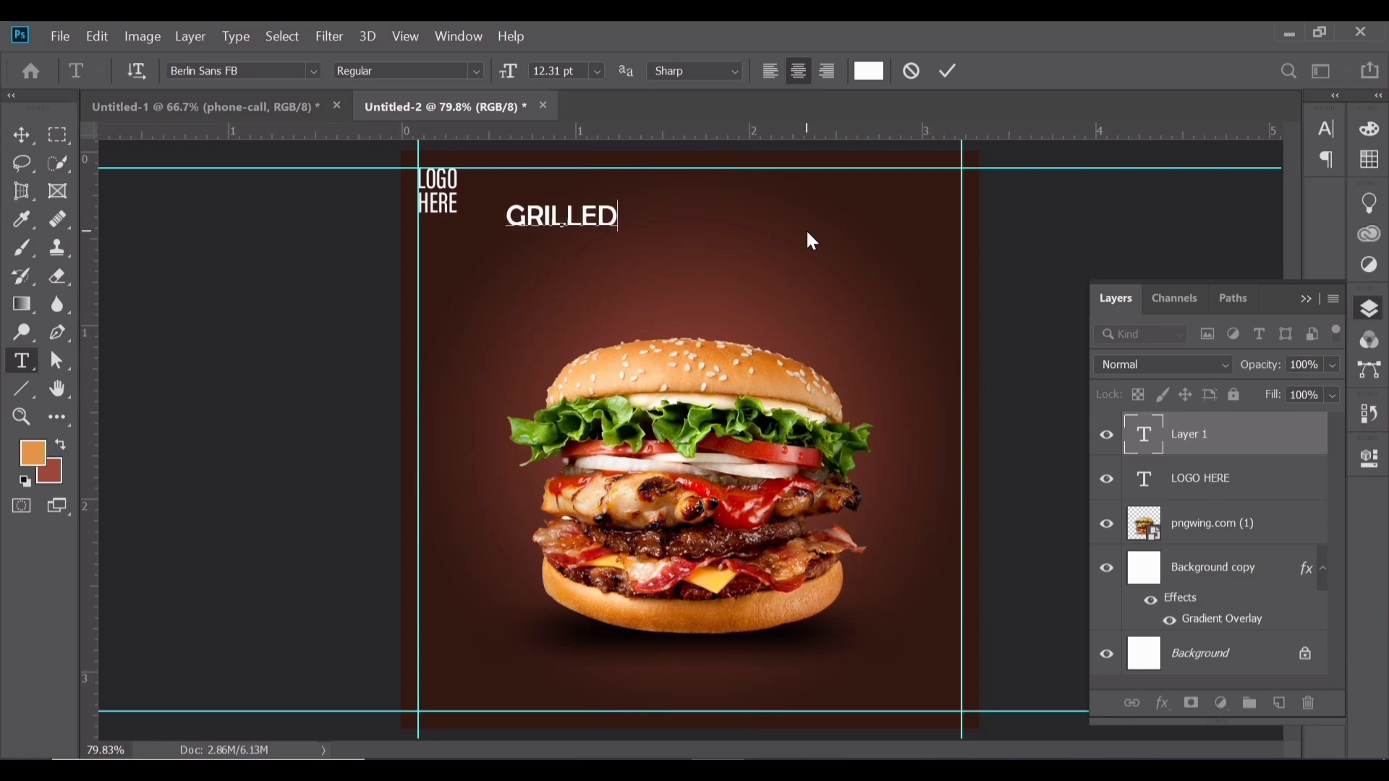
type("CHE")
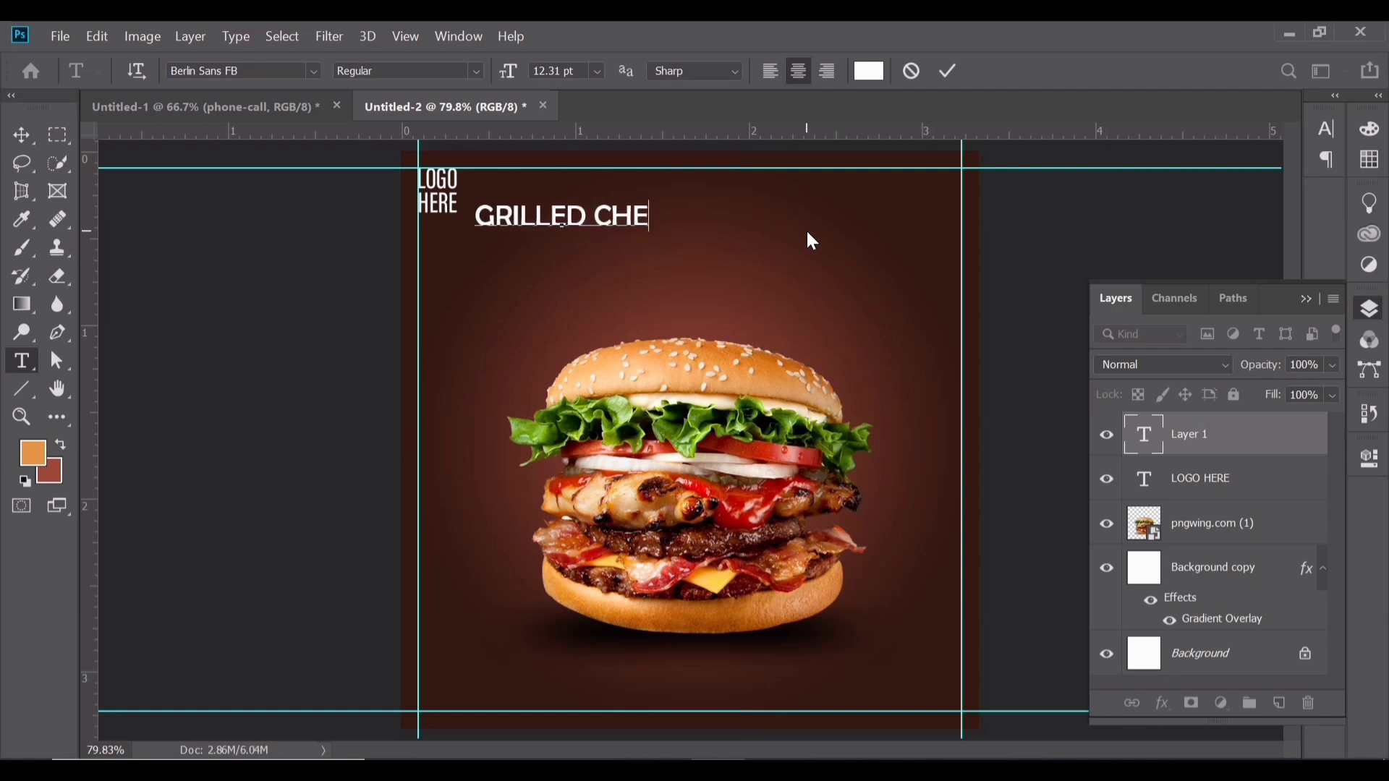
type("ESE")
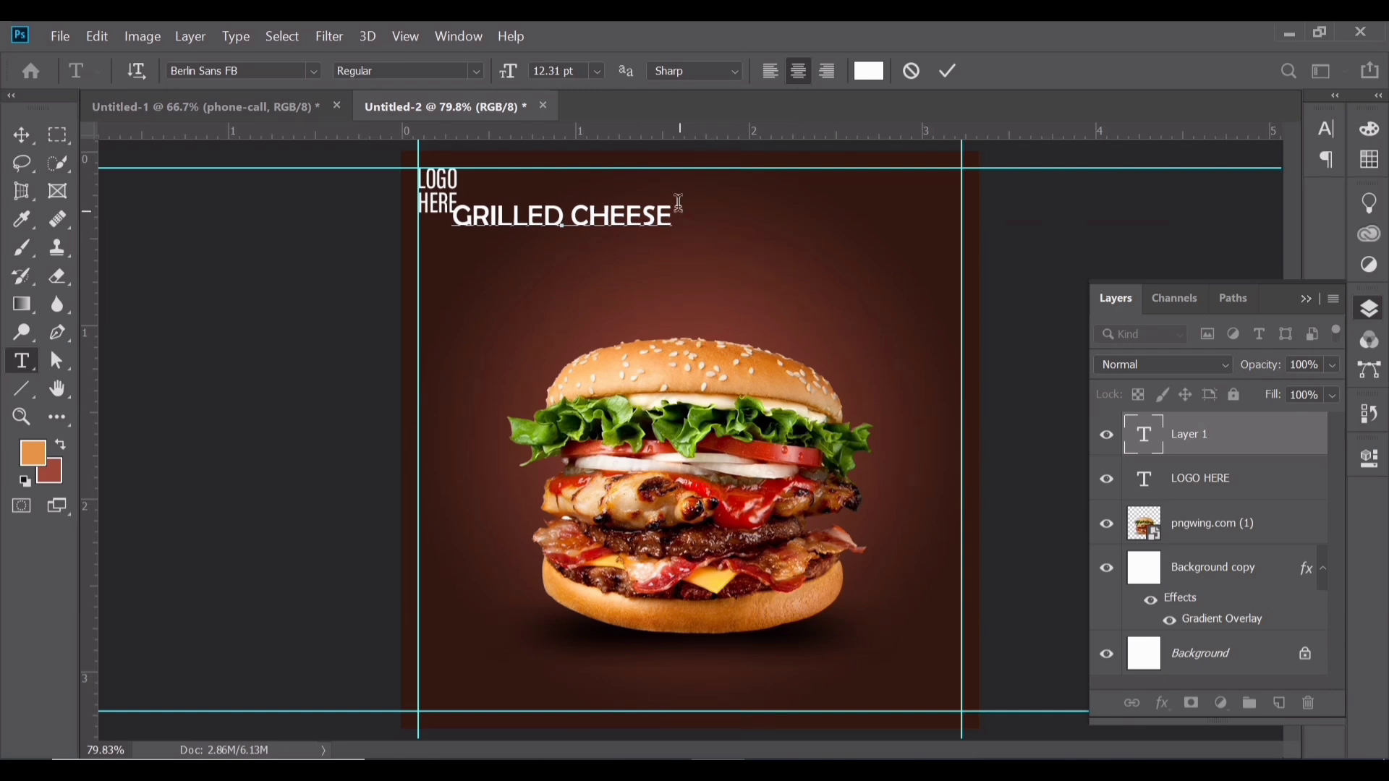
left_click(947, 70)
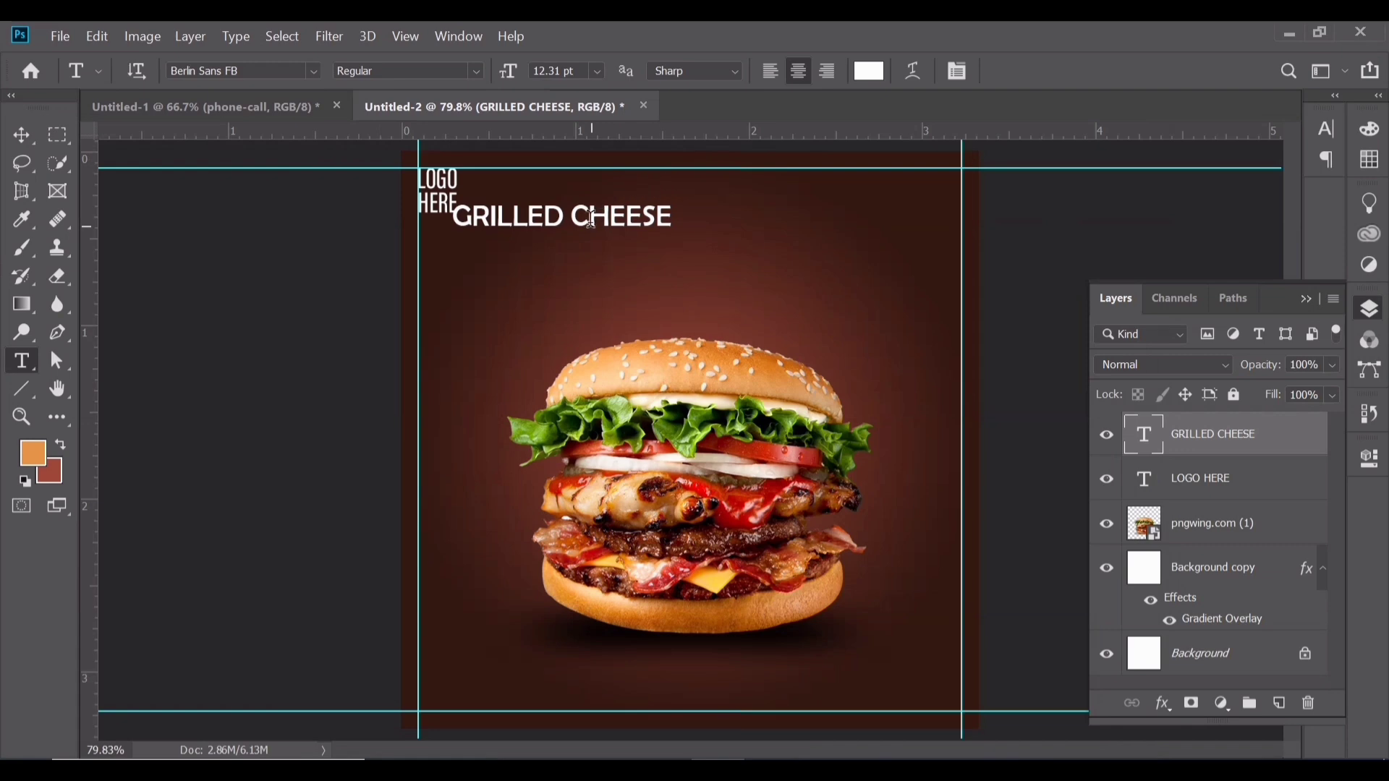
Move the GRILLED CHEESE text just below the top margin guide, center it horizontally on the canvas and nudge it up slightly.
key("v")
left_click_drag(588, 225, 715, 190)
key("ctrl+a")
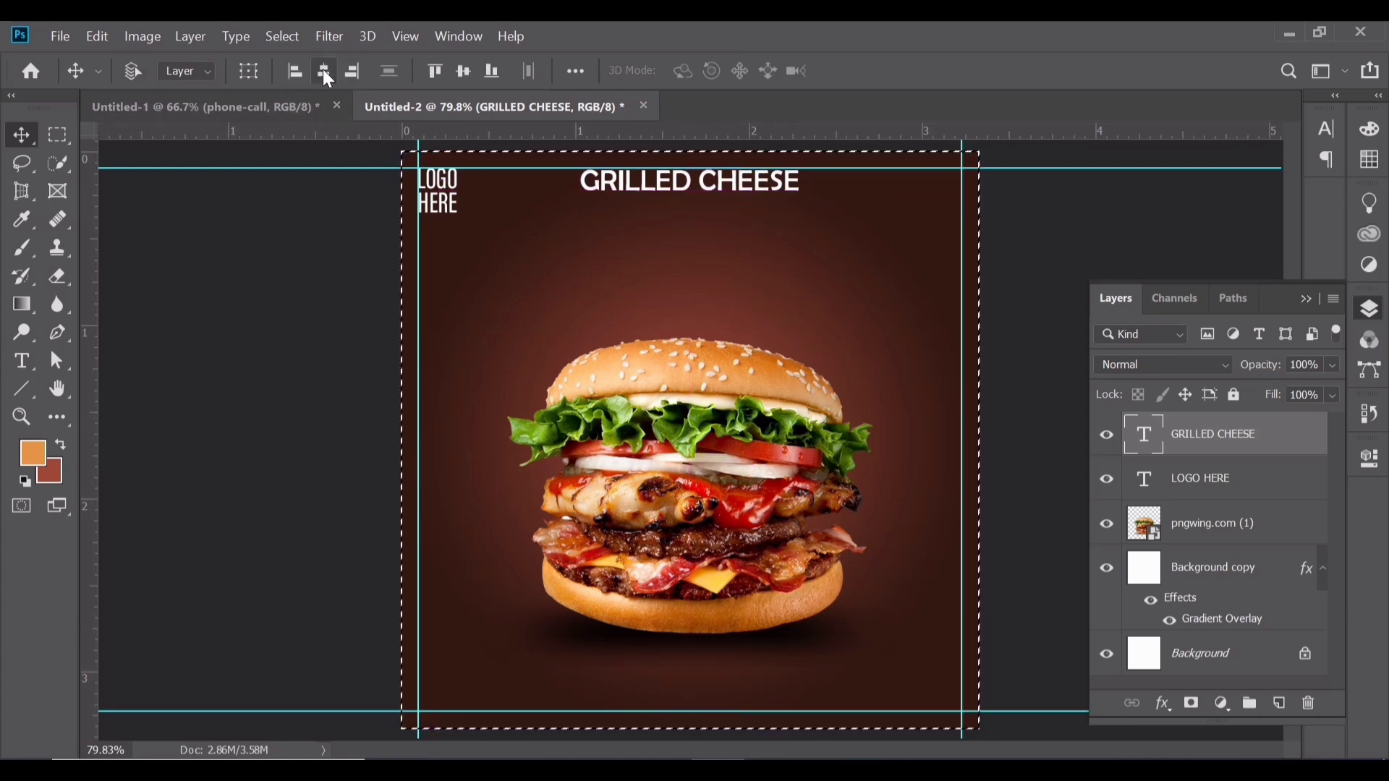
key("ctrl+d")
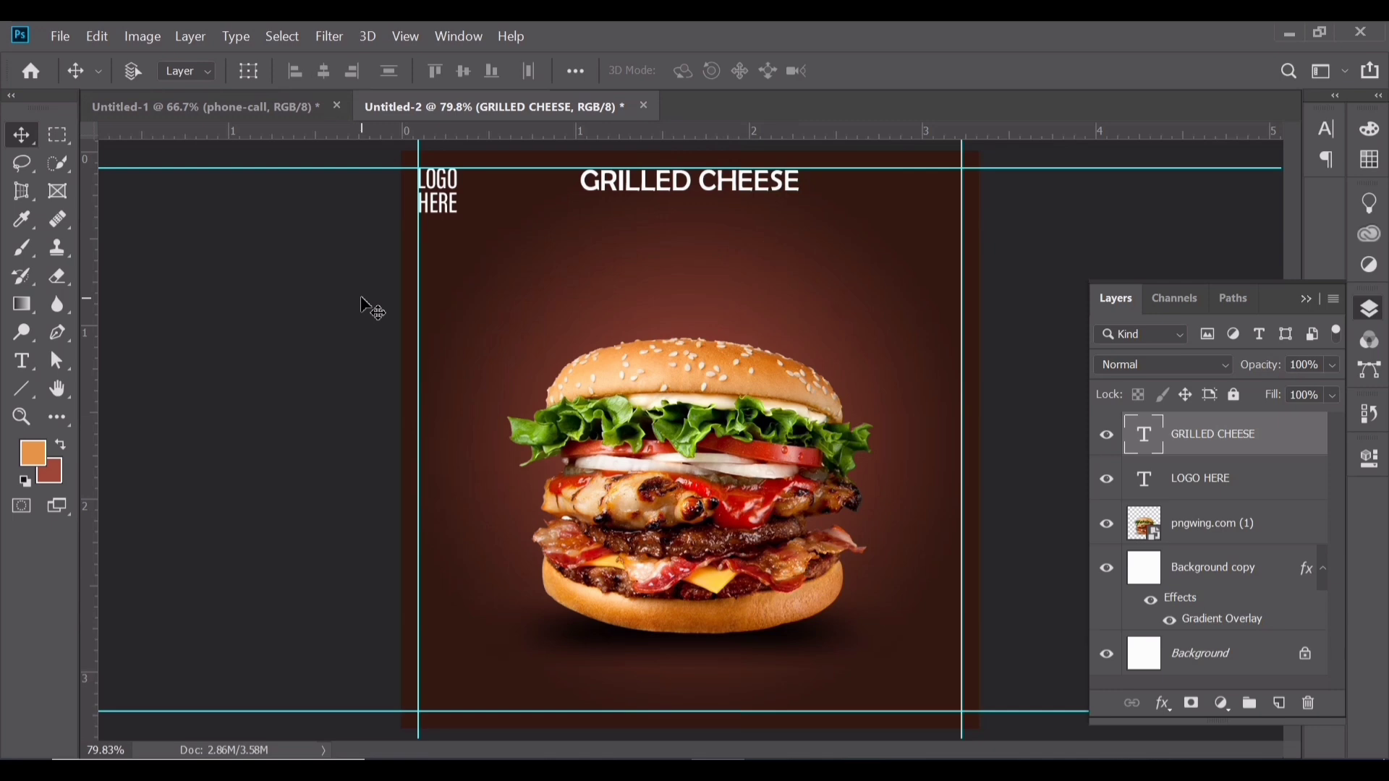
key("Up")
key("Up")
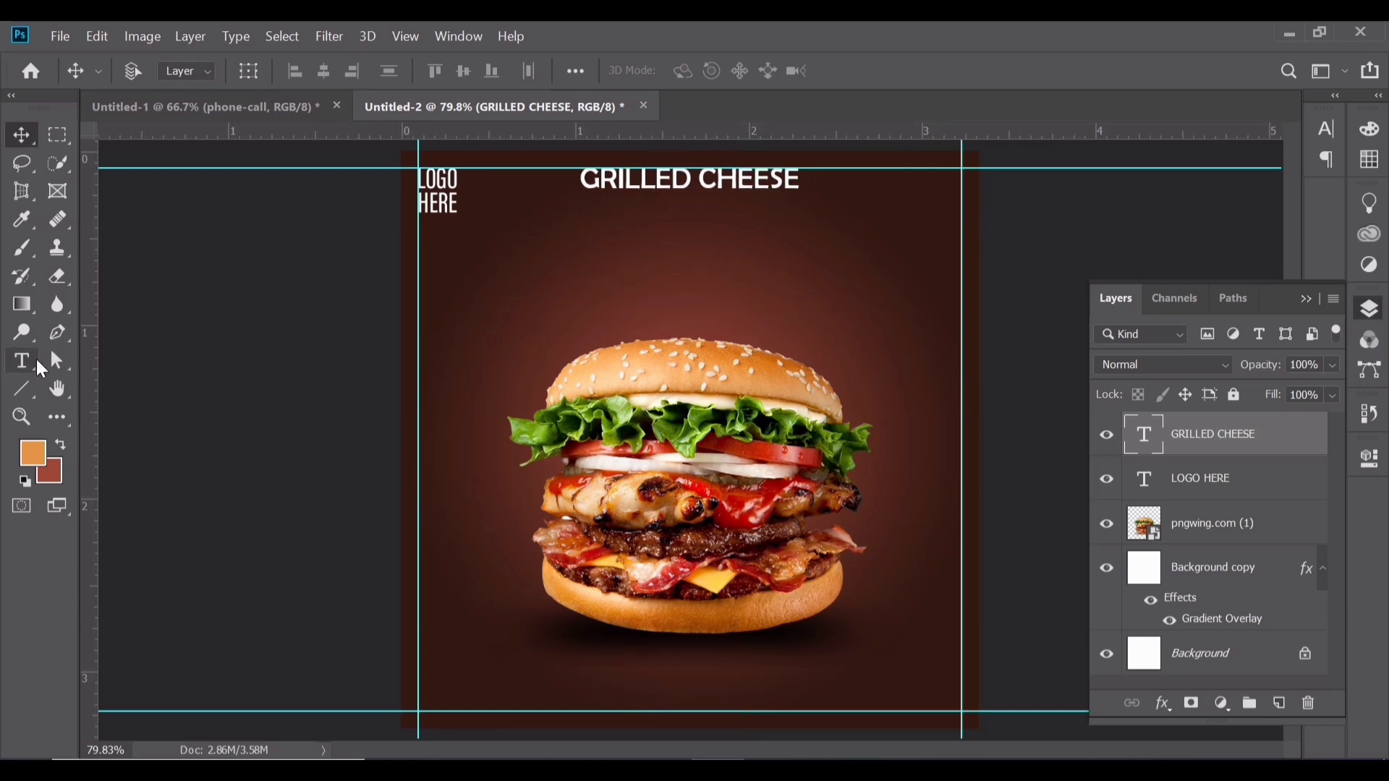
Draw an orange (#e49549) rectangle about 414 by 55 px over the GRILLED CHEESE text, flush with the top margin guide.
left_click(28, 387)
right_click(32, 394)
left_click(72, 384)
left_click_drag(571, 168, 809, 200)
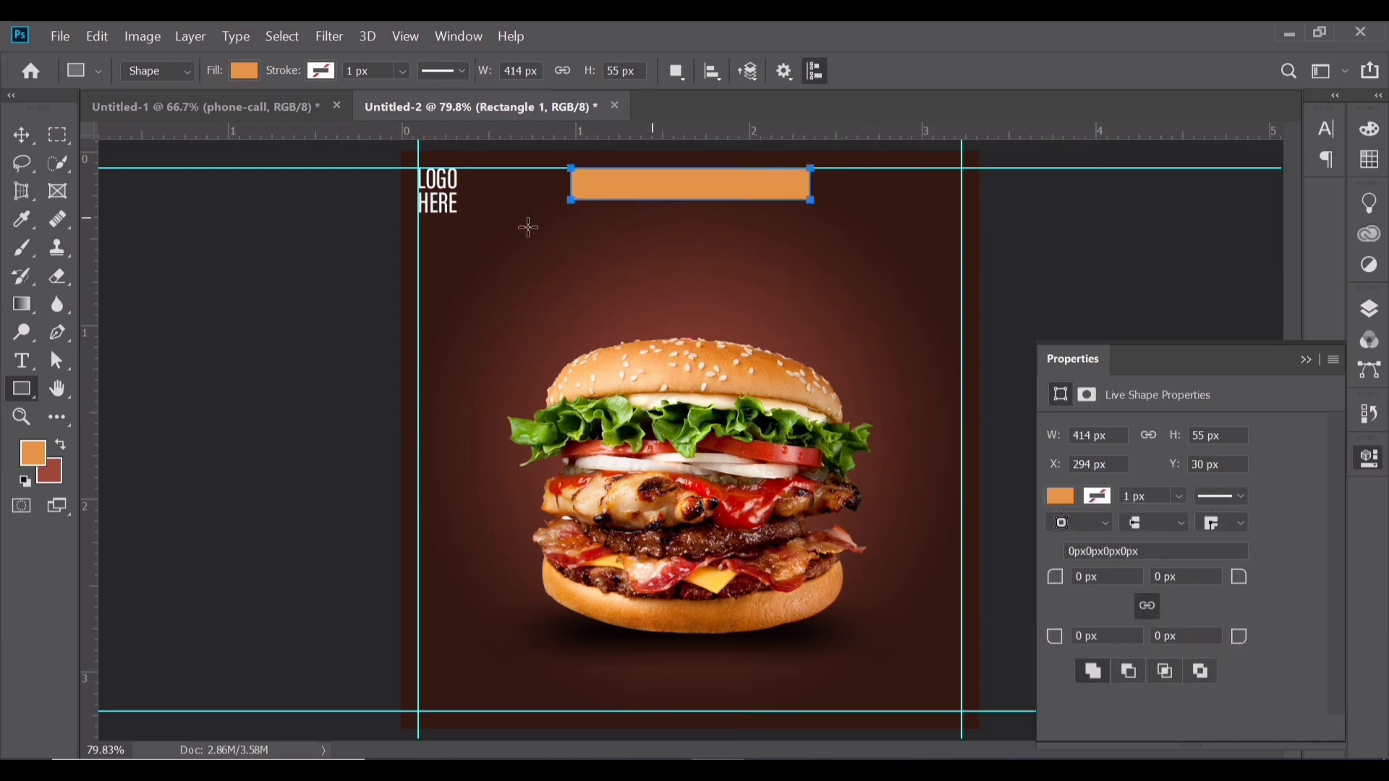
left_click(33, 456)
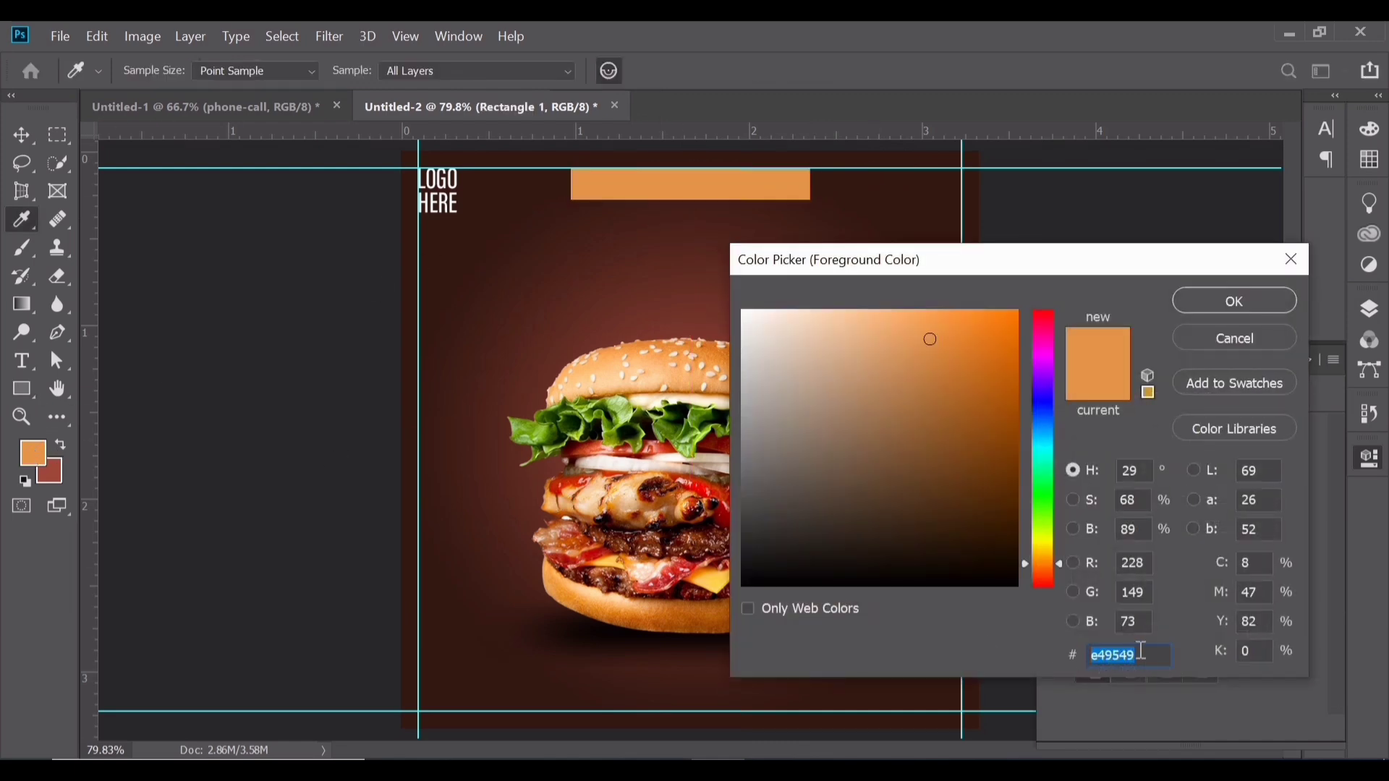
left_click(1265, 301)
Place the orange rectangle behind the GRILLED CHEESE text and align the vertical centers of both layers.
left_click(16, 133)
left_click(1370, 309)
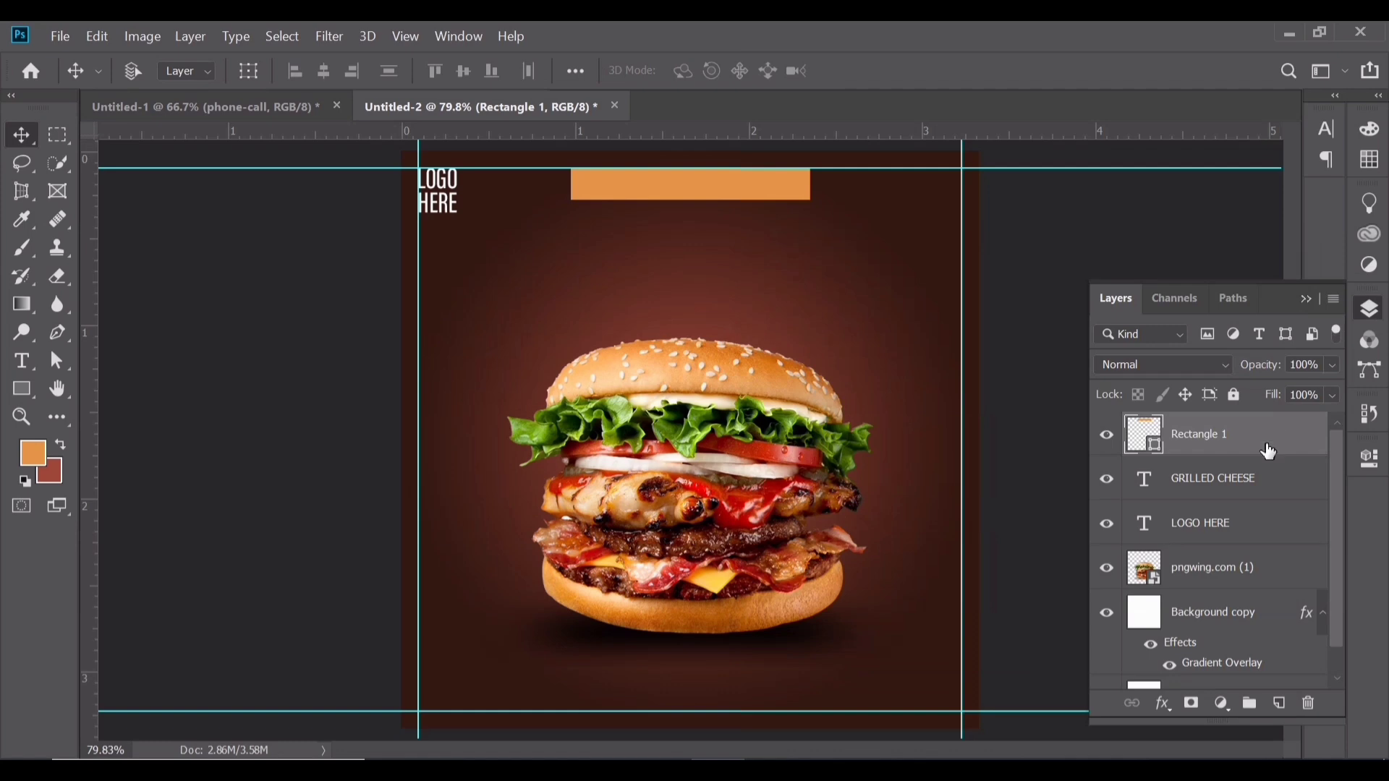
left_click_drag(1237, 434, 1235, 493)
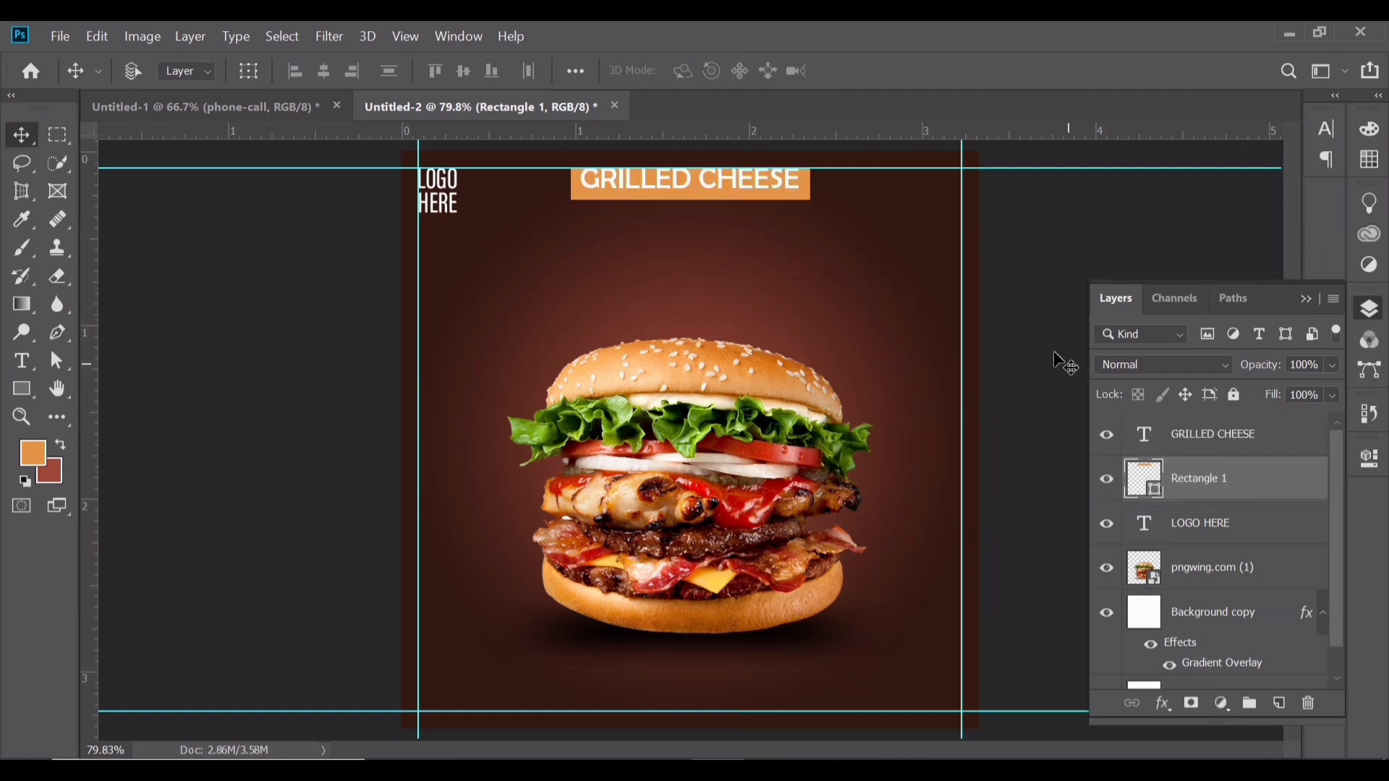
left_click(1207, 434, "shift")
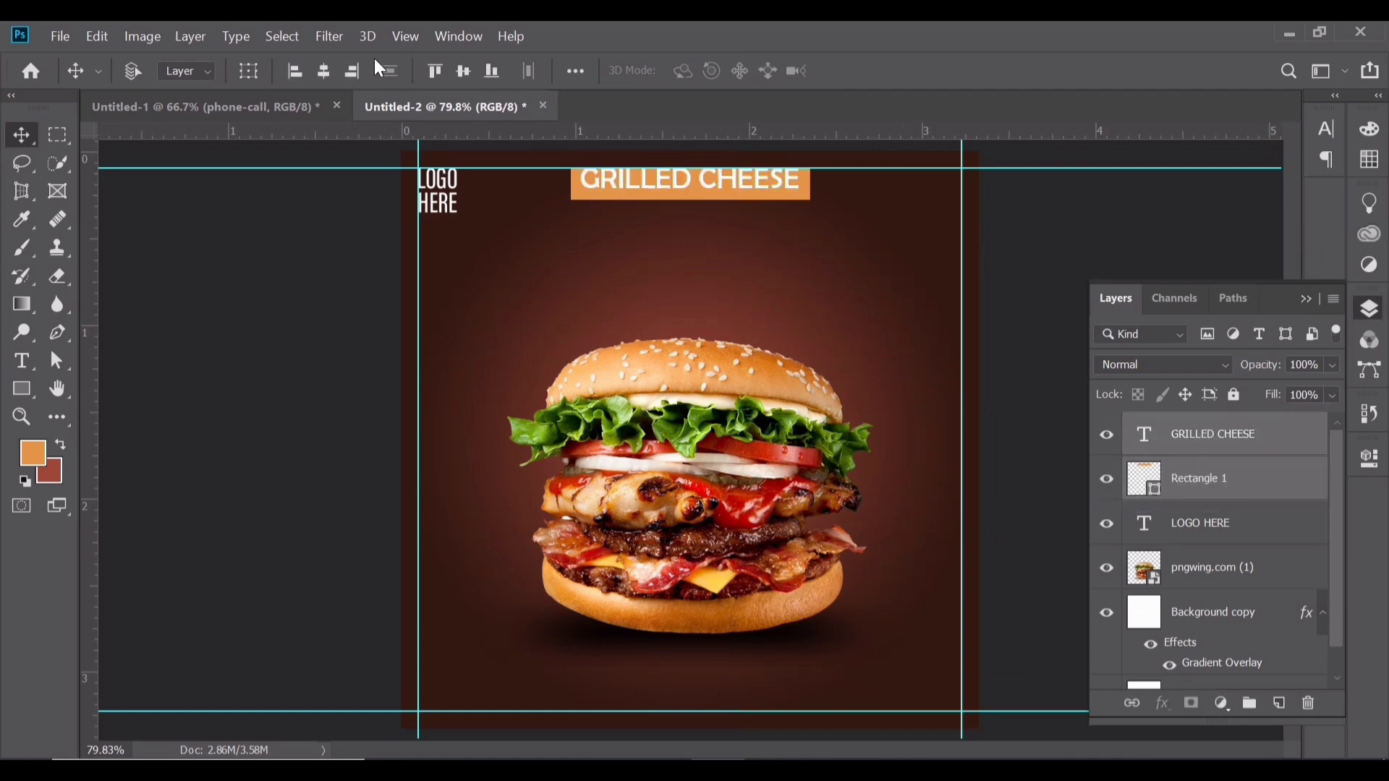
left_click(467, 78)
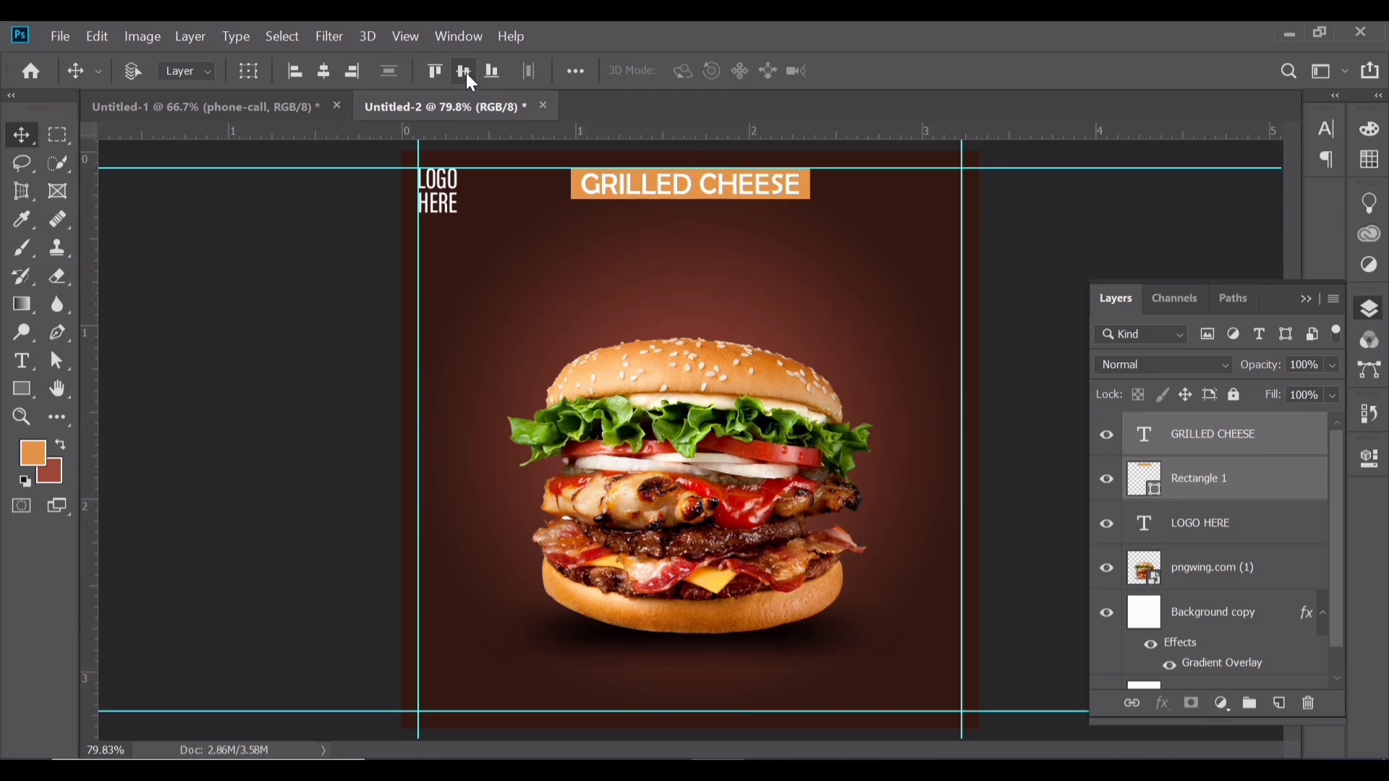
Add the text HAMBURGER in Teko Regular between the GRILLED CHEESE label and the burger.
left_click(22, 366)
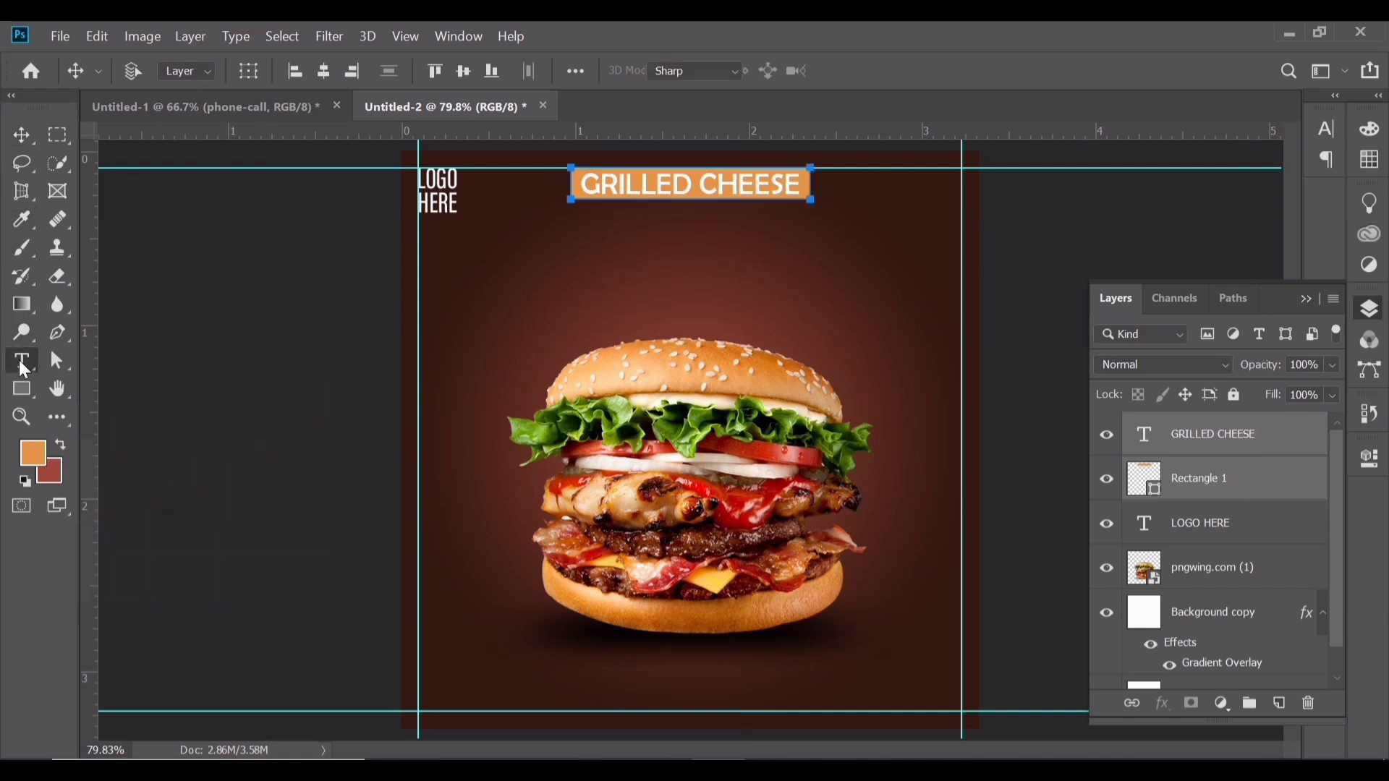
left_click(546, 260)
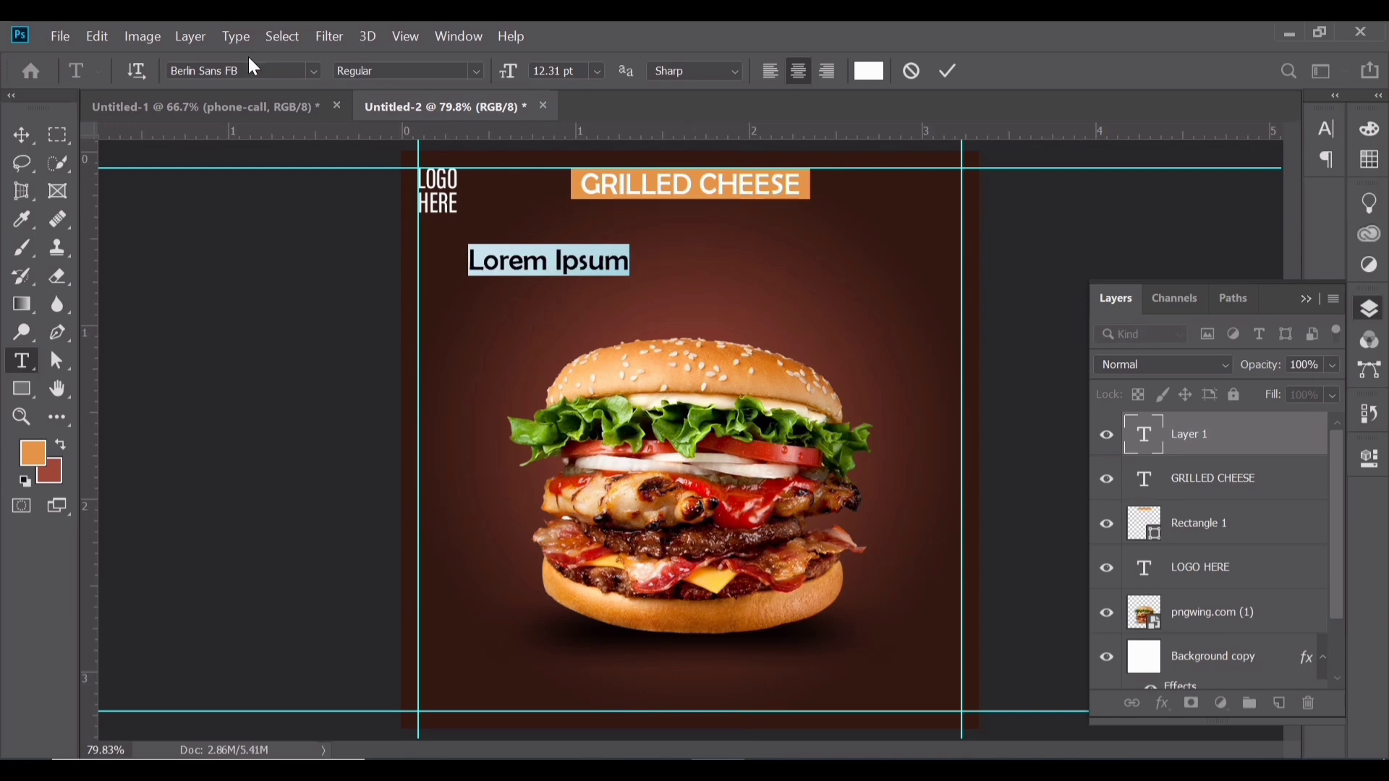
left_click(220, 71)
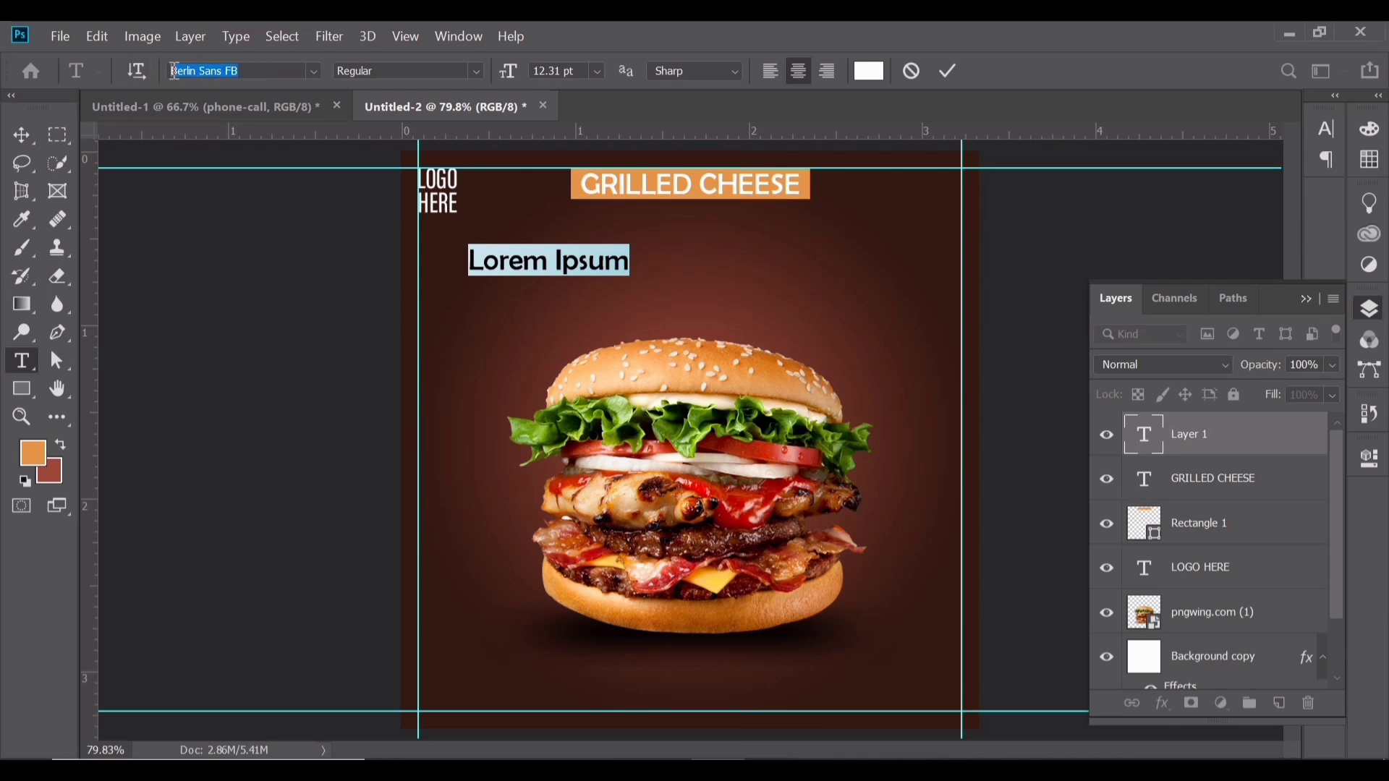
type("teko")
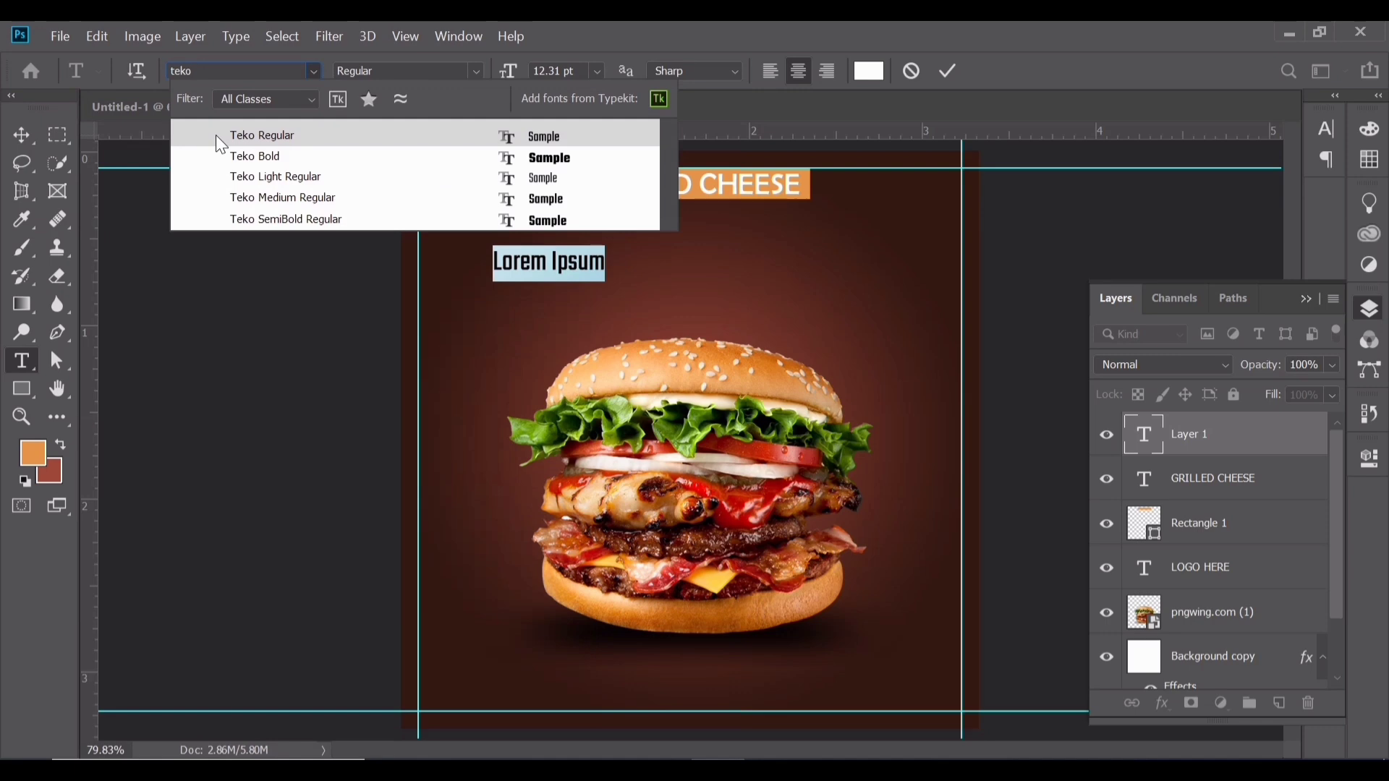
left_click(216, 135)
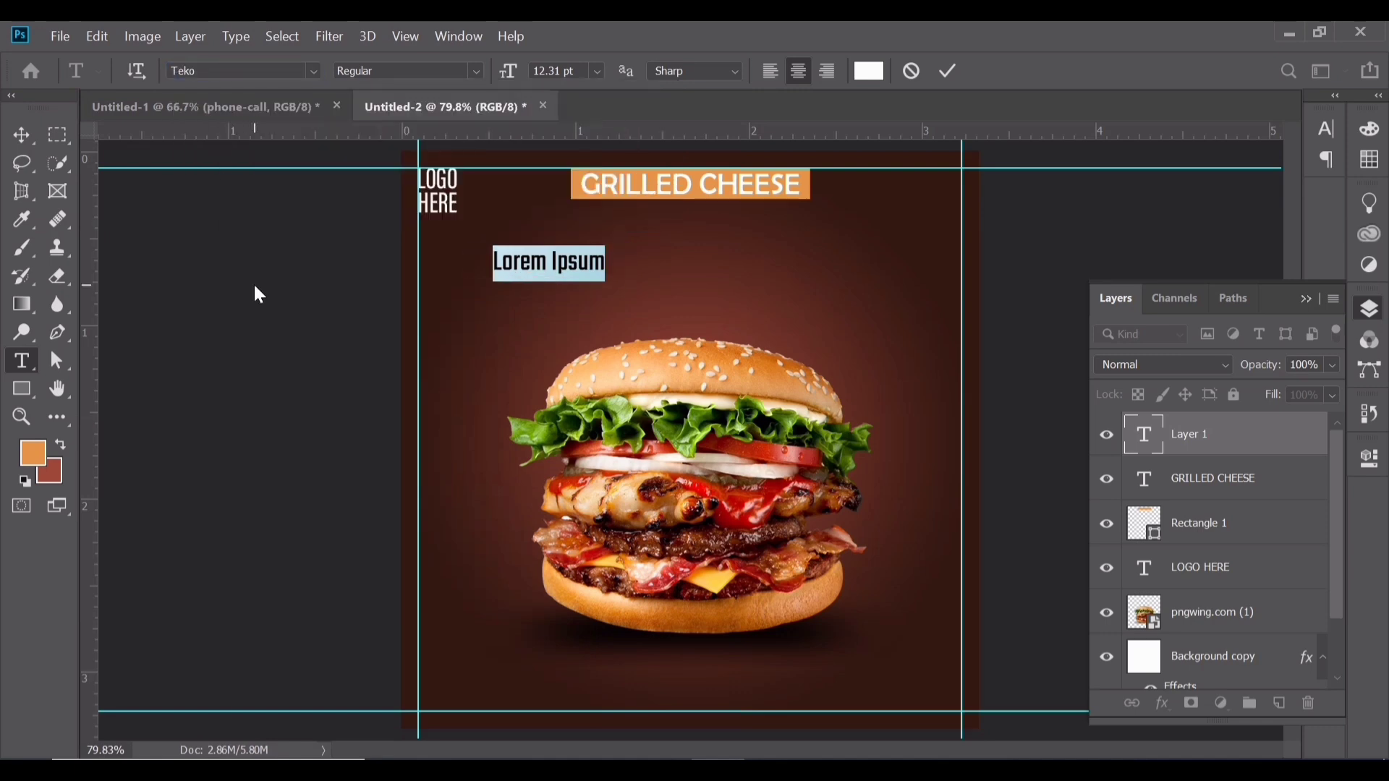
type("HAMB")
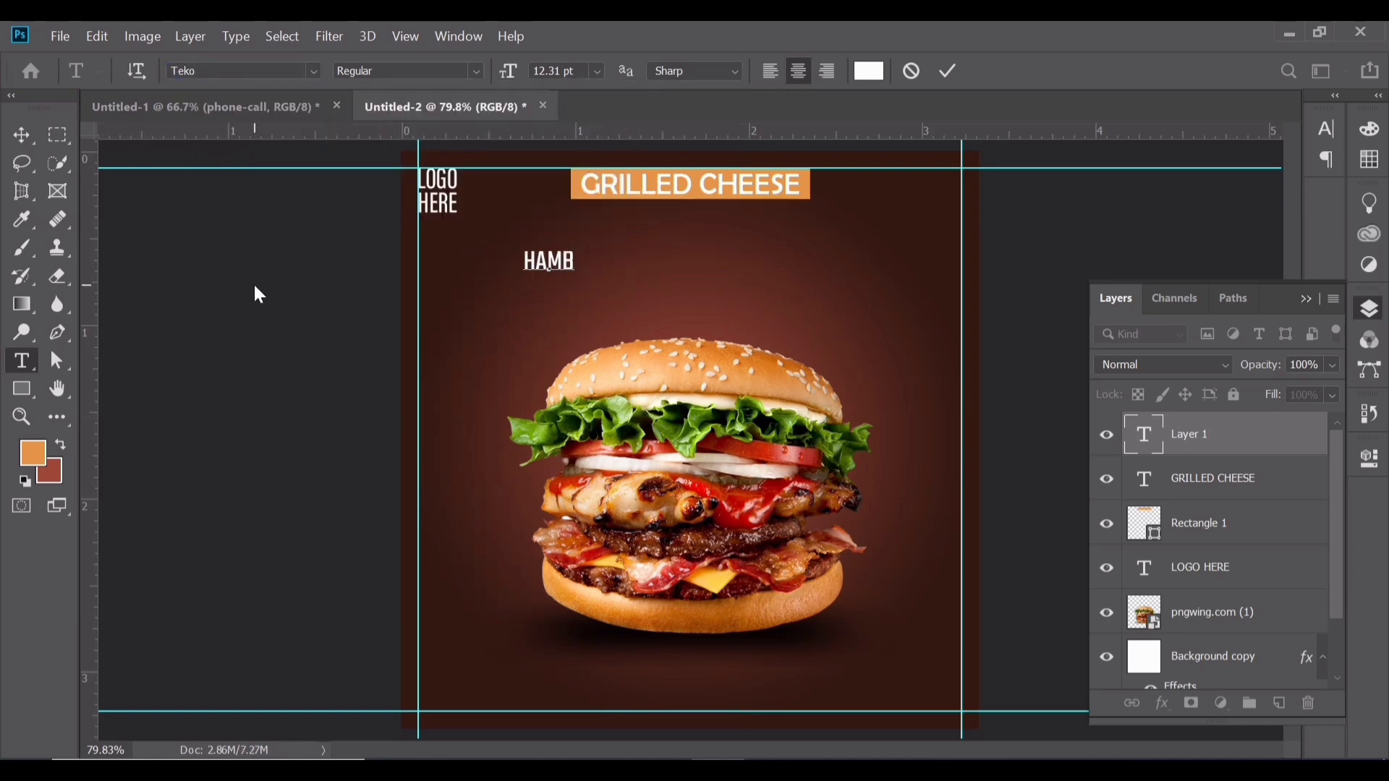
type("URGER")
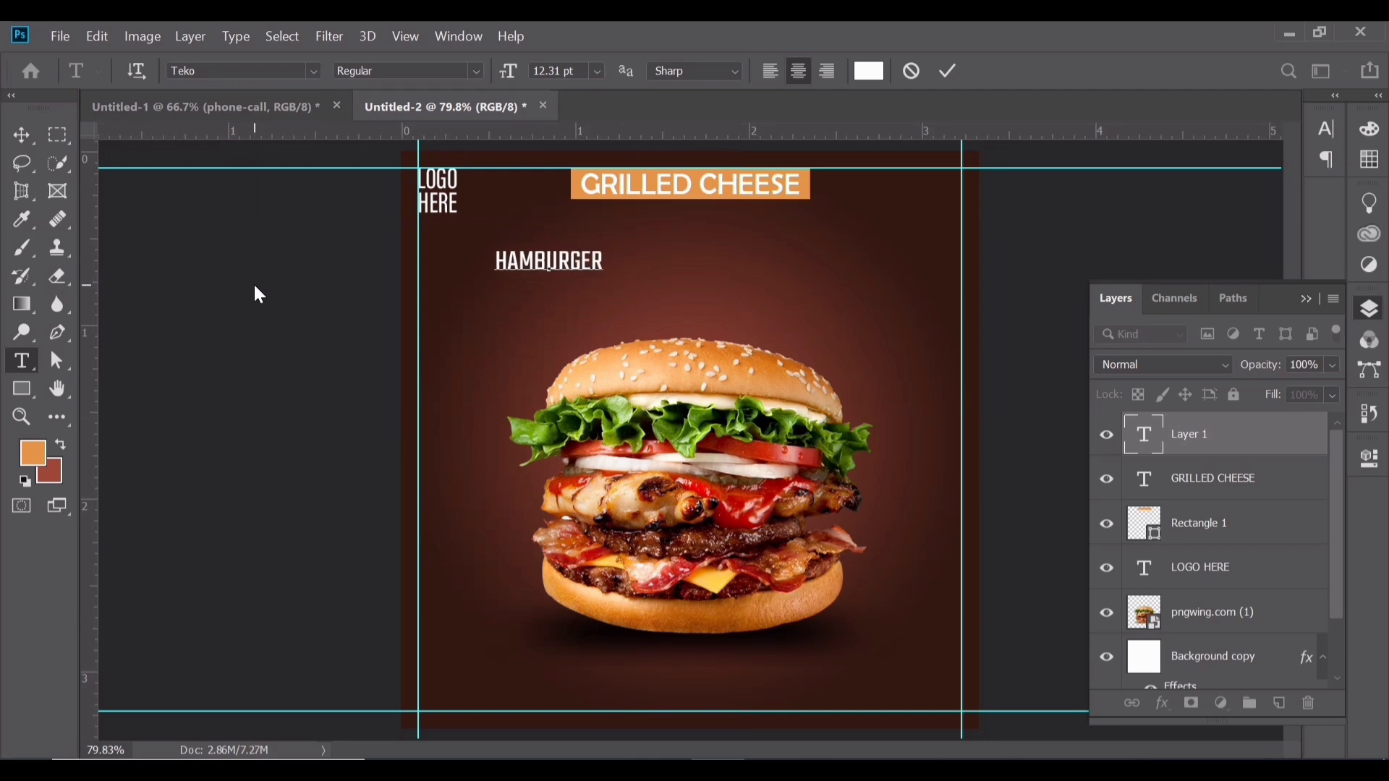
left_click(21, 134)
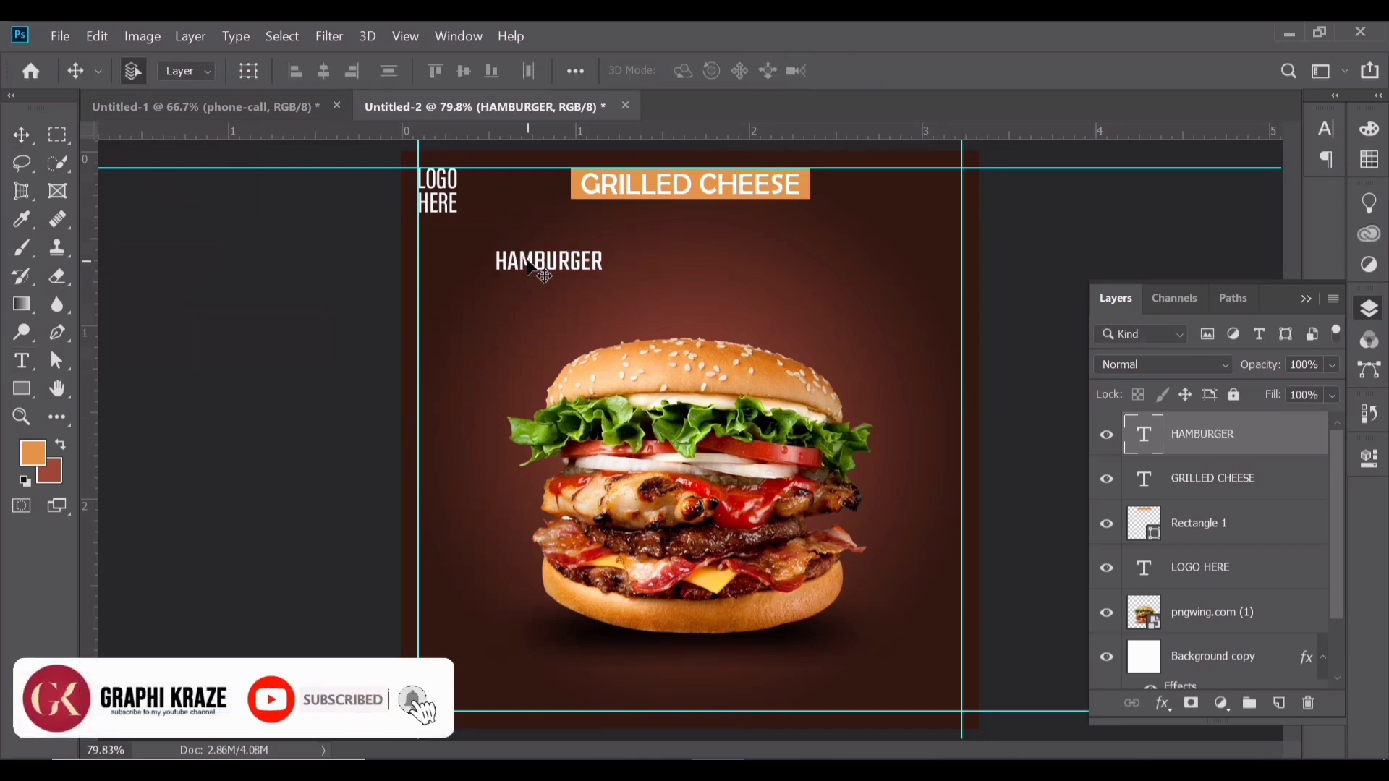
Warp the HAMBURGER text into an Arc with a bend of about 25%.
key("ctrl+t")
right_click(528, 262)
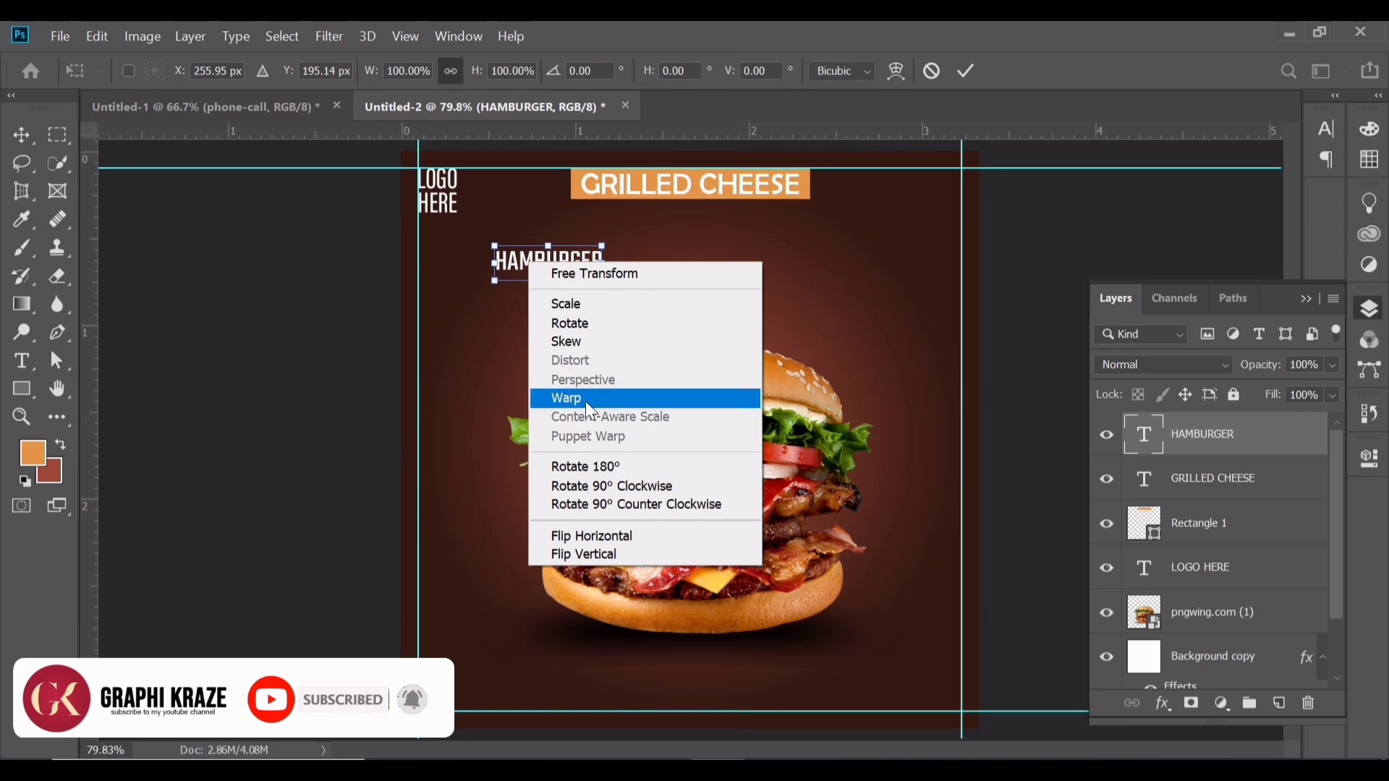
left_click(590, 399)
left_click(899, 70)
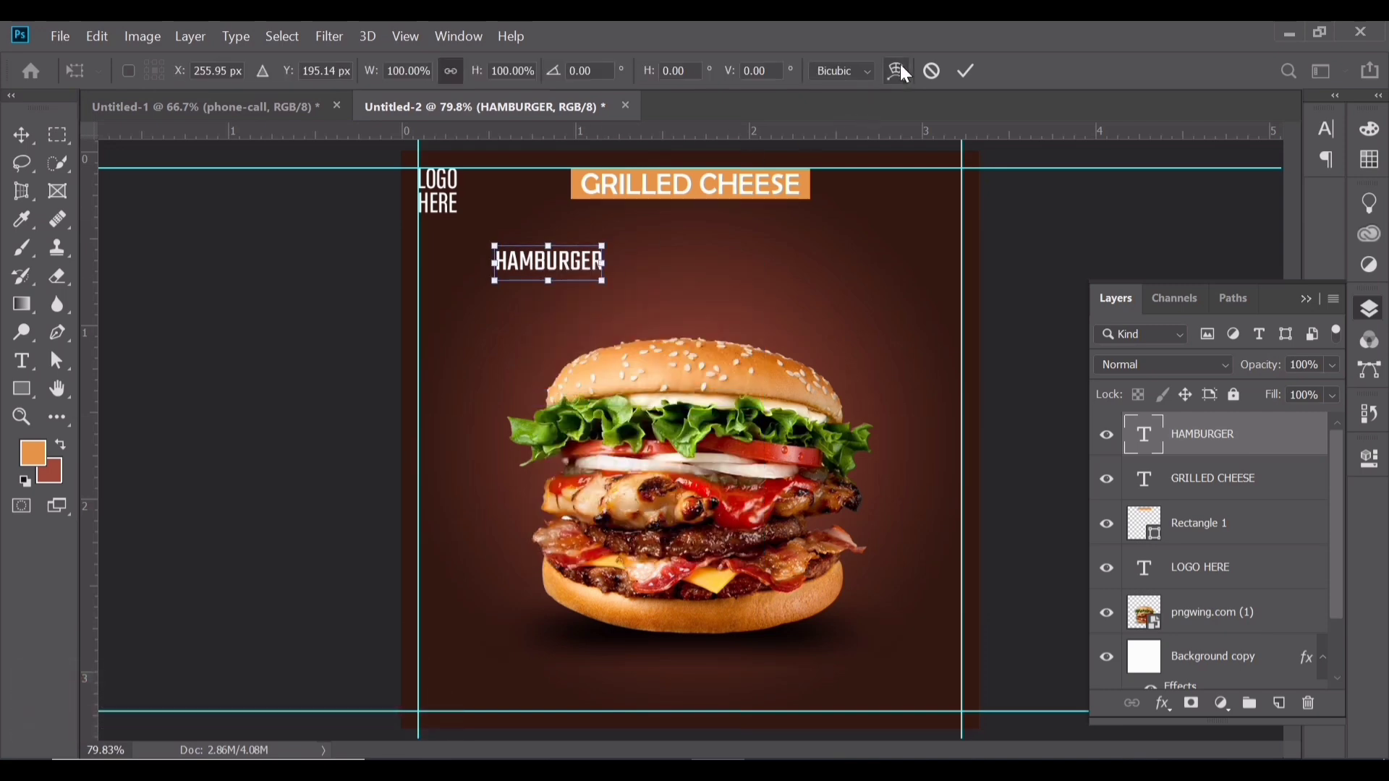
left_click(862, 68)
left_click(866, 68)
left_click(889, 69)
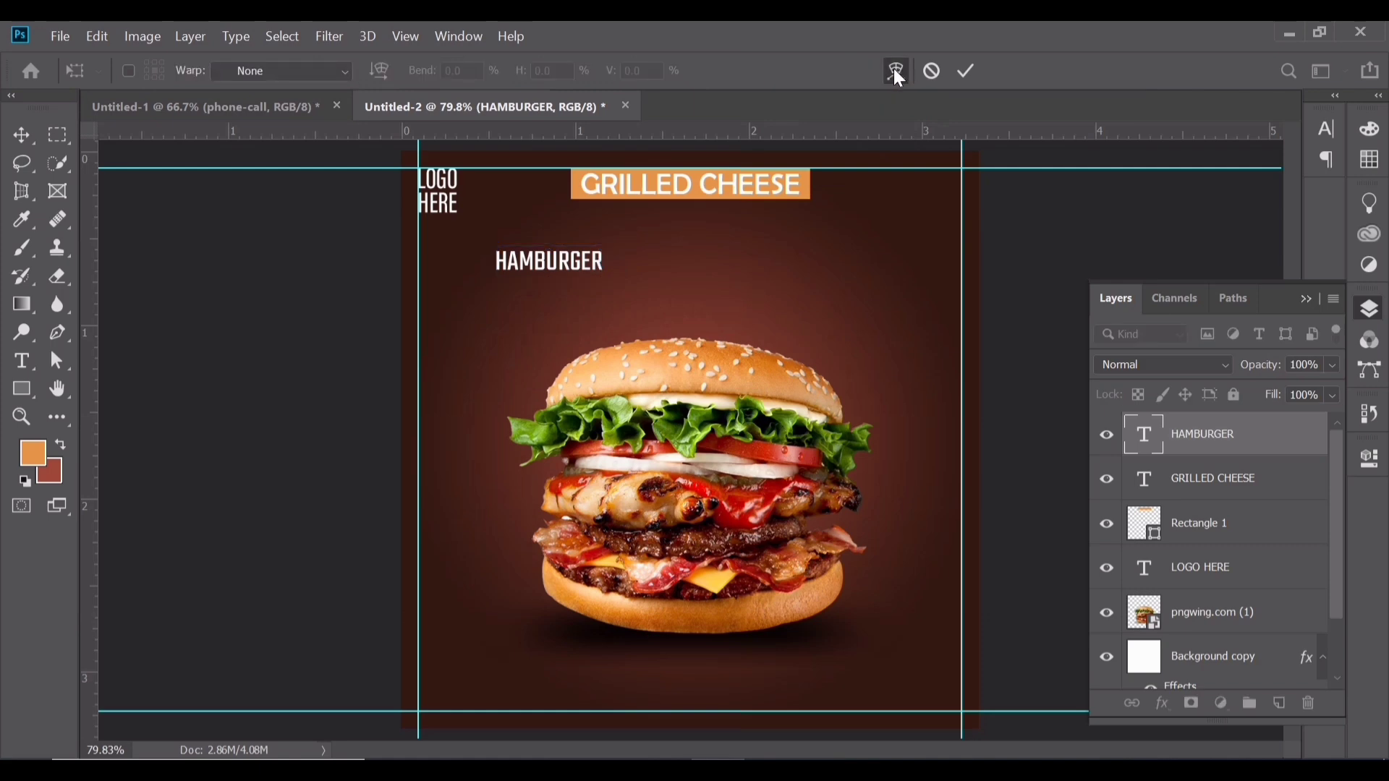
left_click(344, 72)
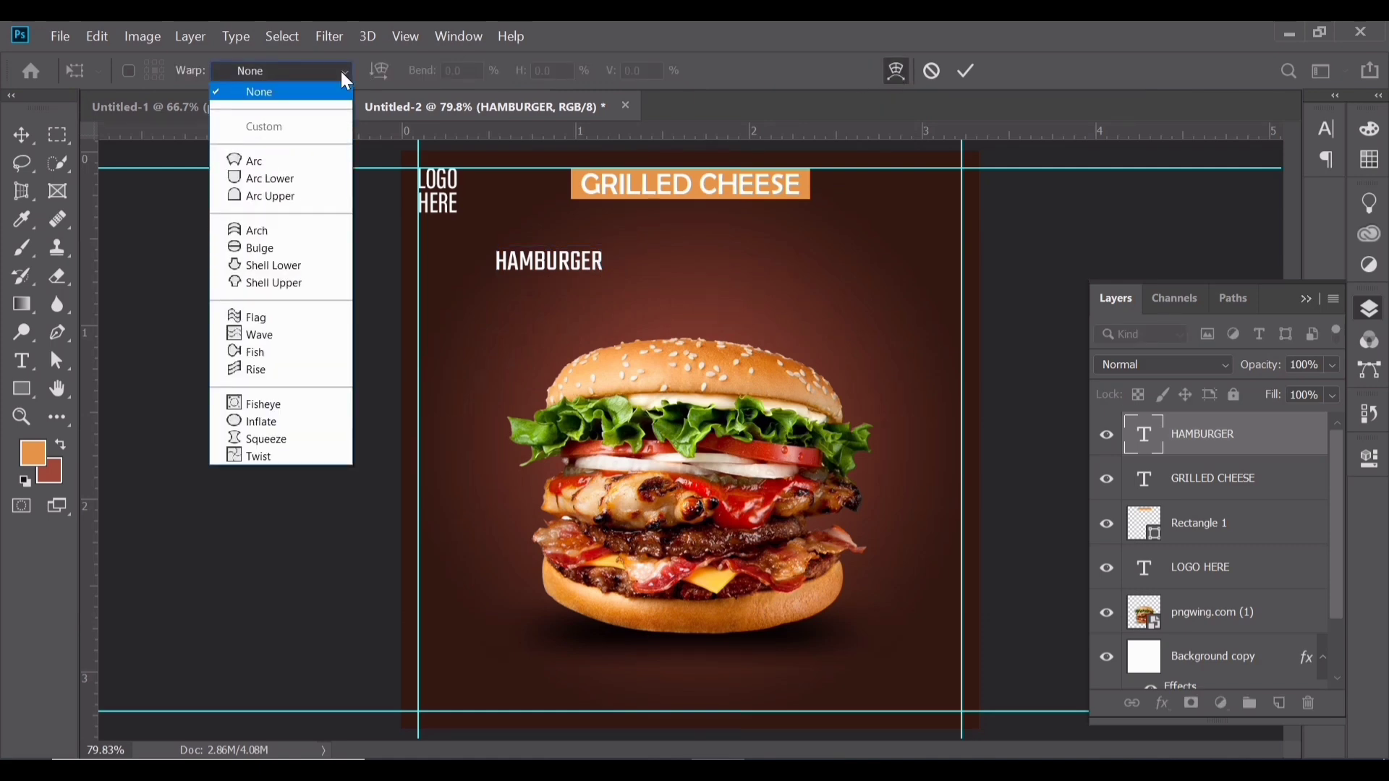
left_click(271, 165)
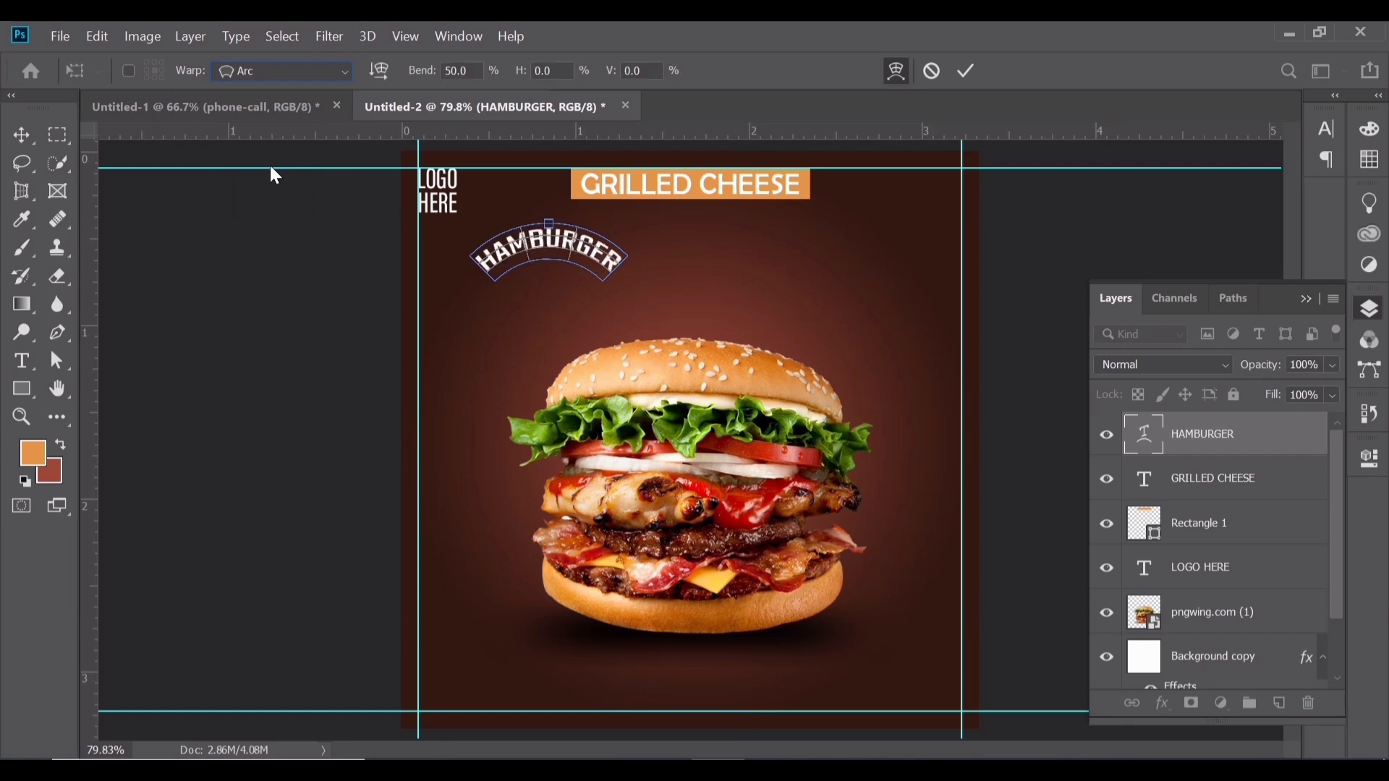
left_click_drag(549, 224, 675, 238)
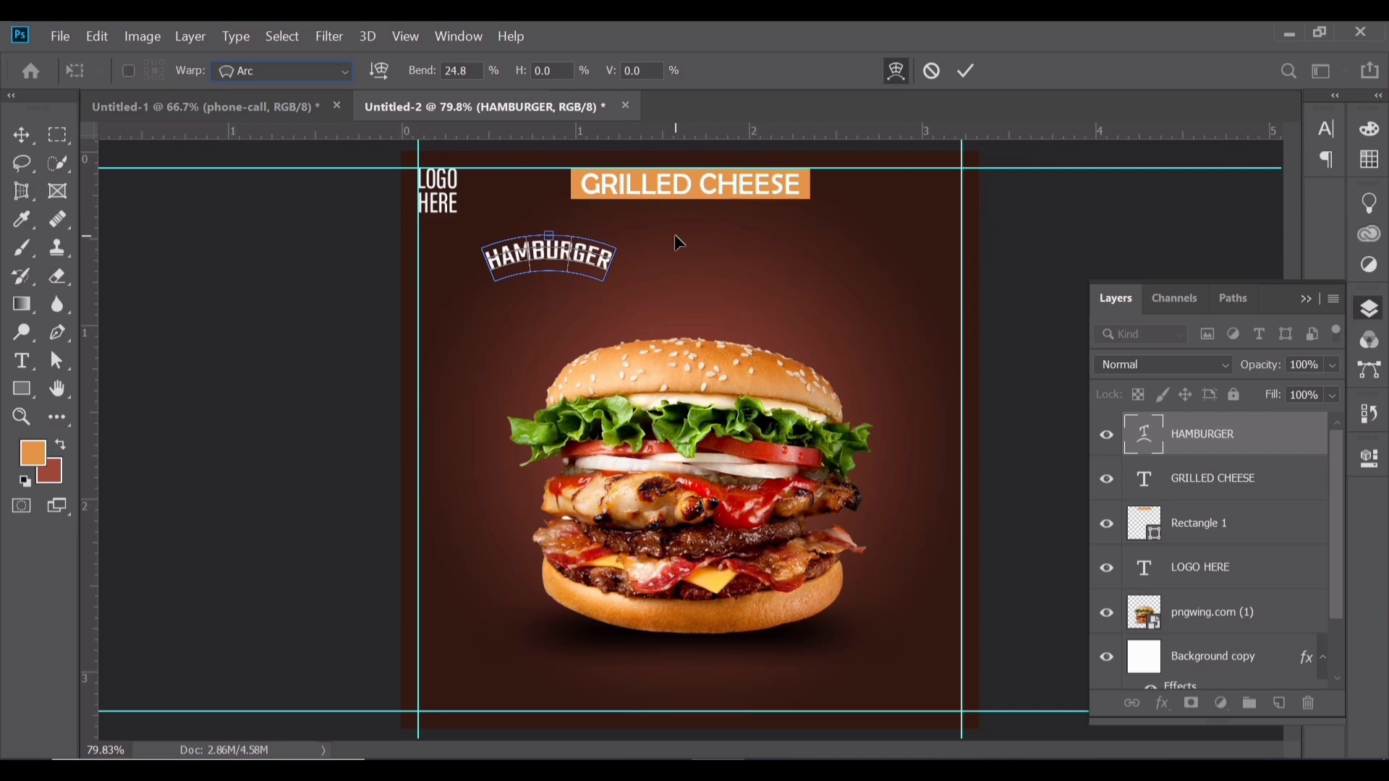
left_click(23, 139)
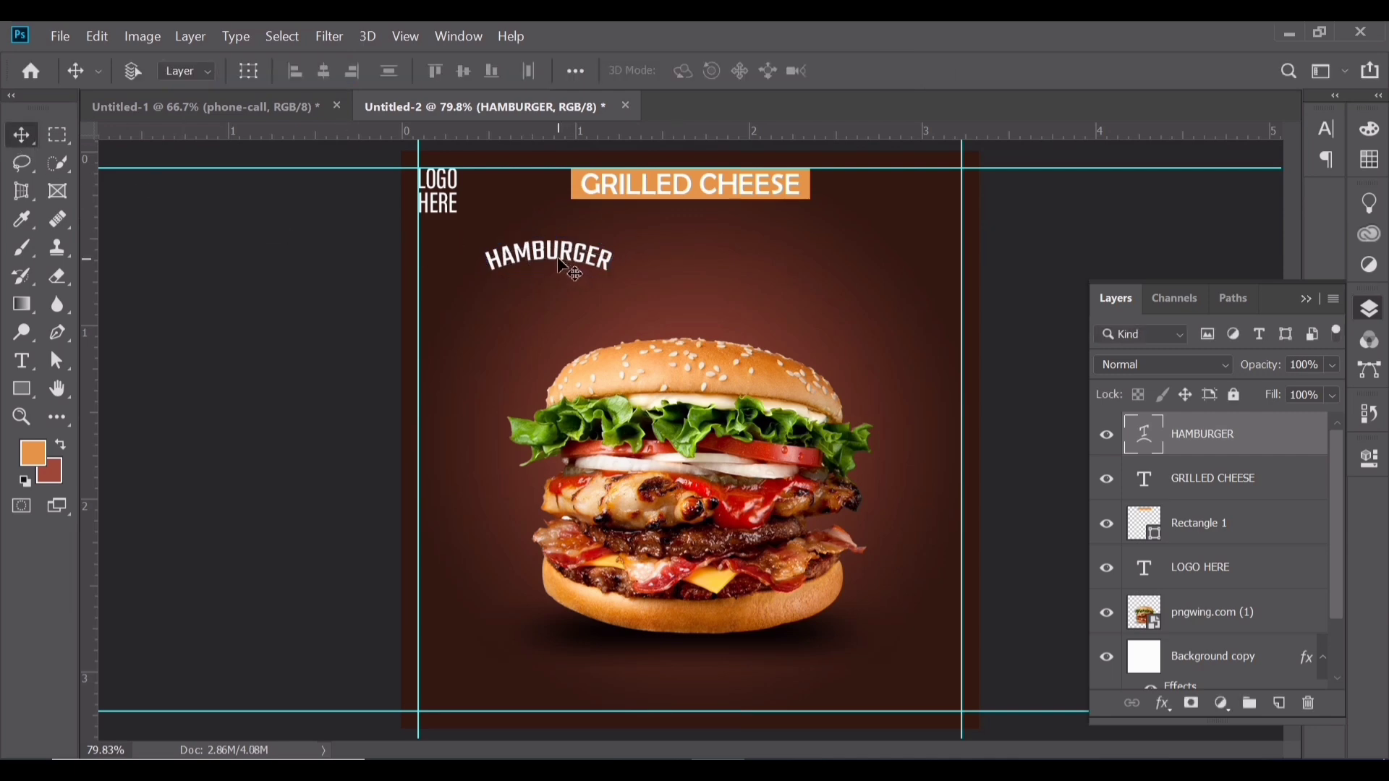
Enlarge the arched HAMBURGER text to more than twice its size and place it between the GRILLED CHEESE label and the burger.
left_click_drag(581, 261, 645, 337)
key("ctrl+t")
left_click_drag(647, 267, 695, 236)
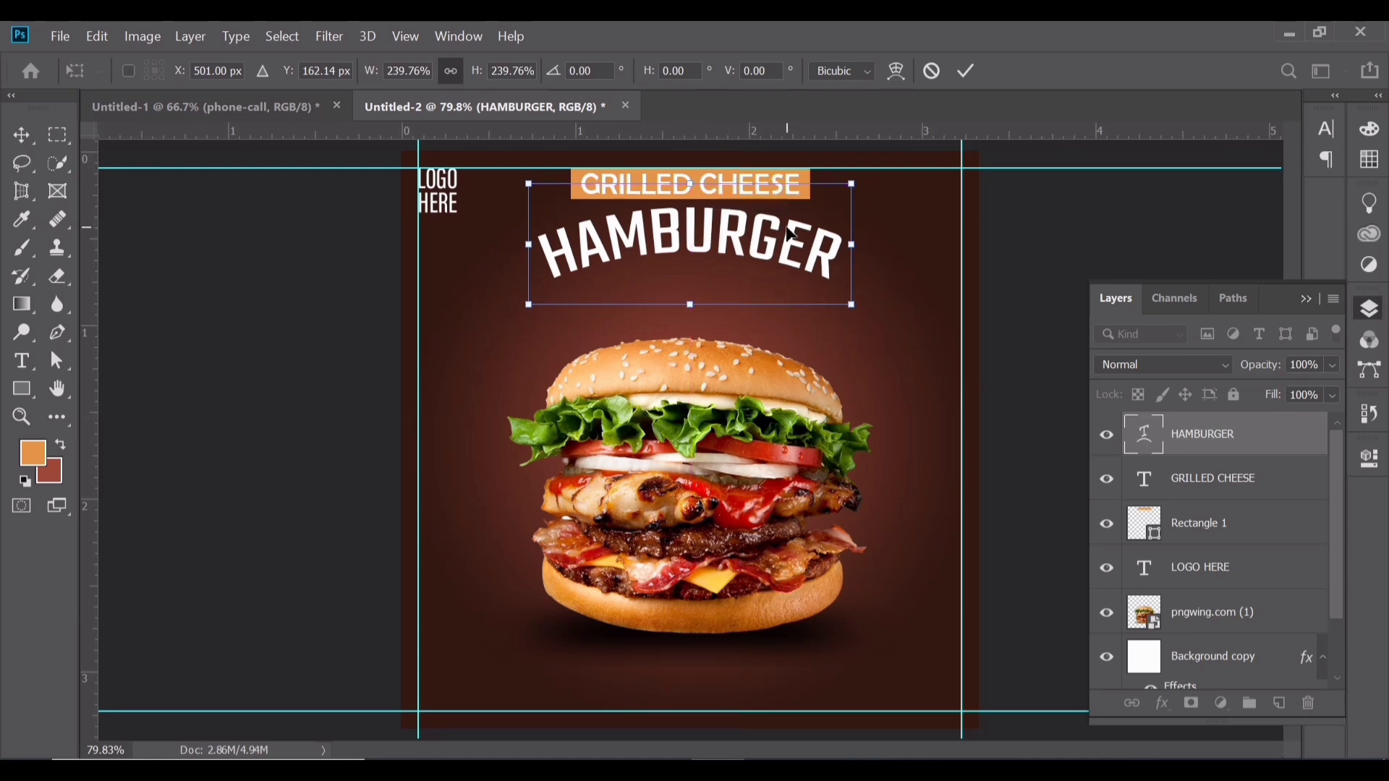
key("Return")
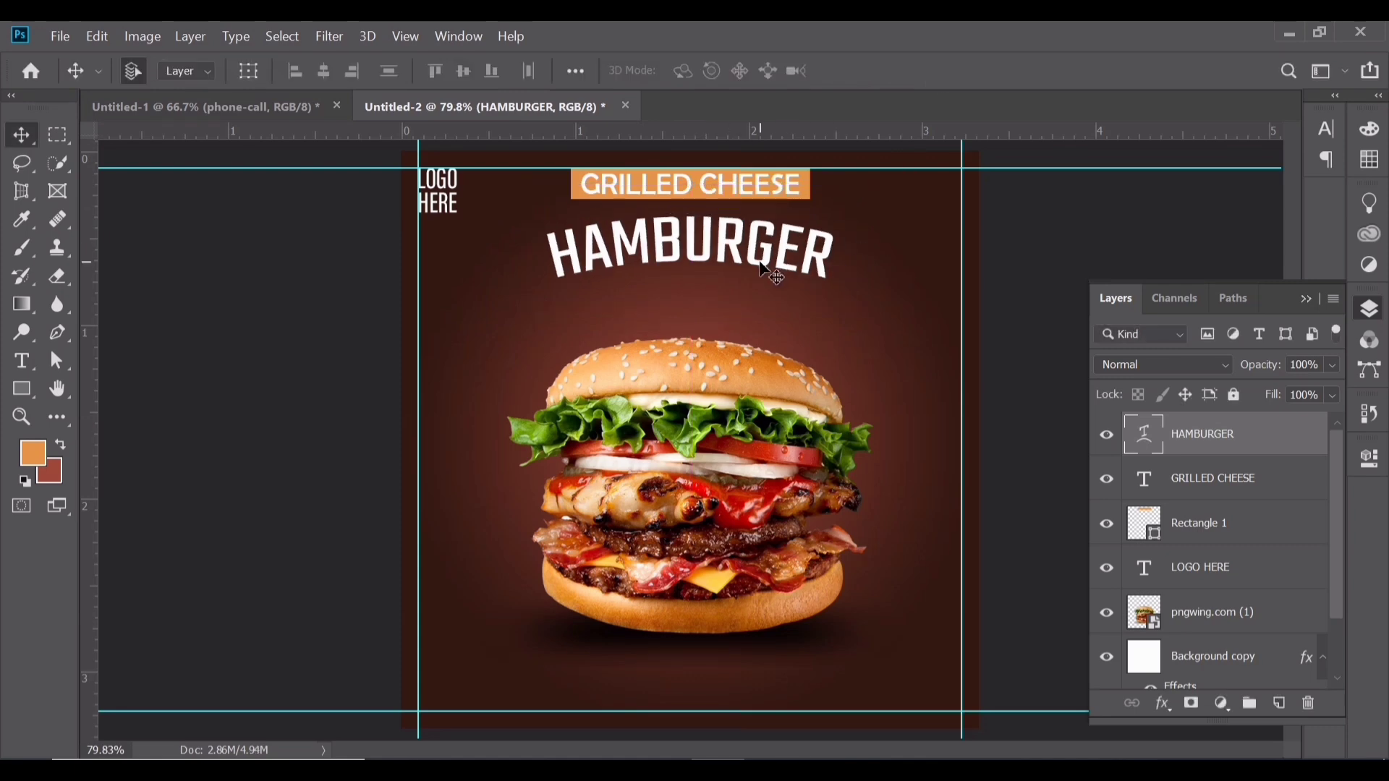
Move the HAMBURGER text up to just below the GRILLED CHEESE label, centered horizontally on the canvas, and enlarge it slightly.
key("ctrl+t")
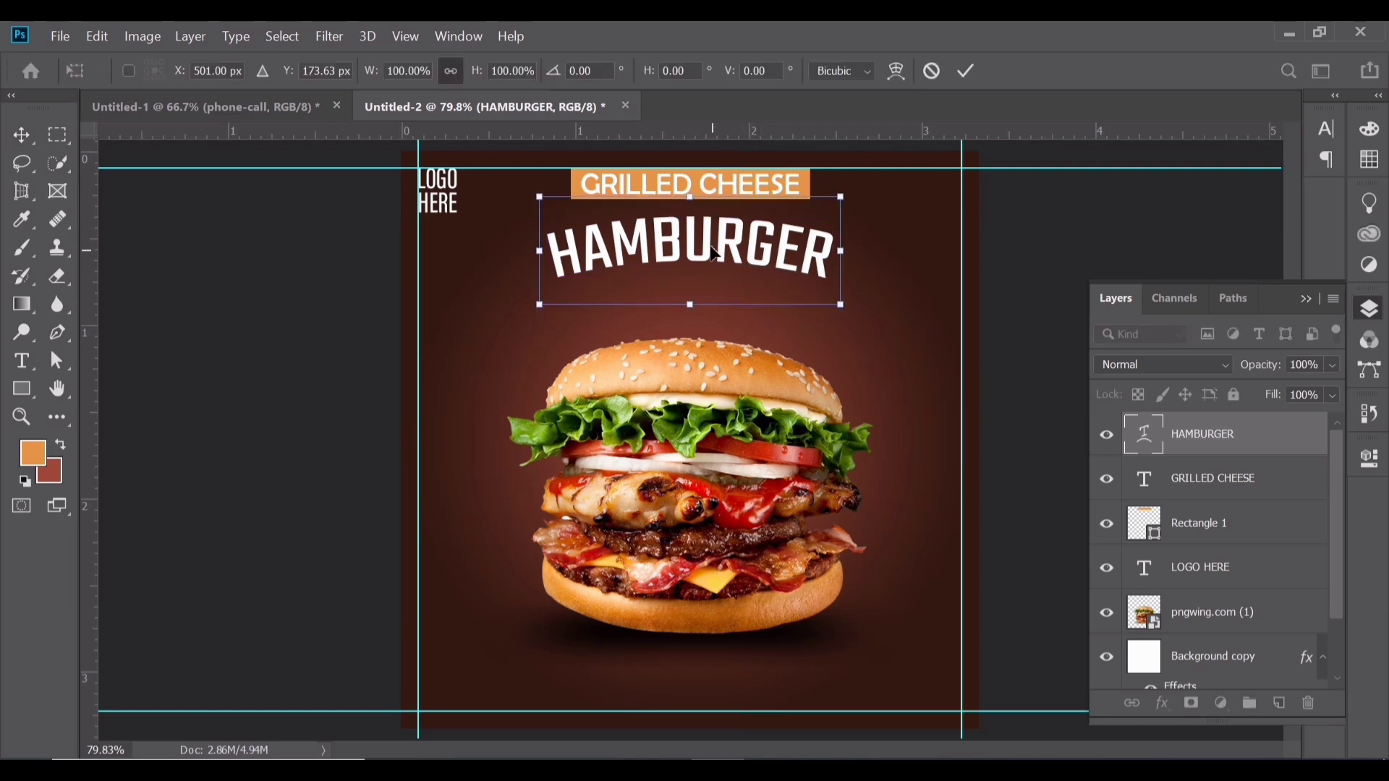
left_click_drag(709, 251, 706, 241)
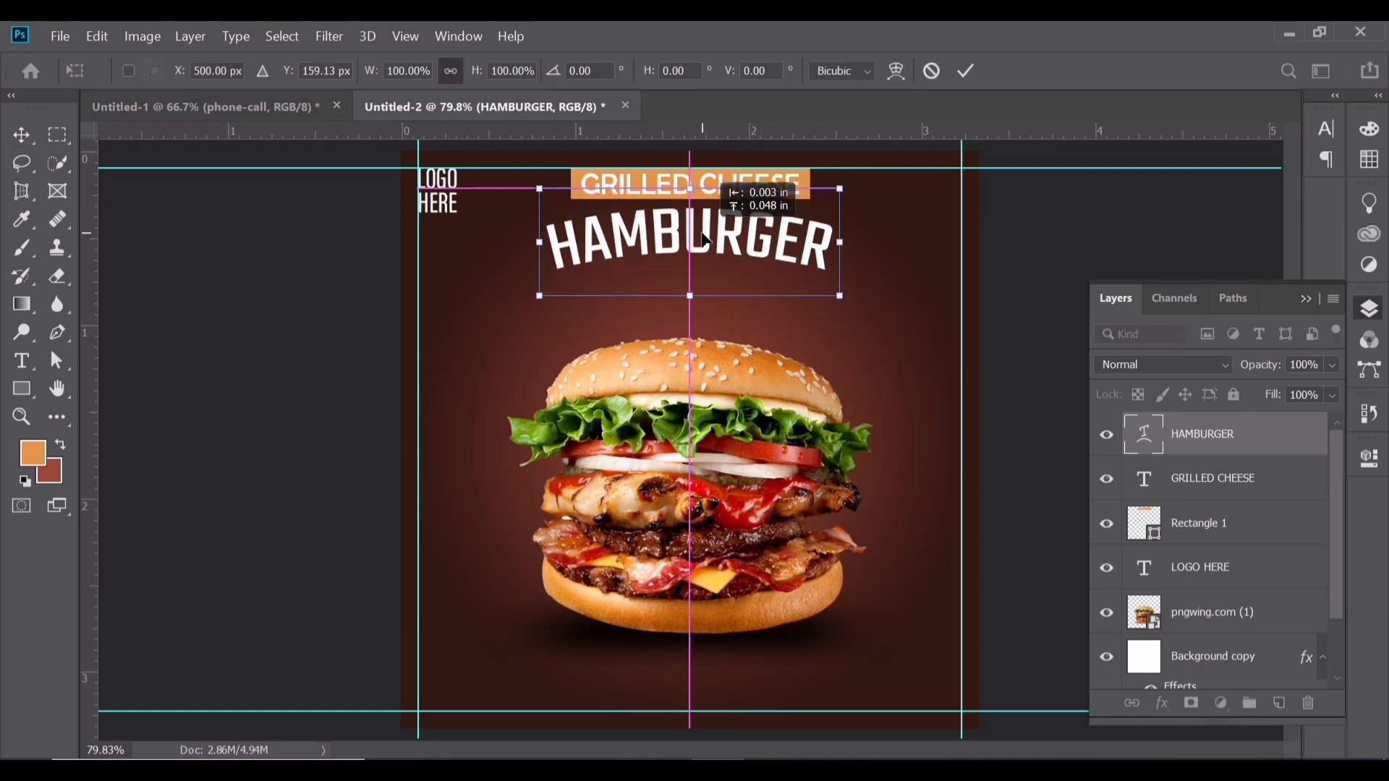
key("Return")
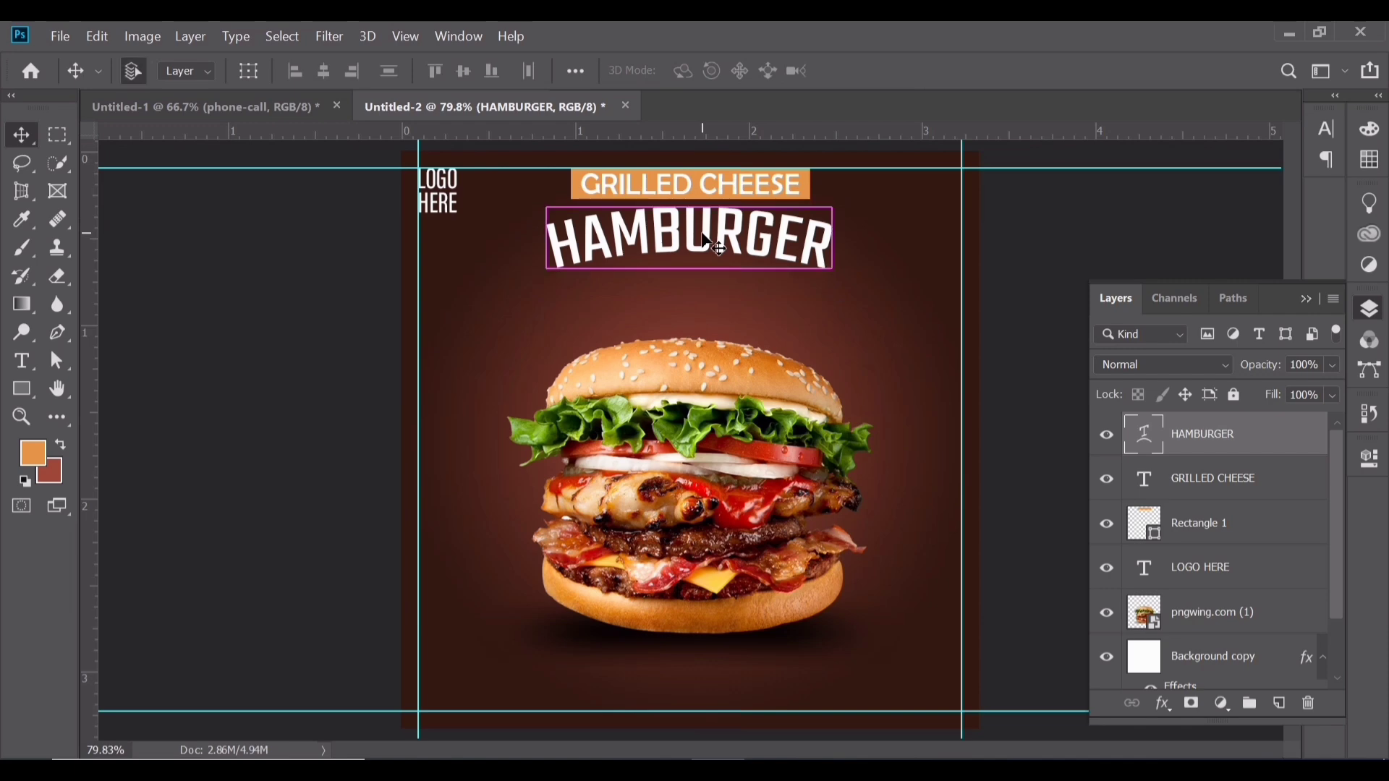
key("ctrl+t")
left_click_drag(689, 296, 690, 310)
key("Return")
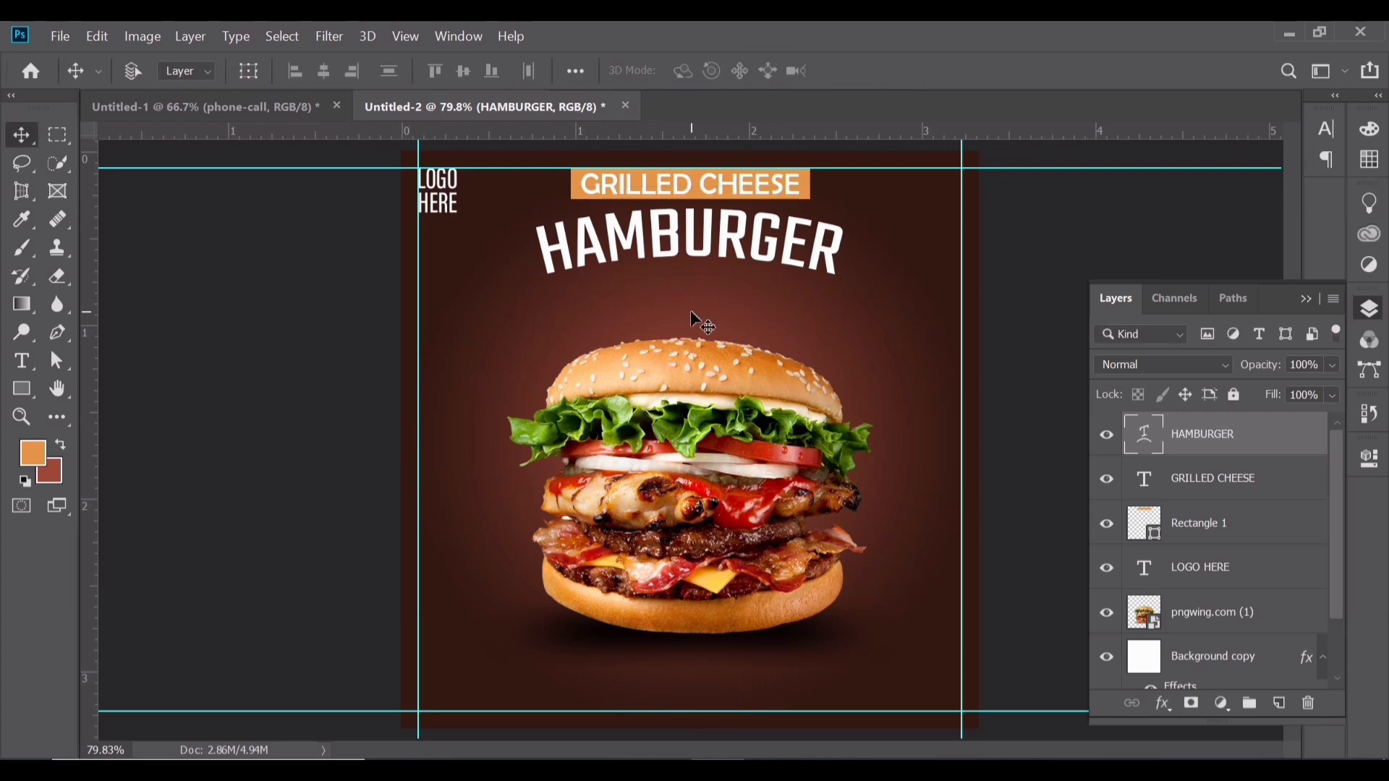
Stretch the orange rectangle behind GRILLED CHEESE downward to about 114.5% of its height, keeping its width.
right_click(697, 191)
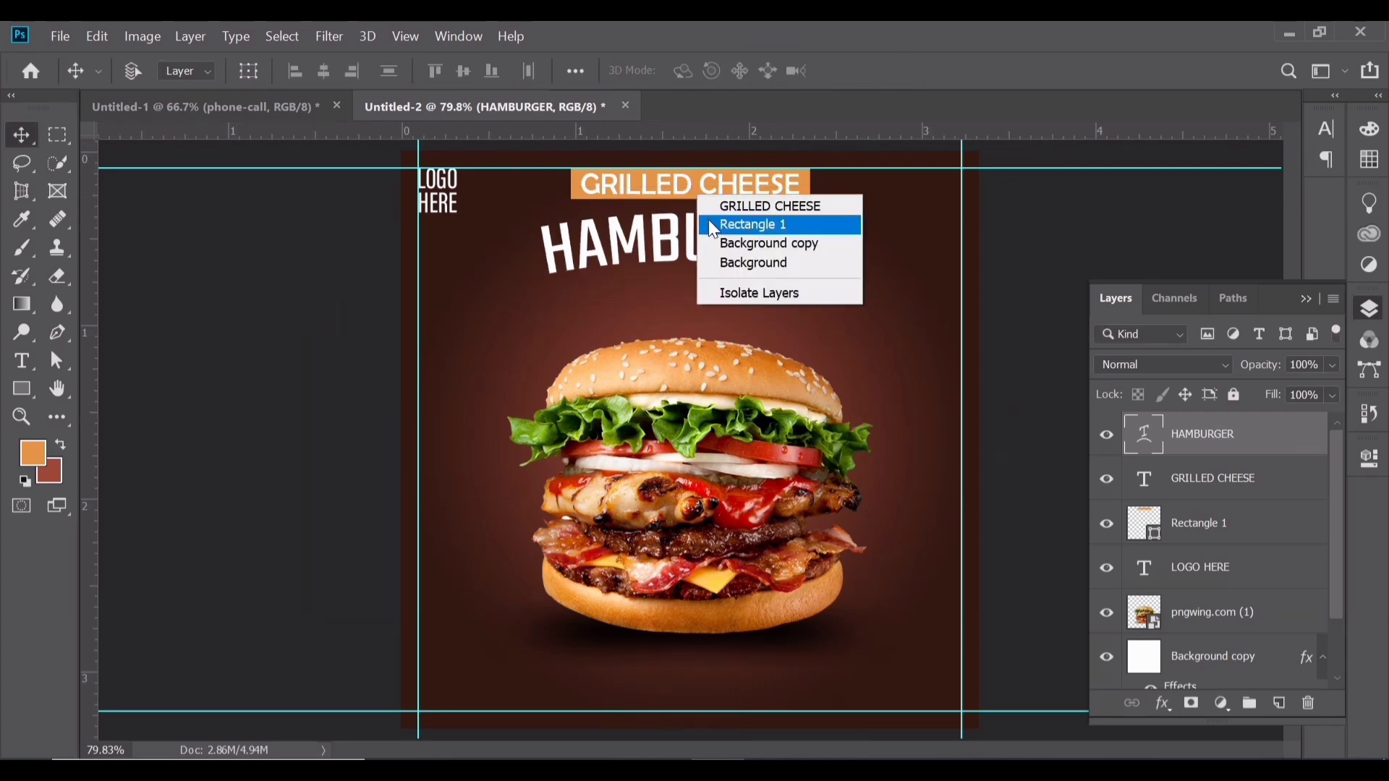
left_click(706, 220)
key("ctrl+t")
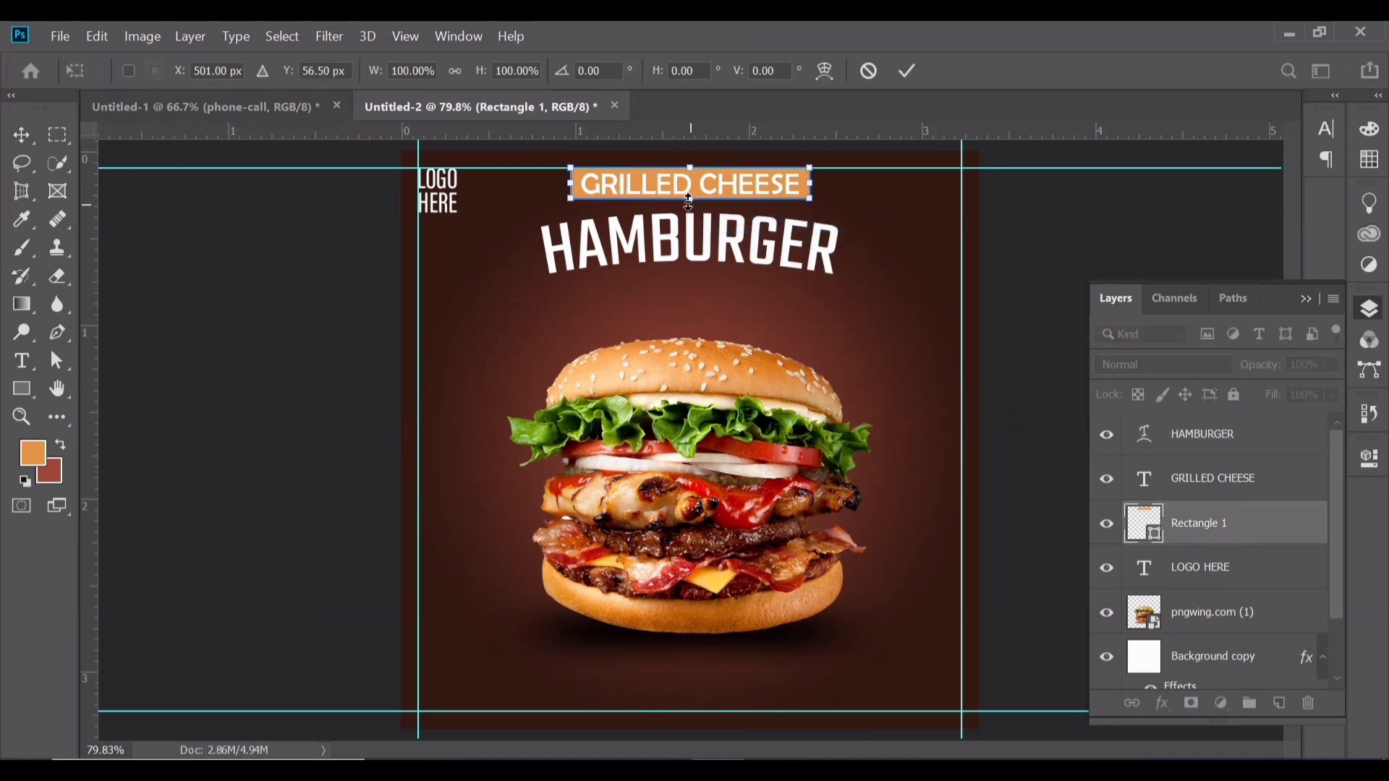
left_click_drag(688, 202, 695, 207)
key("Return")
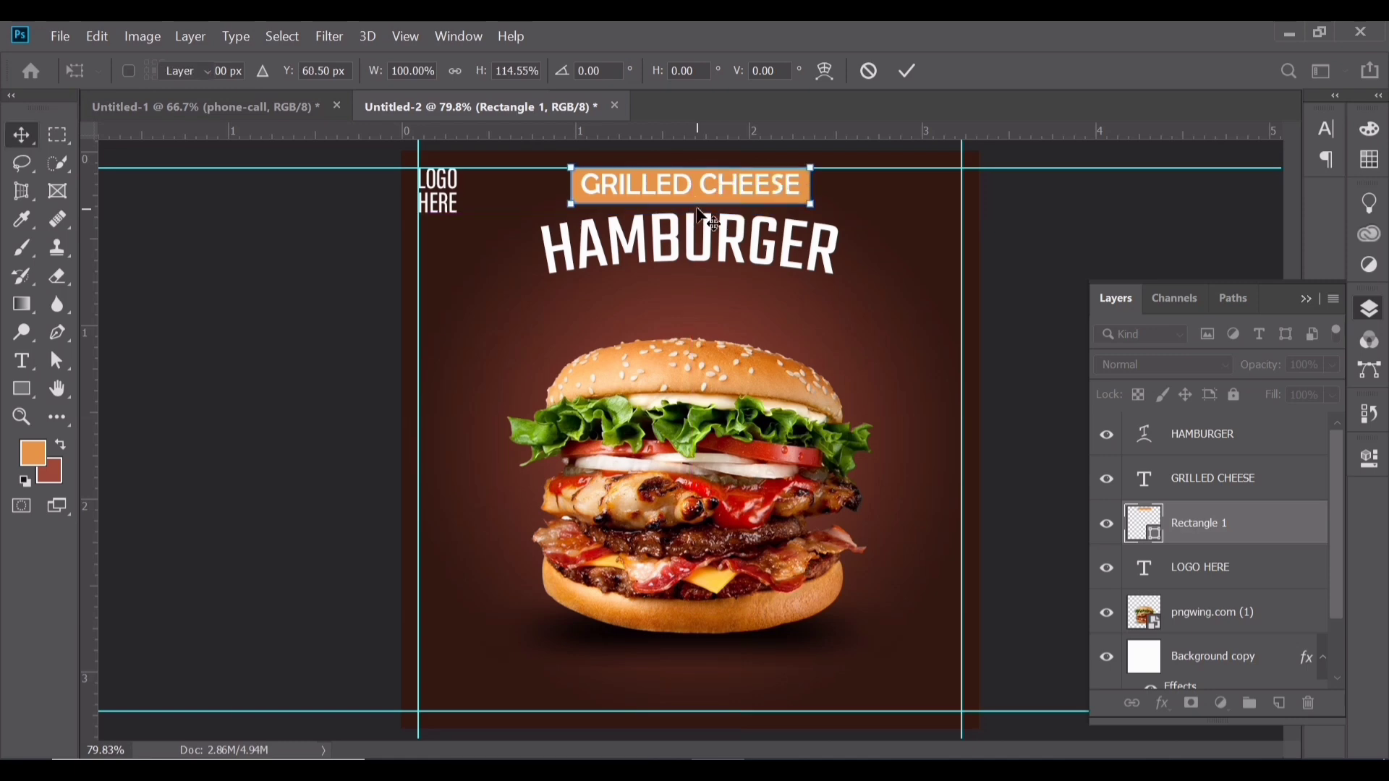
left_click(319, 266)
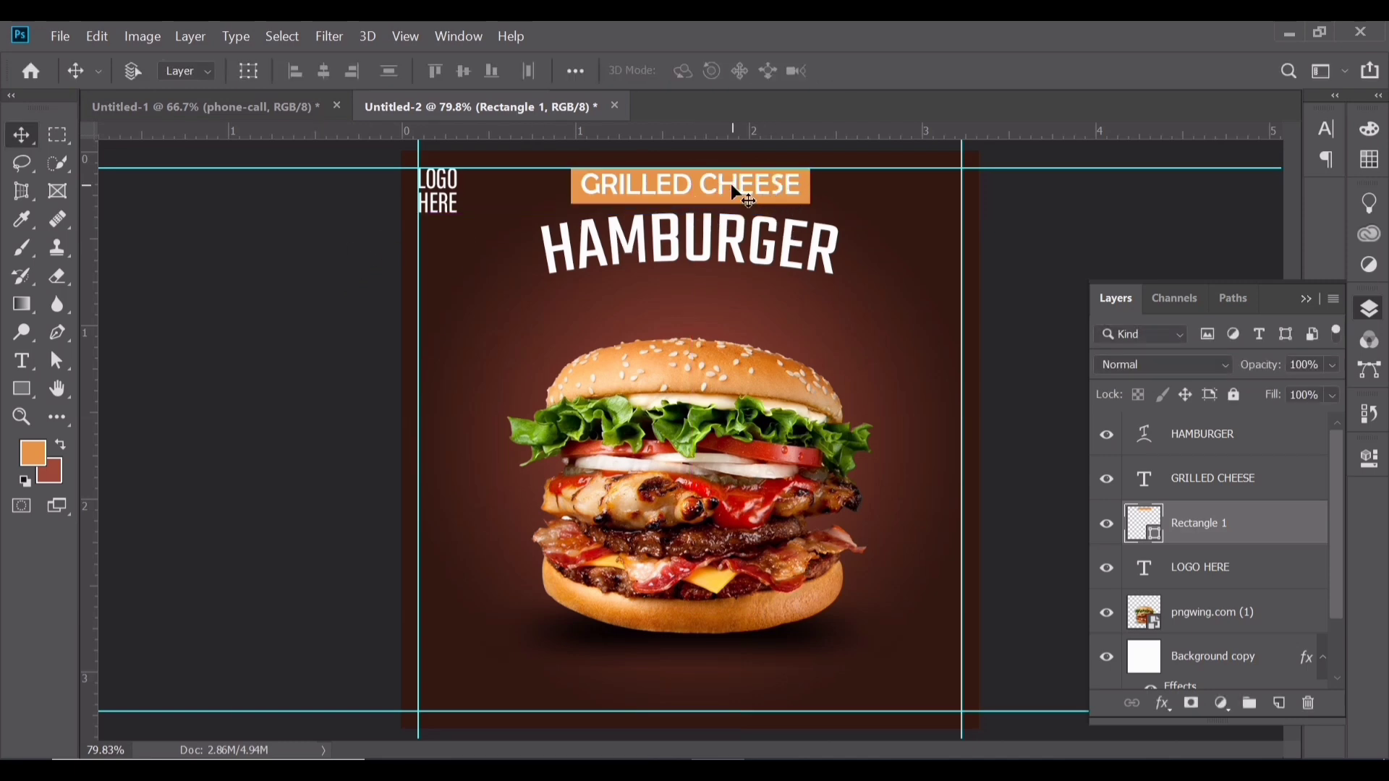
Select the GRILLED CHEESE text together with its orange rectangle and align their vertical centers.
right_click(697, 194)
left_click(710, 203)
right_click(703, 204)
left_click(718, 211)
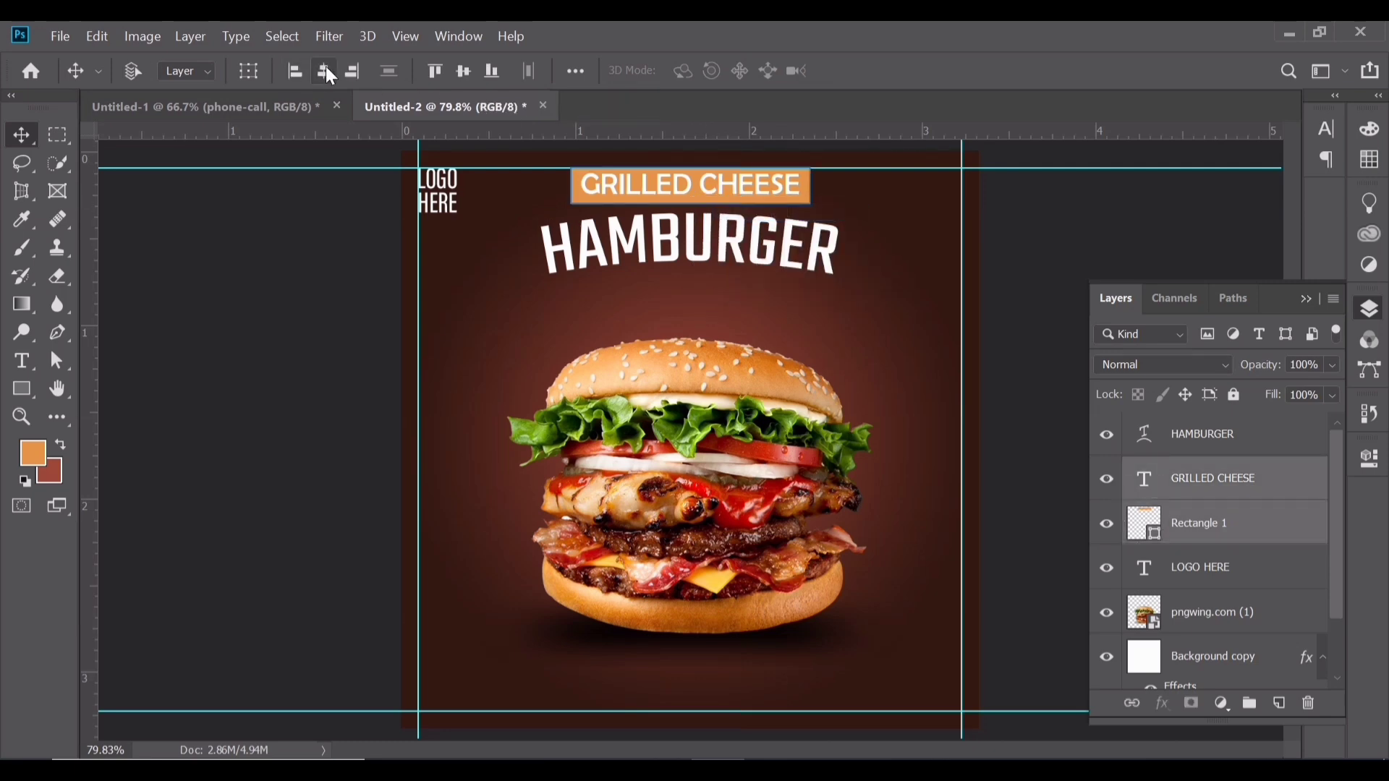
left_click(464, 72)
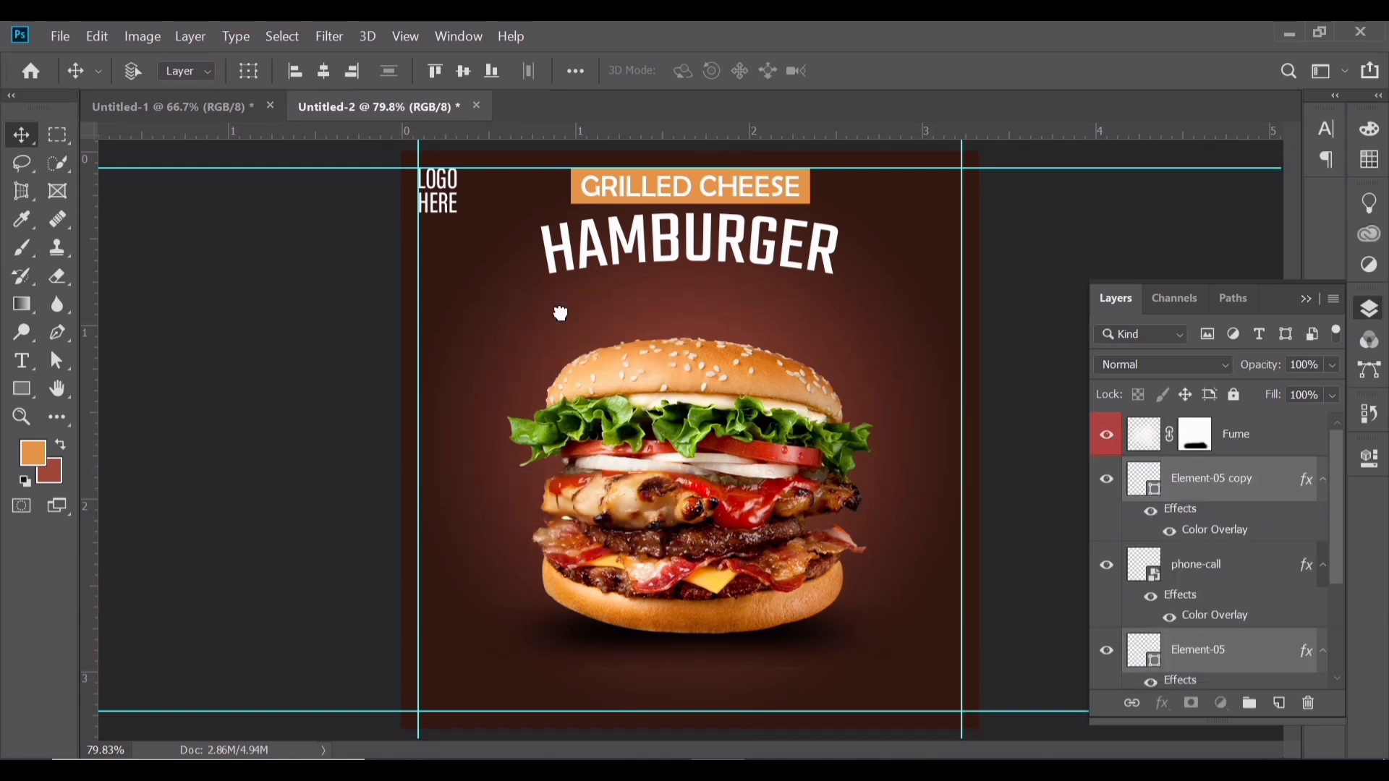
Bring the two Element-05 dot patterns from the Untitled-1 document in below HAMBURGER and scale them to about 120%.
left_click_drag(561, 312, 566, 318)
left_click_drag(665, 316, 793, 291)
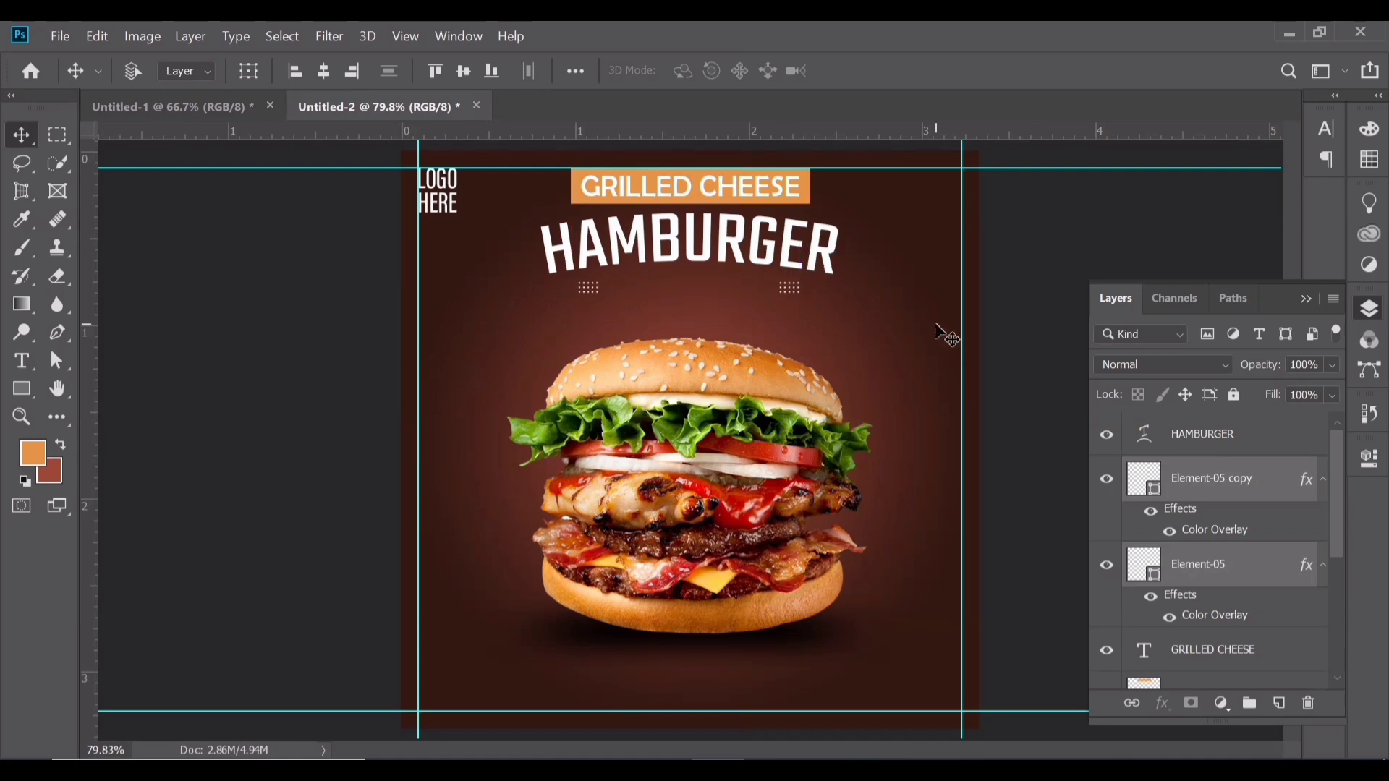
key("ctrl+t")
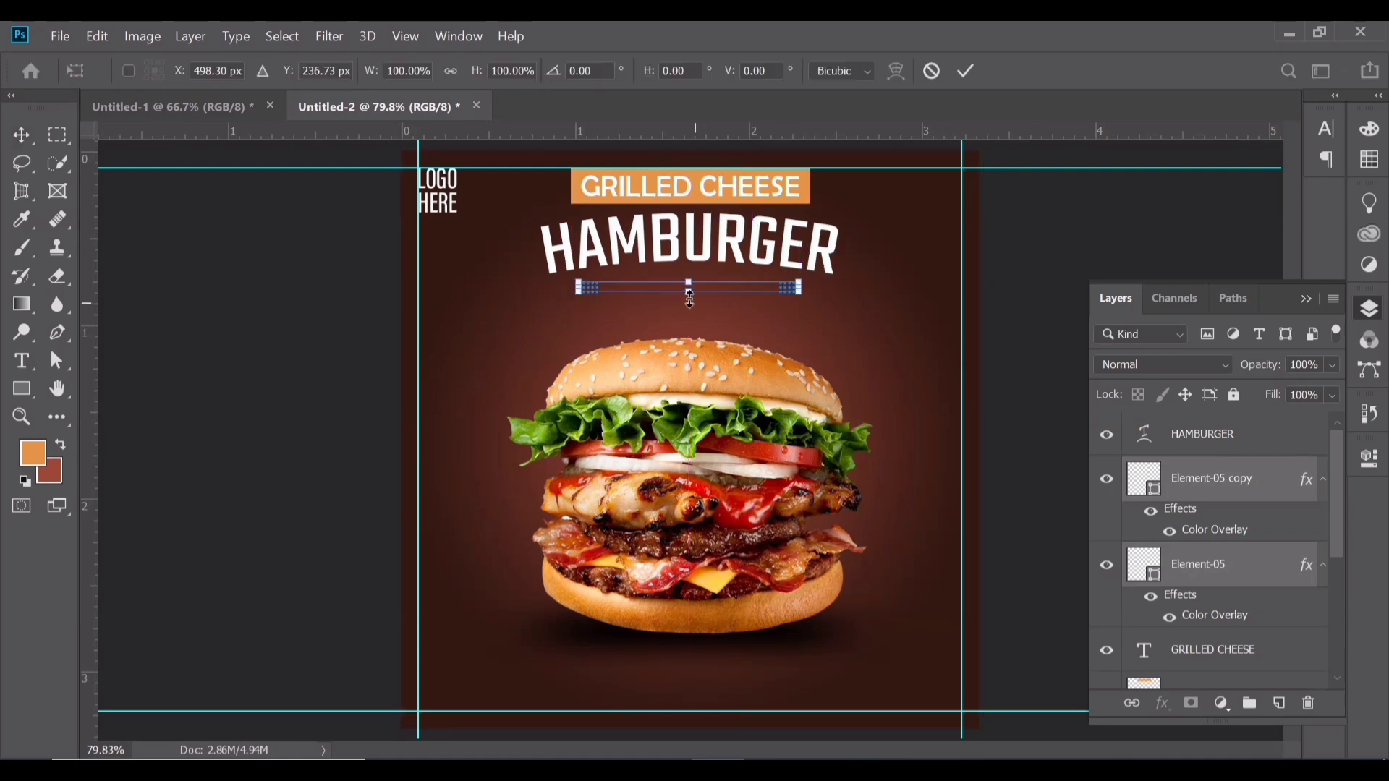
left_click_drag(686, 299, 687, 299)
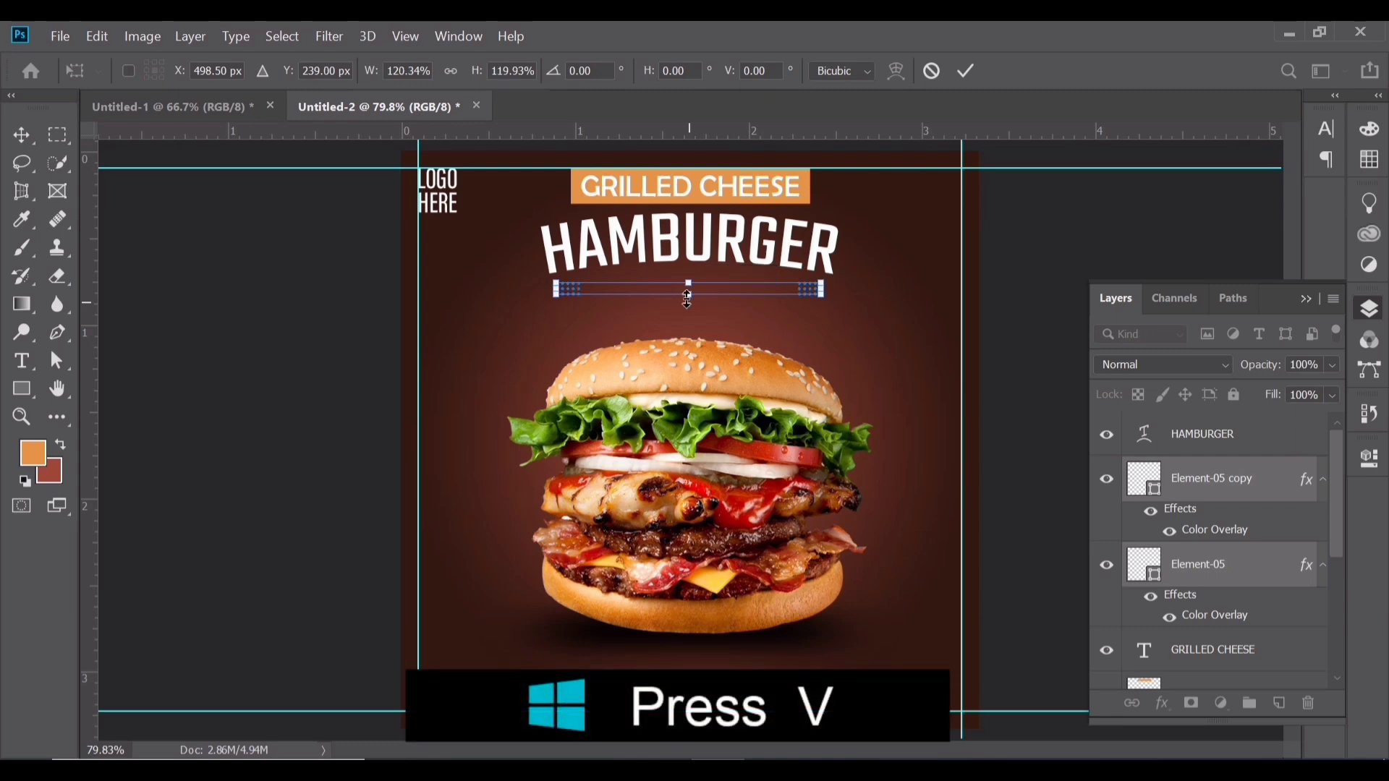
key("v")
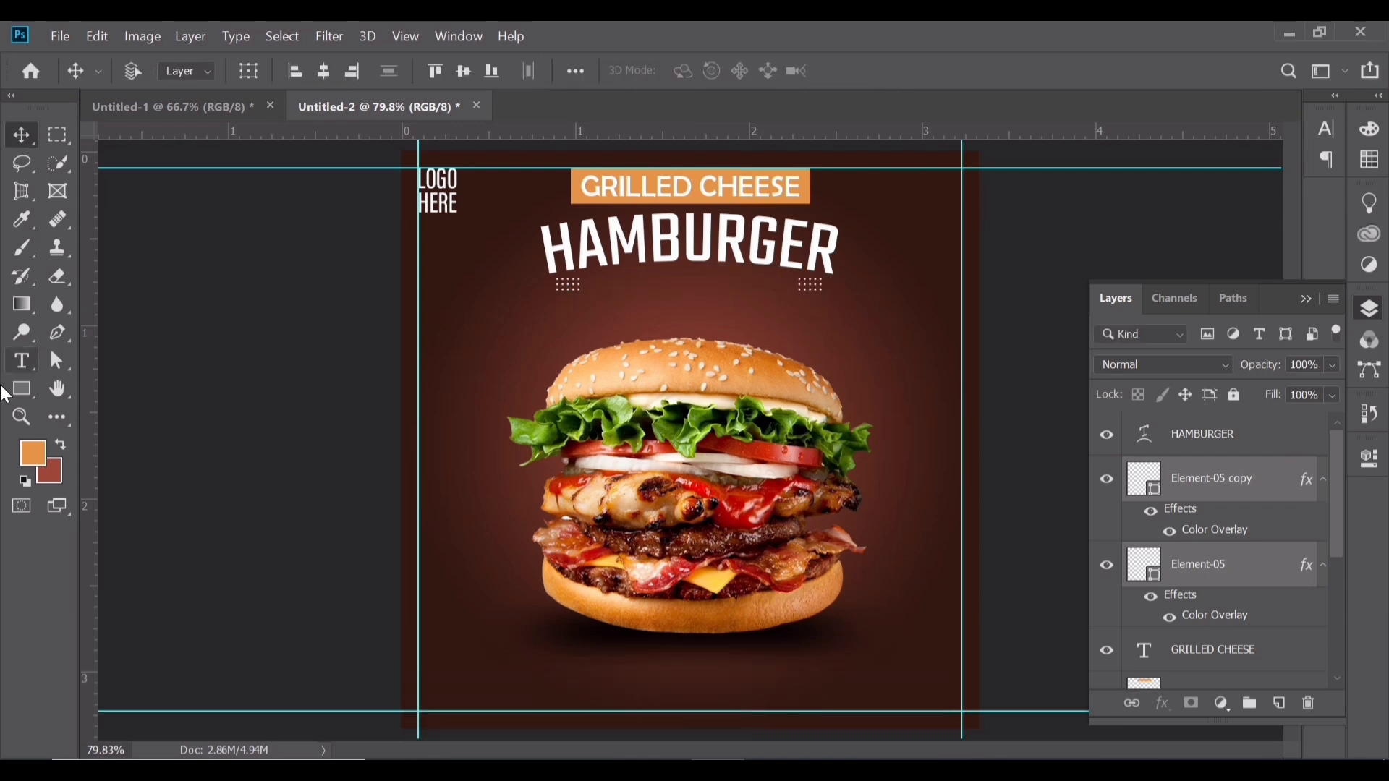
Start a text on a new layer between HAMBURGER and the burger and set its font to Edwardian Script ITC Regular.
left_click(22, 360)
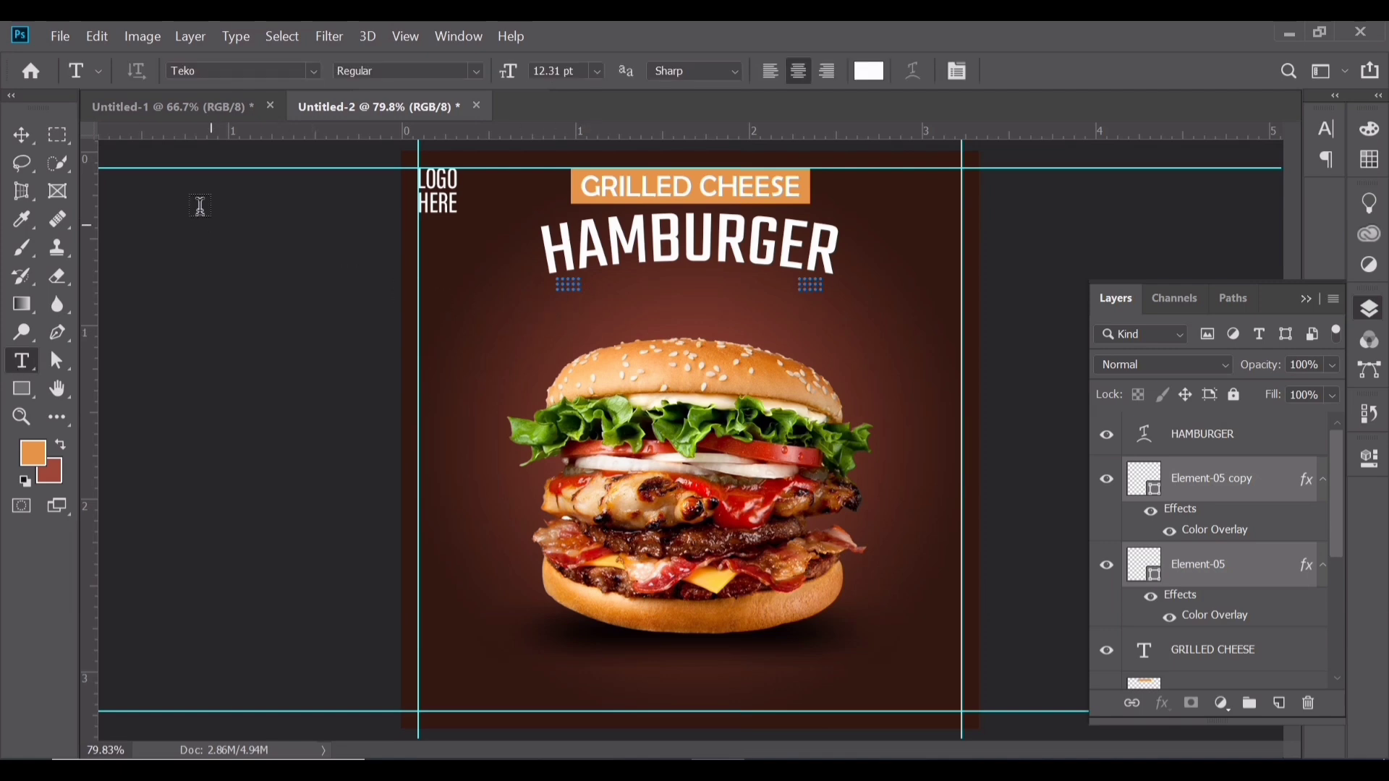
left_click(21, 136)
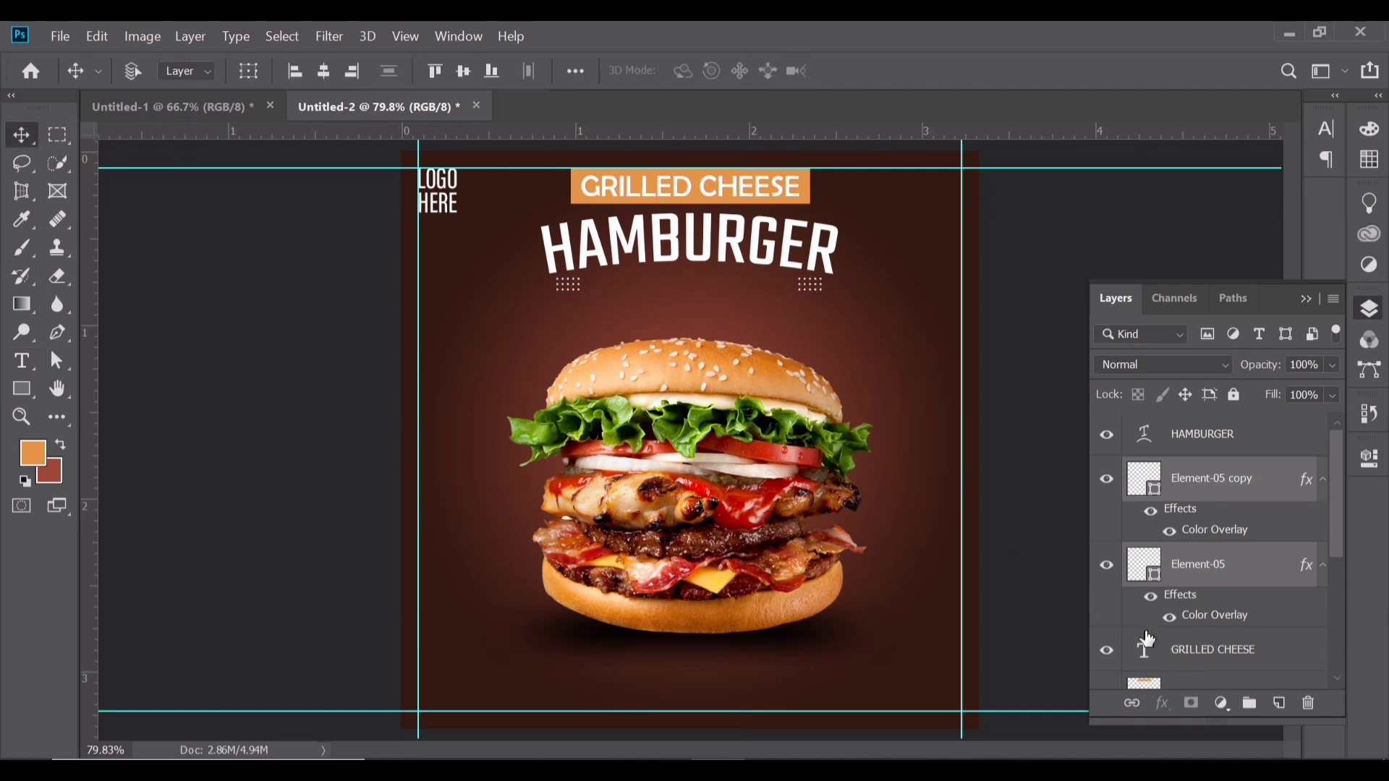
left_click(1280, 705)
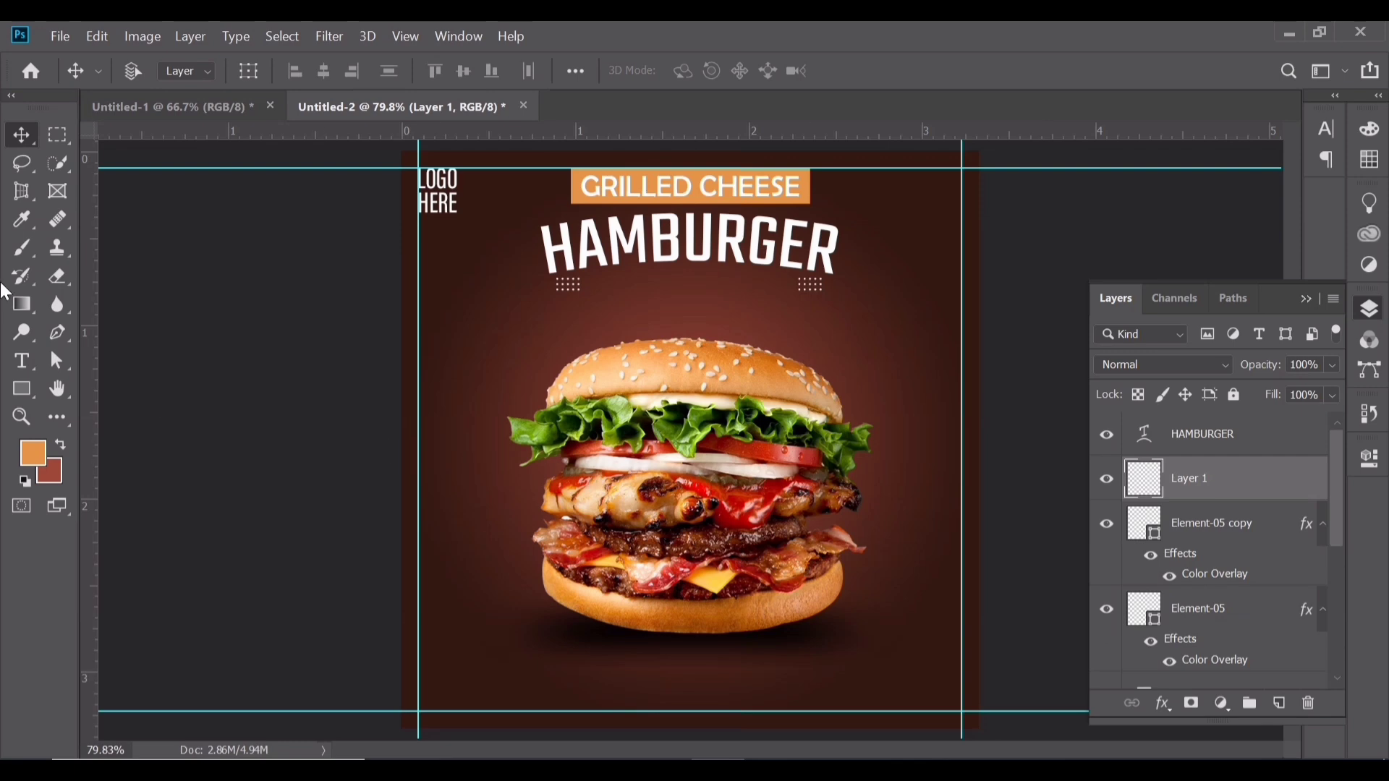
left_click(22, 361)
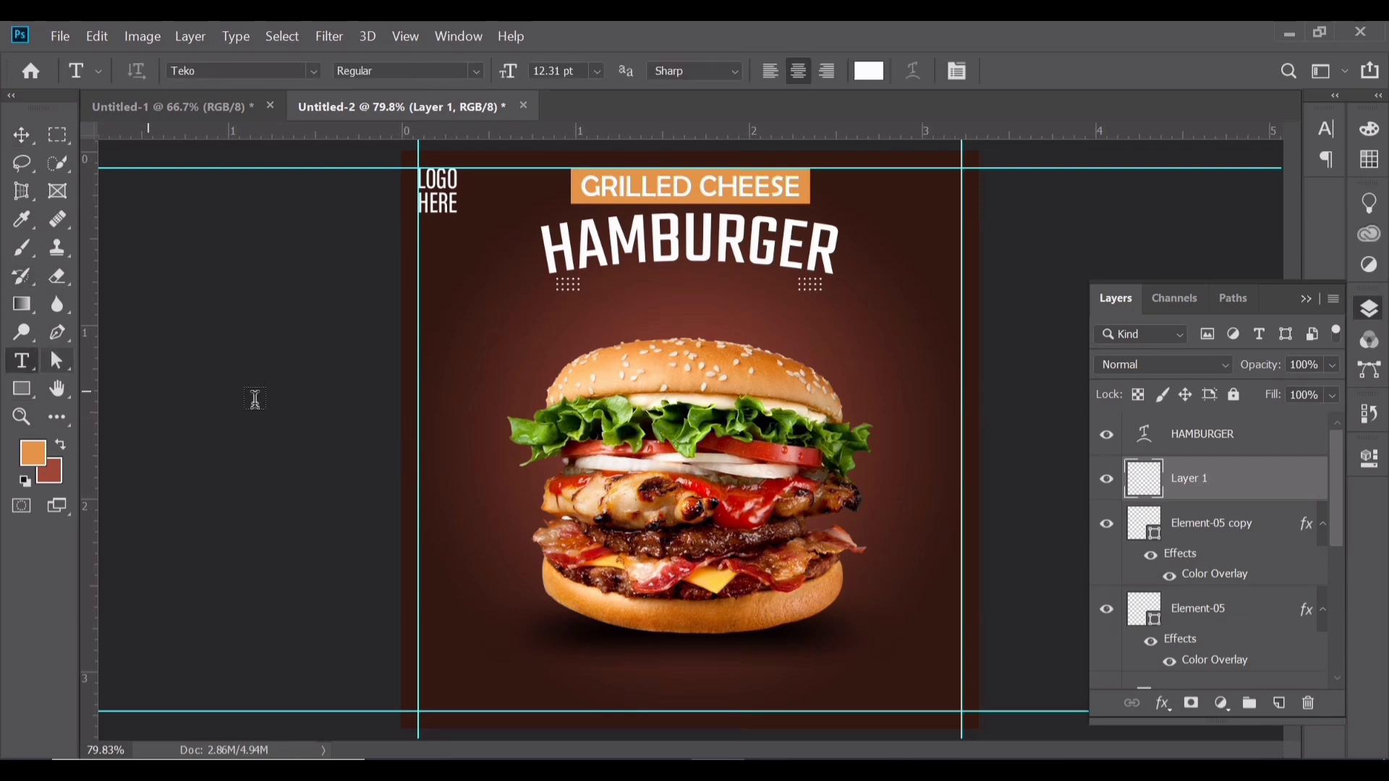
left_click(605, 314)
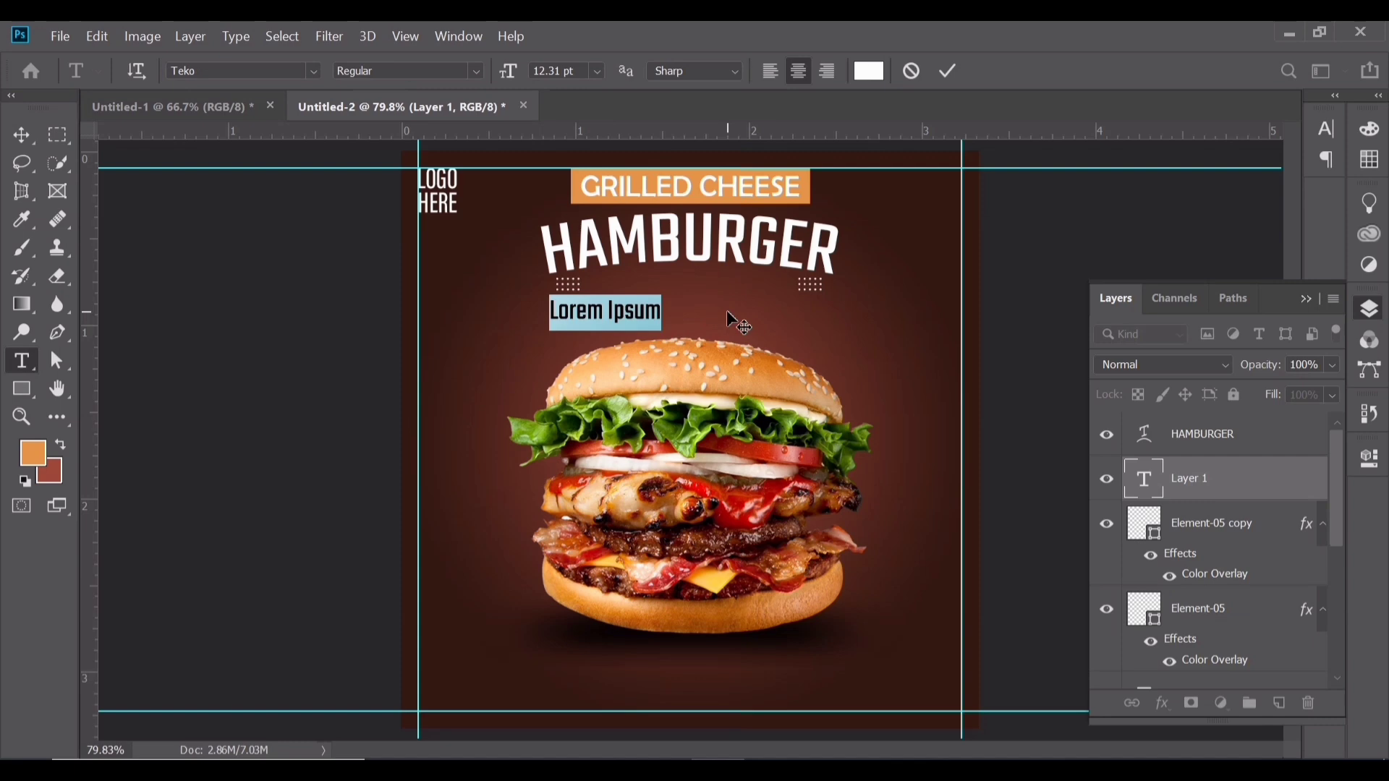
left_click(265, 72)
type("e")
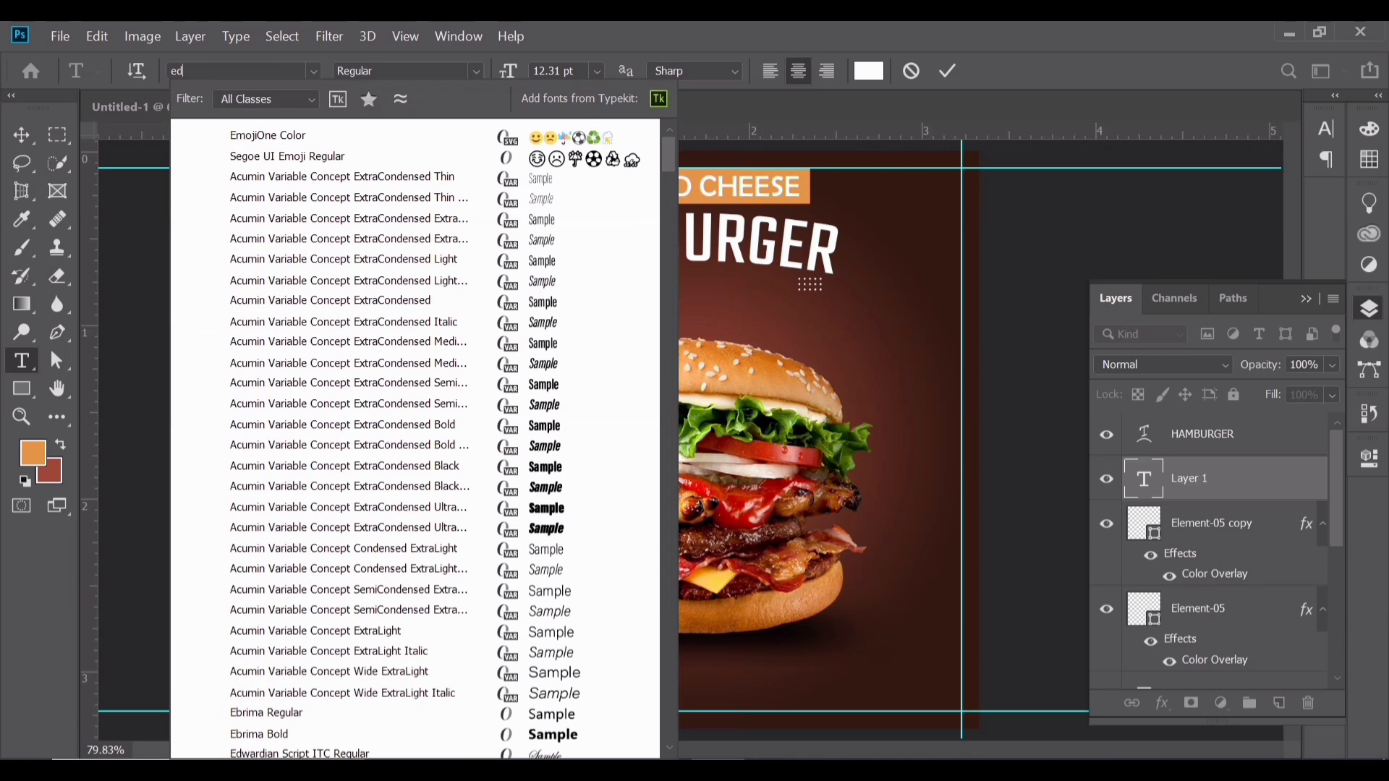
type("d")
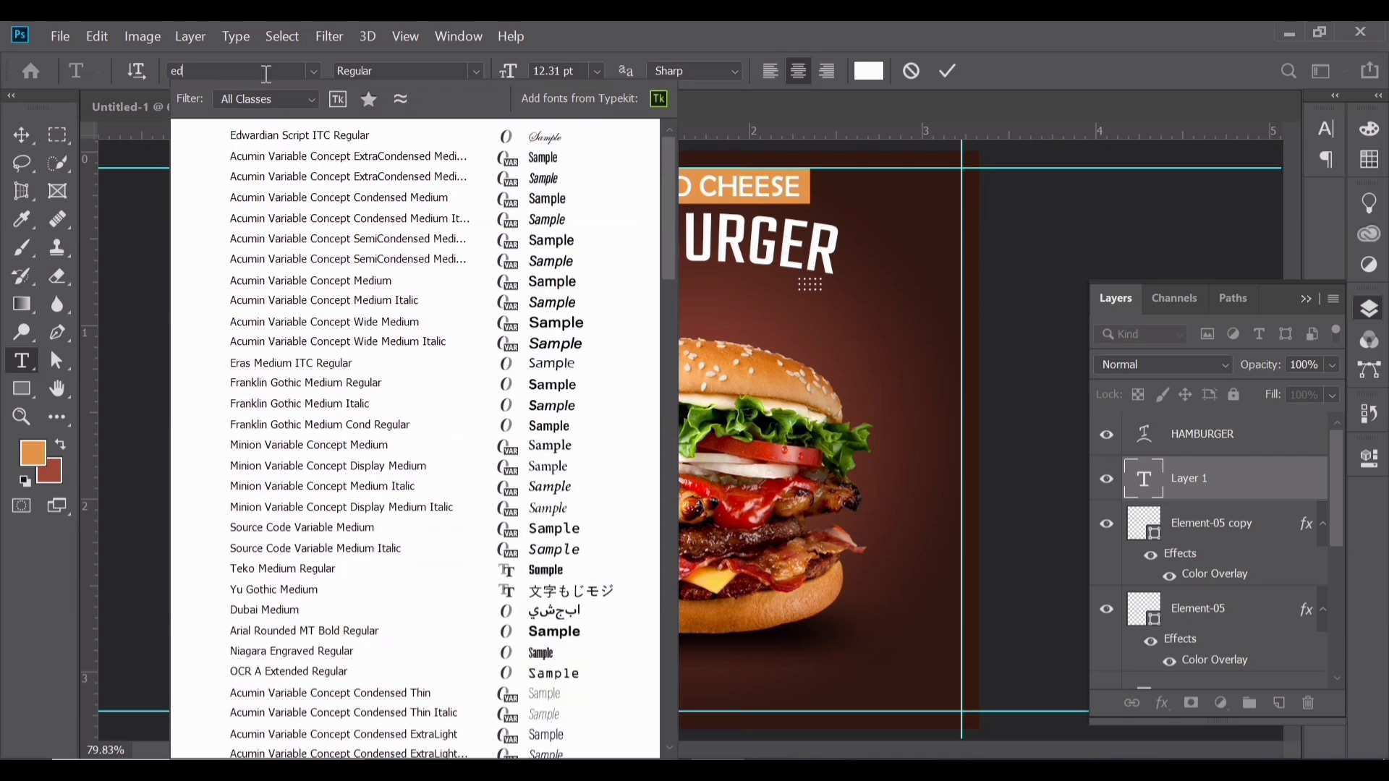
left_click(289, 135)
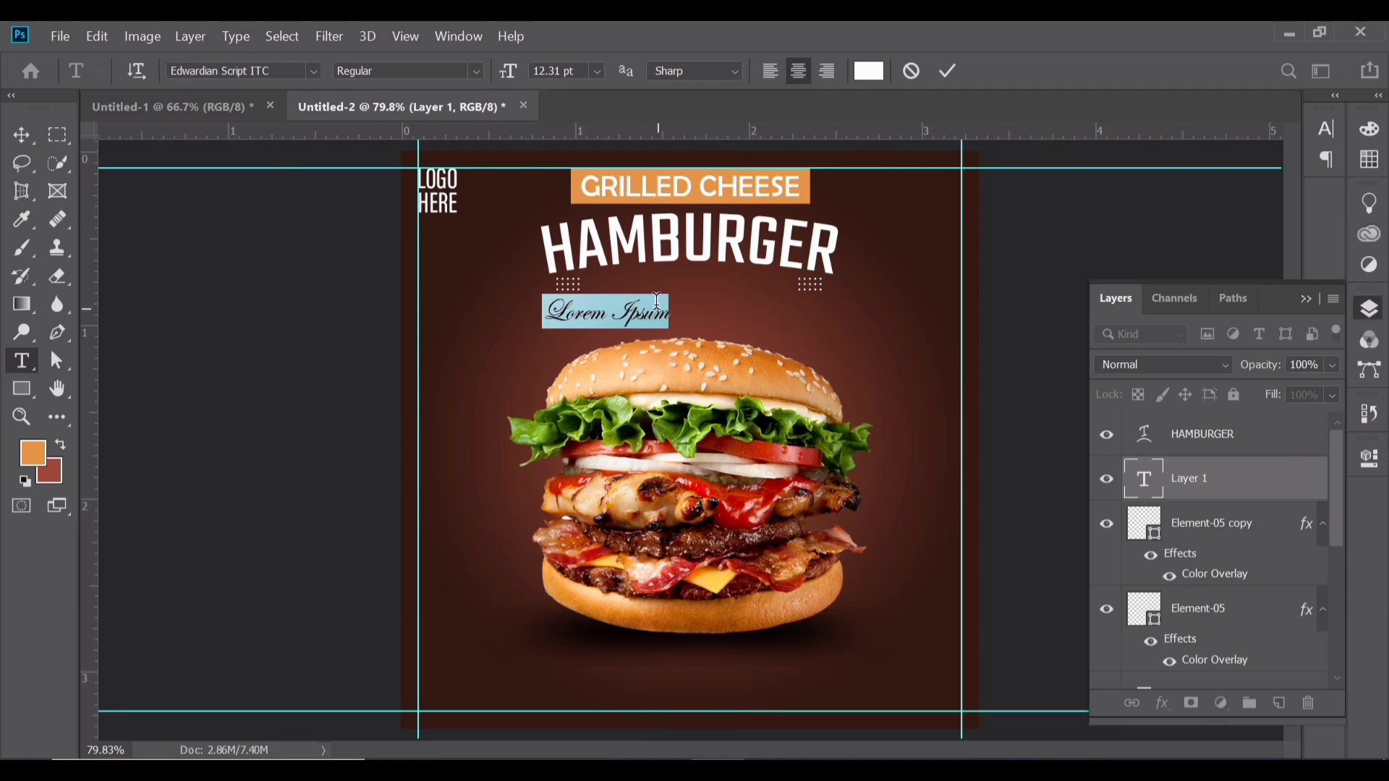
Enter "this weekend only" as the script text and commit it.
type("thid")
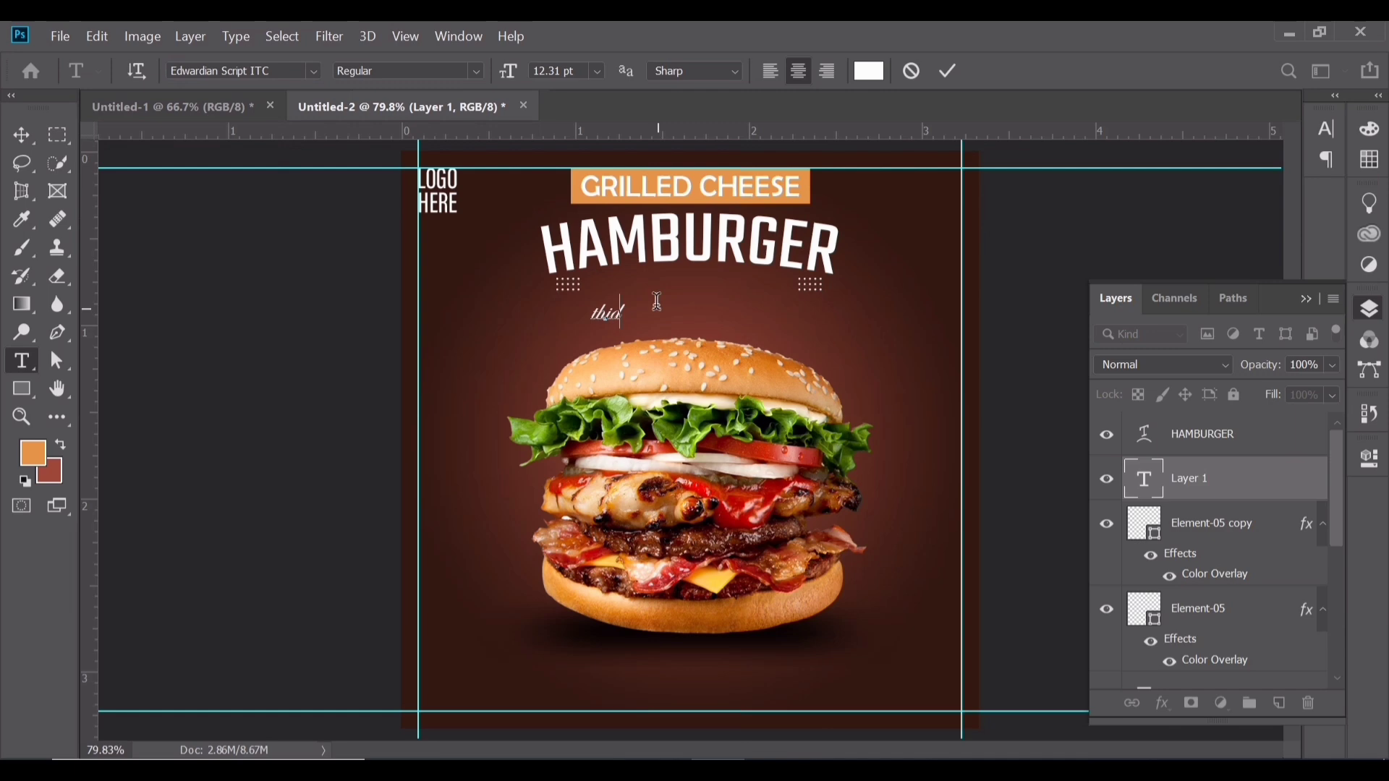
key("BackSpace")
type("s weekend only")
left_click(949, 71)
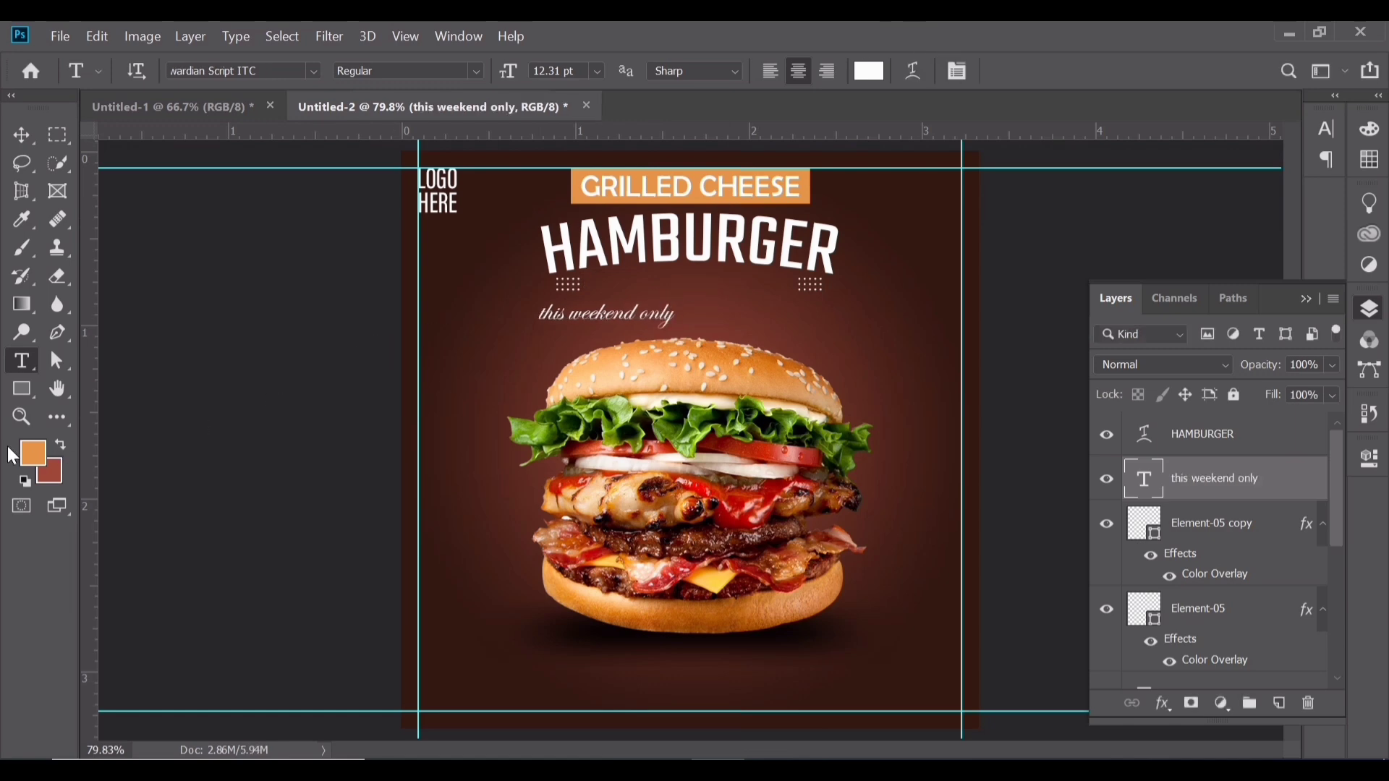
Fill "this weekend only" with the orange foreground color, place it centered between the dot patterns and enlarge it to about 115%.
left_click(22, 136)
key("alt+BackSpace")
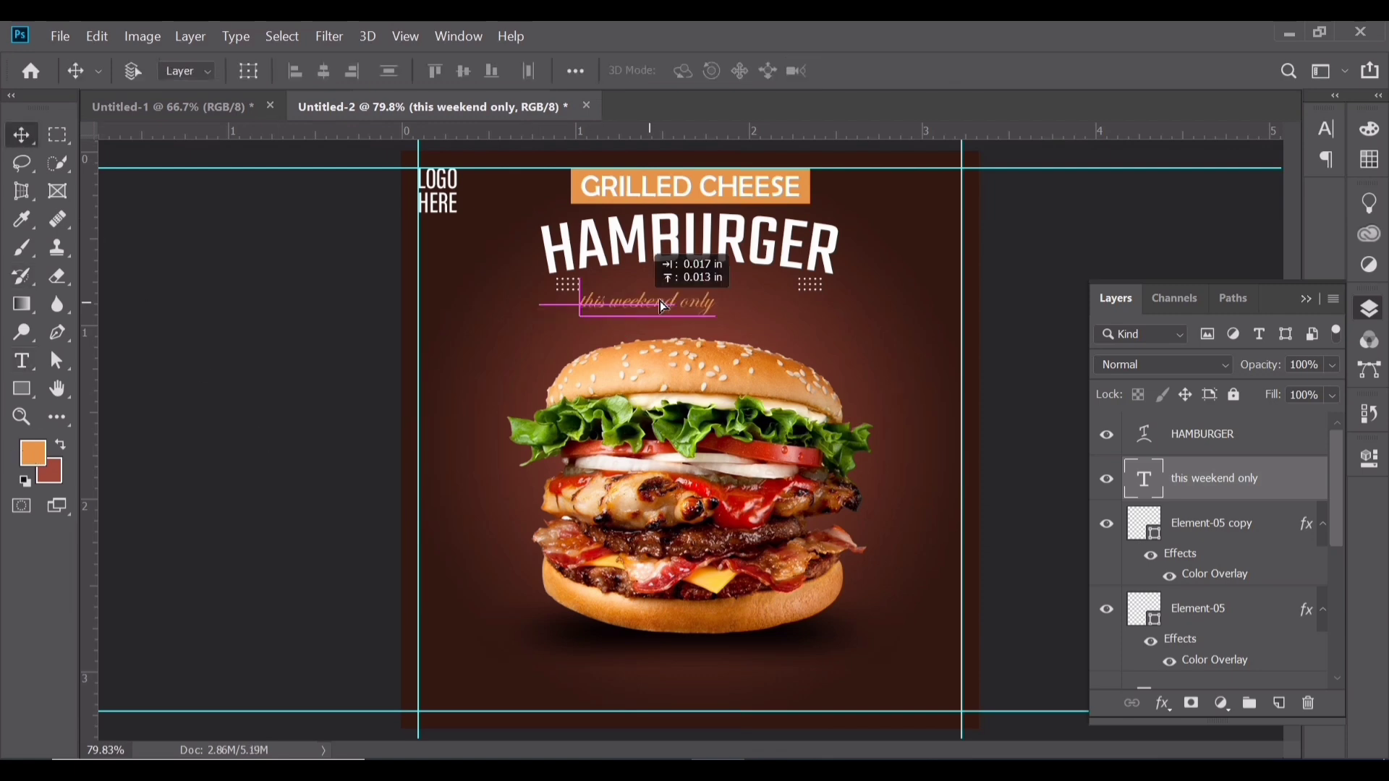
left_click_drag(650, 304, 686, 296)
key("ctrl+t")
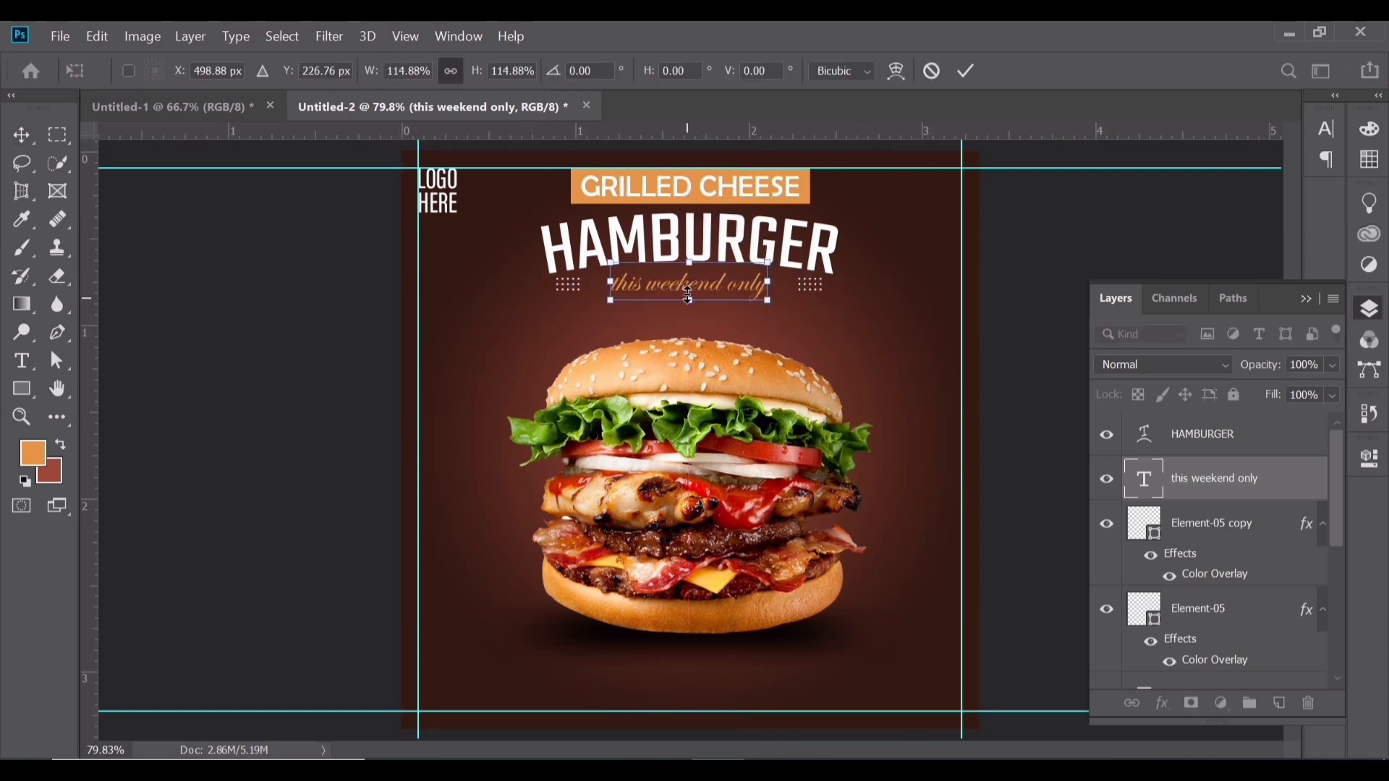
key("Return")
key("ctrl+a")
key("ctrl+d")
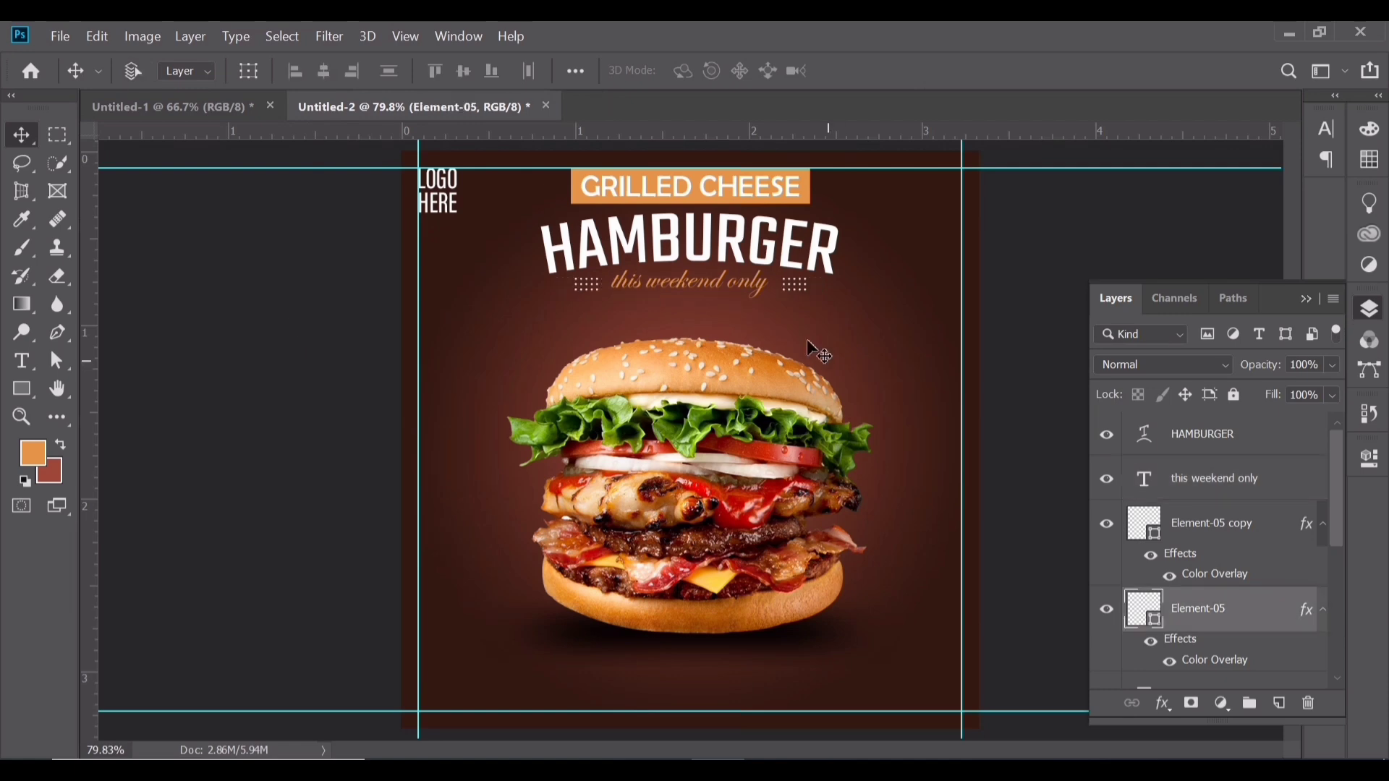
Enlarge the "this weekend only" text to about 109% and center it horizontally on the canvas.
right_click(705, 284)
left_click(710, 296)
key("ctrl+t")
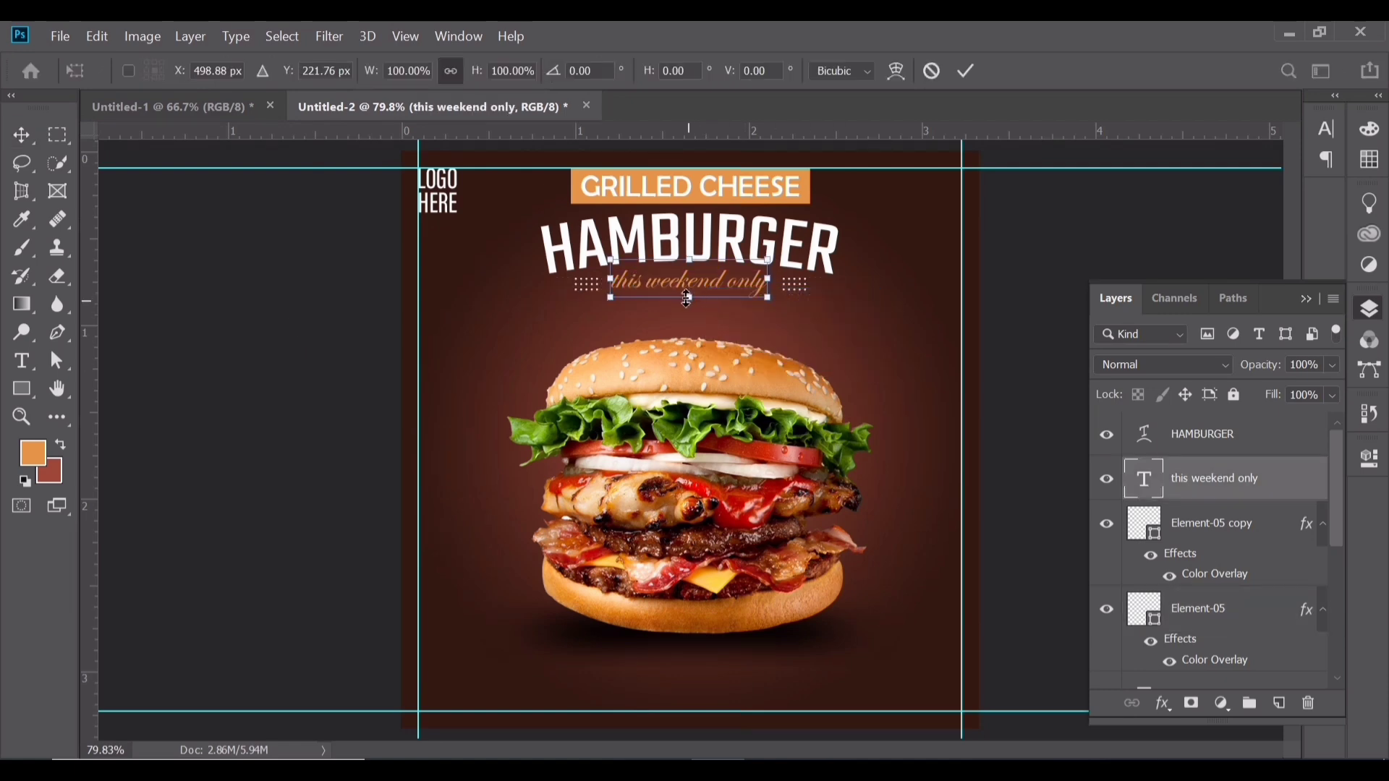
left_click_drag(689, 297, 686, 302)
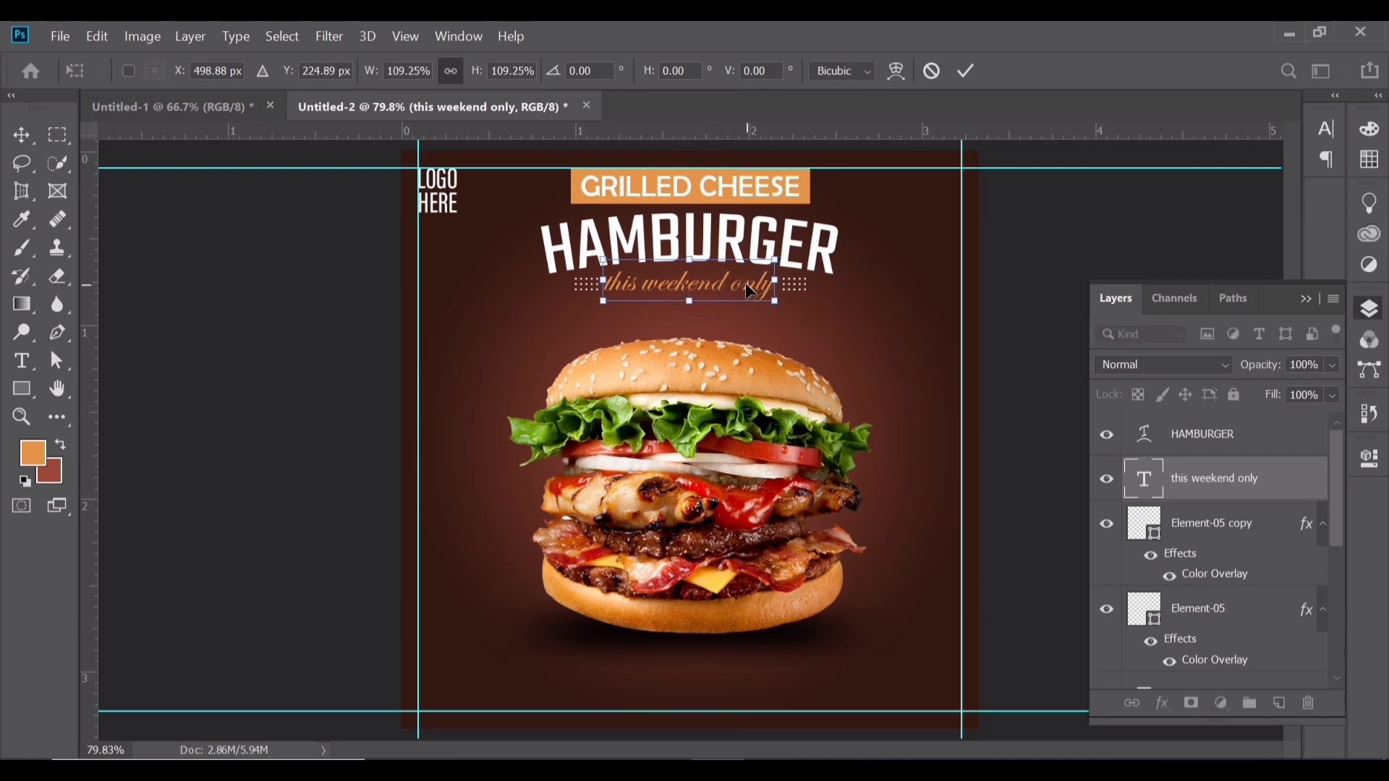
key("Return")
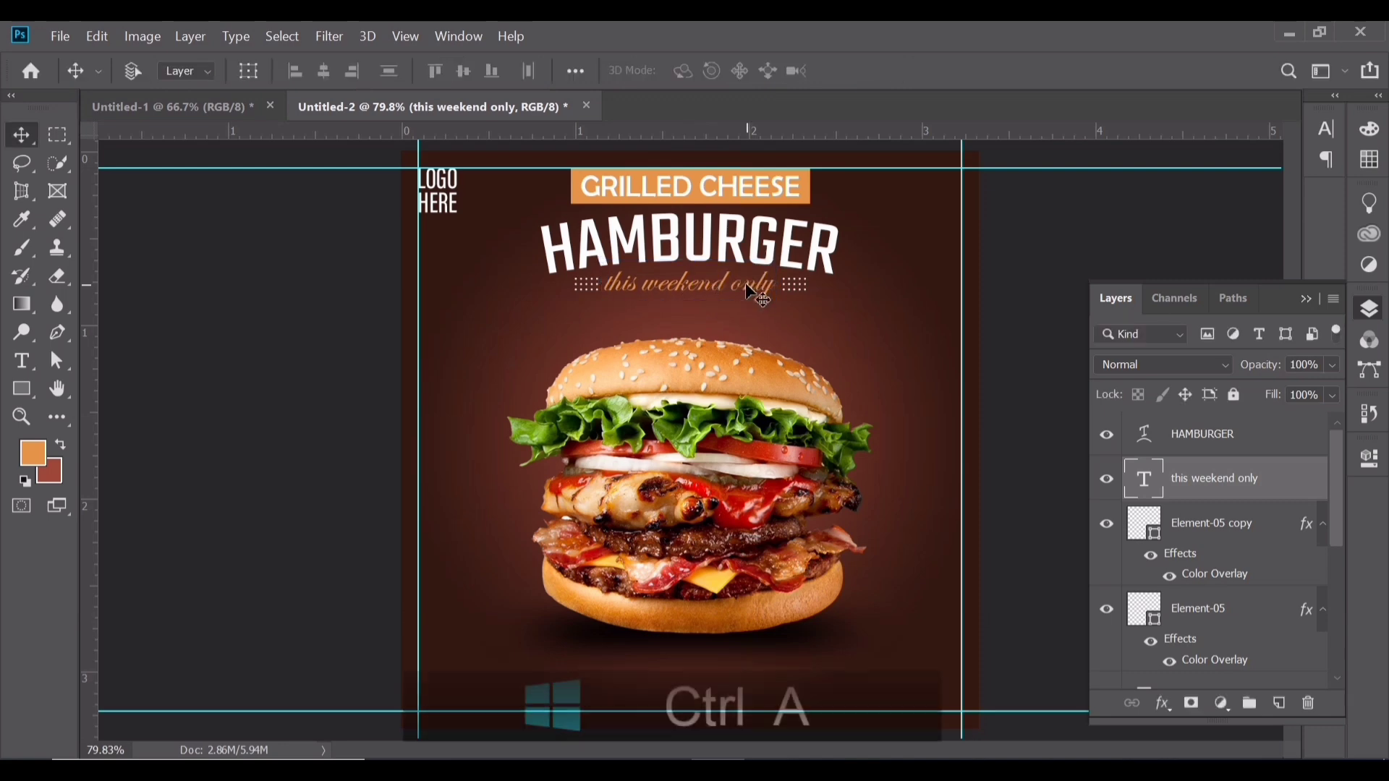
key("ctrl+a")
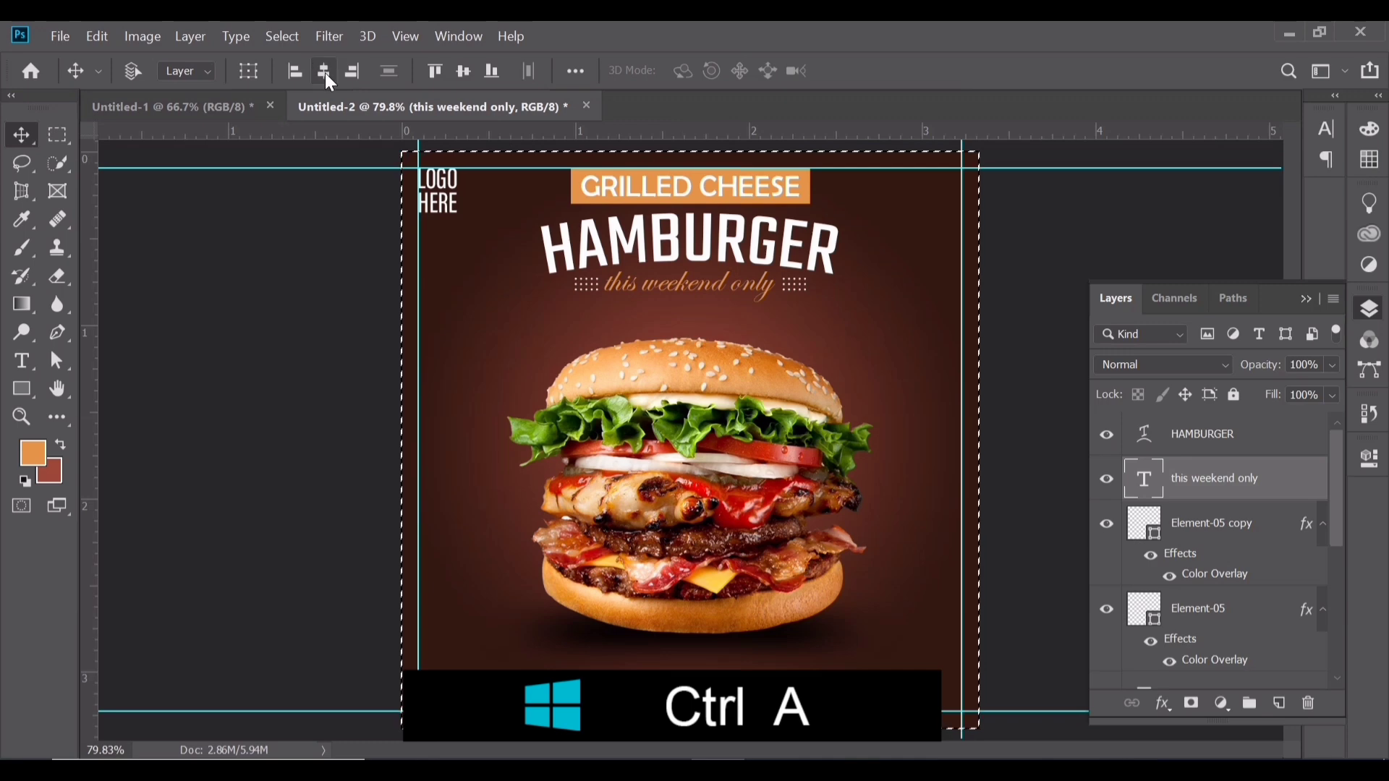
key("ctrl+d")
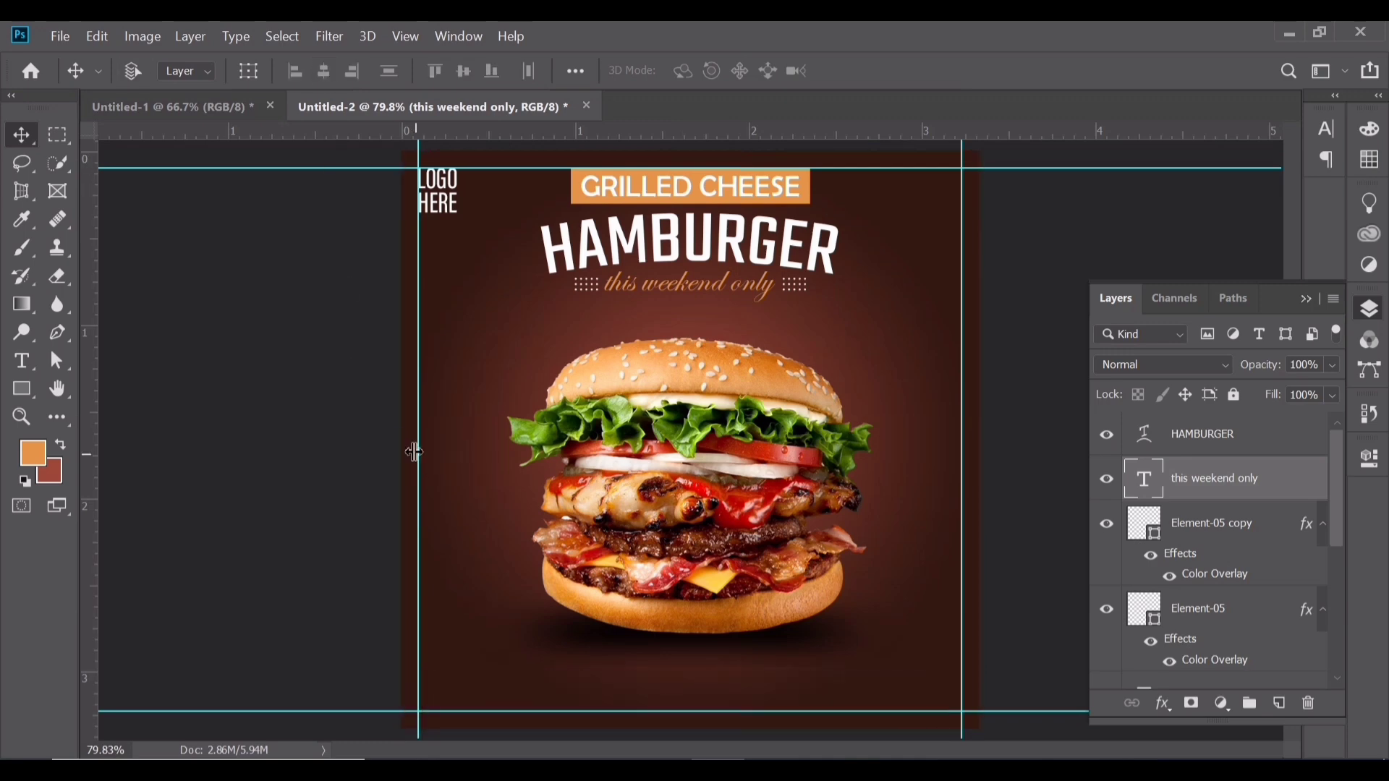
Select the layer of the dot pattern before "this weekend only" and nudge it slightly outward from the tagline.
right_click(582, 297)
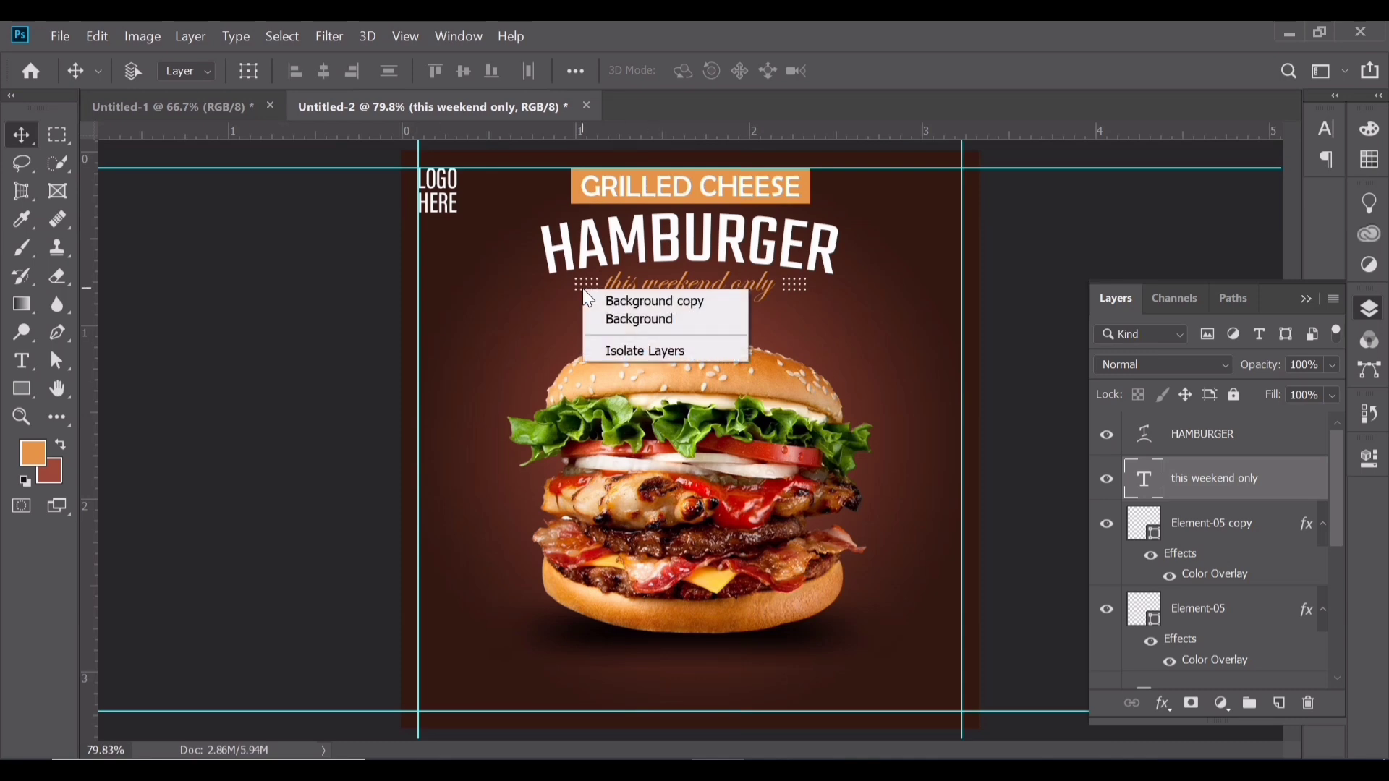
left_click(301, 362)
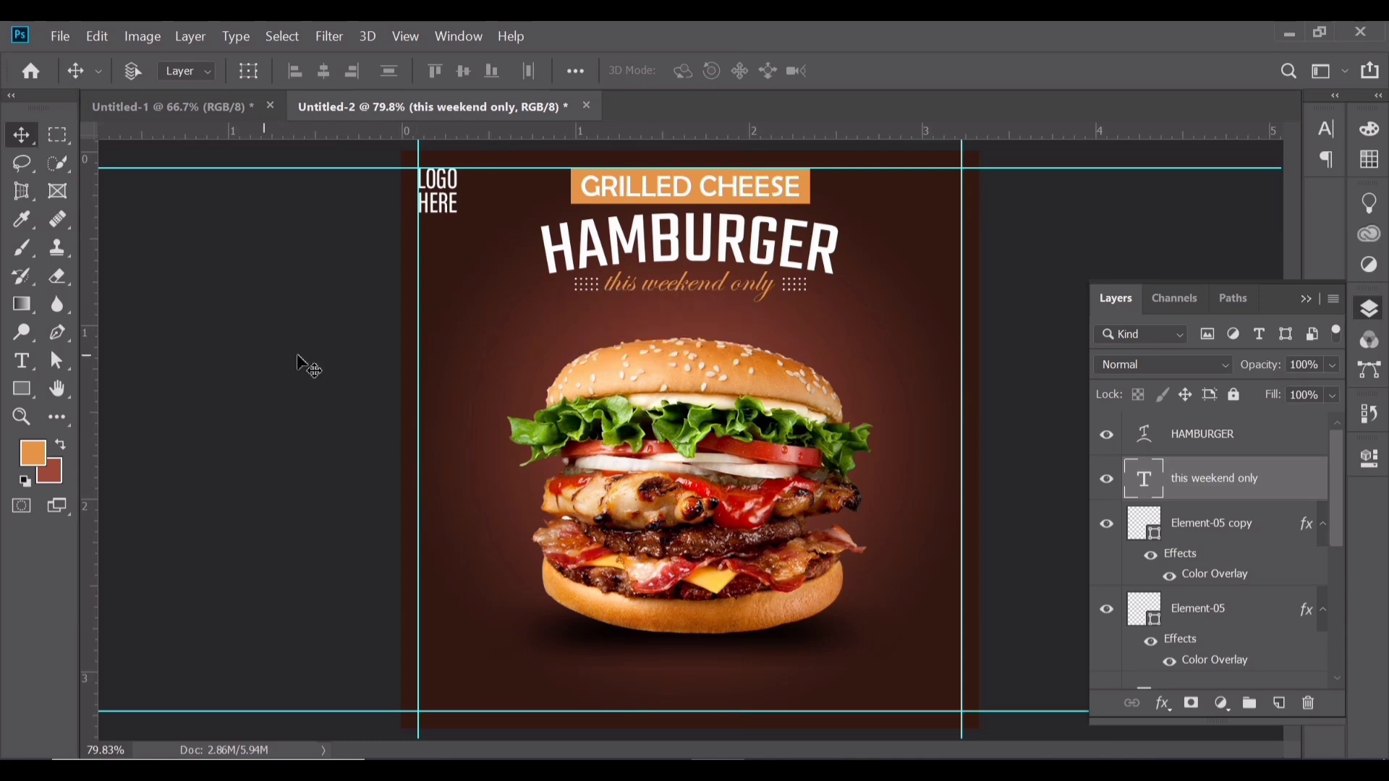
left_click(1109, 526)
left_click(1215, 524)
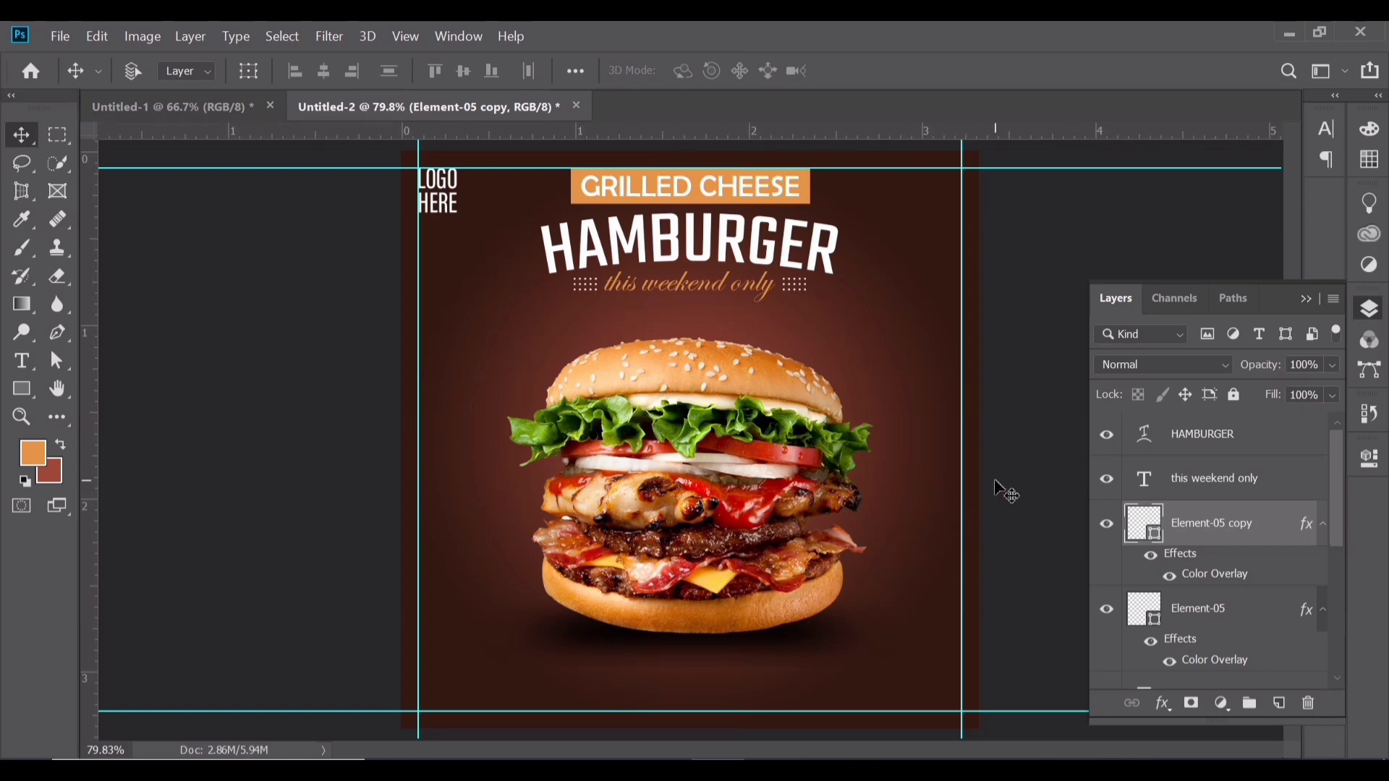
Add the text TASTING in Teko Regular on a new layer beside the burger and commit it.
left_click(22, 360)
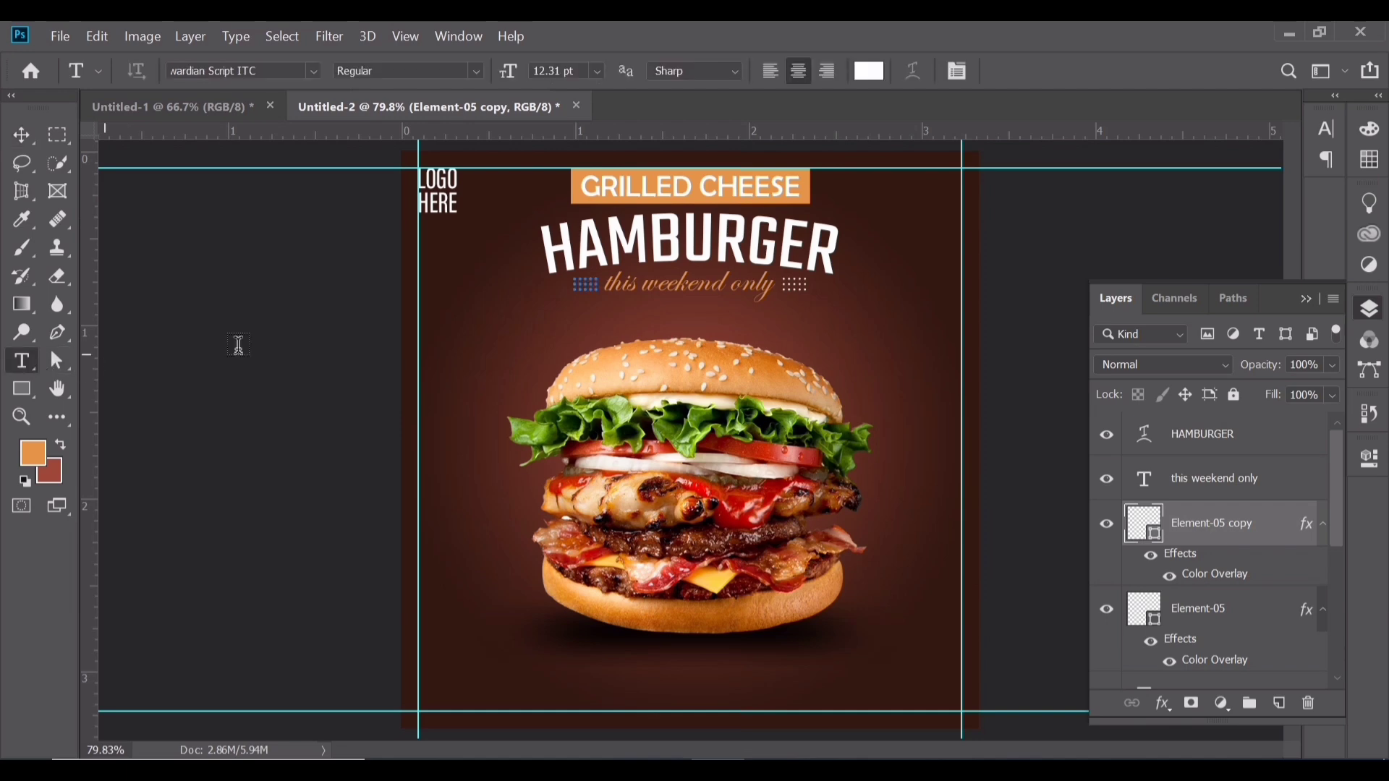
left_click(450, 378)
left_click(287, 70)
type("teko")
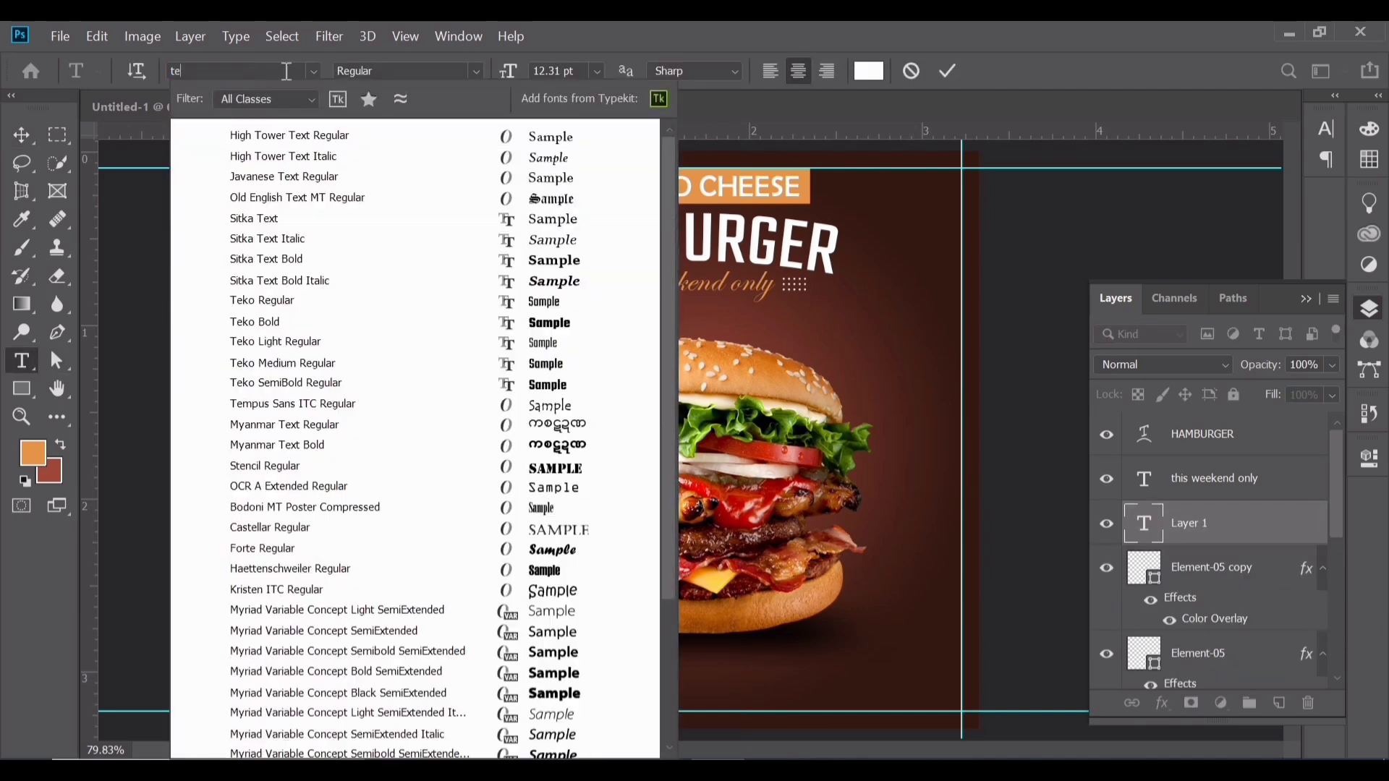
key("Down")
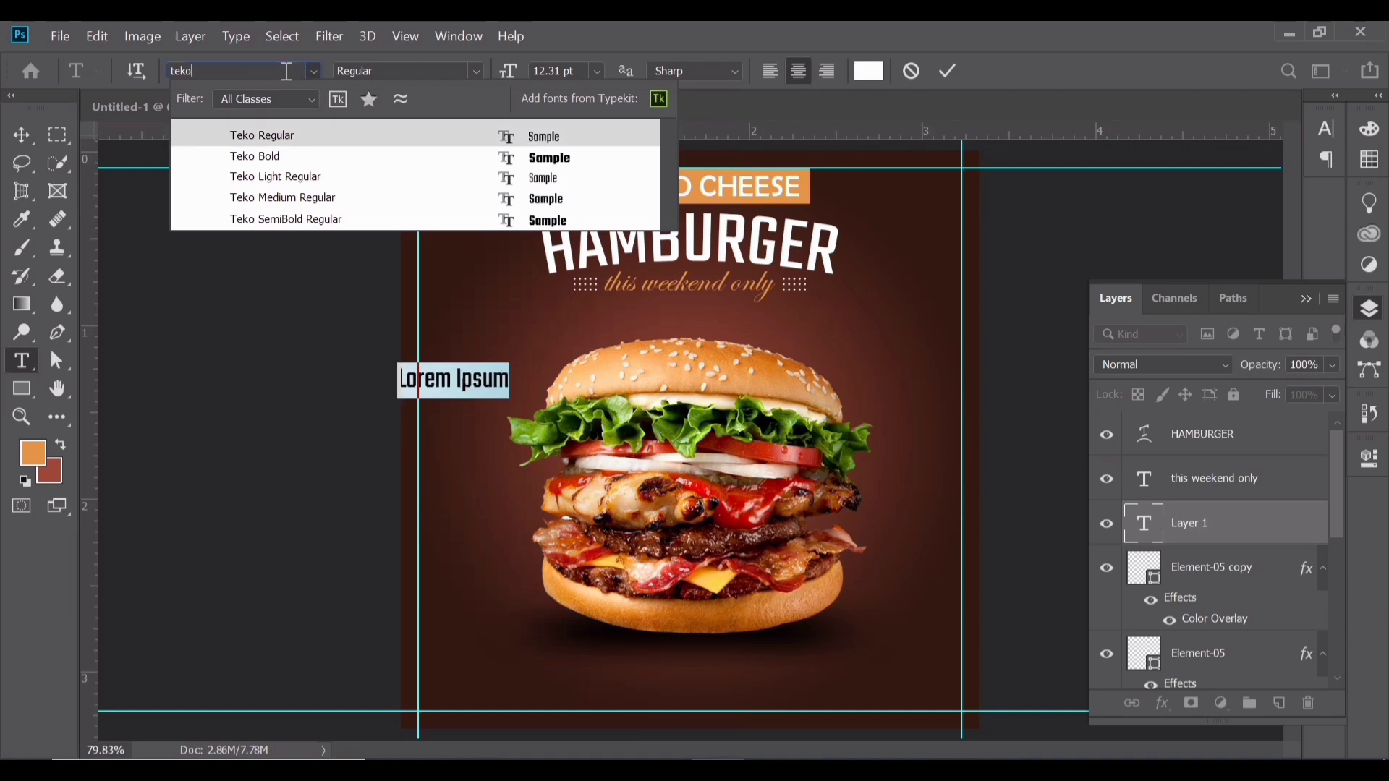
key("Return")
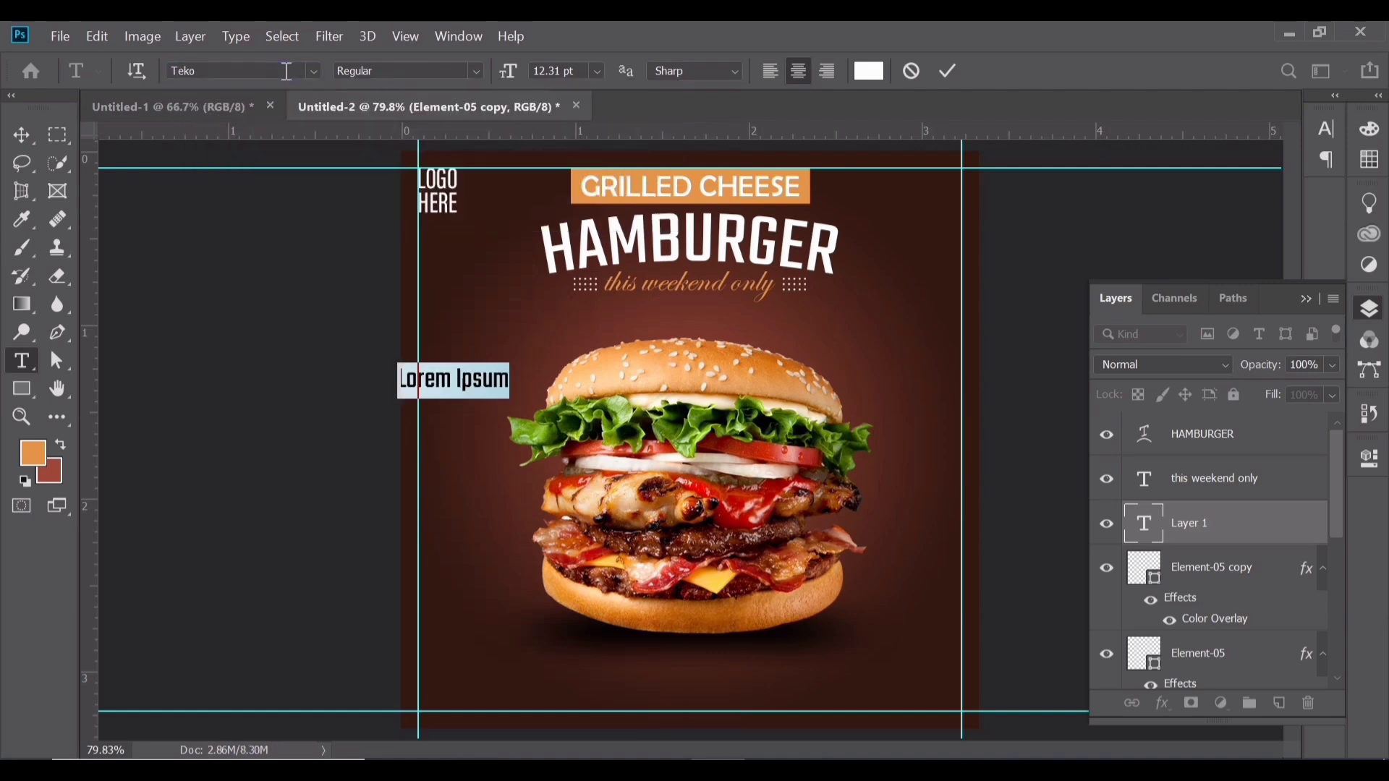
left_click(463, 381)
type("TING")
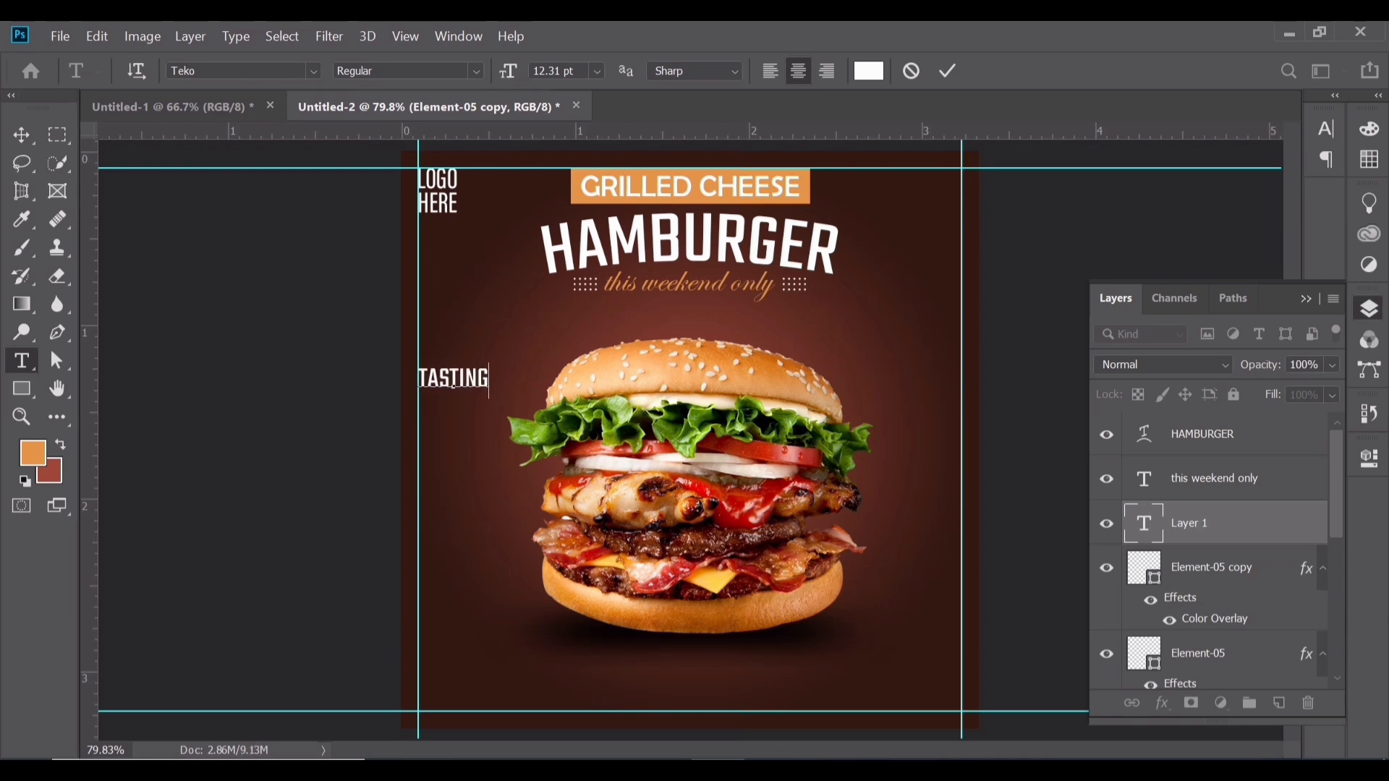
left_click(21, 134)
Enlarge the TASTING text to about 775% so it spans the width between the two vertical guides.
left_click_drag(463, 395, 545, 489)
key("ctrl+t")
left_click_drag(572, 423, 710, 381)
left_click_drag(676, 471, 683, 583)
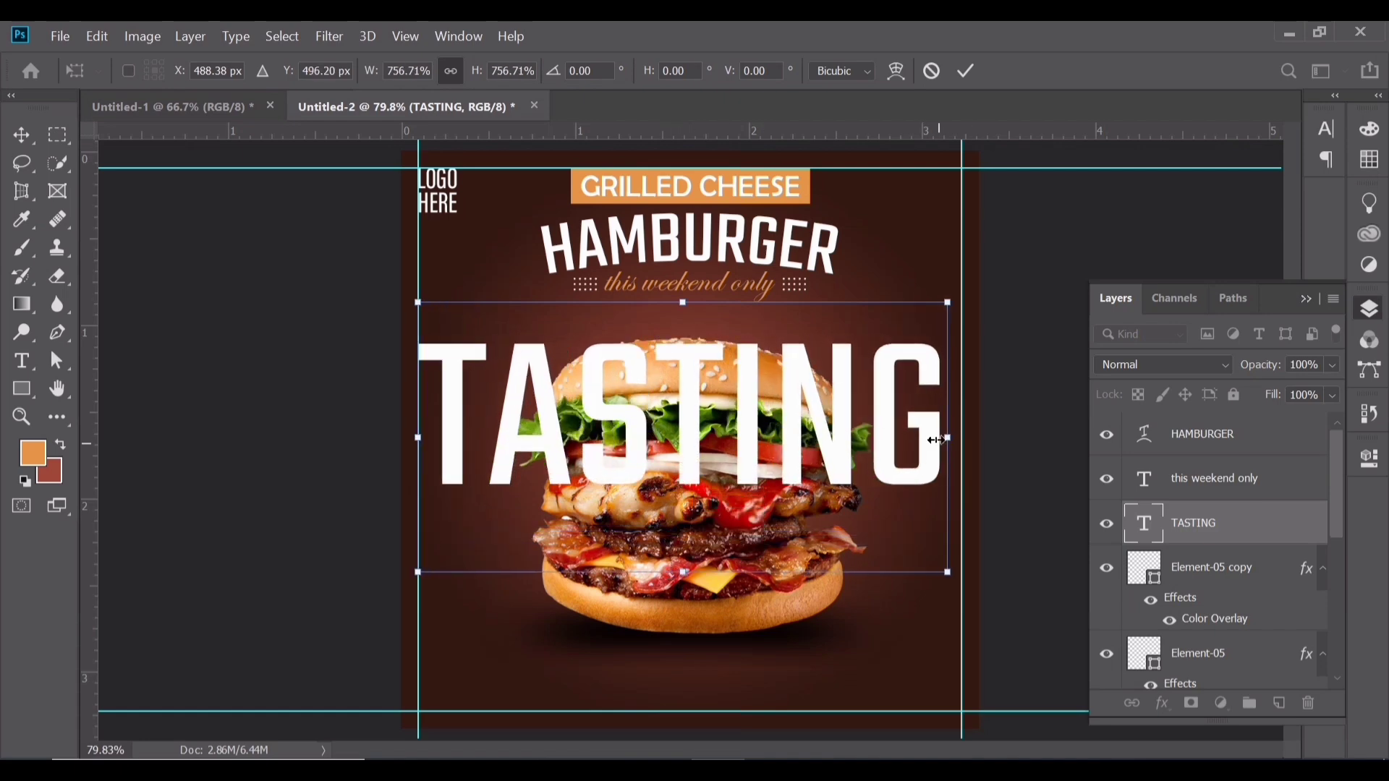
left_click_drag(948, 438, 961, 437)
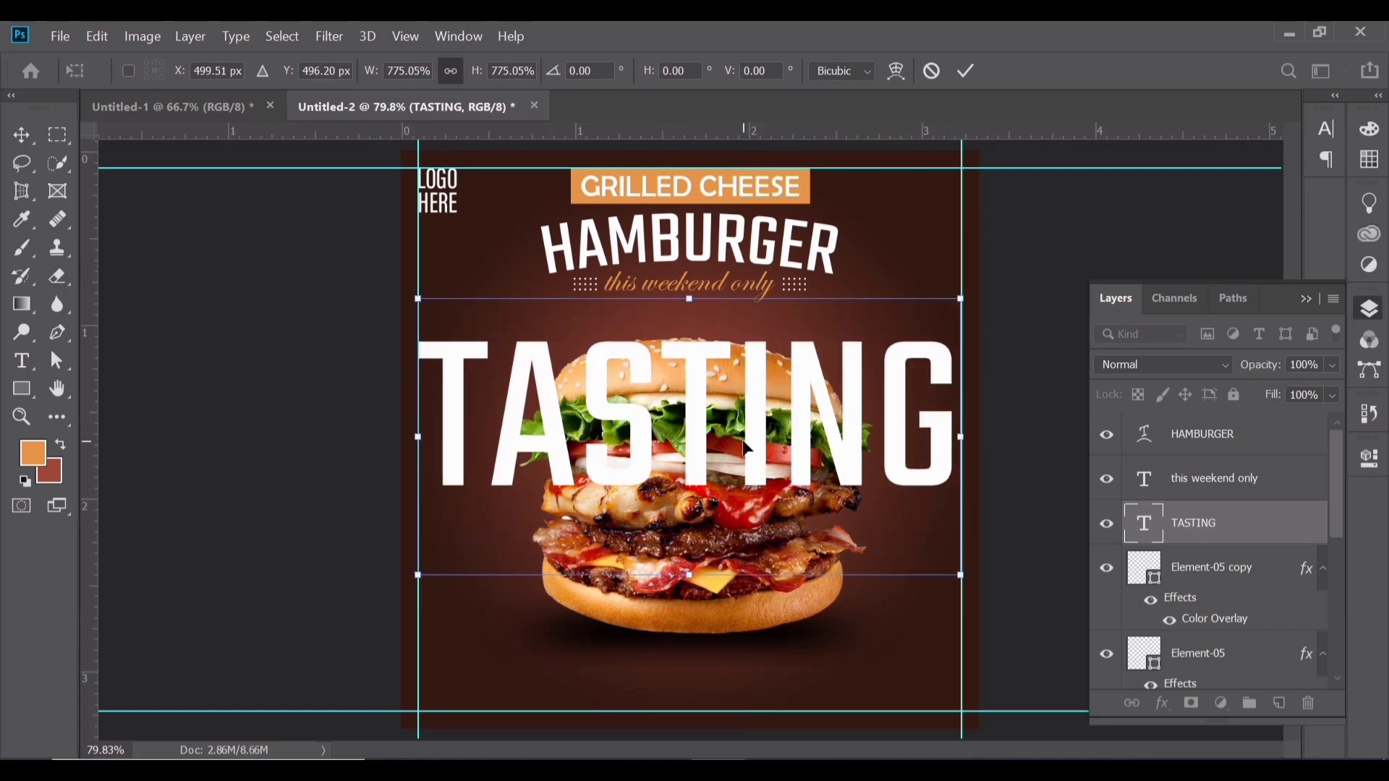
key("Return")
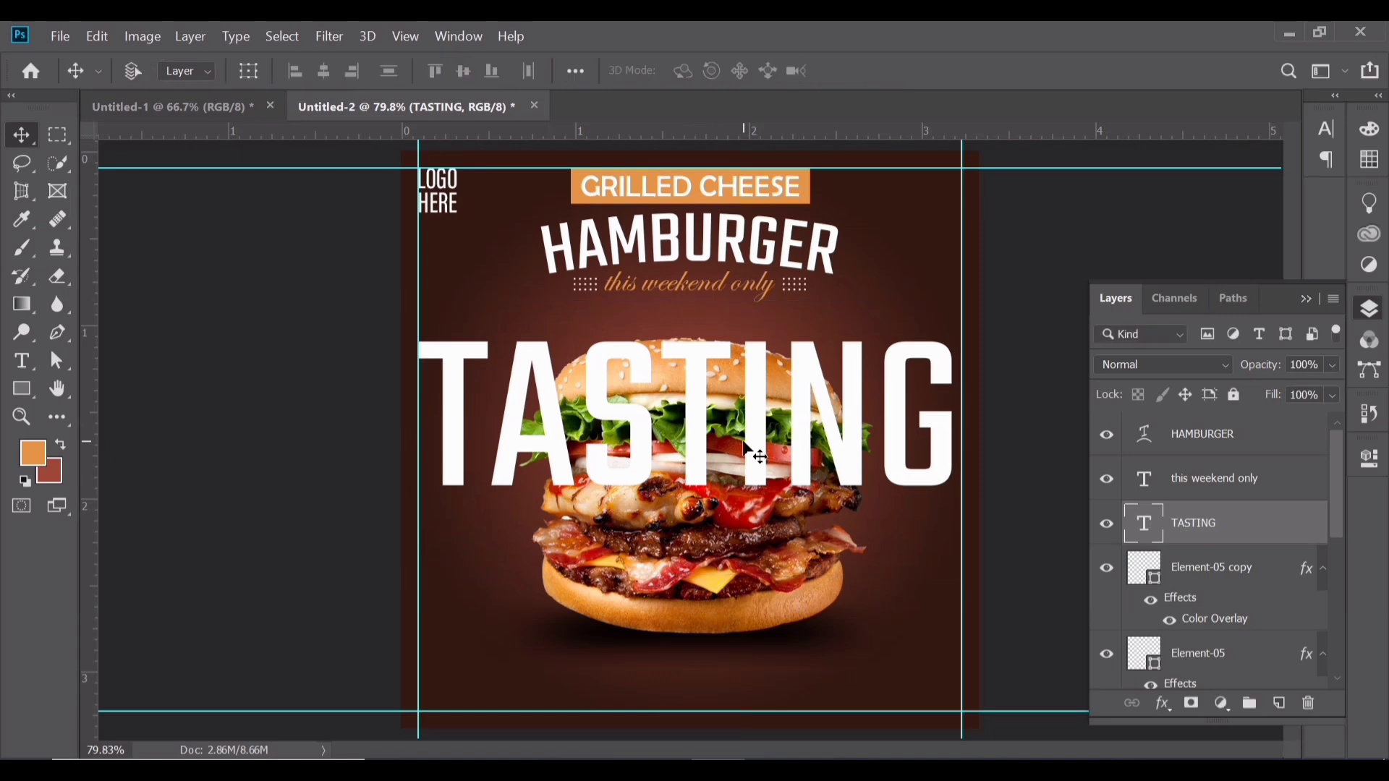
Nudge the TASTING text slightly upward and center it horizontally on the canvas.
key("Up")
key("Up")
key("Up")
key("Up")
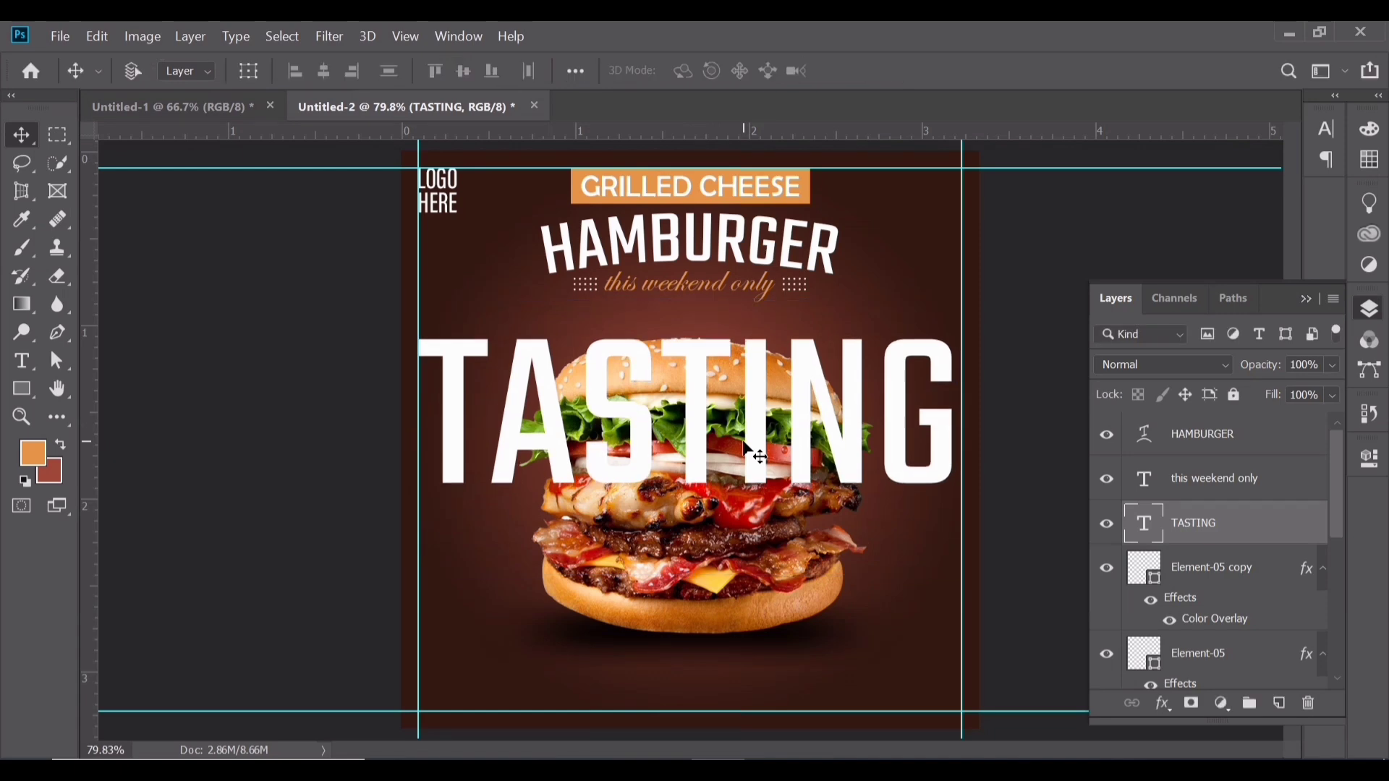
key("ctrl+a")
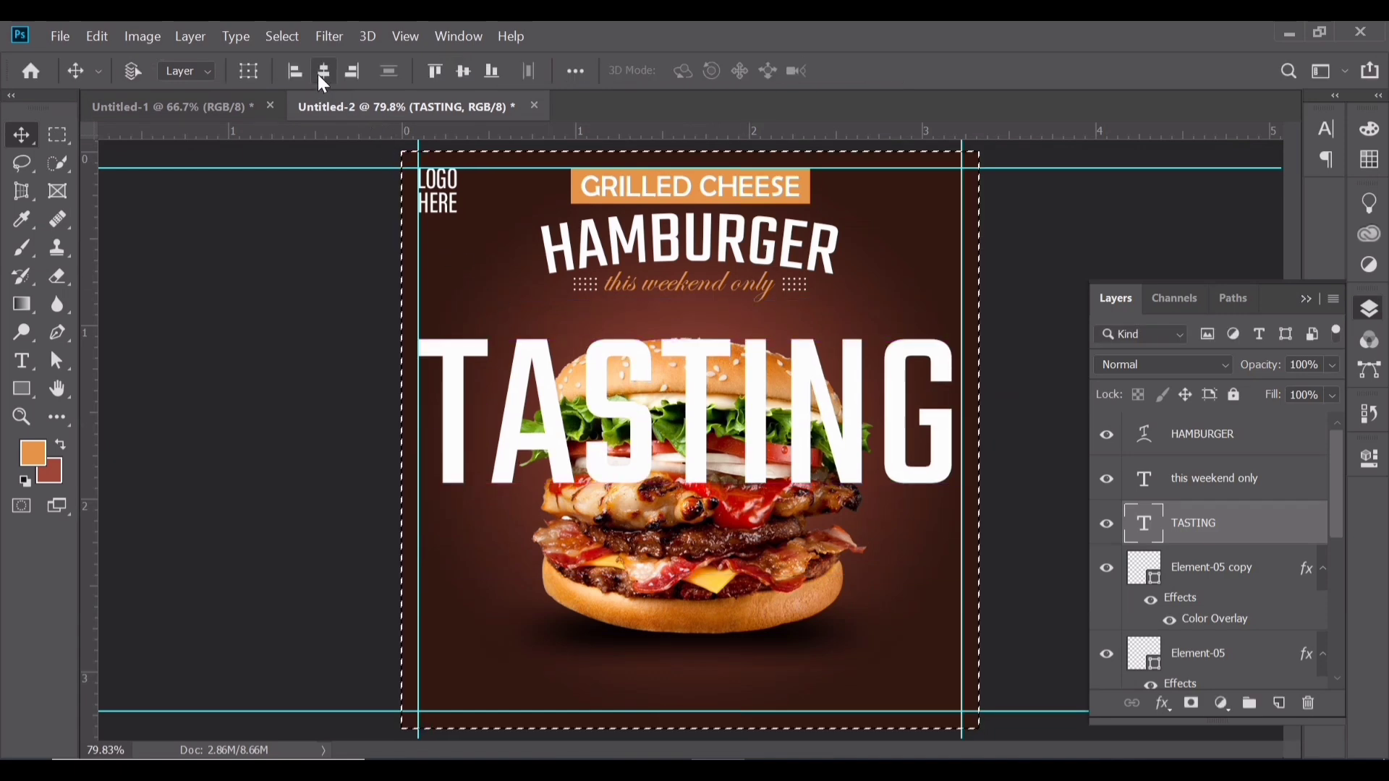
left_click(319, 75)
key("ctrl+d")
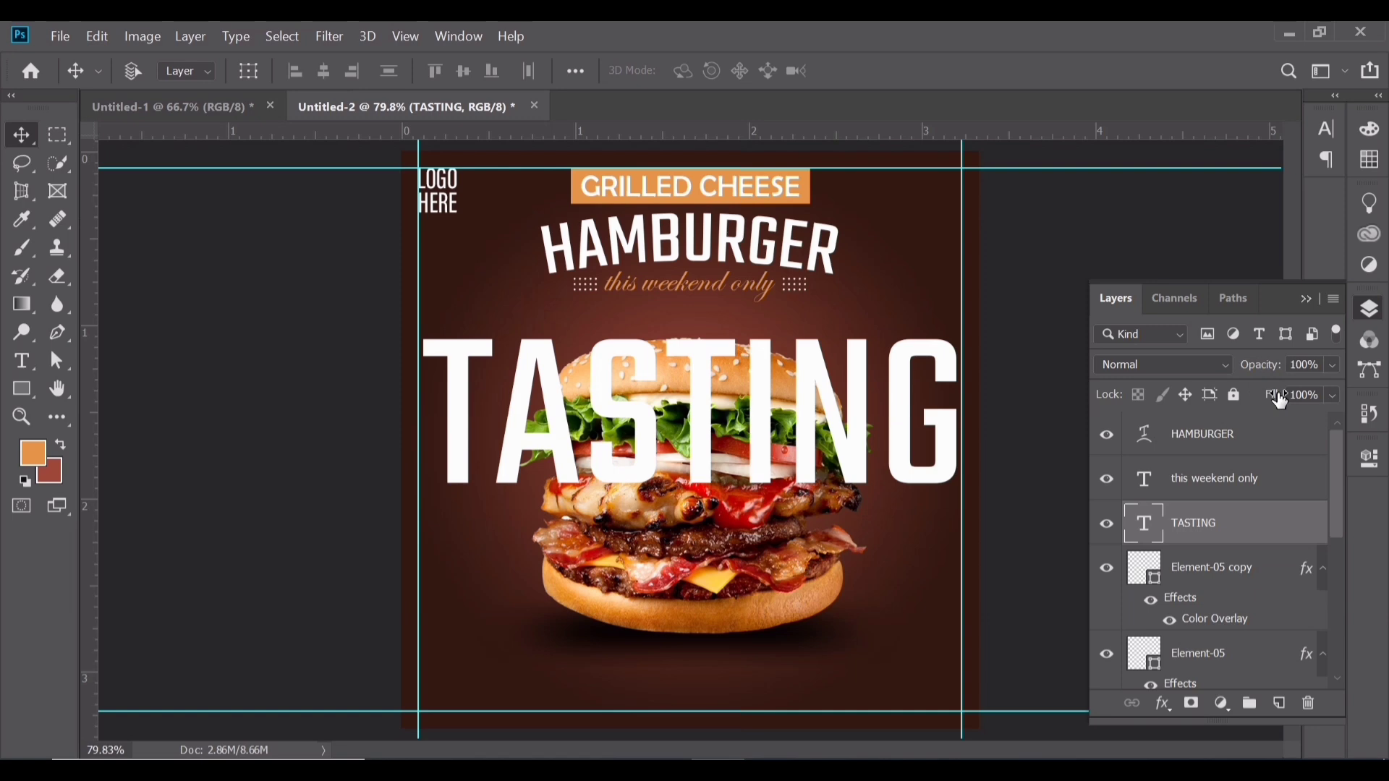
Give the TASTING layer a 2 px inside stroke in the orange foreground color e49549 and set its fill to 0%.
double_click(1237, 528)
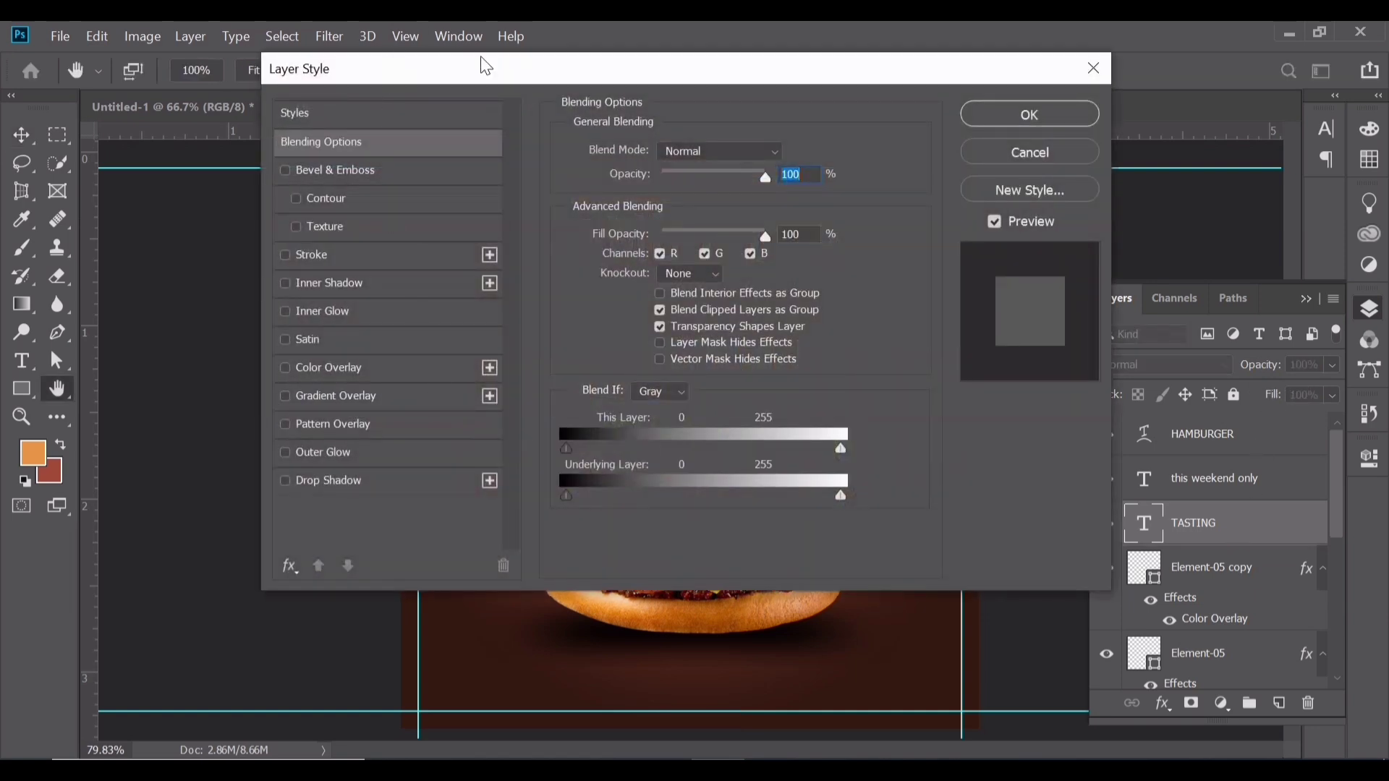
left_click_drag(391, 68, 752, 57)
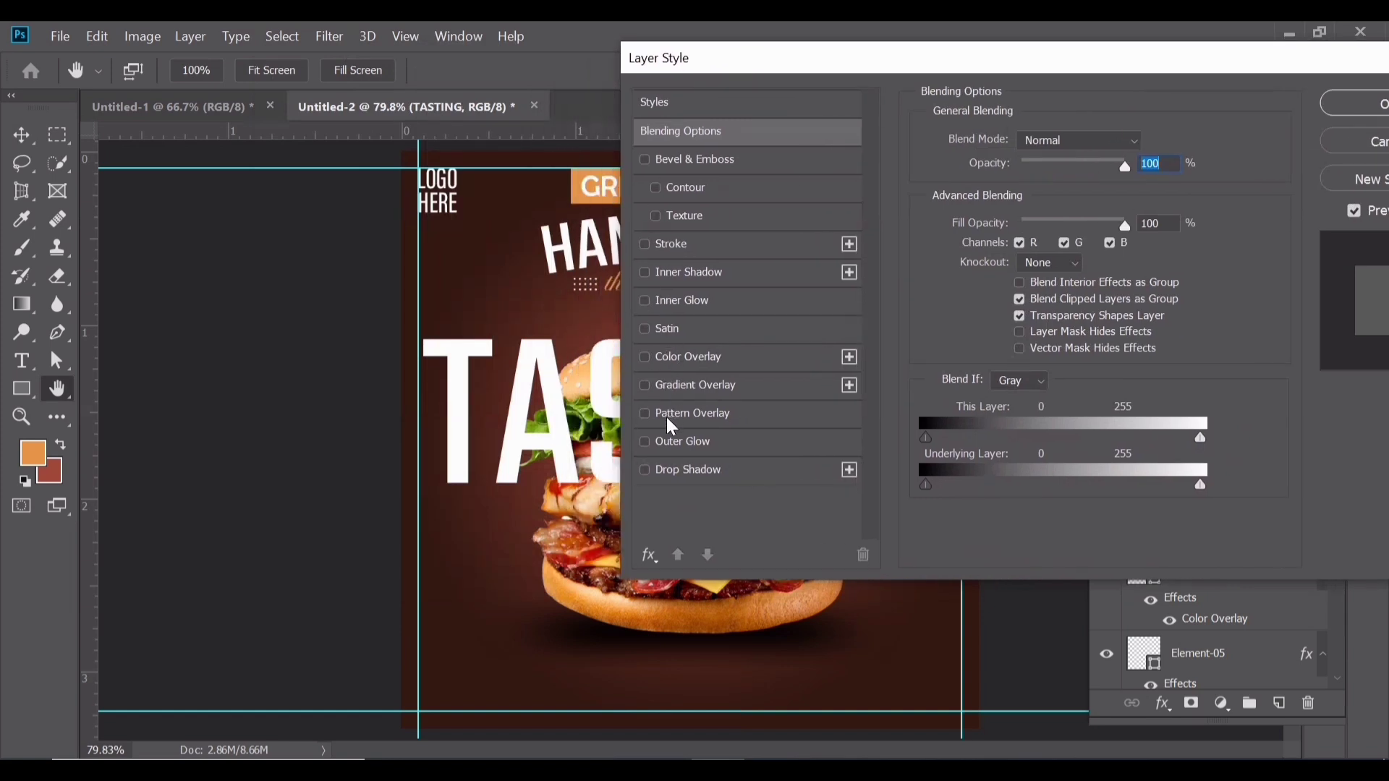
left_click(668, 242)
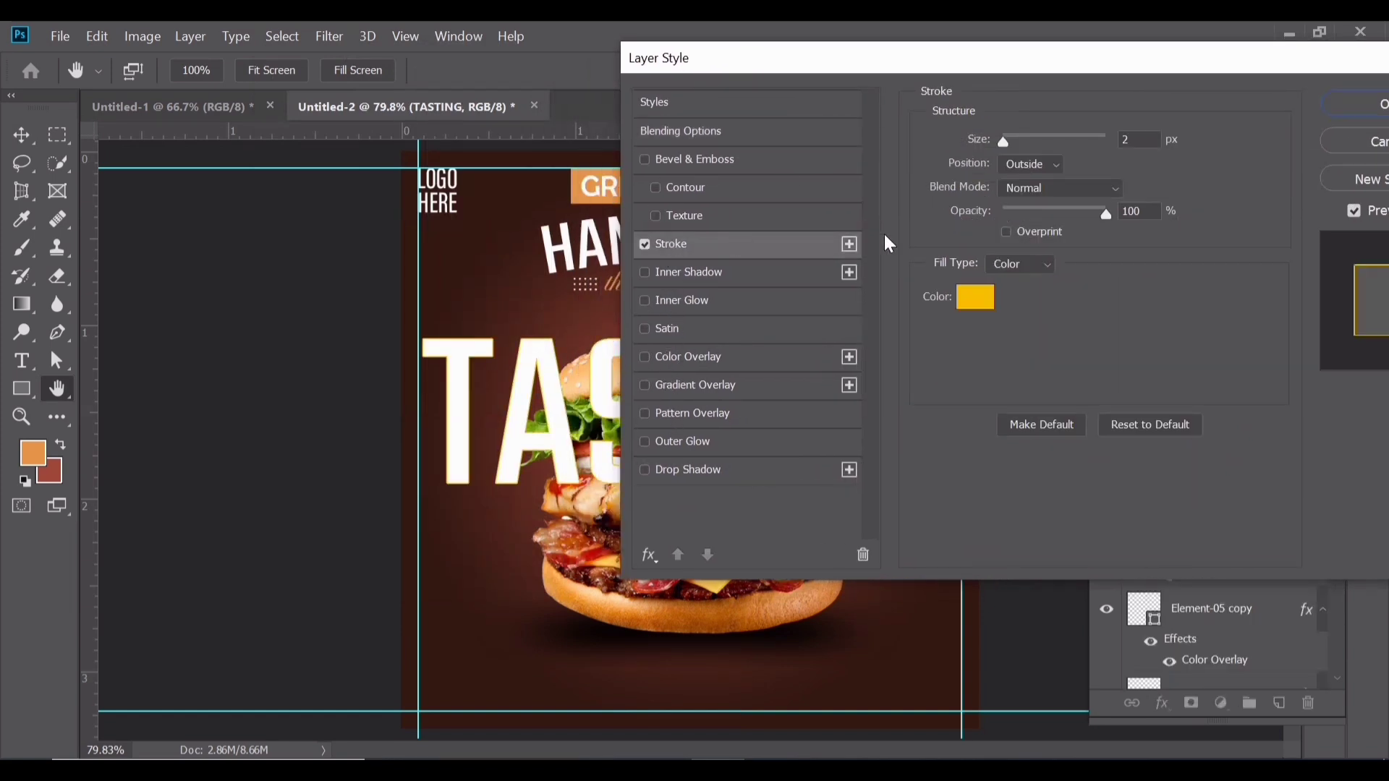
left_click(973, 303)
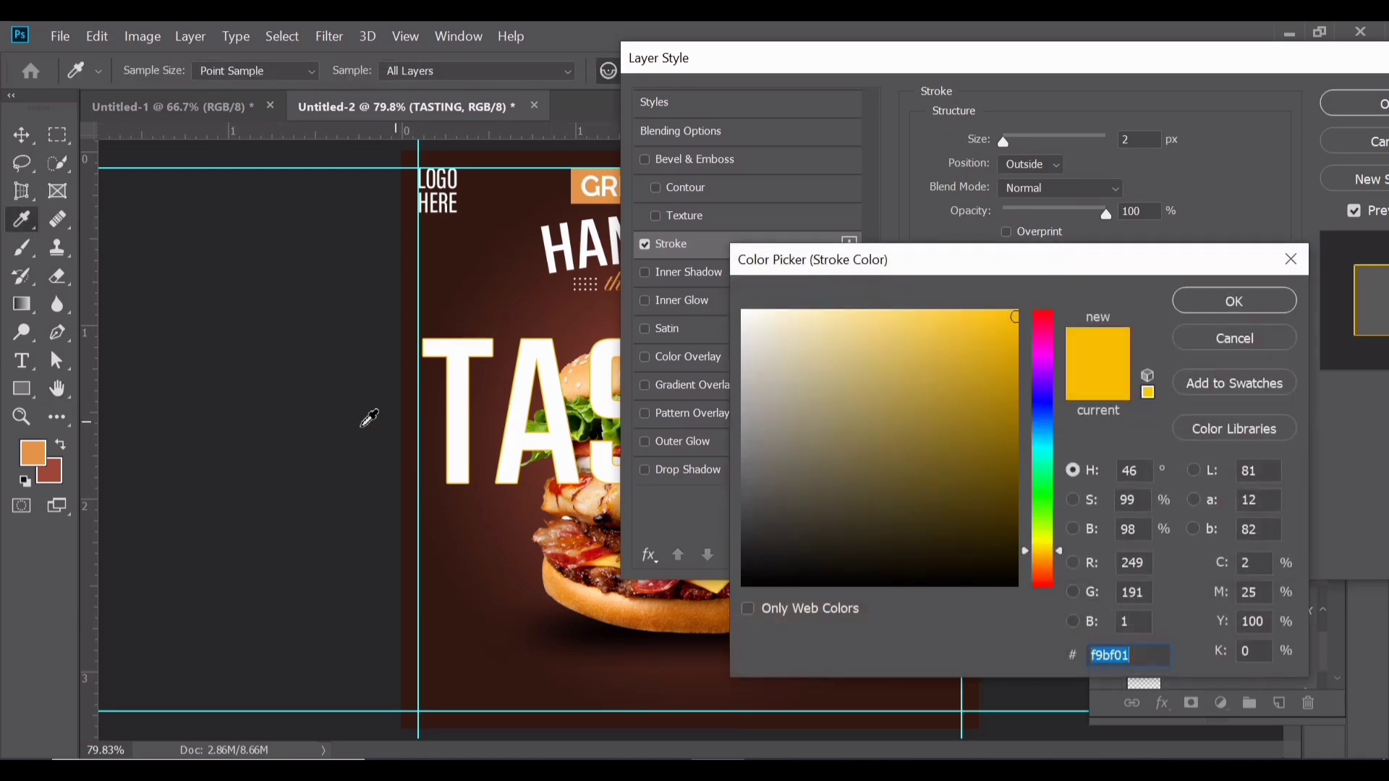
left_click(34, 444)
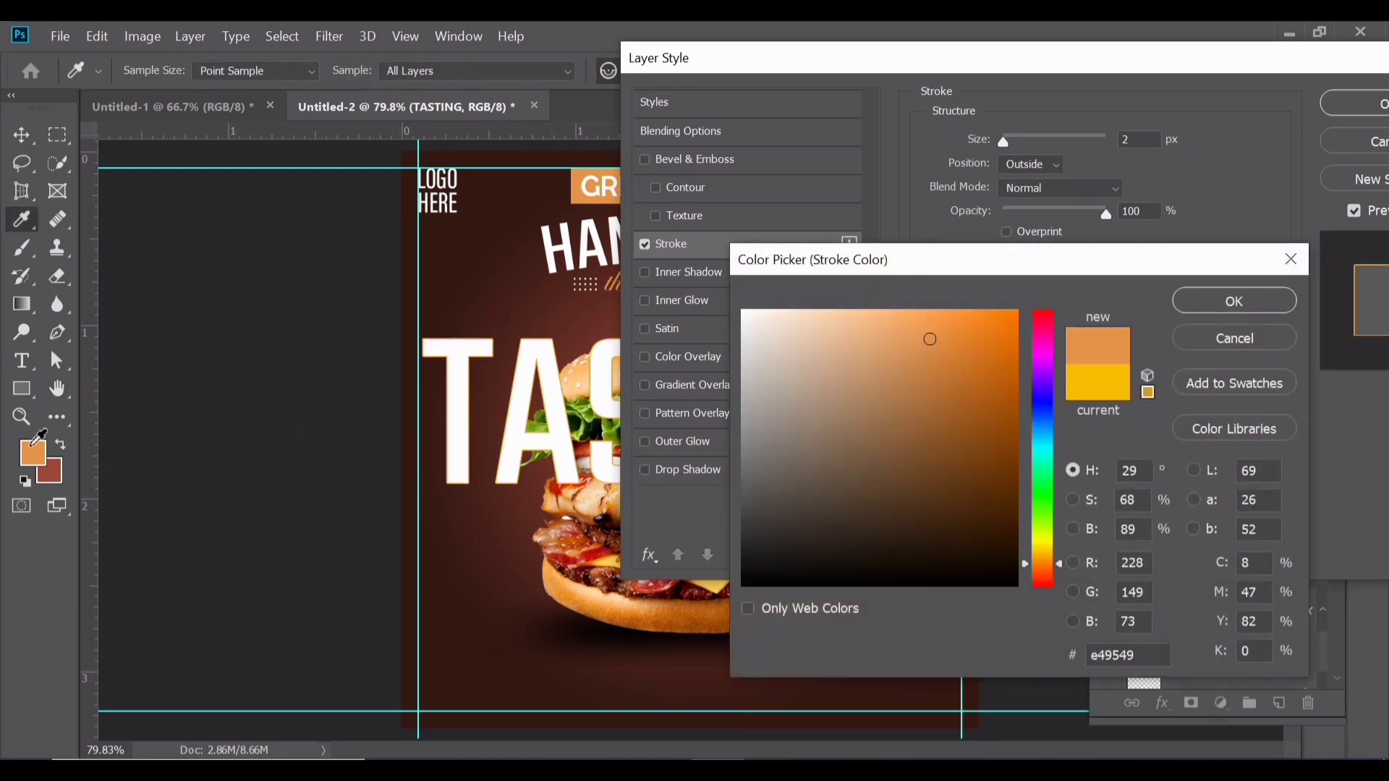
left_click(1204, 305)
left_click(1053, 169)
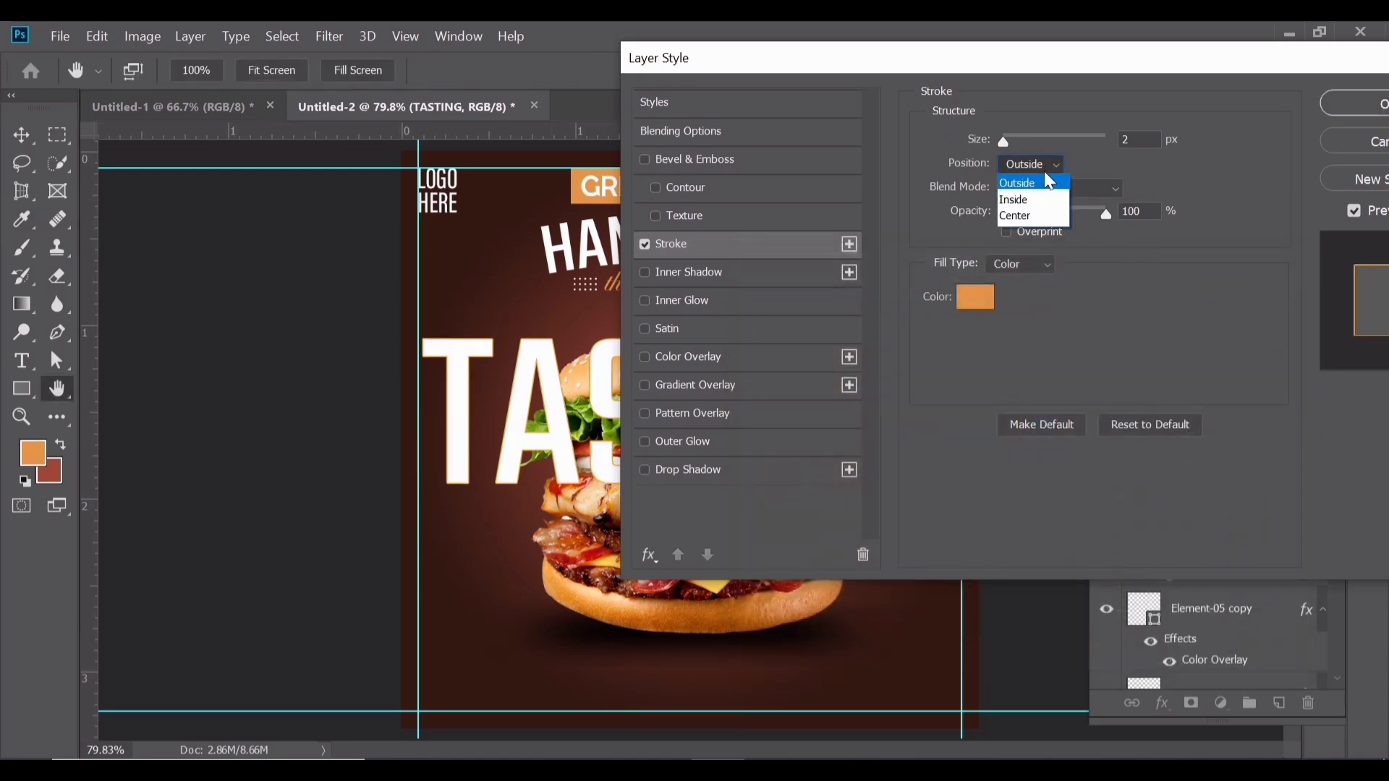
left_click(1030, 193)
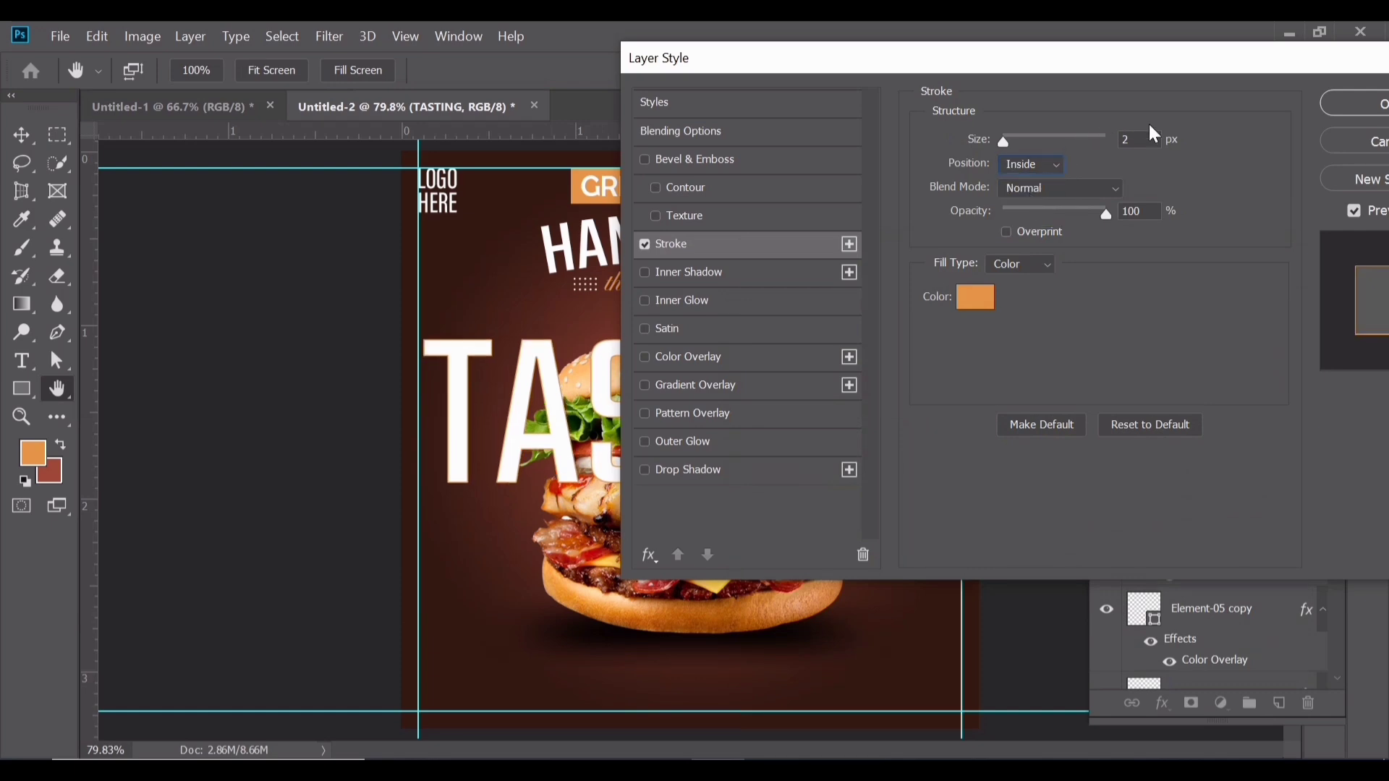
left_click(1349, 108)
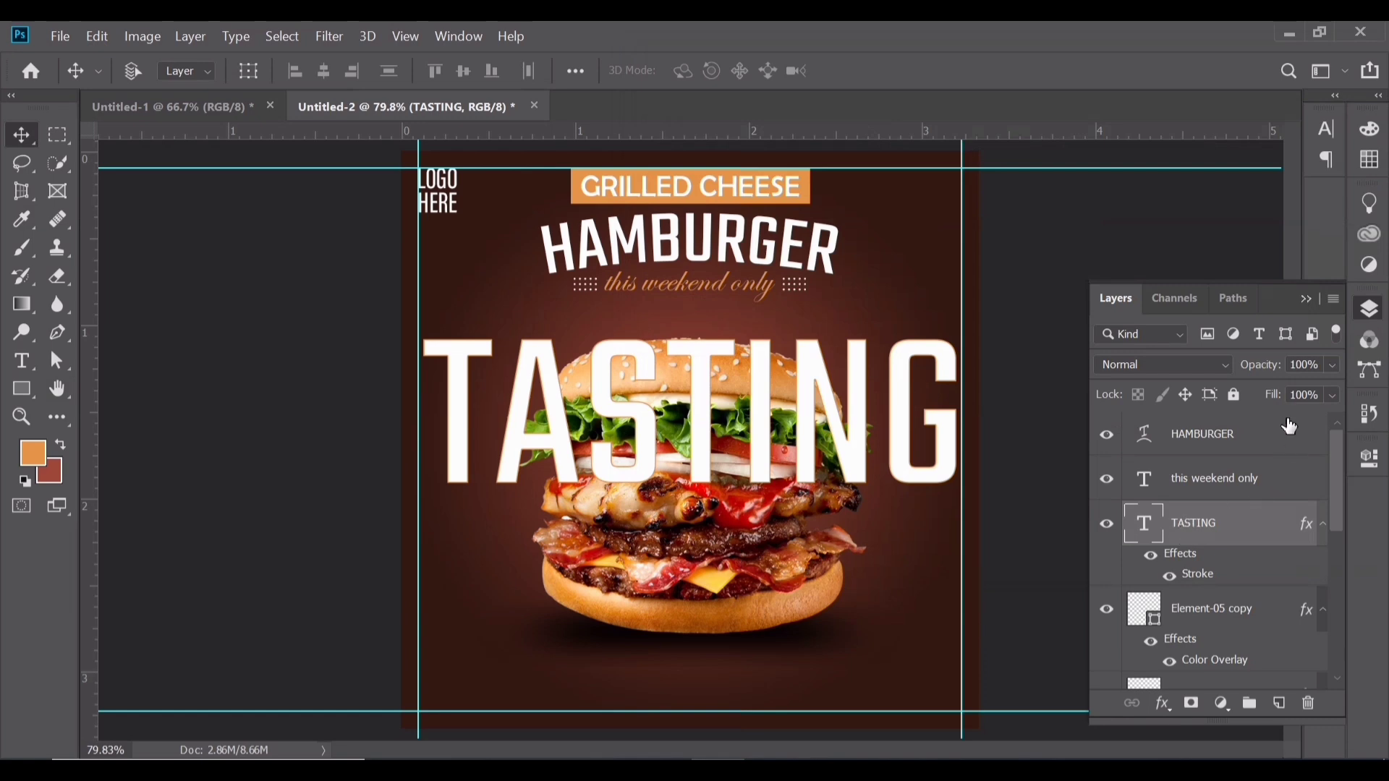
left_click_drag(1273, 395, 1112, 400)
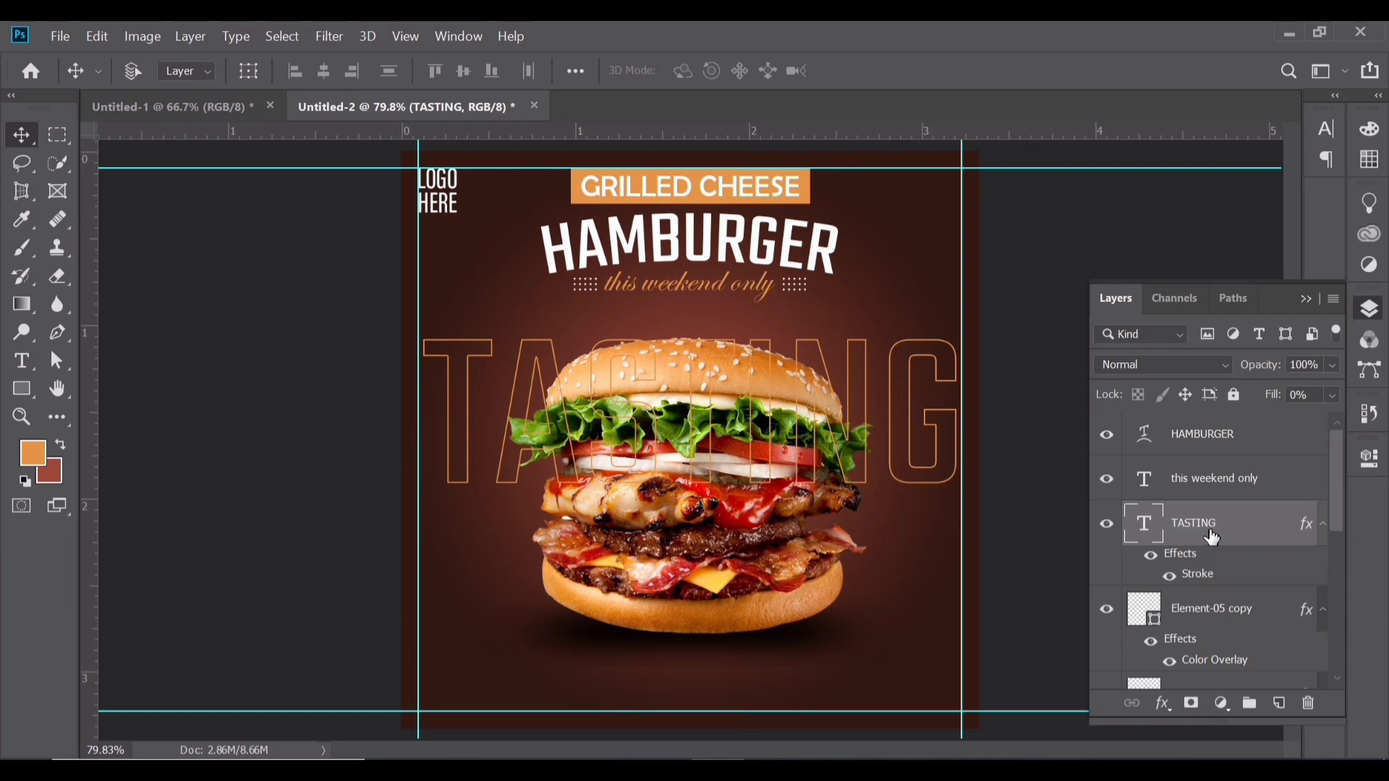
Duplicate the TASTING layer, change the copy's text to SMELLING and commit it.
key("ctrl+j")
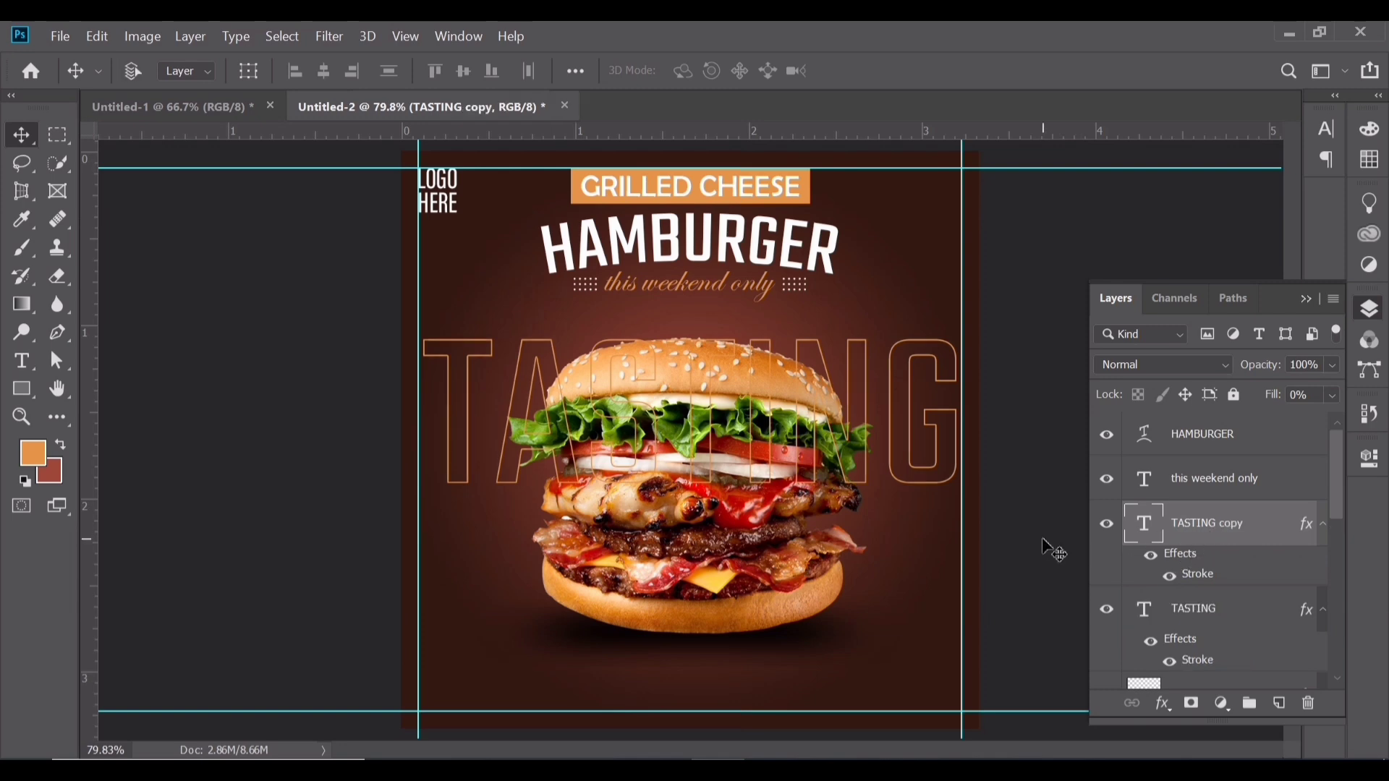
double_click(1144, 523)
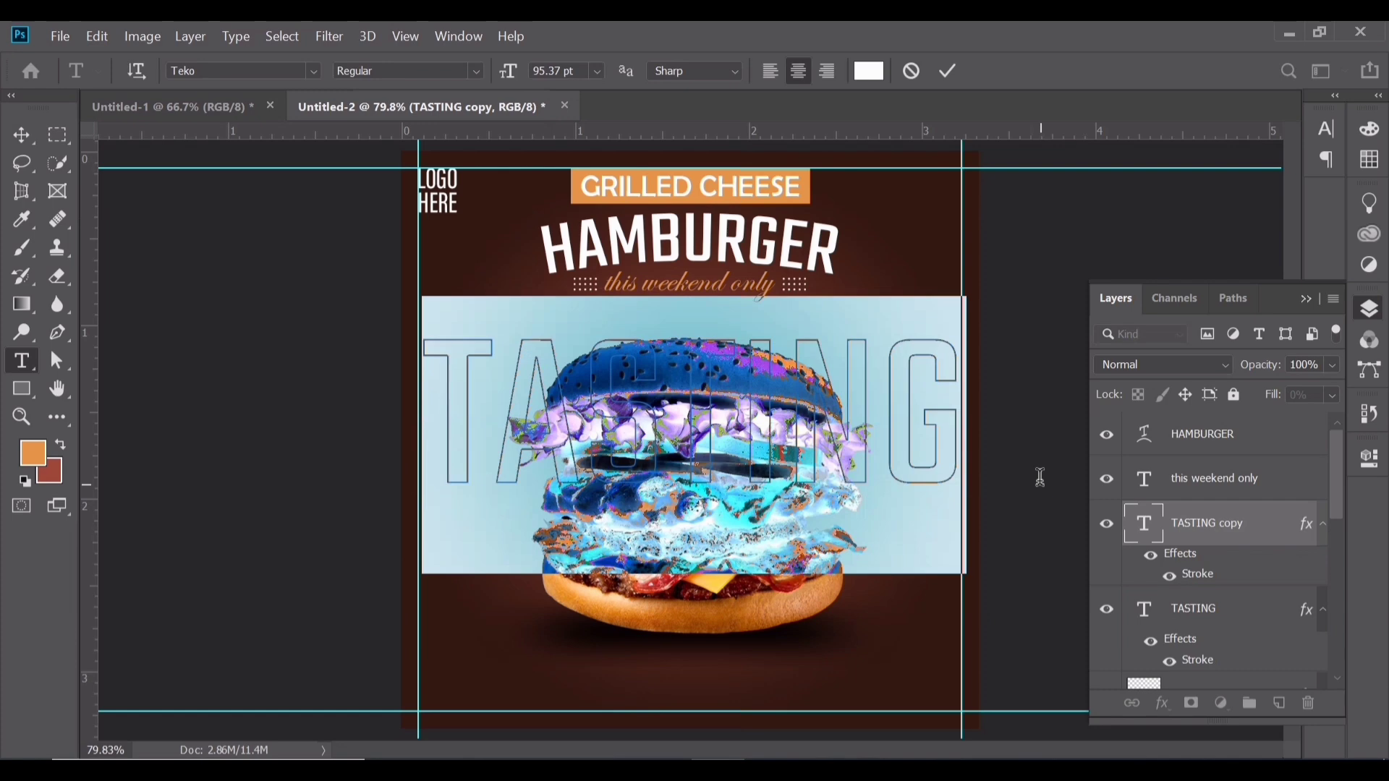
type("SPECIAL")
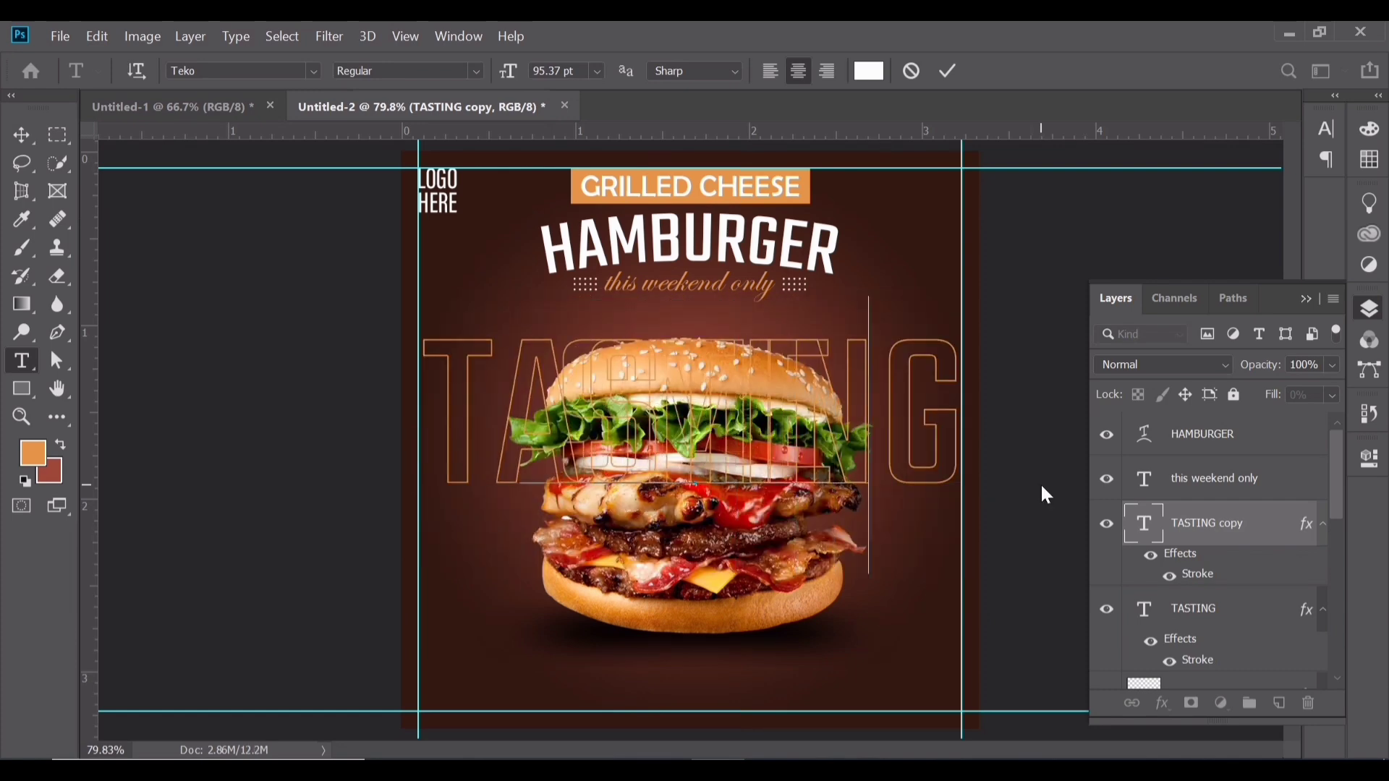
type("NG")
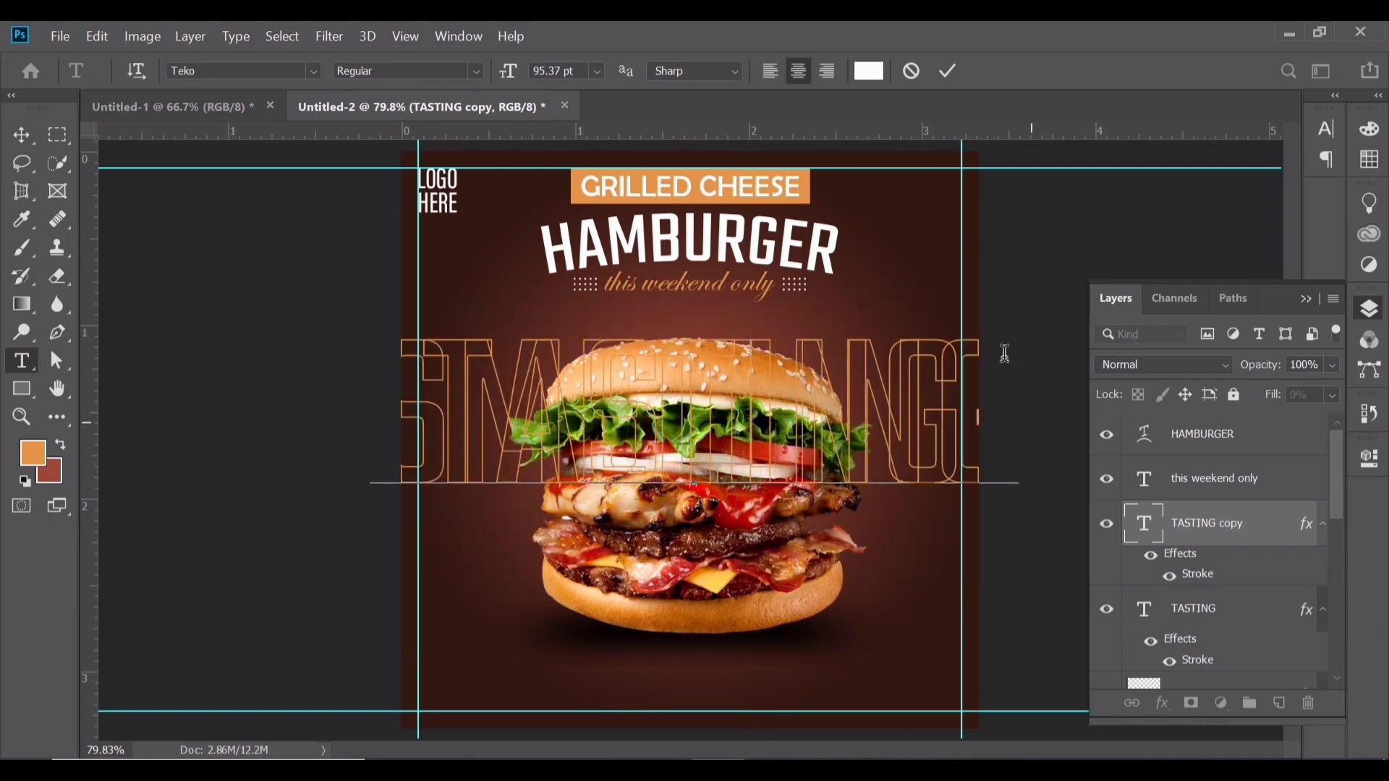
left_click(946, 72)
key("v")
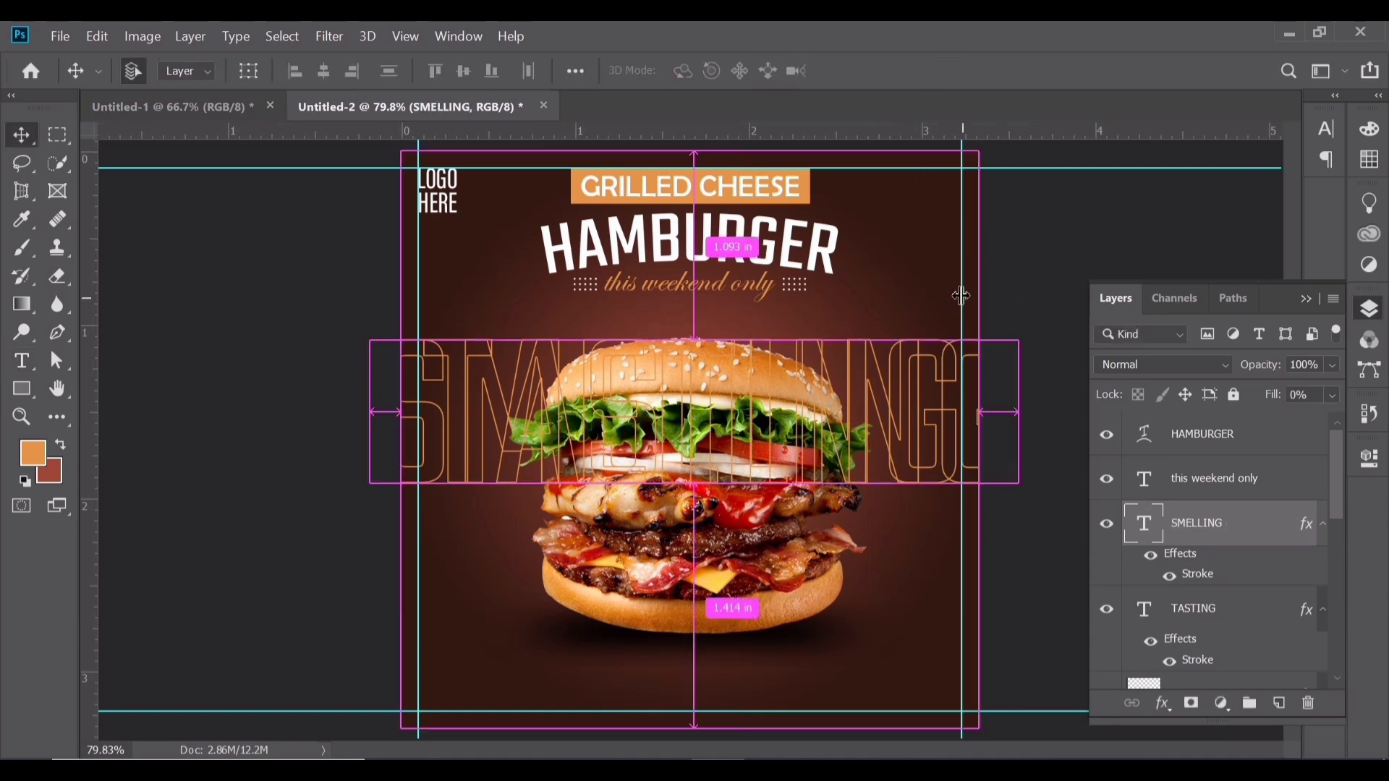
Scale SMELLING to about 84% to fit between the vertical guides and move it directly below TASTING.
key("ctrl+t")
left_click_drag(1015, 427, 964, 434)
left_click_drag(370, 435, 404, 433)
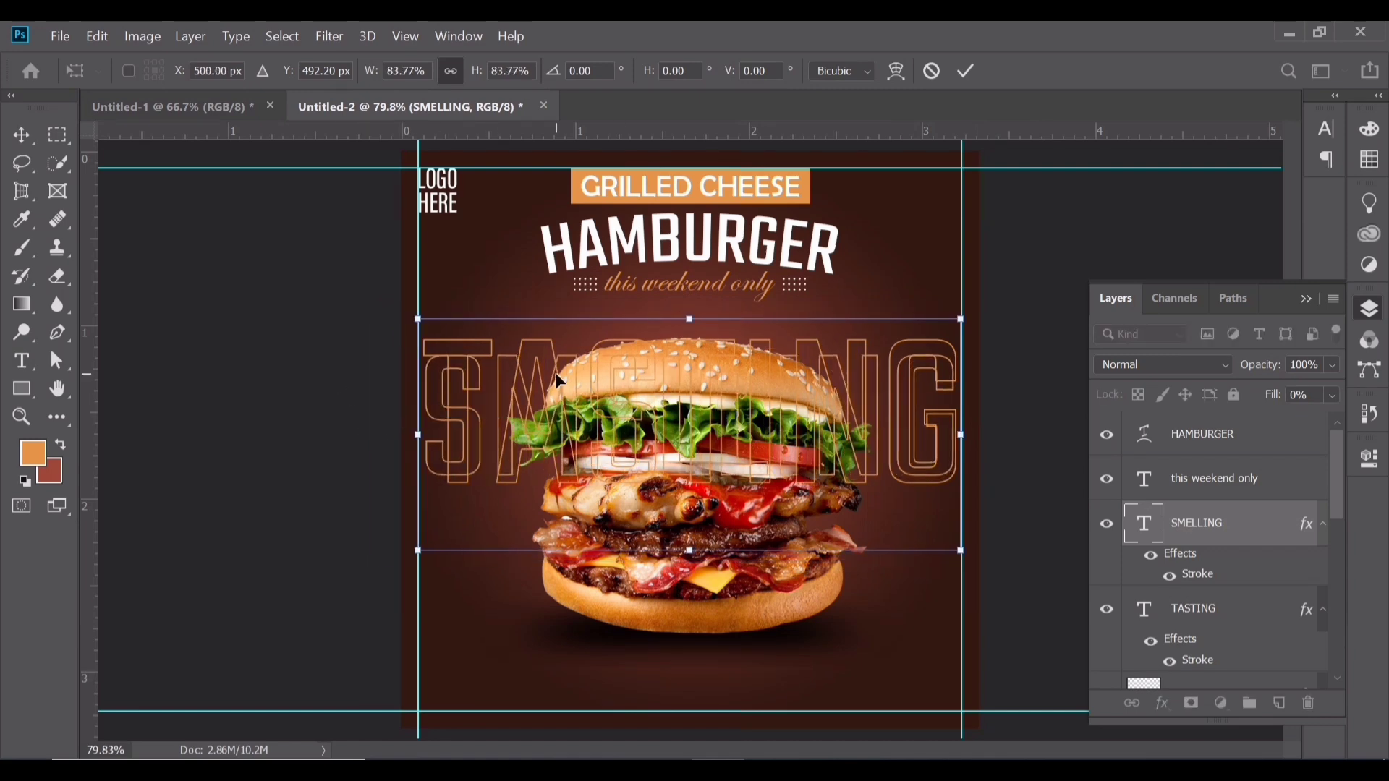
key("Return")
left_click_drag(728, 422, 722, 559)
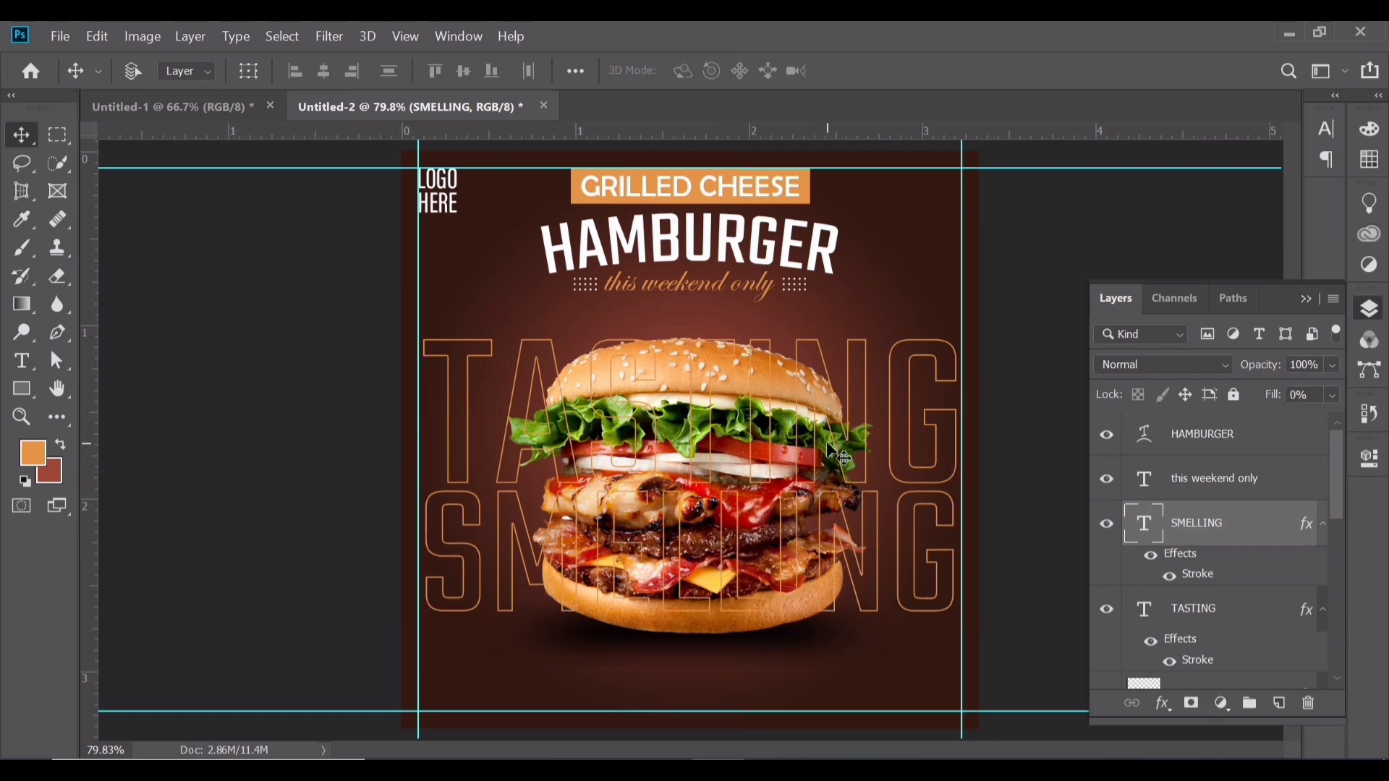
Move the SMELLING and TASTING layers together behind the burger and scale both words down slightly.
left_click(1201, 610, "shift")
mouse_move(1215, 543)
left_mouse_down()
mouse_move(1196, 699)
mouse_move(1201, 561)
left_mouse_up()
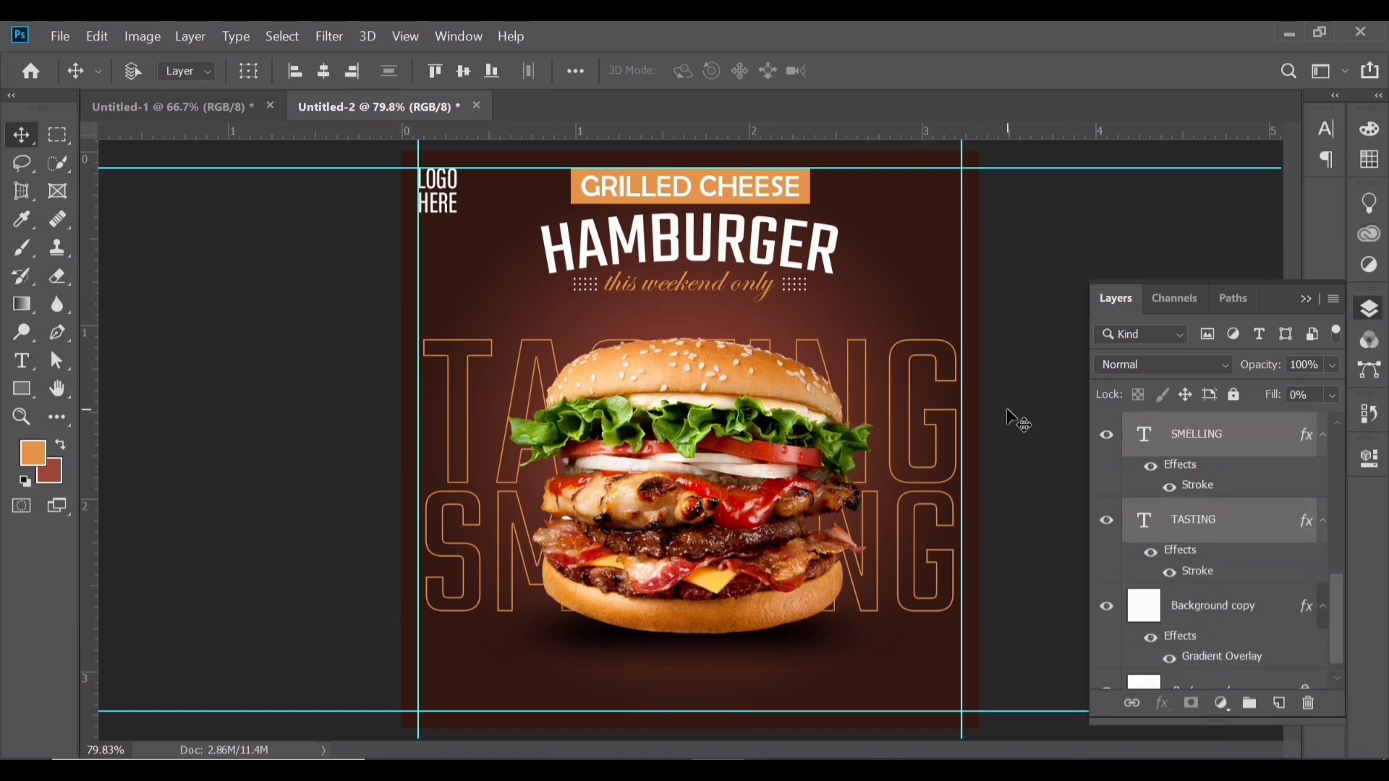
key("ctrl")
key("ctrl+t")
left_click_drag(690, 341, 690, 352)
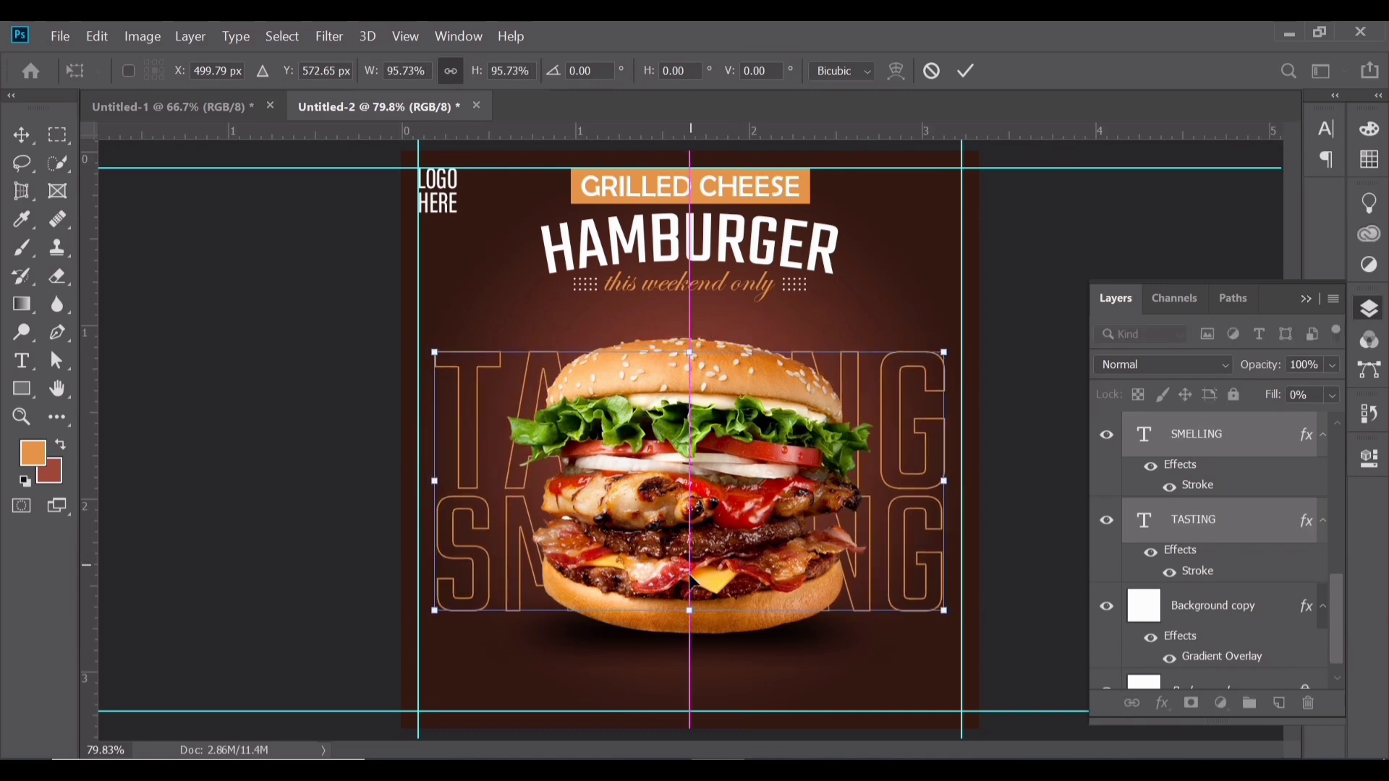
left_click_drag(683, 607, 684, 606)
key("Return")
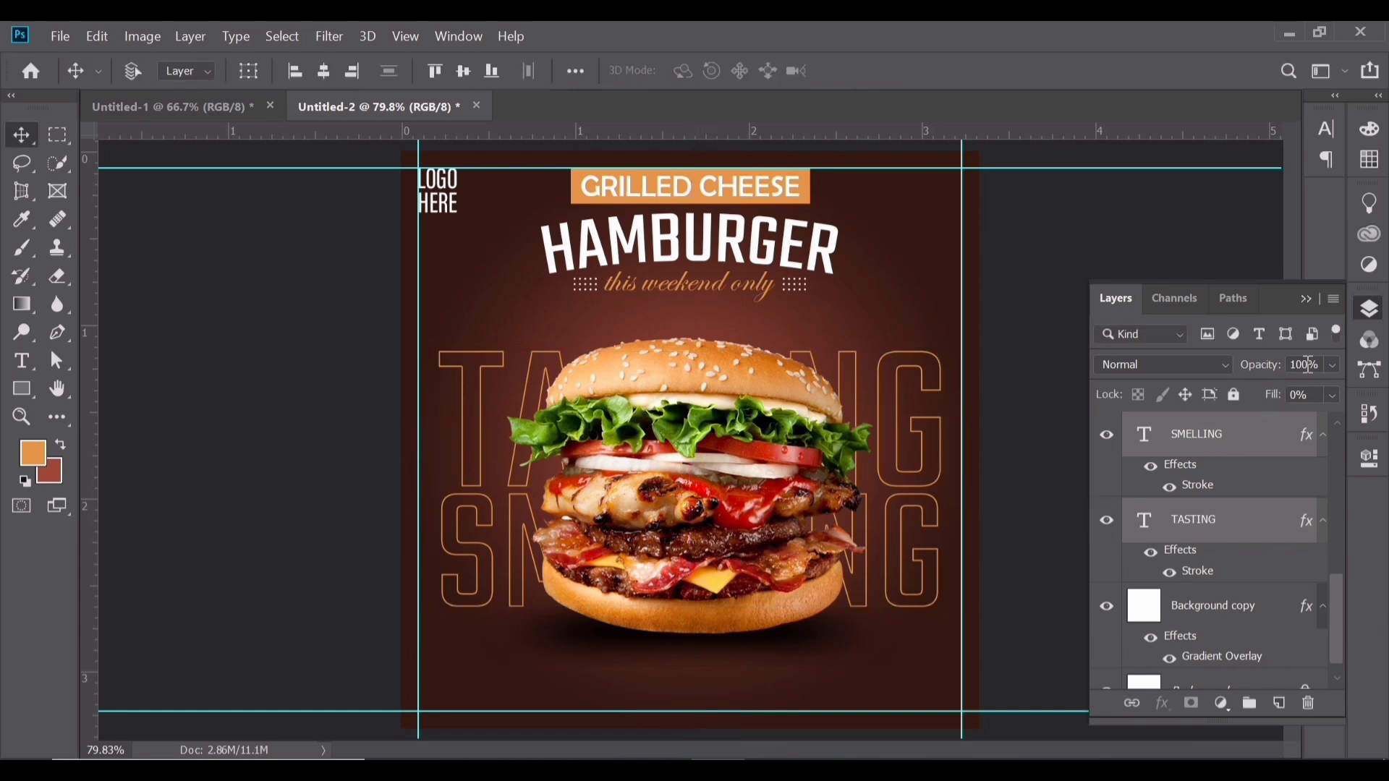
Set the SMELLING and TASTING layers to 10% opacity and resize both words together to nearly fill the width between the vertical guides.
key("Return")
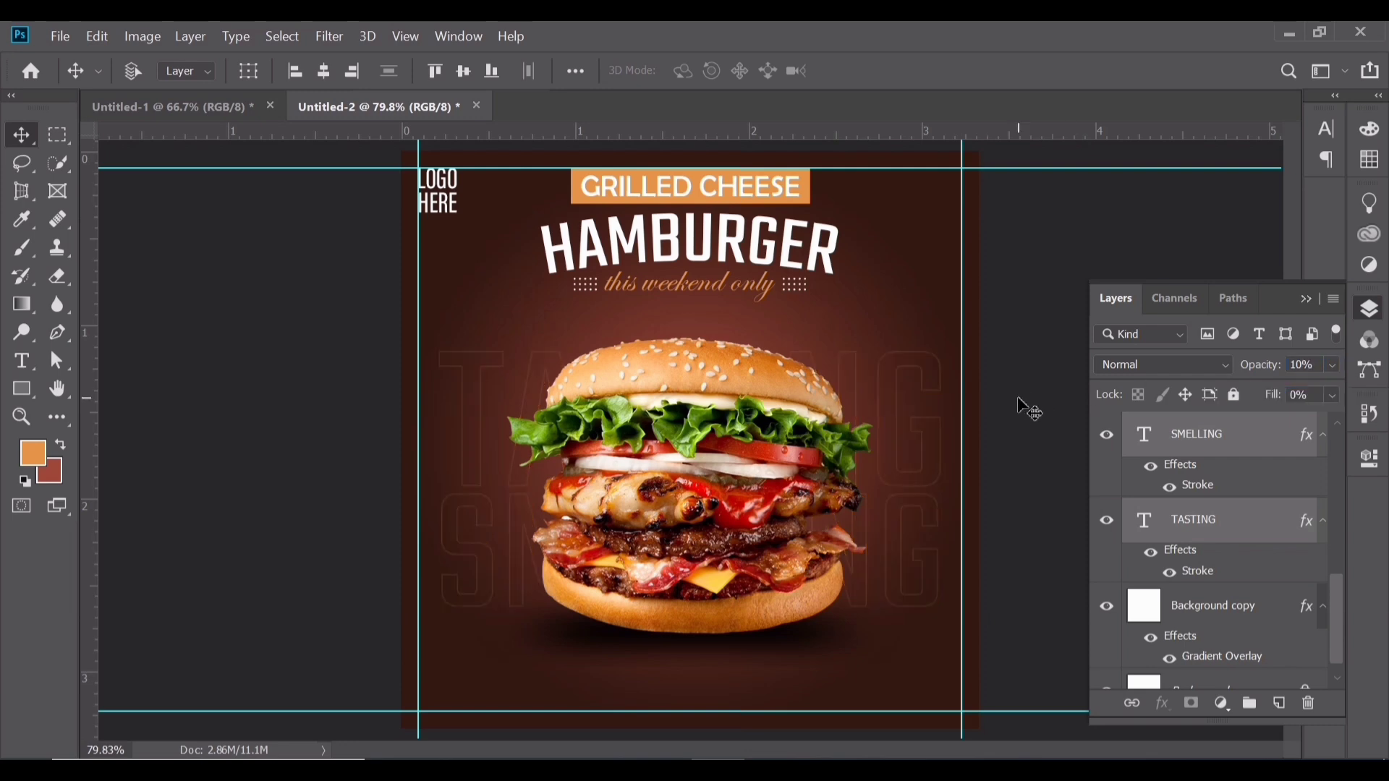
key("ctrl+t")
left_click_drag(945, 479, 950, 480)
left_click_drag(436, 474, 418, 473)
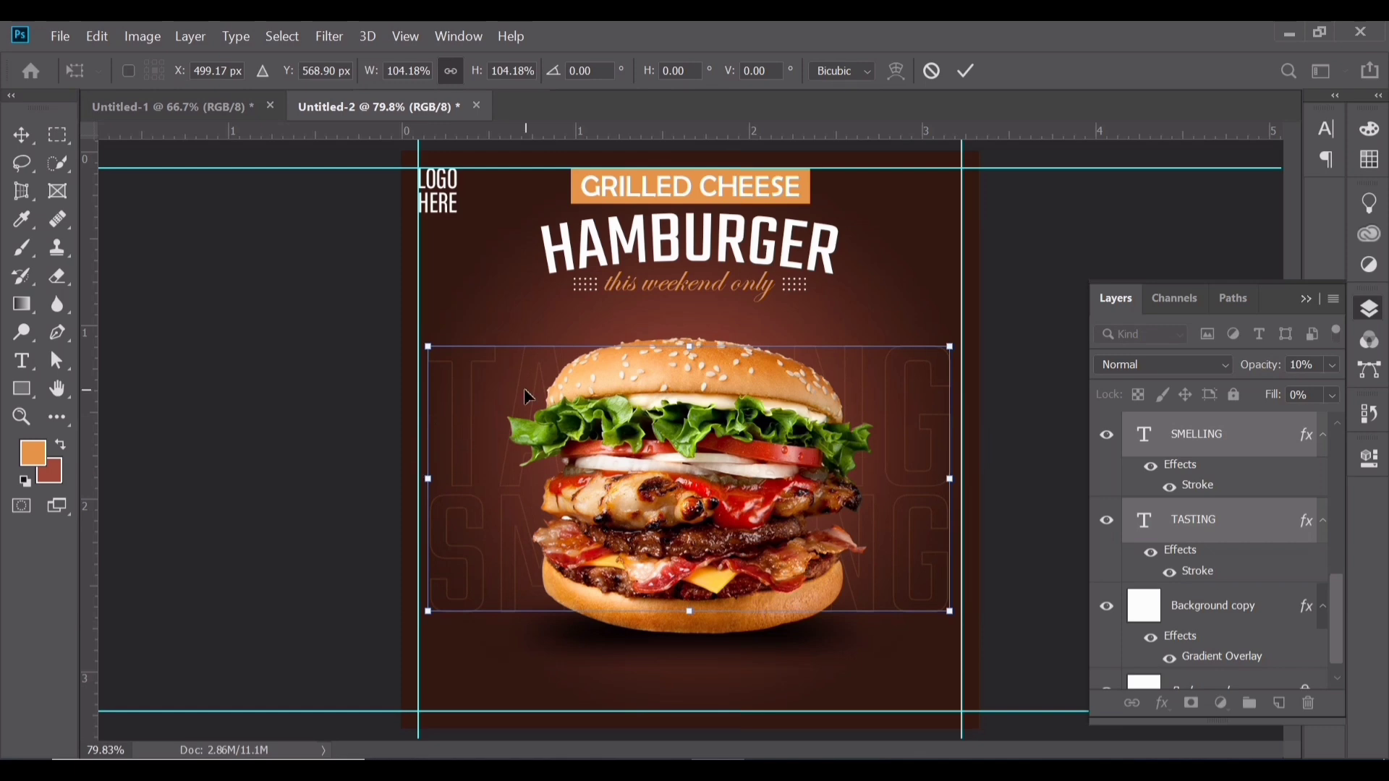
key("Return")
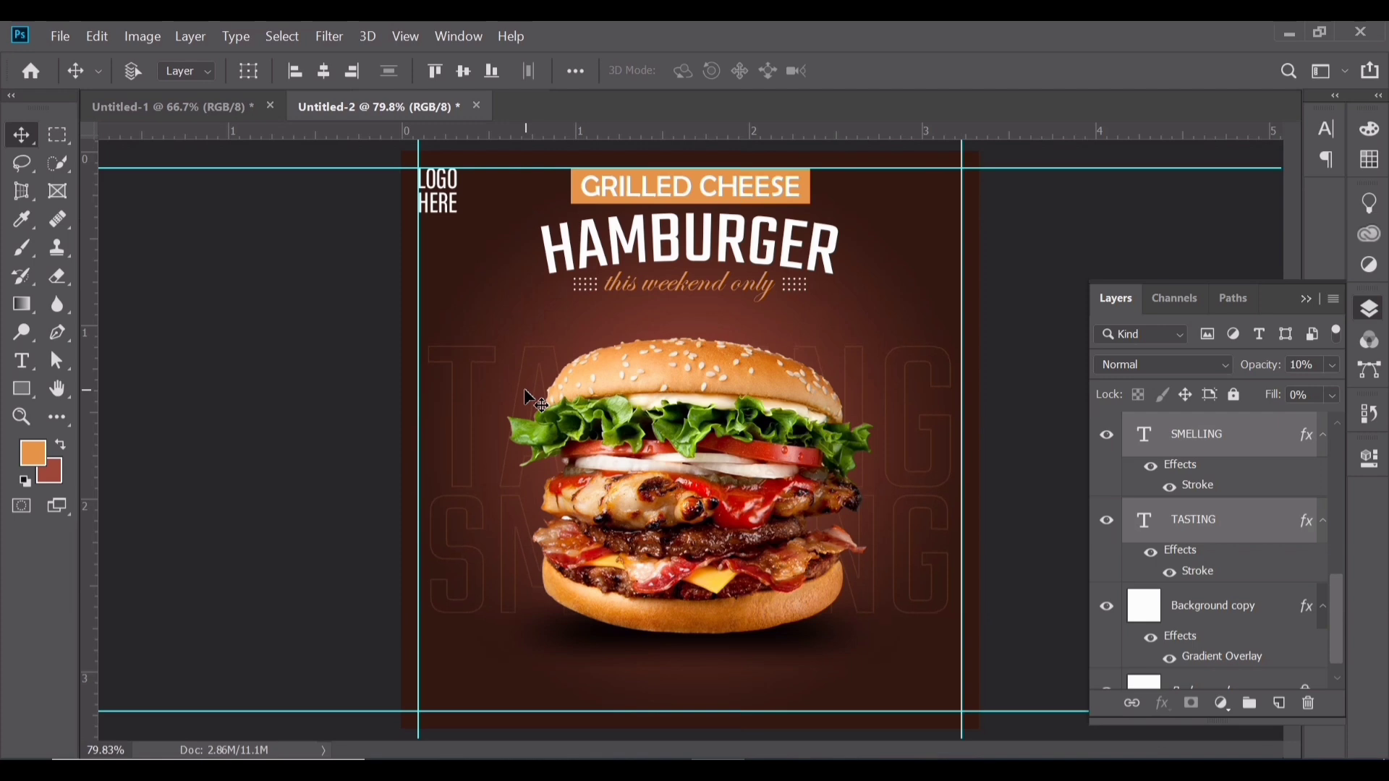
key("ctrl+t")
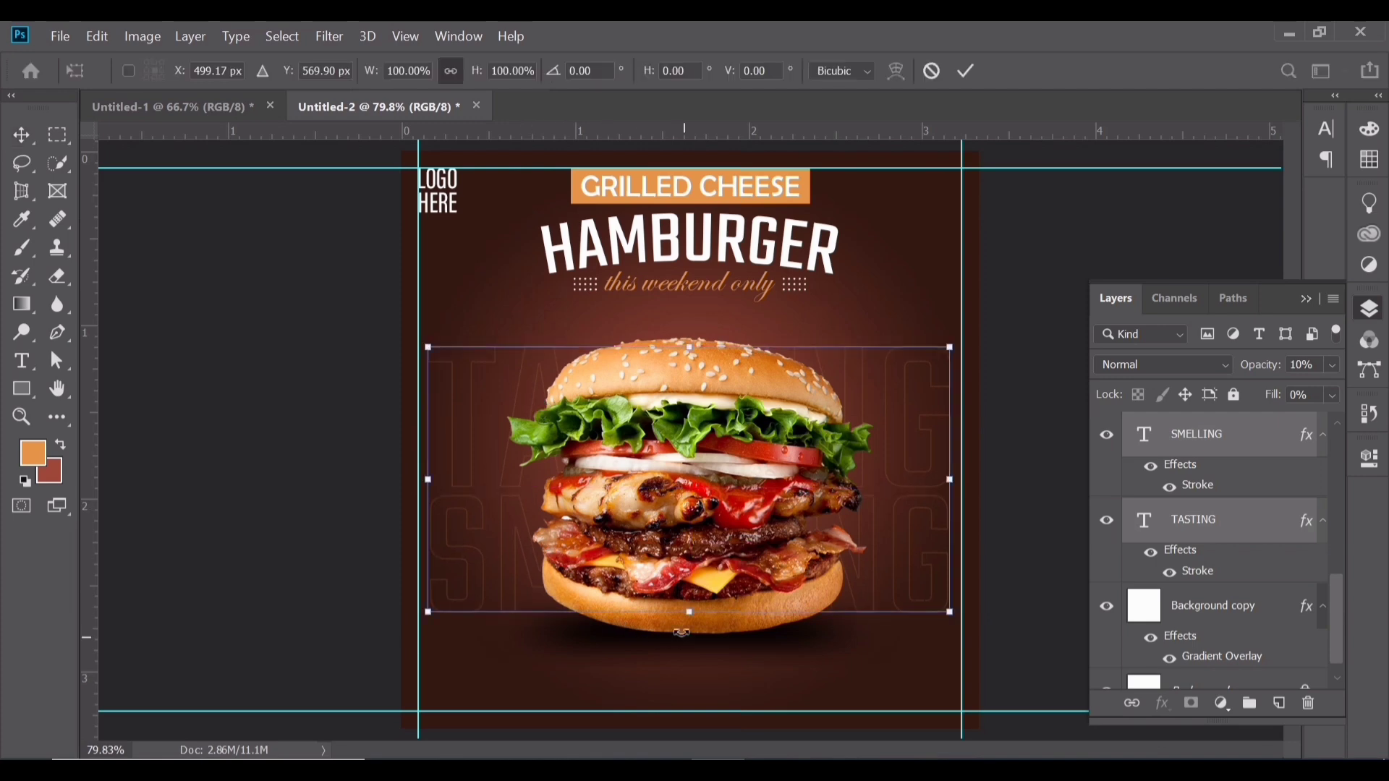
left_click_drag(687, 611, 688, 607)
key("Return")
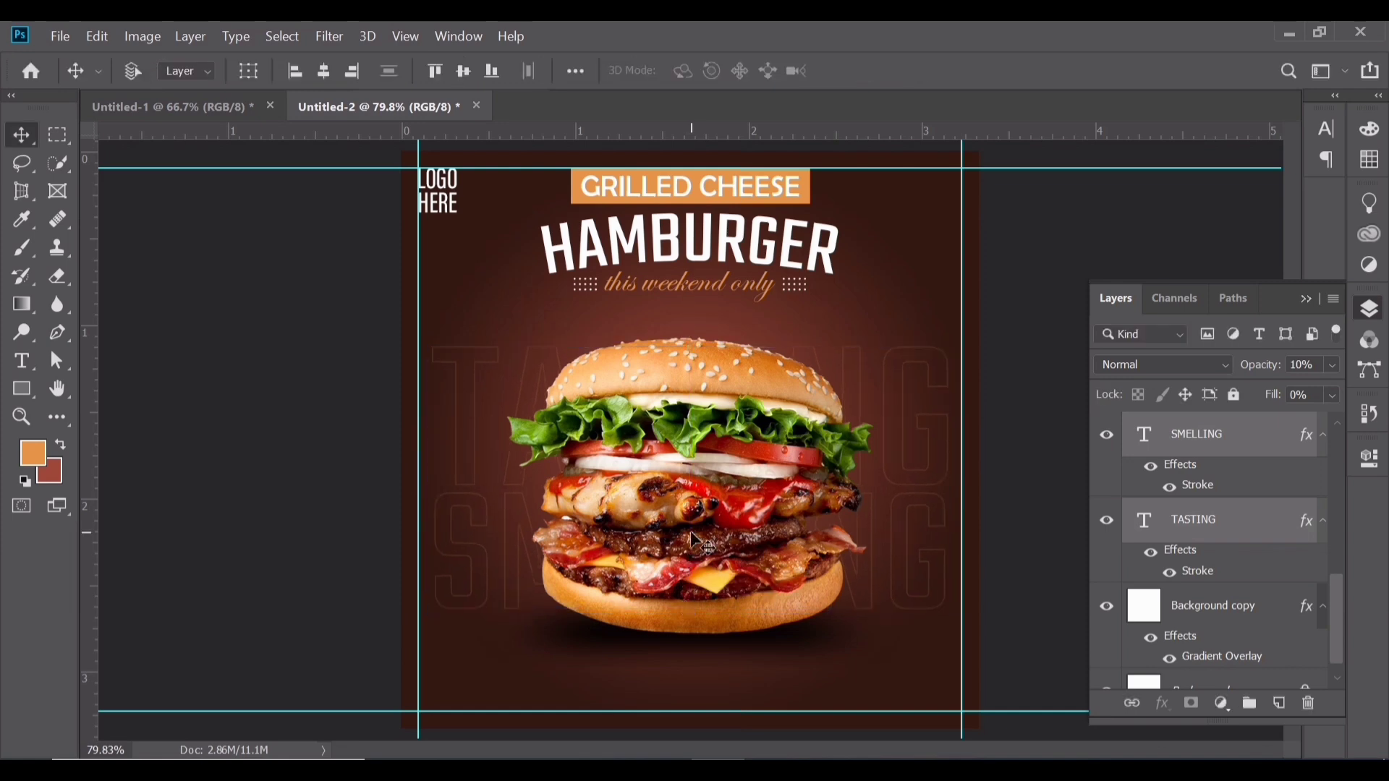
Bring the Element triangle pattern from Untitled-1 into the ad and nudge it against the guides at the canvas's upper-right corner.
left_click(690, 531, "ctrl")
left_click_drag(761, 511, 633, 497)
key("z")
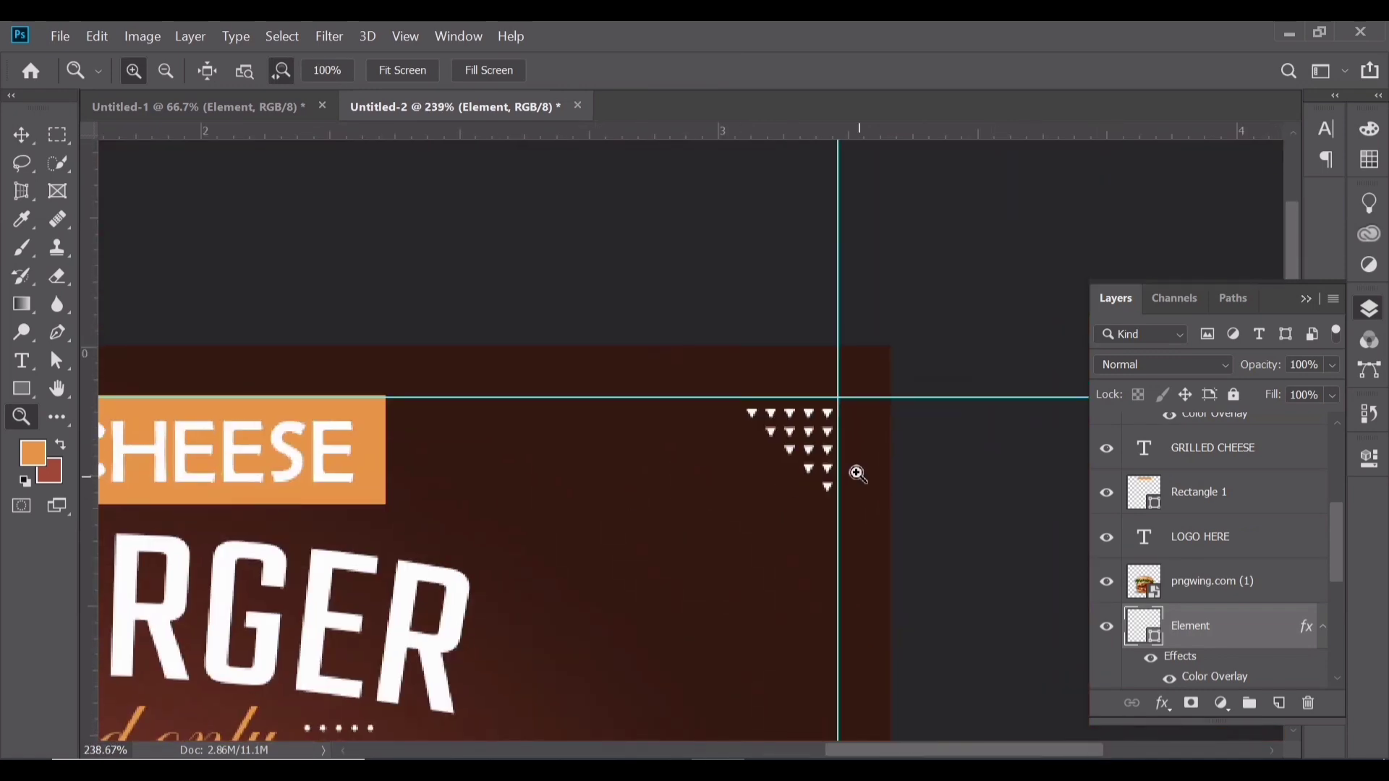
key("v")
key("Up")
key("Up")
key("Up")
key("Up")
key("Up")
key("Right")
key("Right")
key("Right")
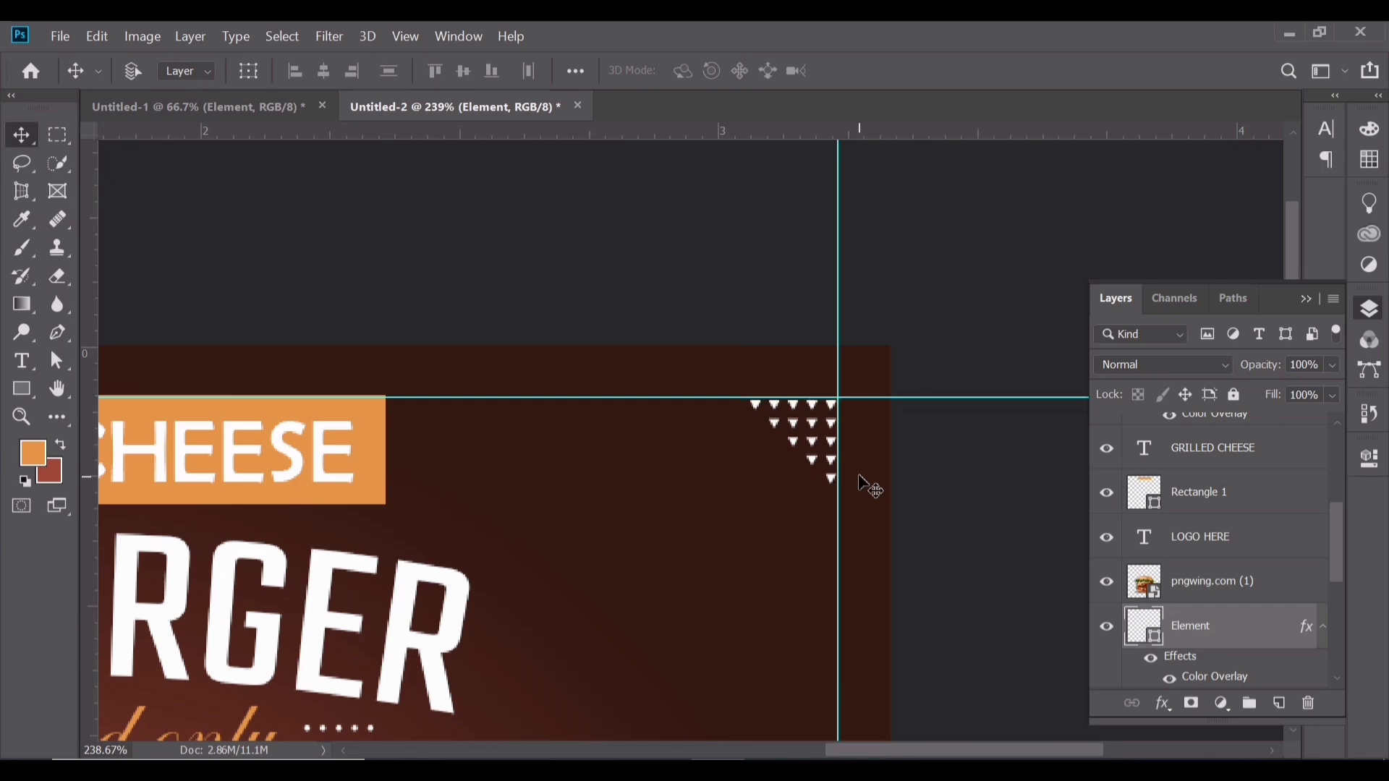
key("Up")
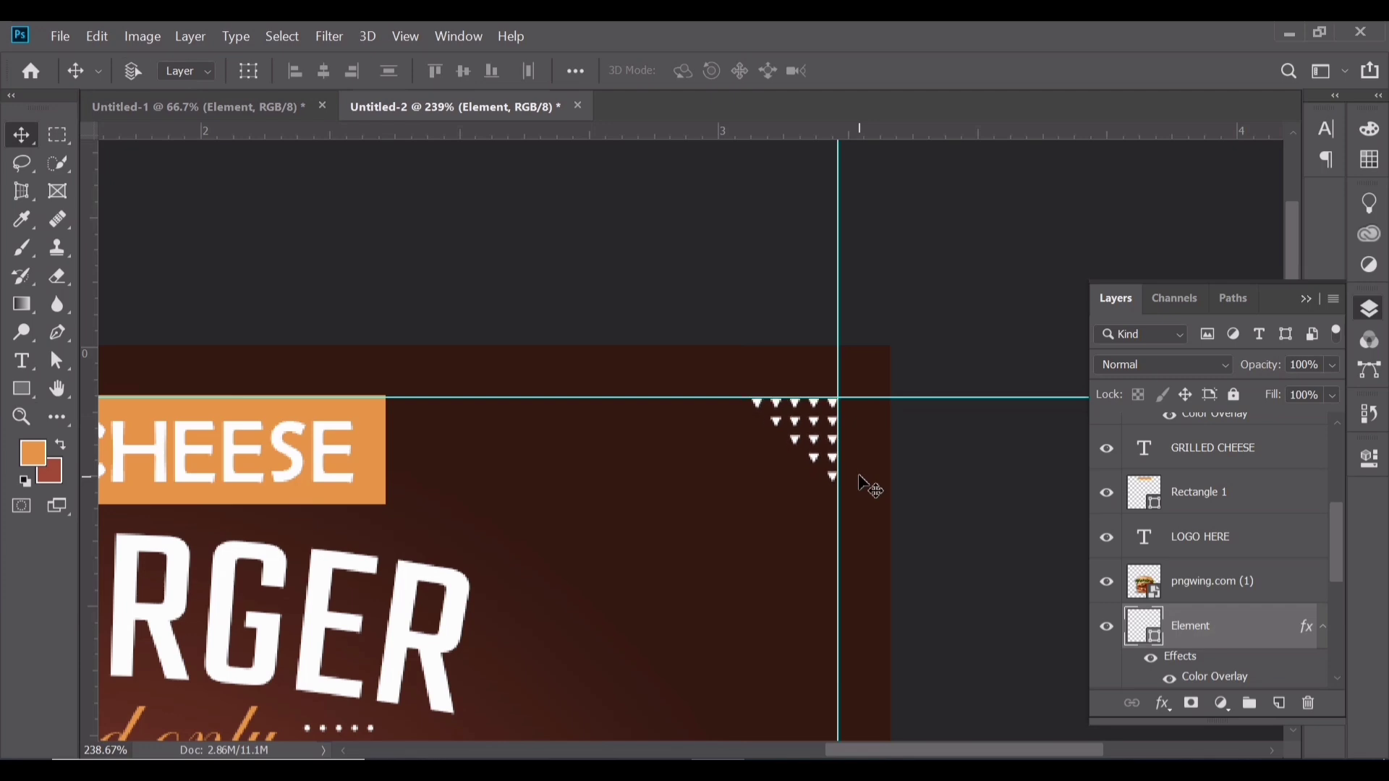
key("ctrl+0")
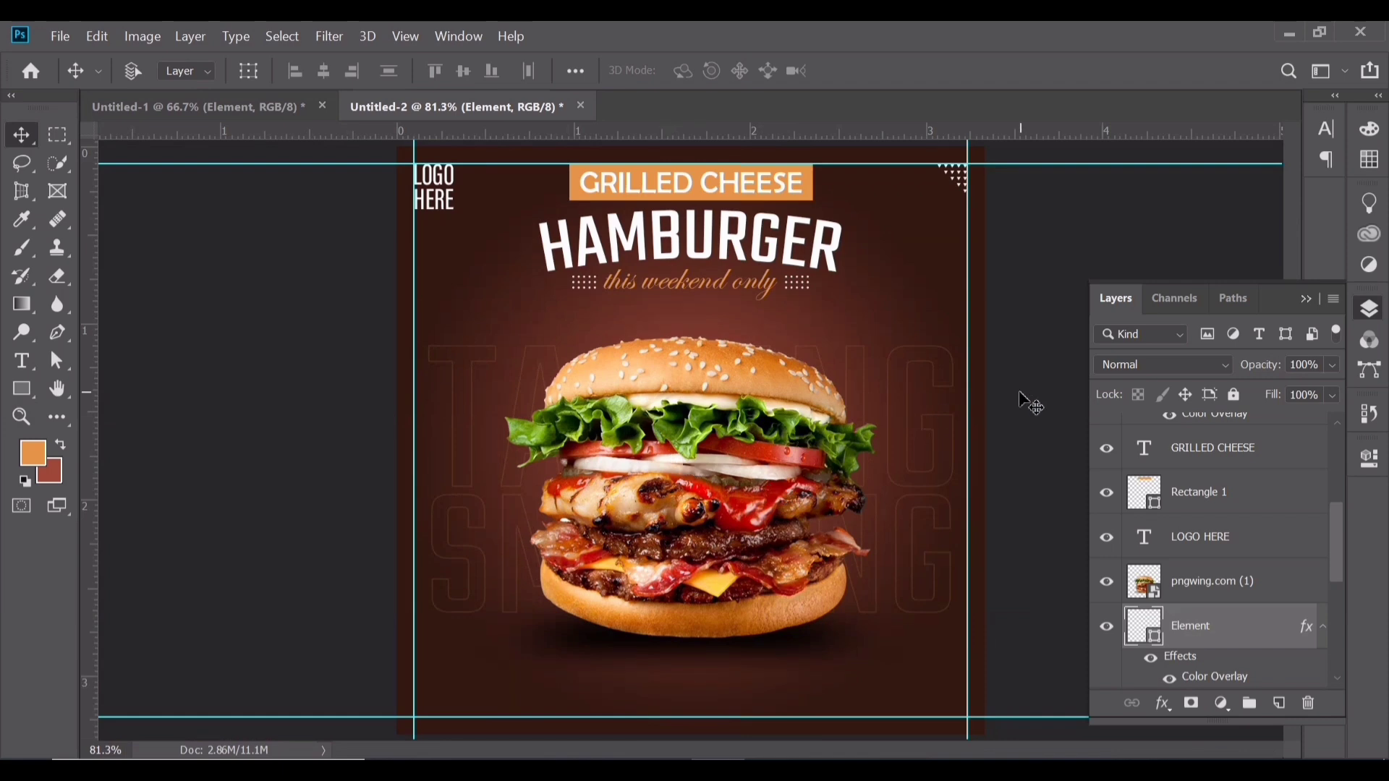
Add a two-line text reading FREE HOME and DELIVERY beside the tagline, above the burger's right side.
left_click(32, 368)
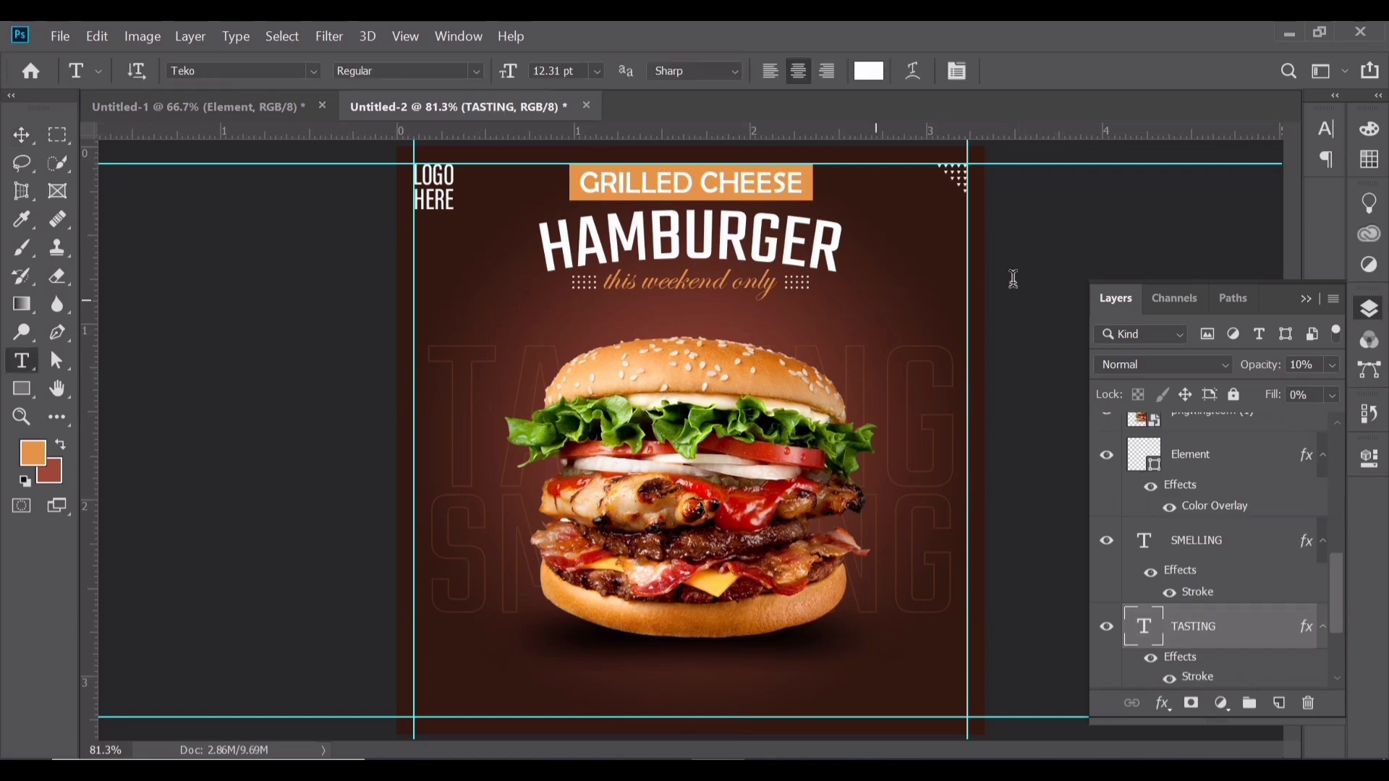
left_click(876, 300)
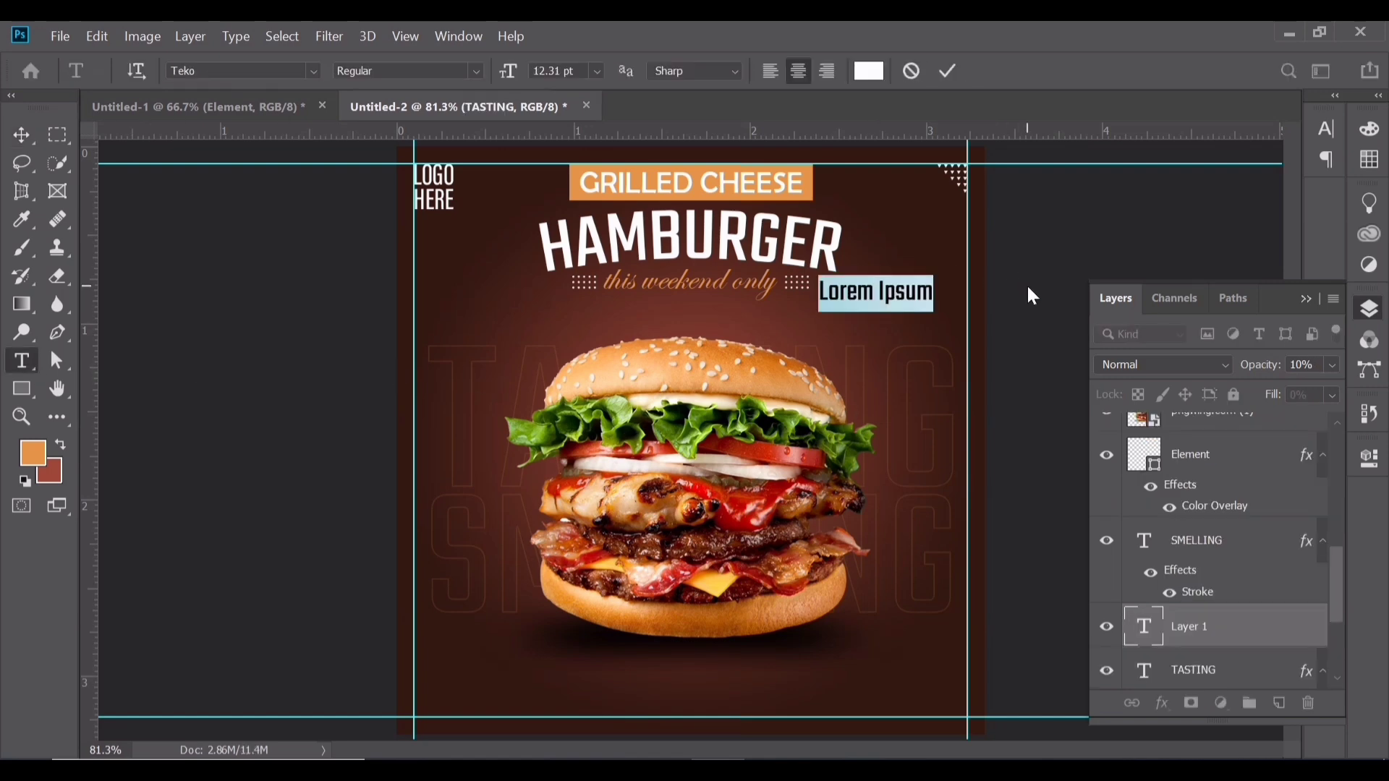
type("FRE")
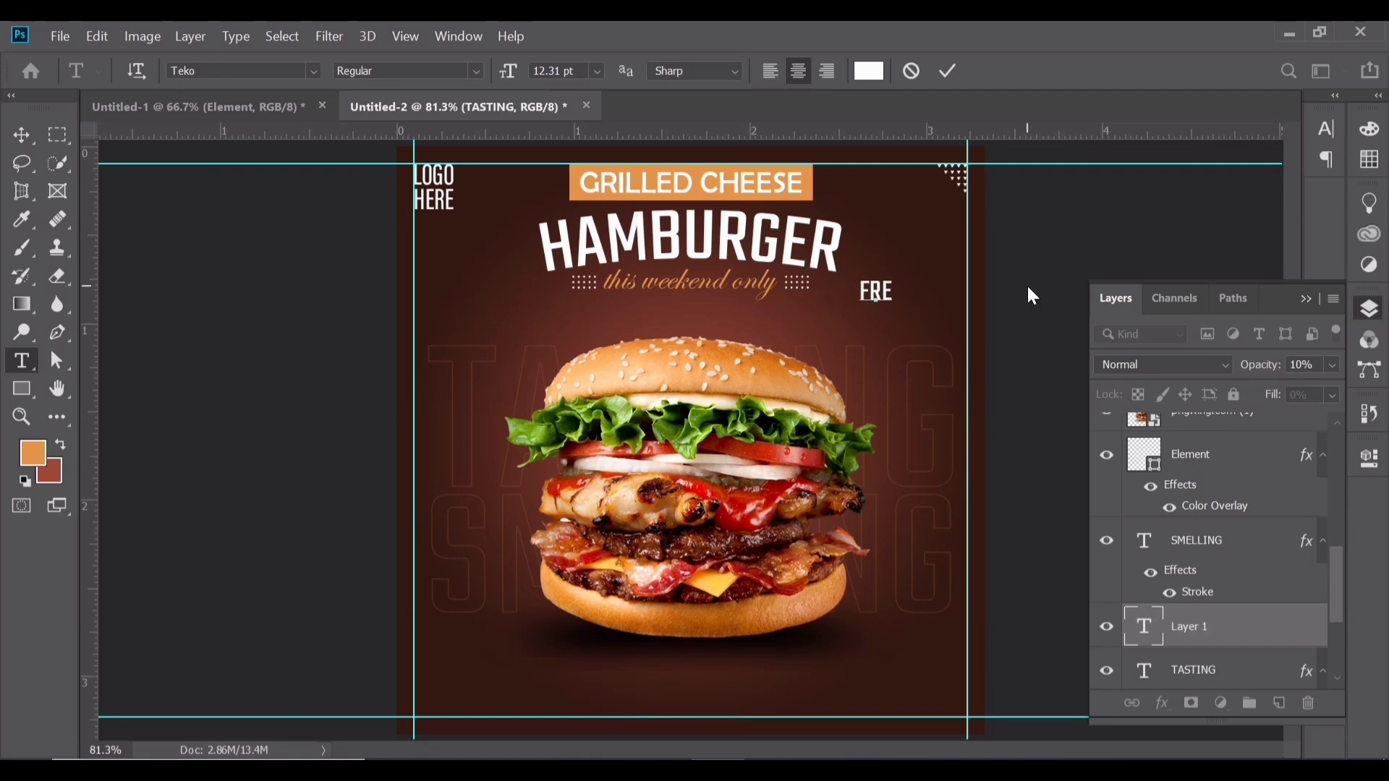
type("E HOME")
key("Return")
type("DEL")
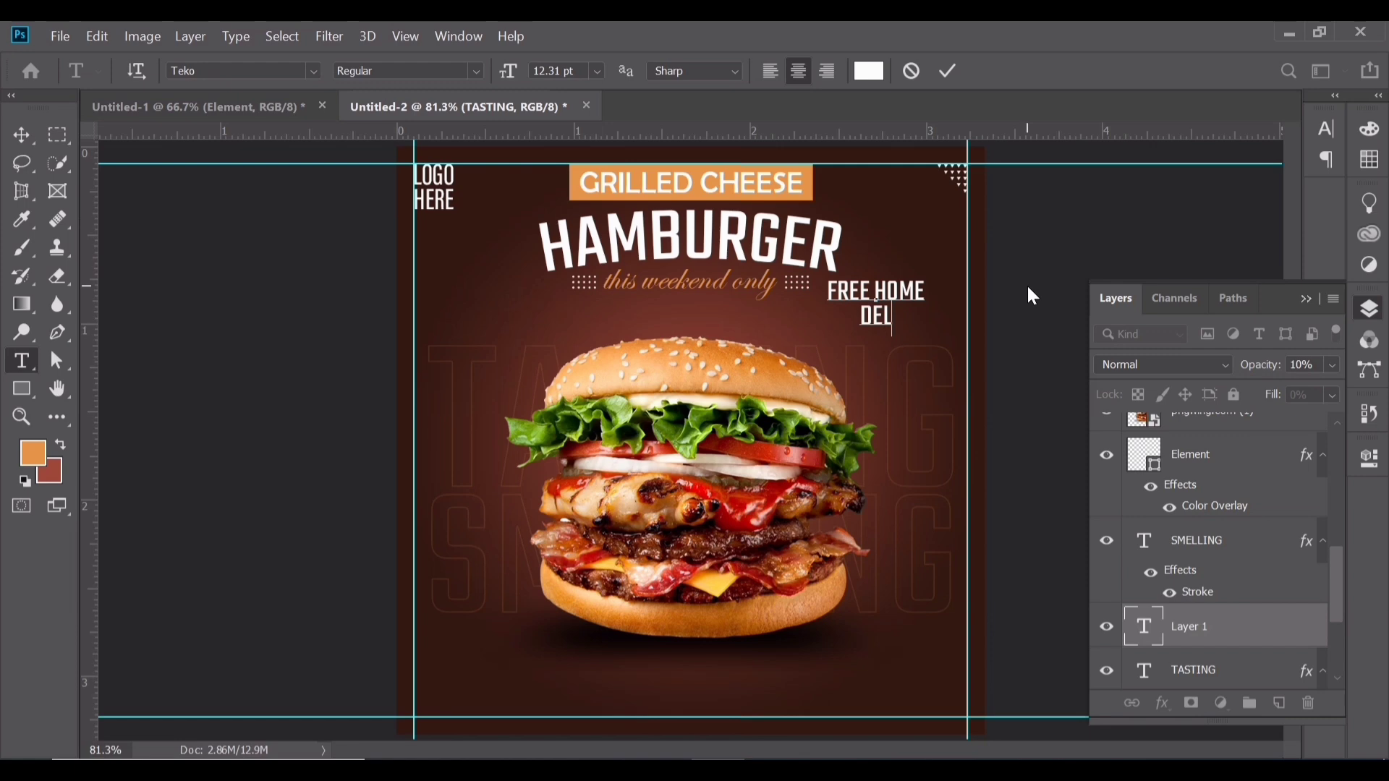
type("IVERY")
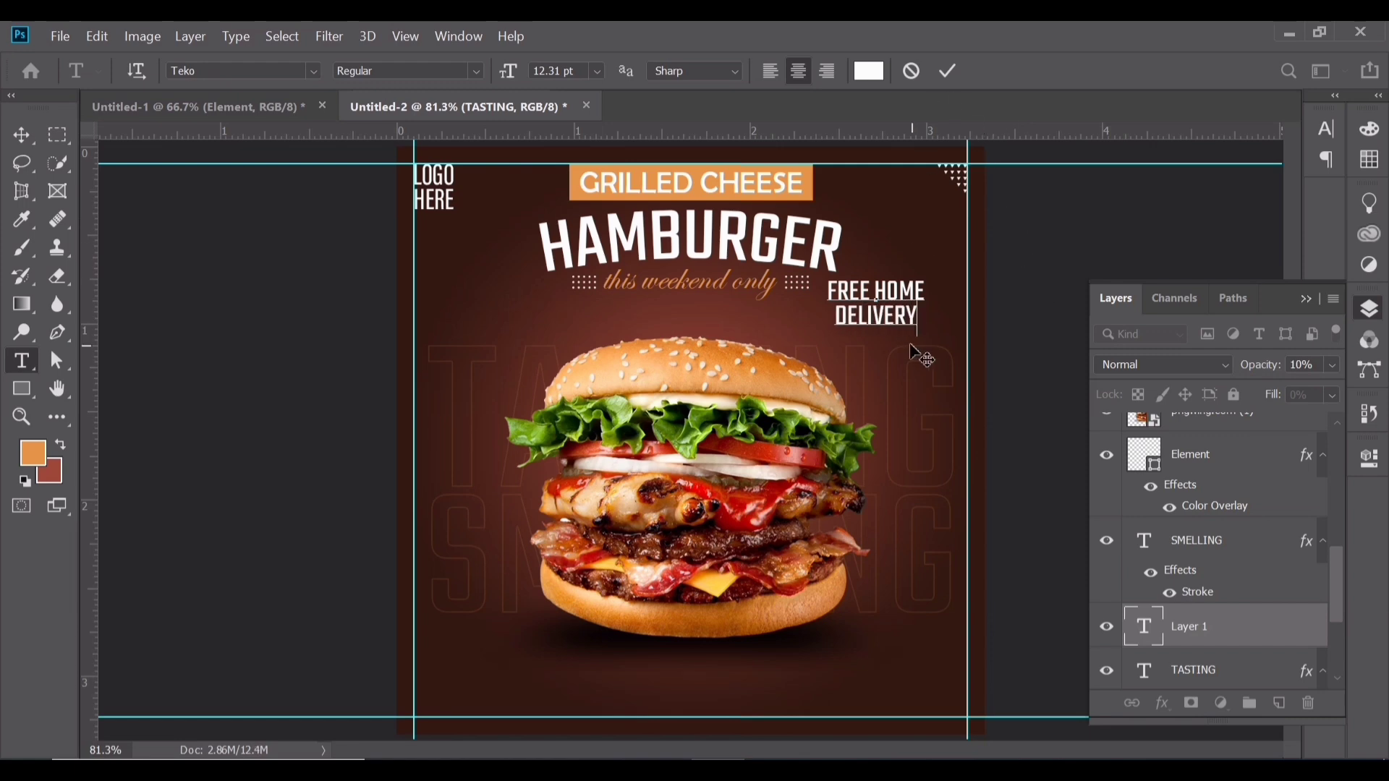
Color the word DELIVERY with the orange e49549 sampled from the GRILLED CHEESE label and commit the text.
left_click_drag(920, 316, 791, 324)
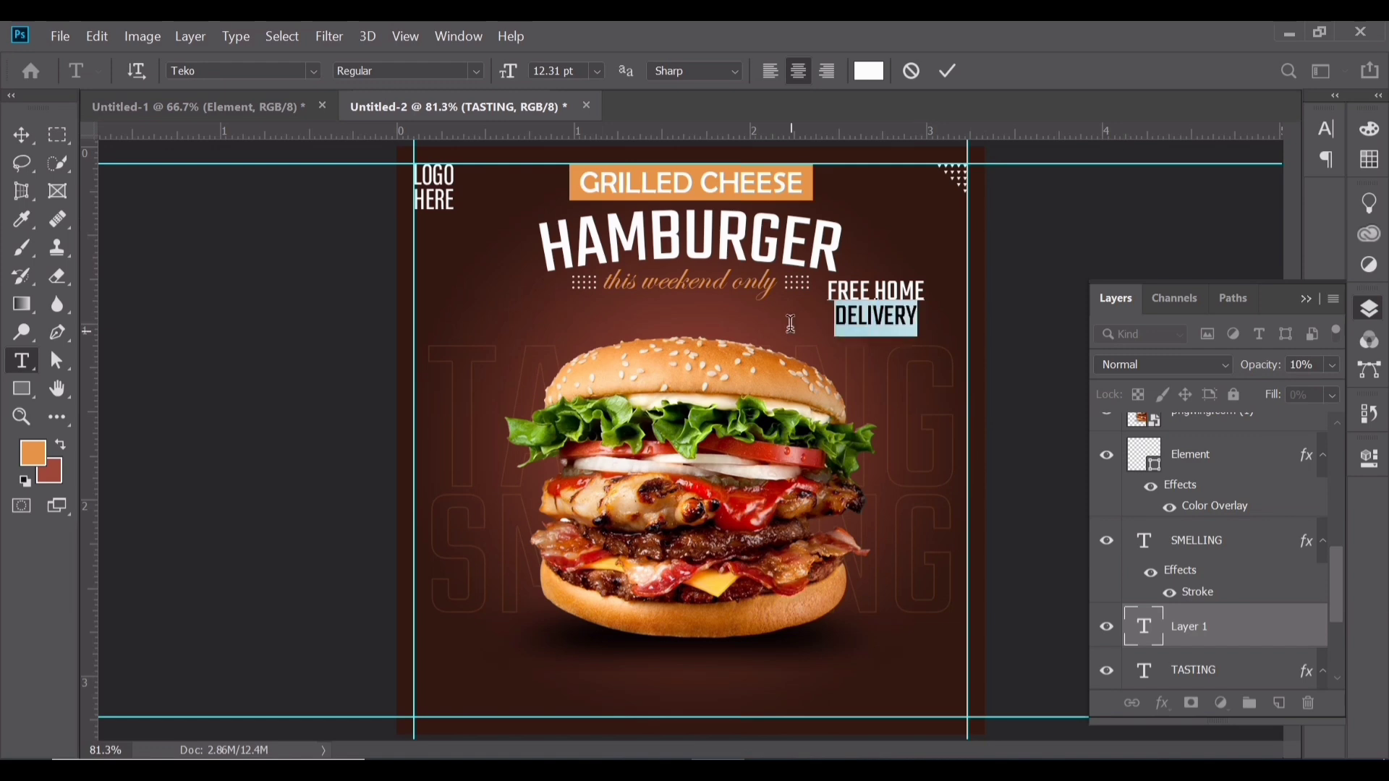
left_click(869, 70)
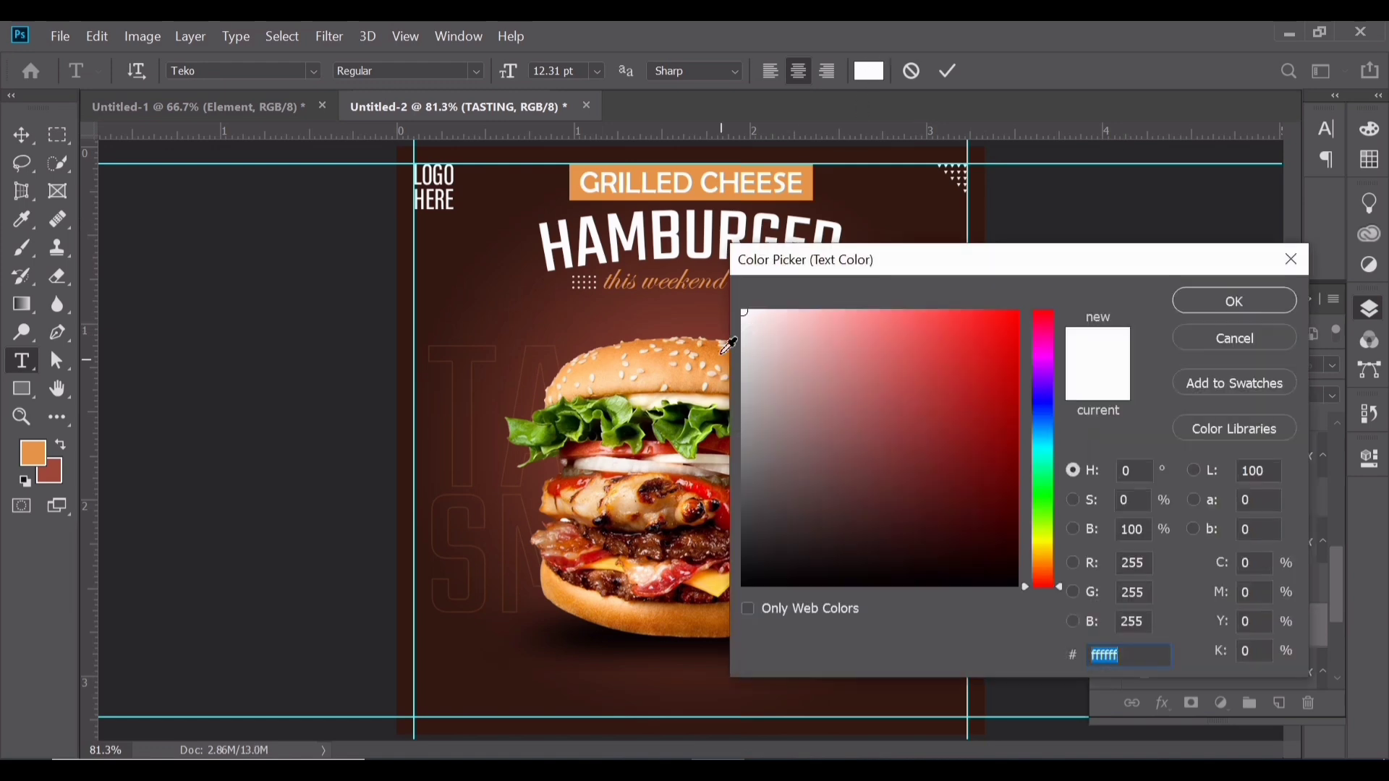
left_click(699, 186)
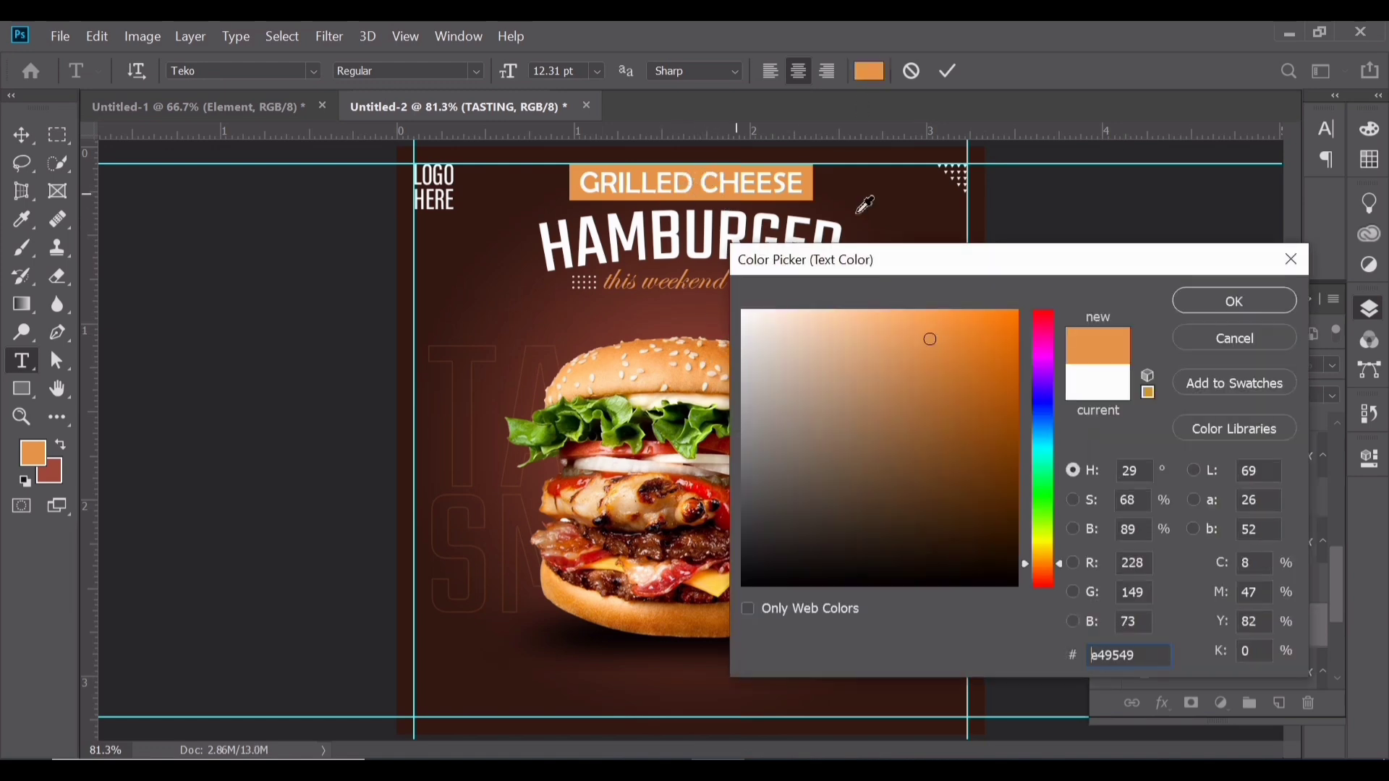
left_click(1237, 303)
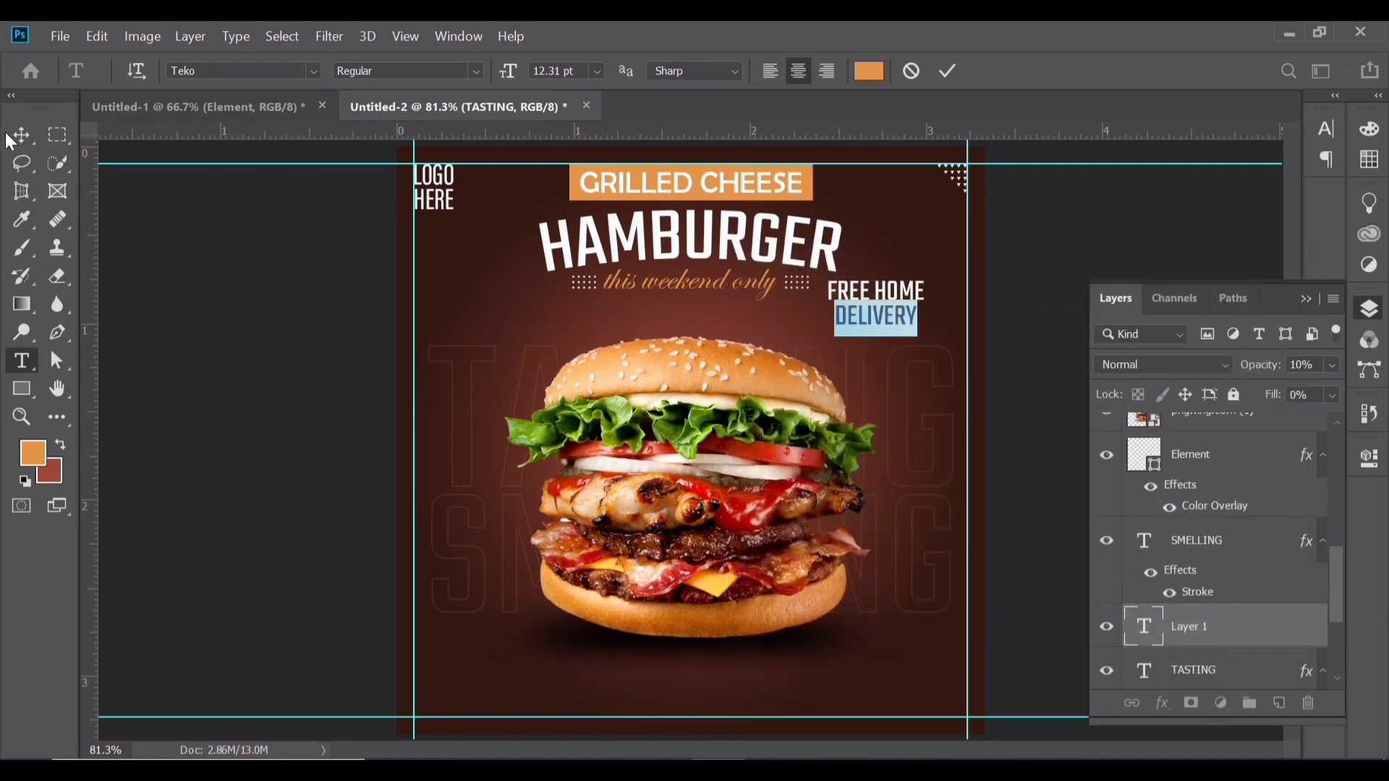
left_click_drag(926, 319, 858, 318)
key("ctrl+a")
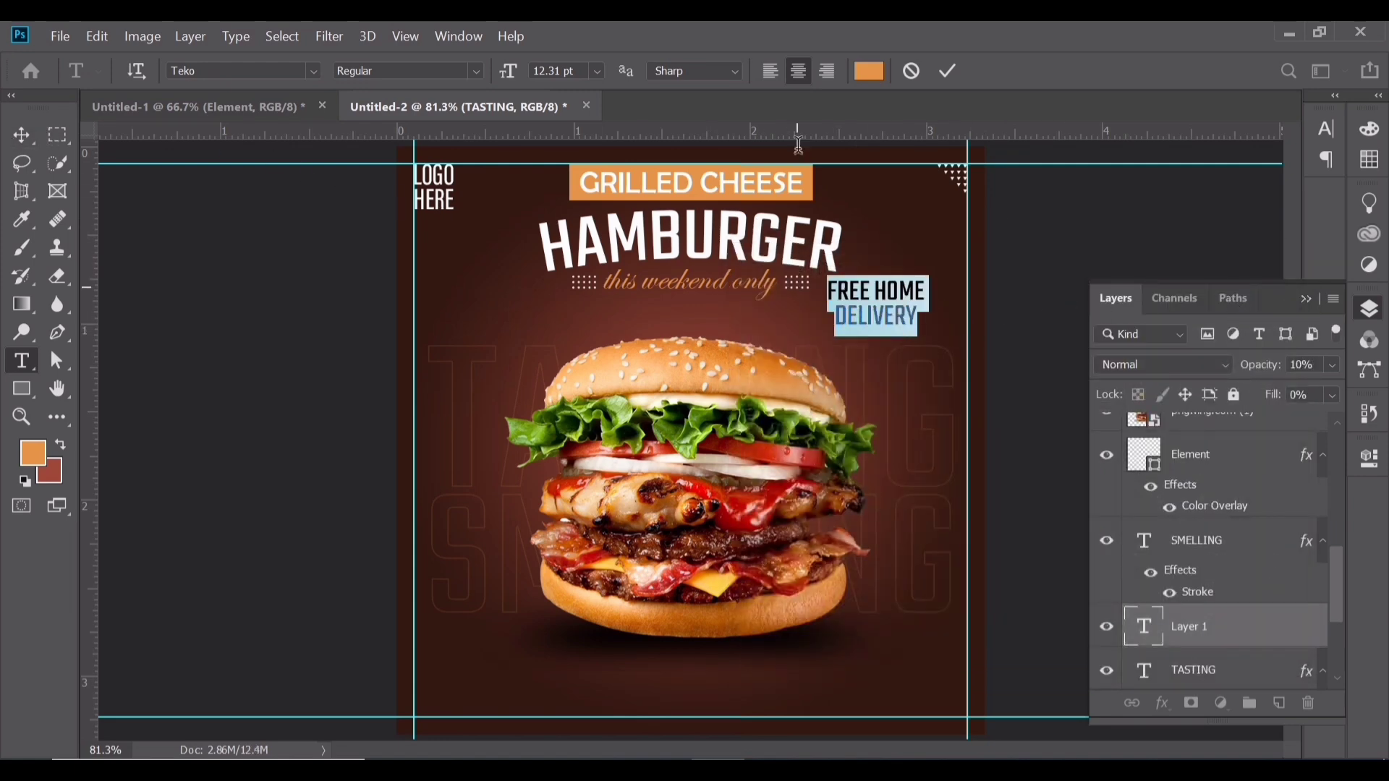
left_click(949, 71)
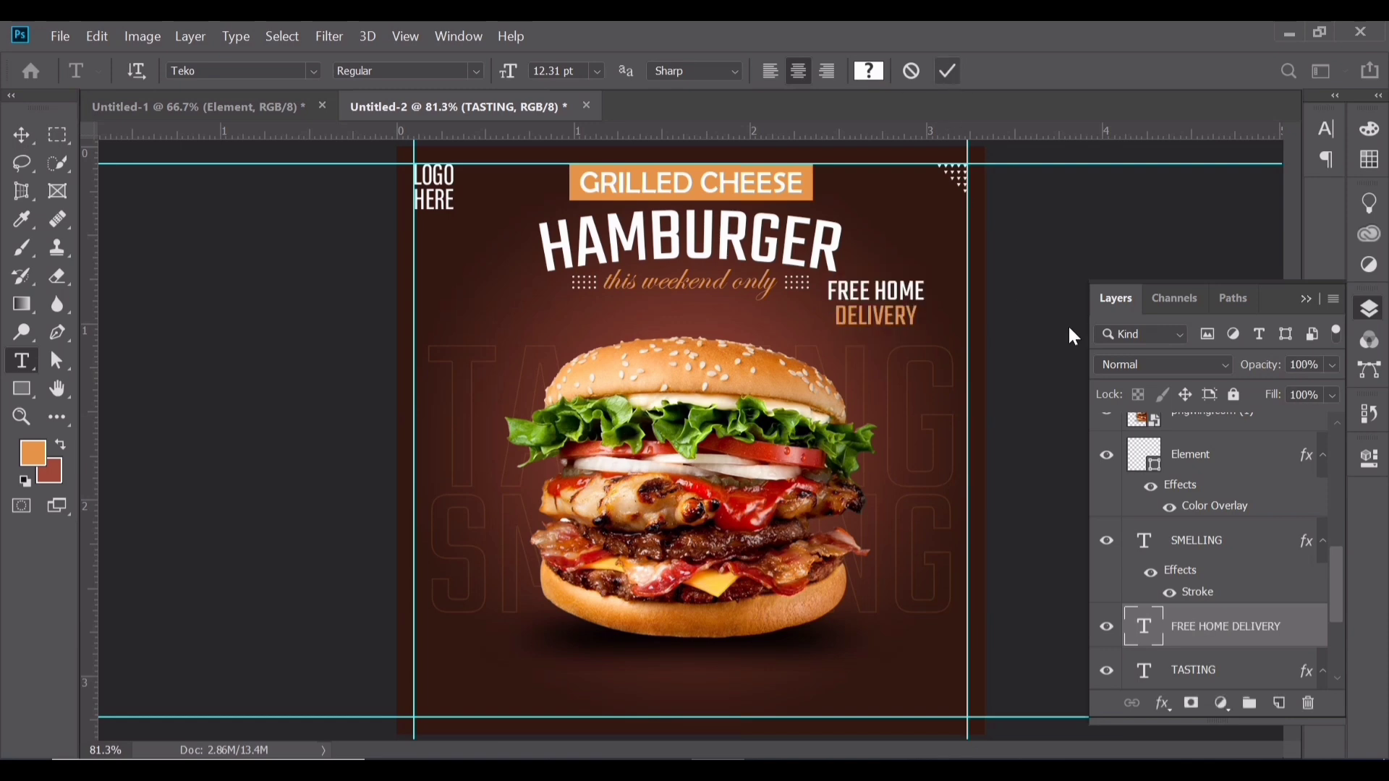
Apply faux italic to the FREE HOME DELIVERY text and move it against the right vertical guide.
left_click(1326, 131)
left_click(1119, 275)
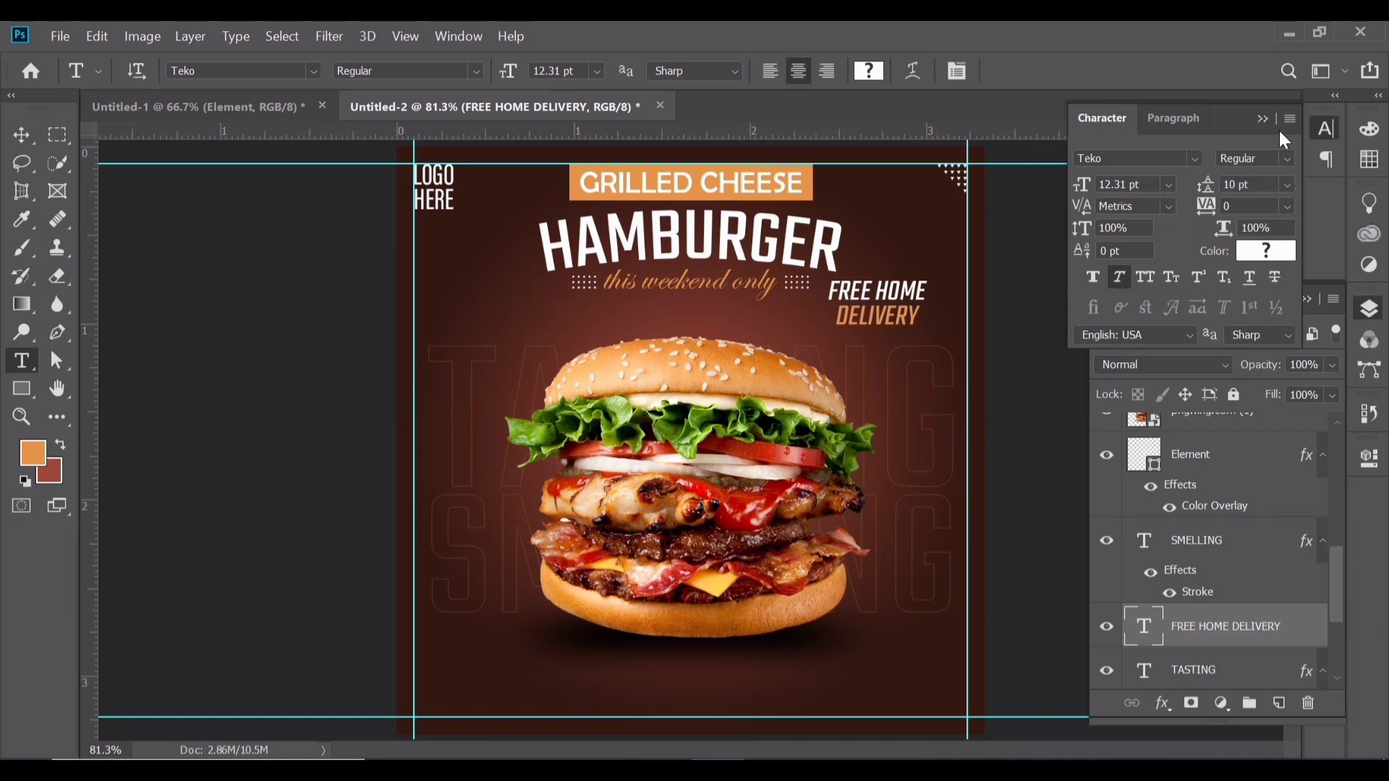
left_click(1261, 120)
key("v")
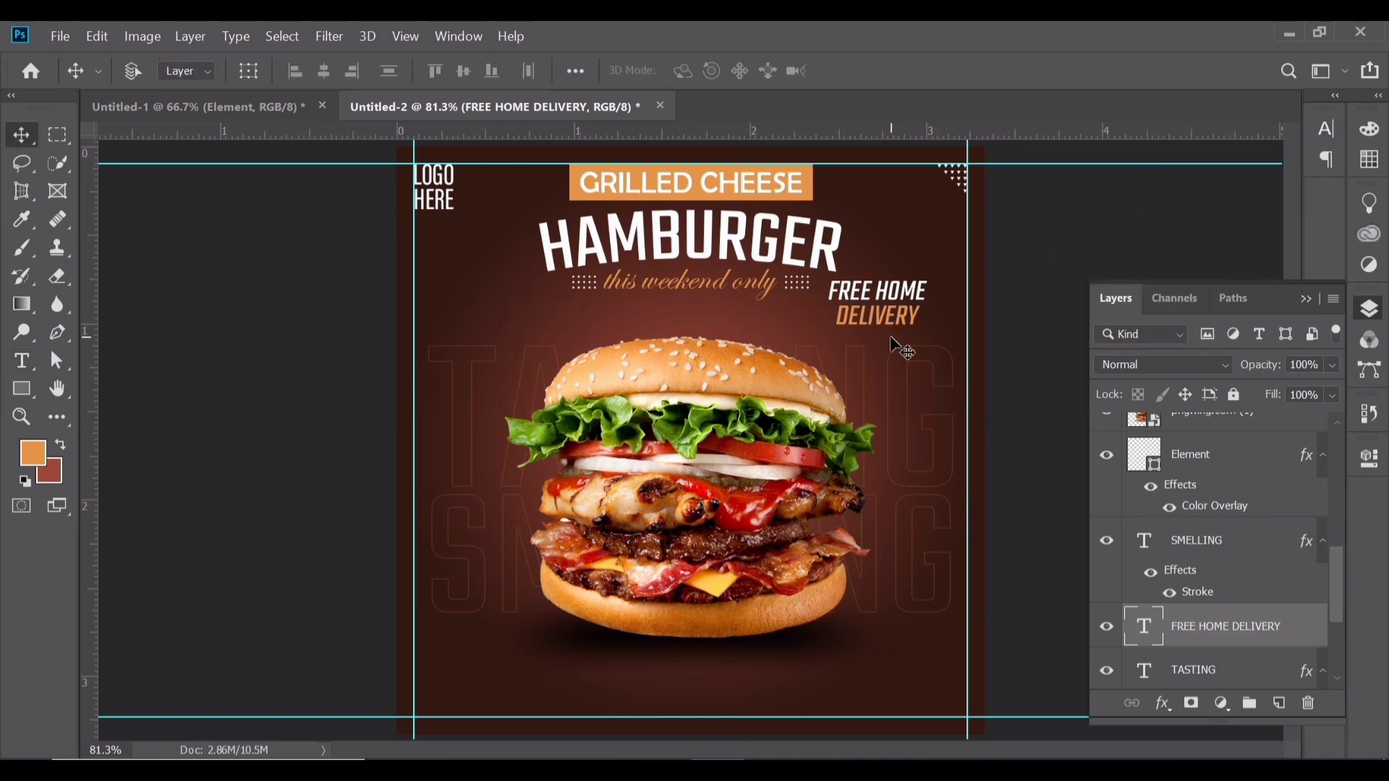
left_click_drag(889, 311, 928, 322)
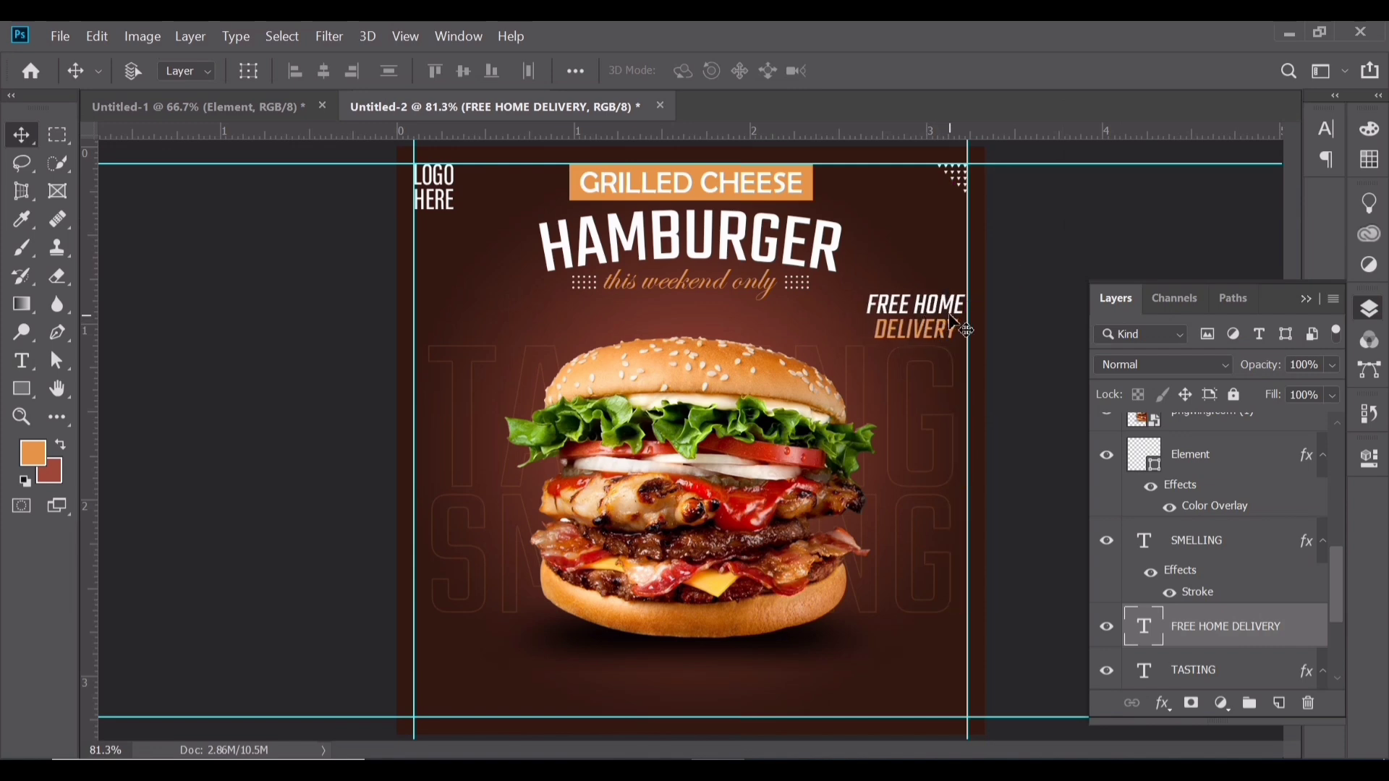
Reduce the height of the TASTING layer to about 88% from its upper edge, clearing the FREE HOME DELIVERY text.
right_click(912, 426)
left_click(917, 427)
key("ctrl+t")
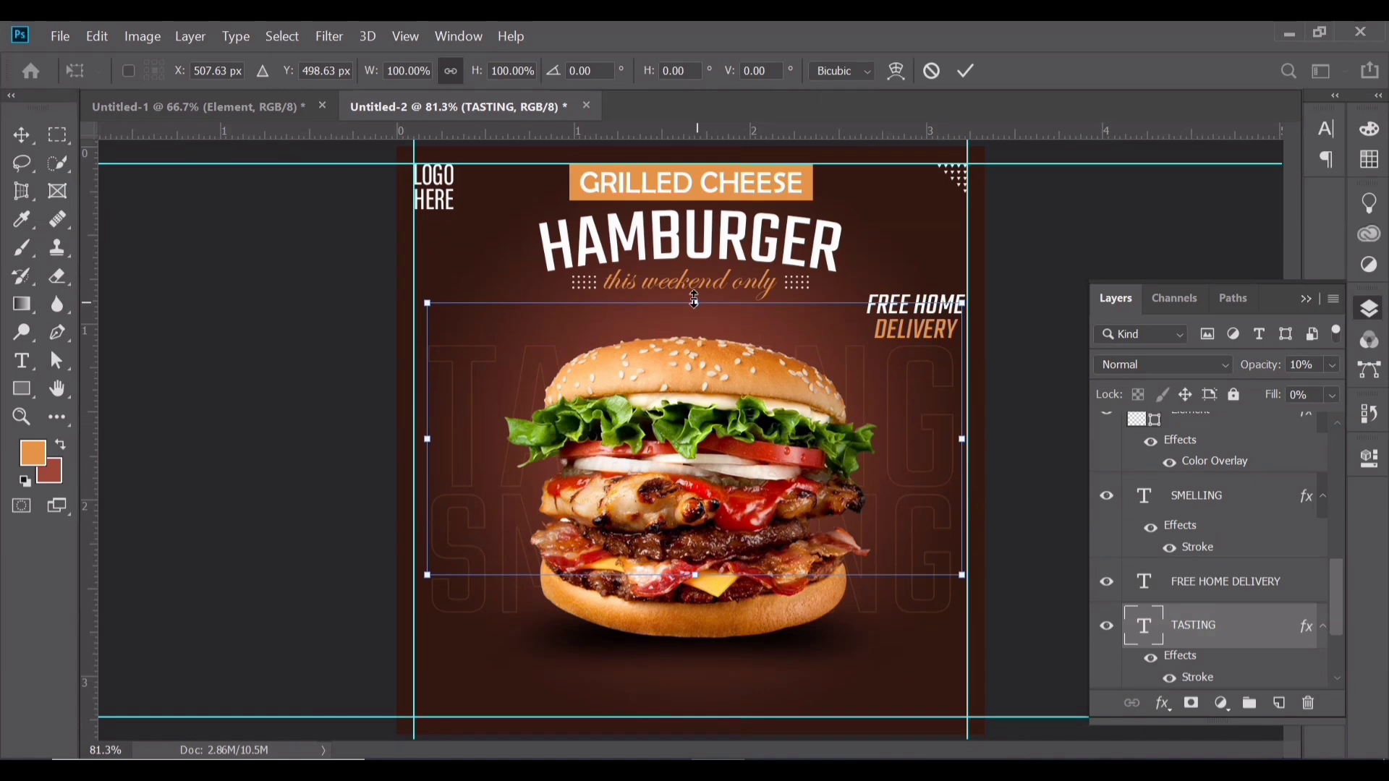
left_click_drag(695, 298, 695, 308)
left_click_drag(695, 313, 694, 327)
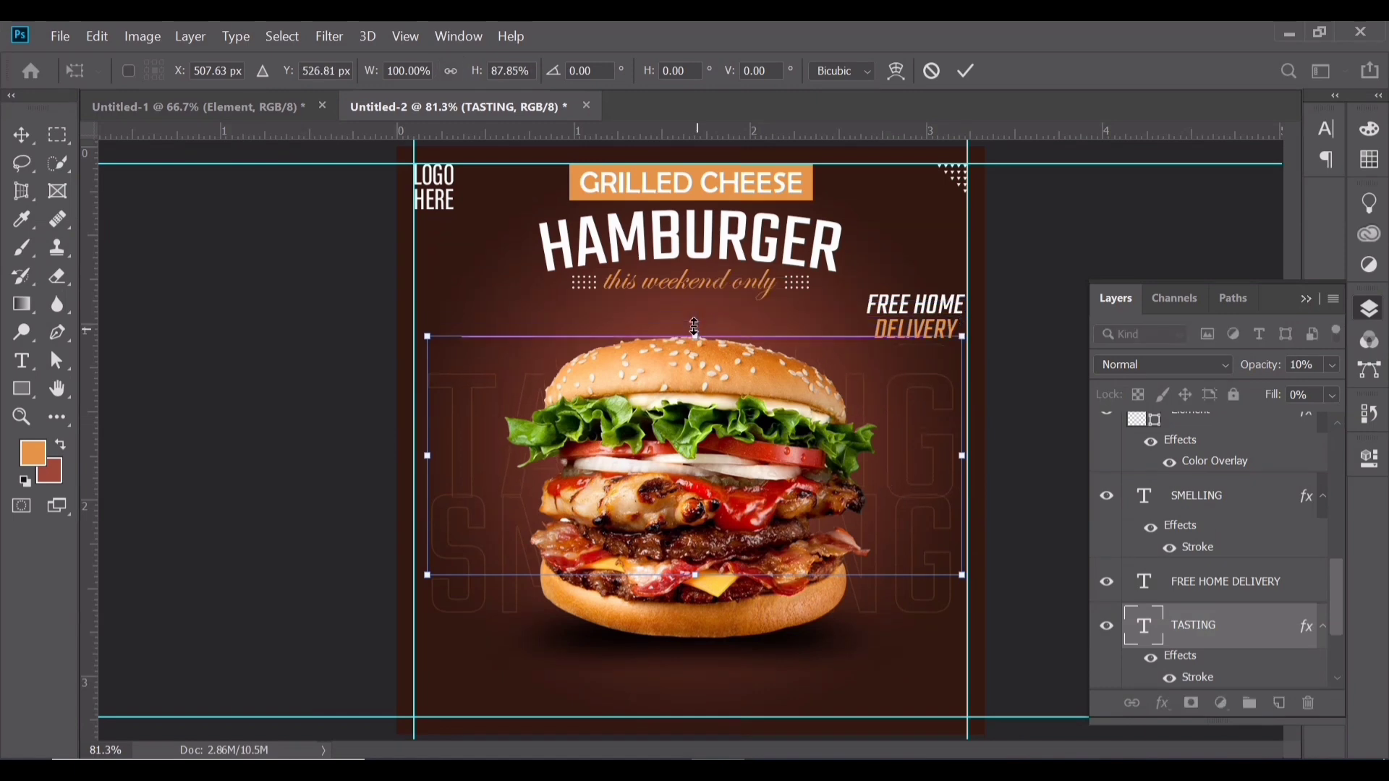
key("Return")
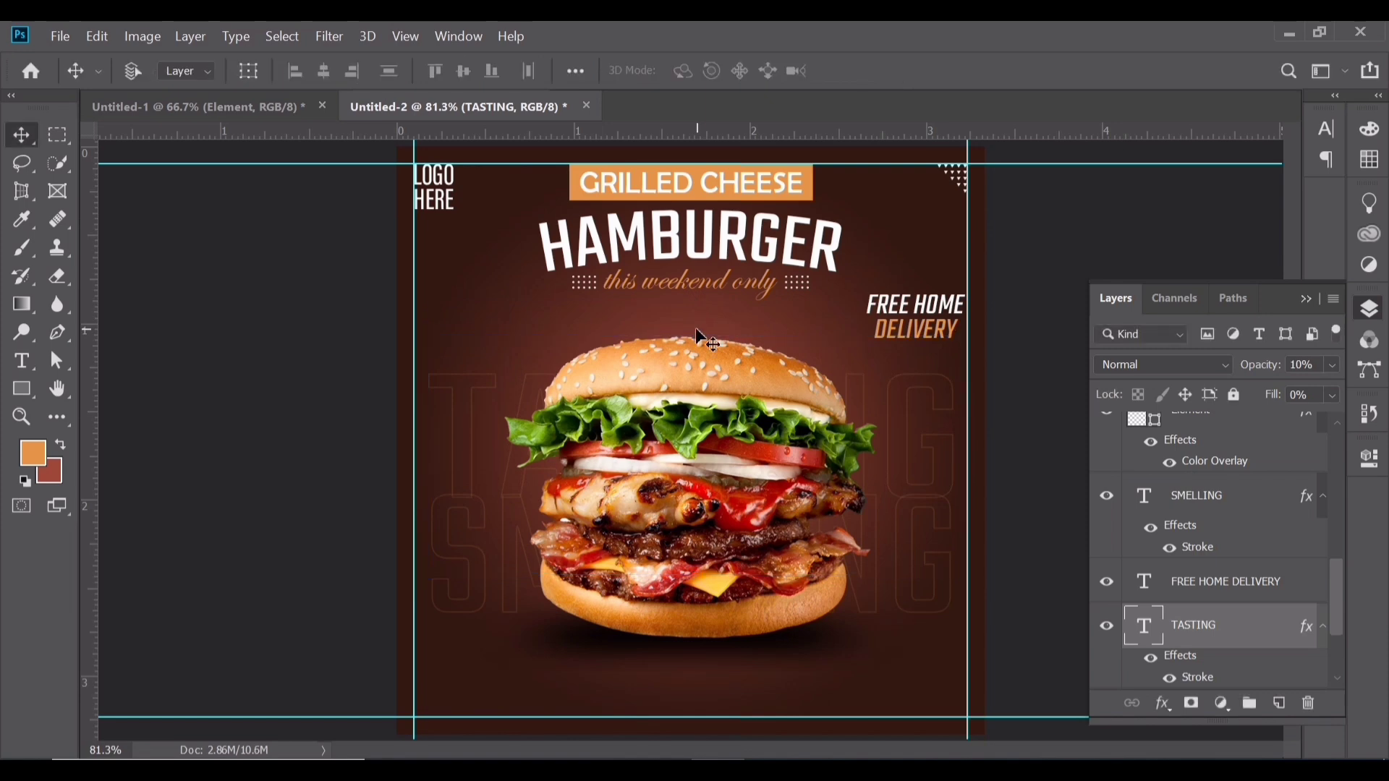
Reduce the height of the SMELLING layer slightly from its upper edge to open a gap below TASTING.
right_click(905, 564)
left_click(941, 571)
key("ctrl+t")
left_click_drag(689, 465, 690, 479)
key("Return")
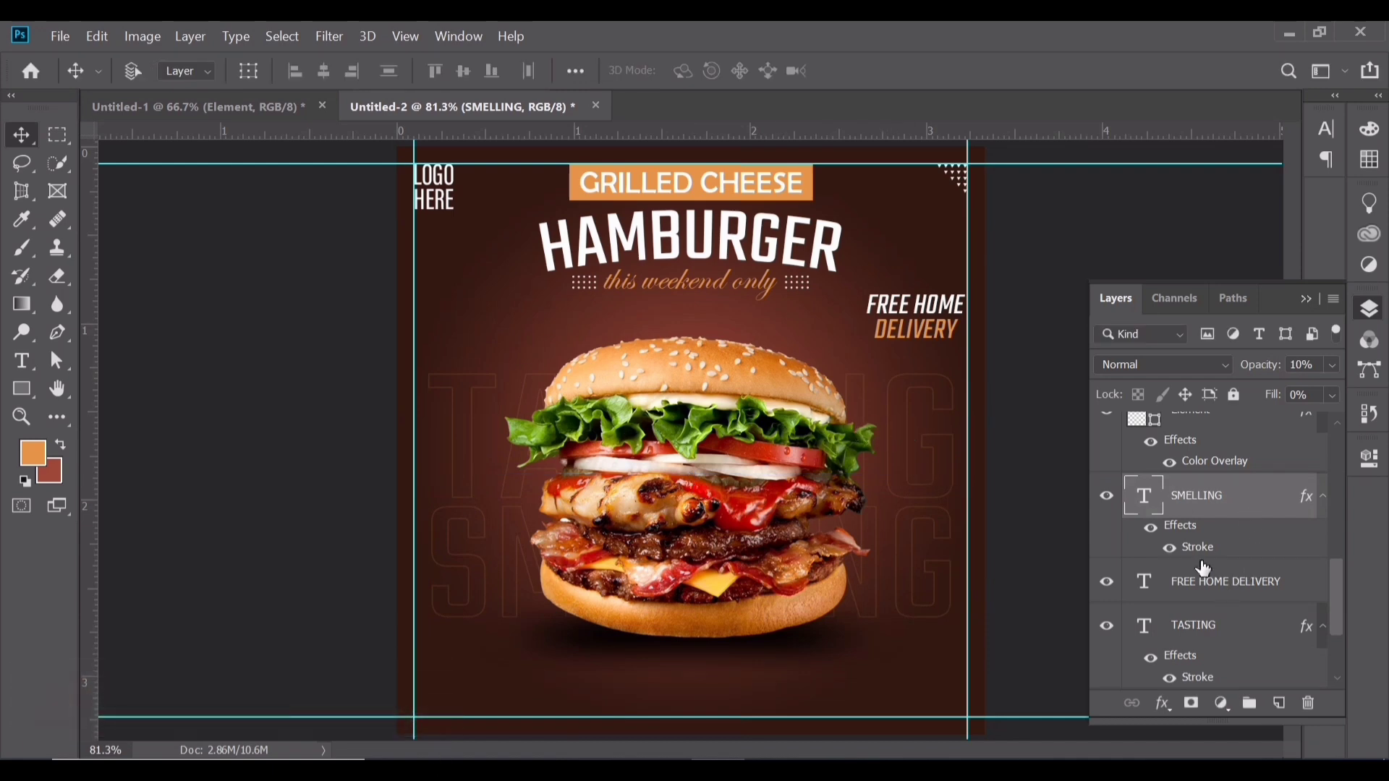
Select SMELLING and TASTING together and resize them to about 99% width and 96% height.
scroll(1207, 566, "up", 2)
scroll(1210, 560, "down", 3)
left_click(1207, 595, "ctrl")
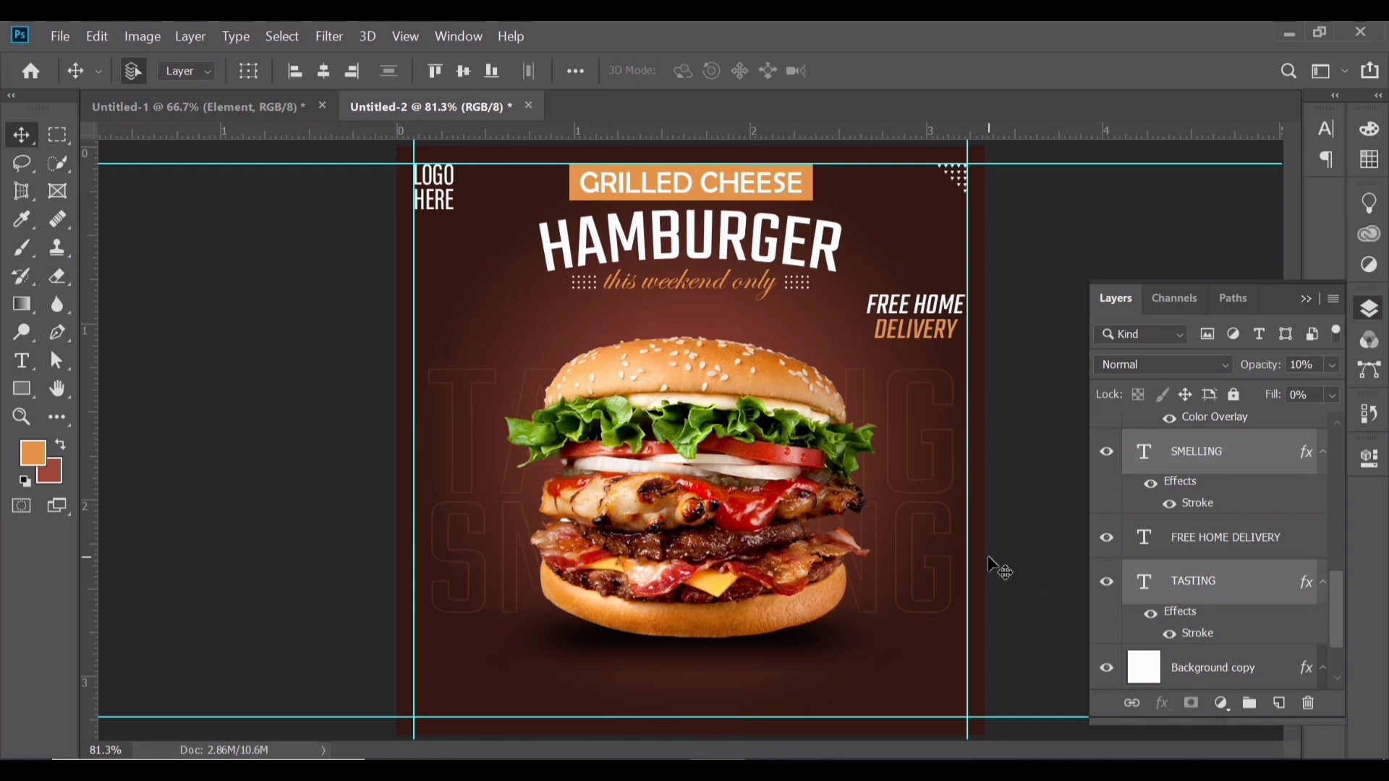
key("ctrl+t")
left_click_drag(681, 611, 684, 605)
left_click_drag(693, 374, 693, 375)
left_click_drag(941, 487, 952, 487)
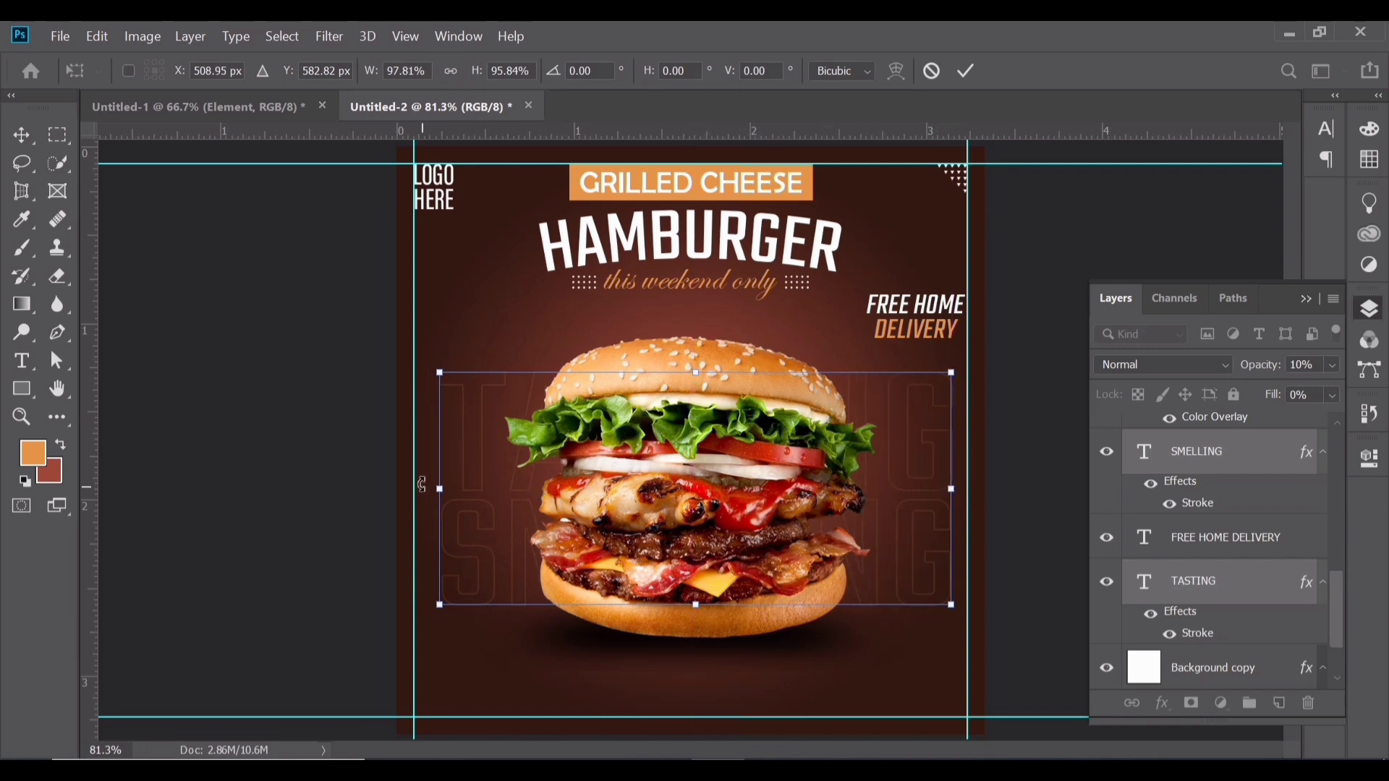
left_click_drag(440, 483, 432, 484)
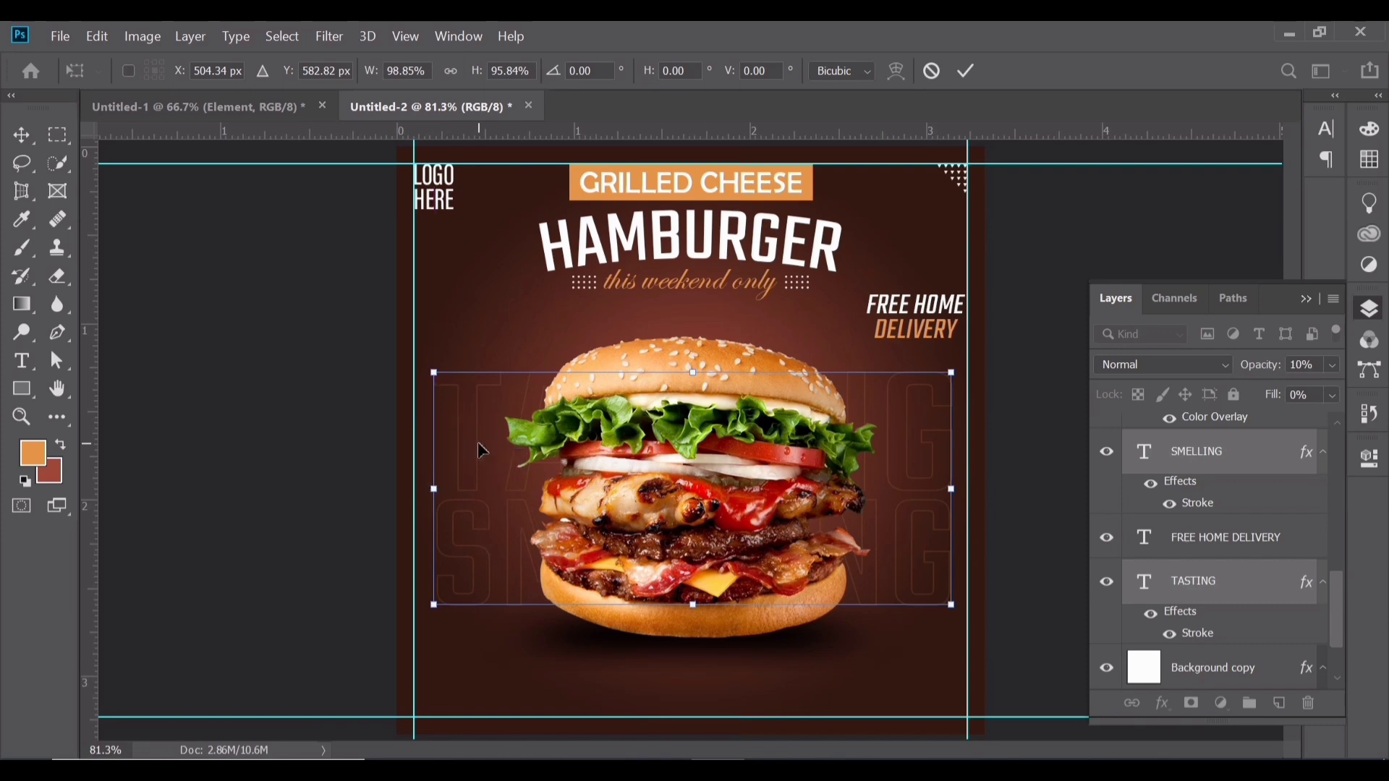
key("Return")
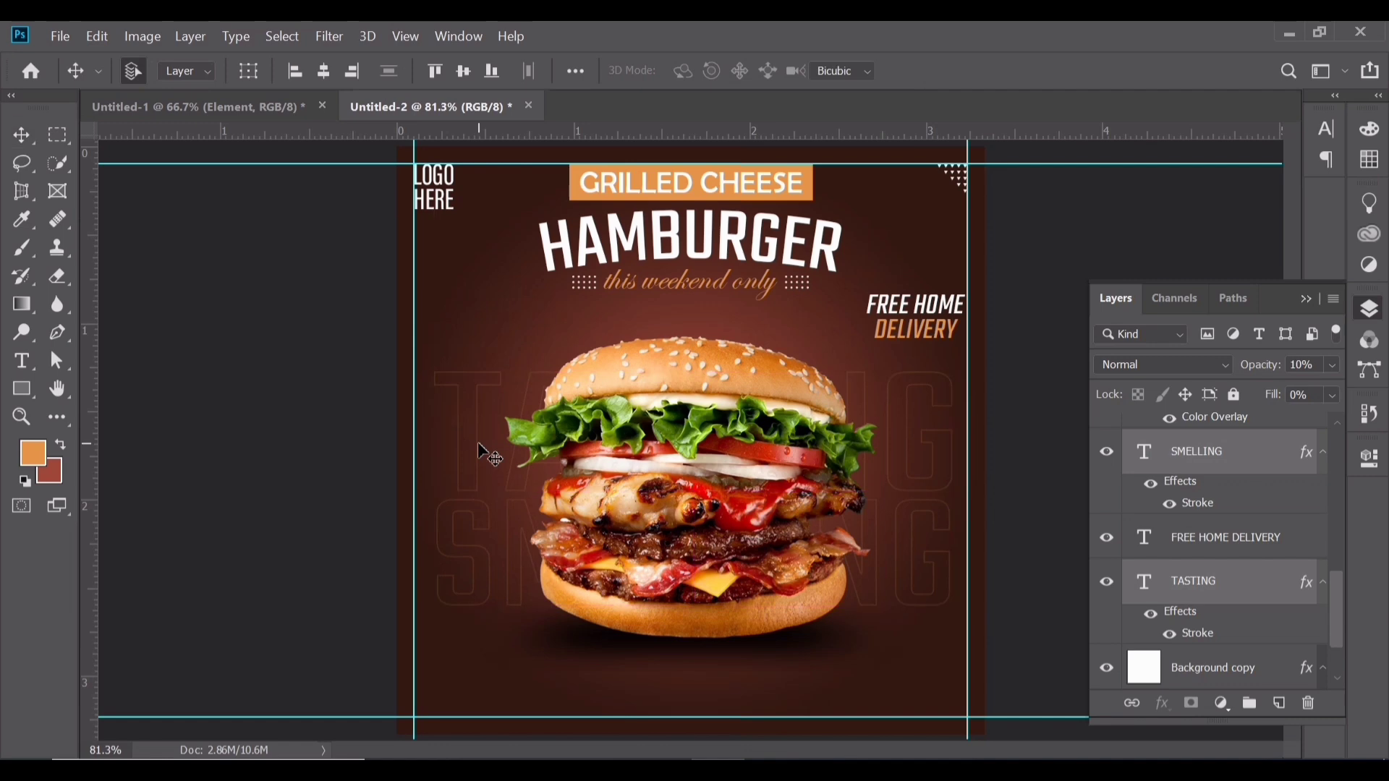
Widen SMELLING and TASTING to about 102% and center them horizontally on the canvas.
key("ctrl+t")
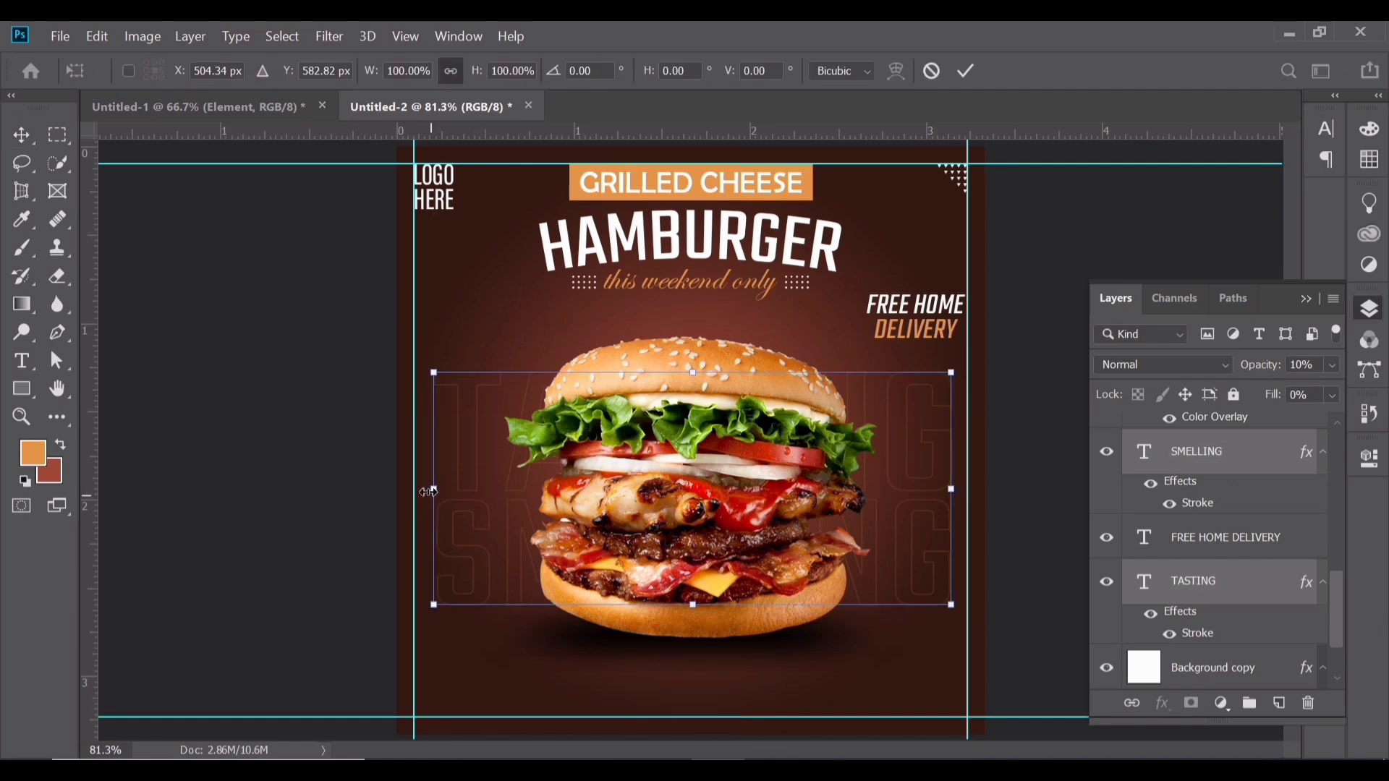
left_click_drag(421, 492, 420, 492)
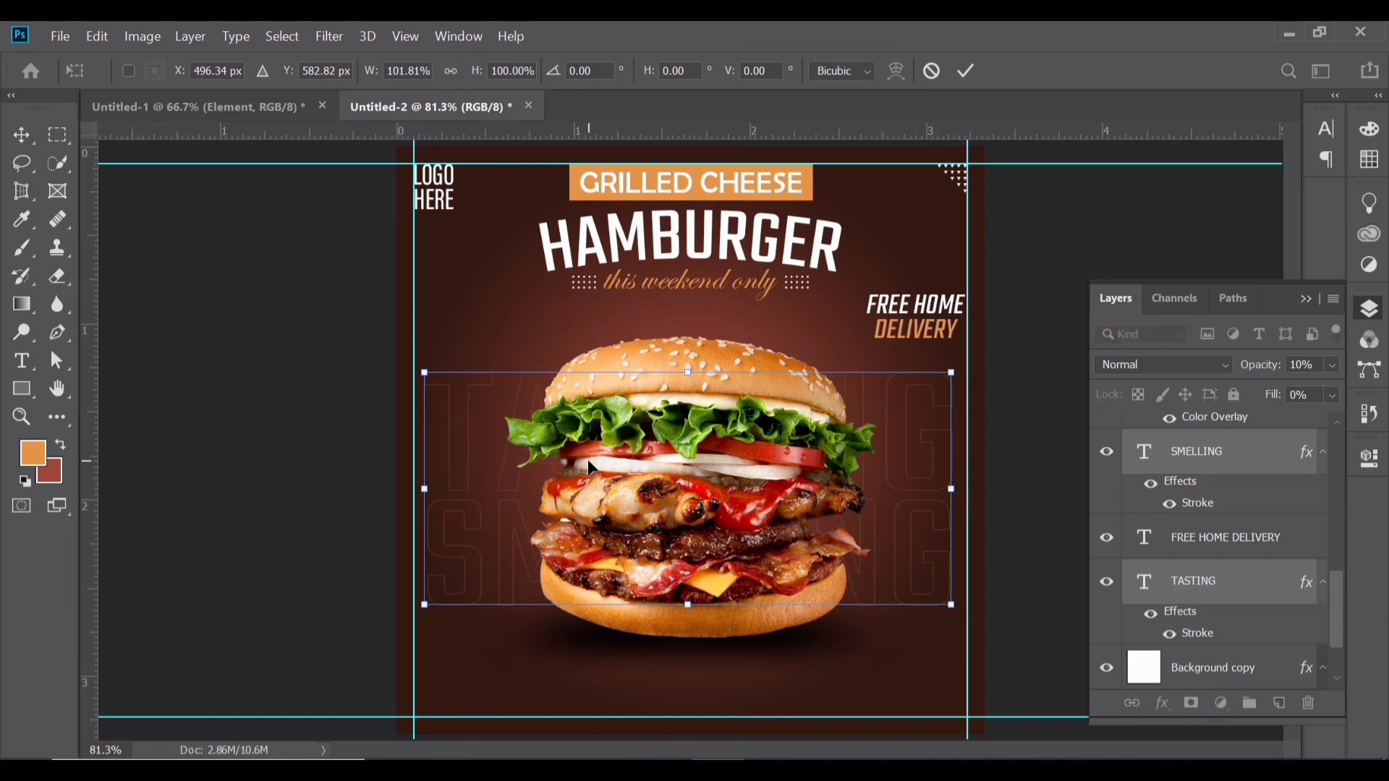
key("Return")
key("ctrl")
key("ctrl+a")
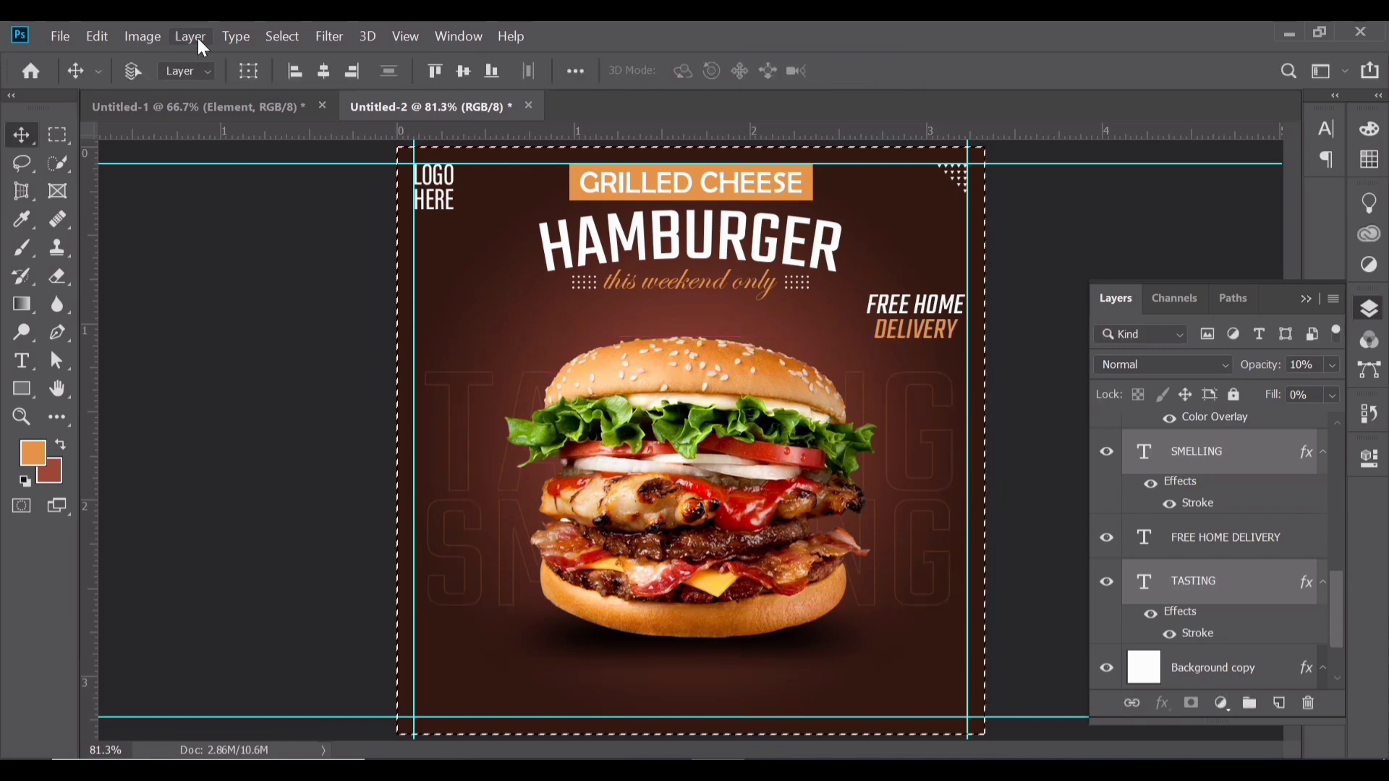
left_click(323, 71)
key("ctrl+d")
Move the FREE HOME DELIVERY text straight down by about 0.107 in, closer to the word TASTING.
right_click(911, 311)
left_click(941, 319)
left_click_drag(913, 317, 917, 336)
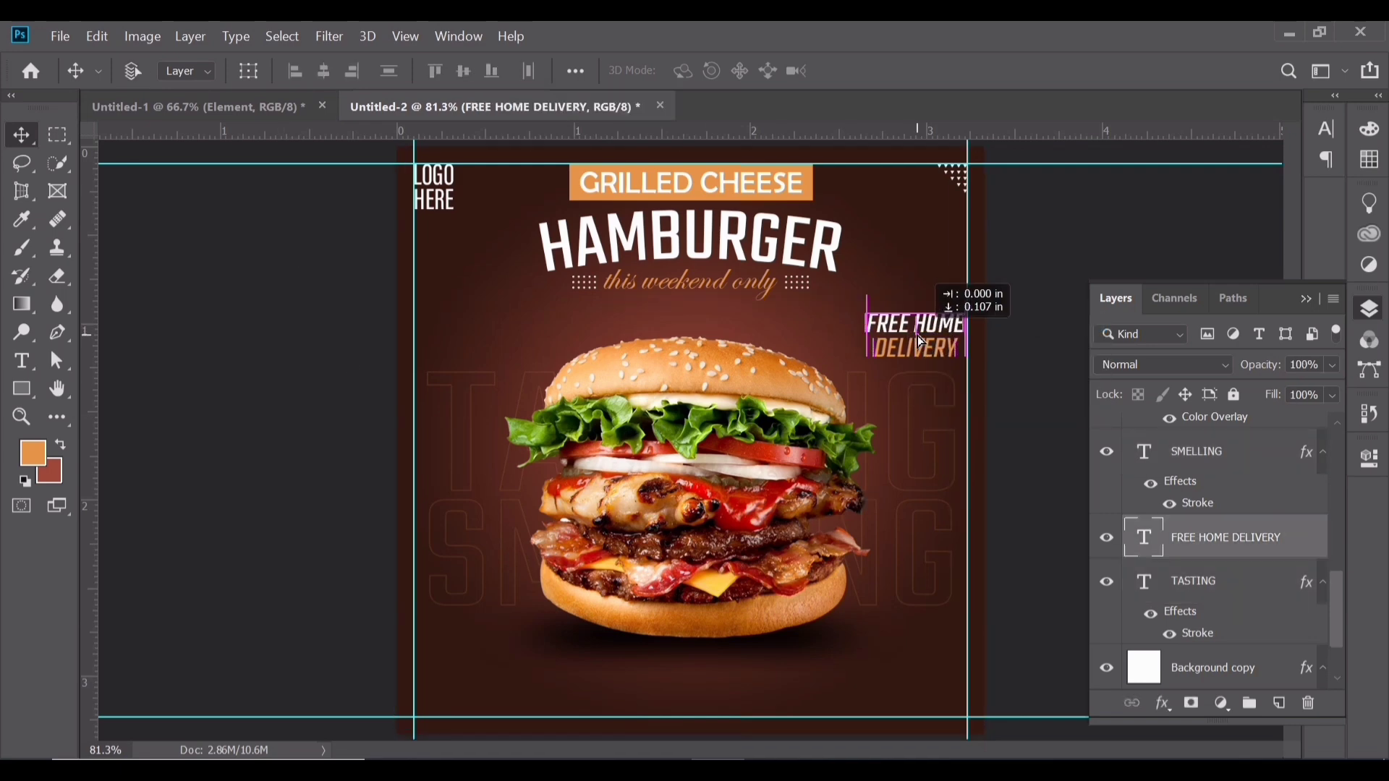
Set the FREE HOME DELIVERY text's tracking to 40 and shift it left to end at the right-hand guide.
left_click(1328, 130)
left_click_drag(1197, 206, 1201, 205)
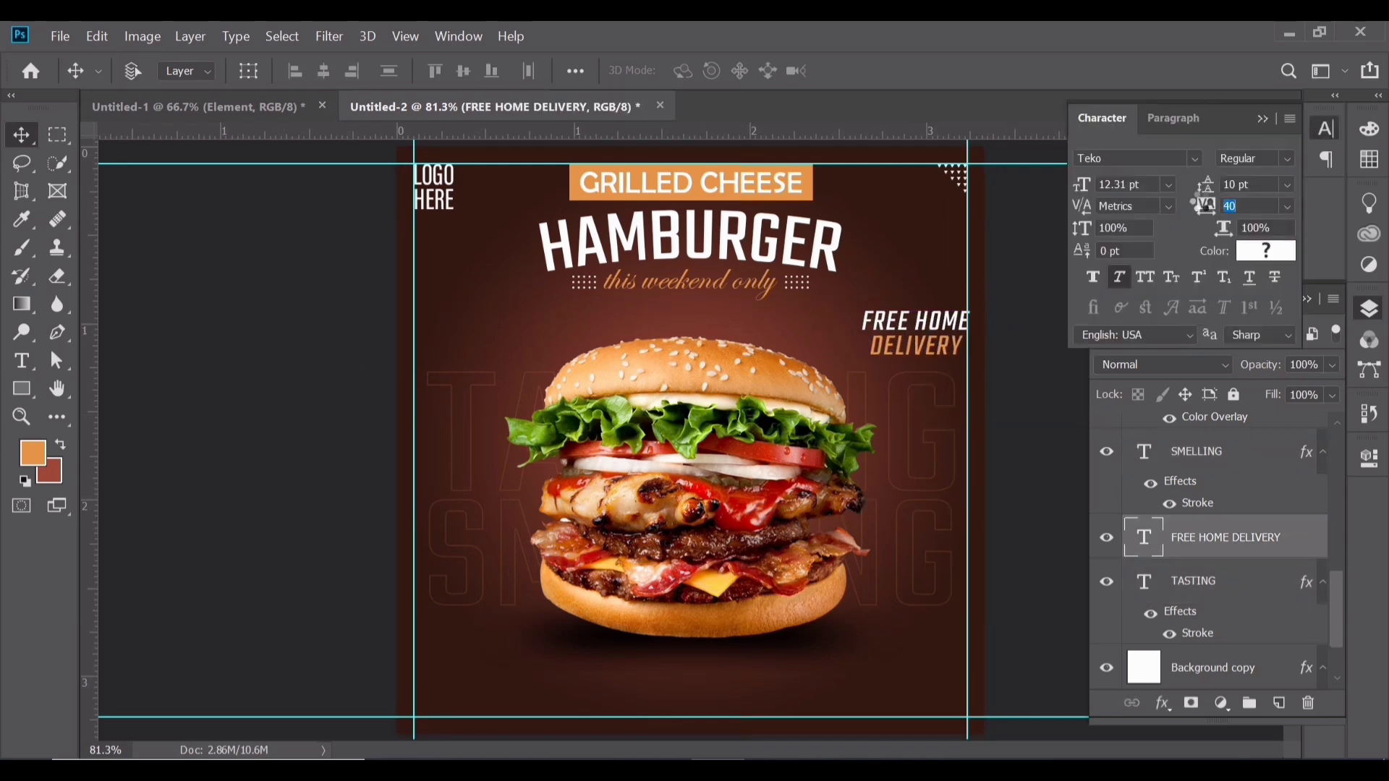
left_click(1263, 119)
left_click_drag(924, 324, 922, 324)
key("ctrl+t")
key("Return")
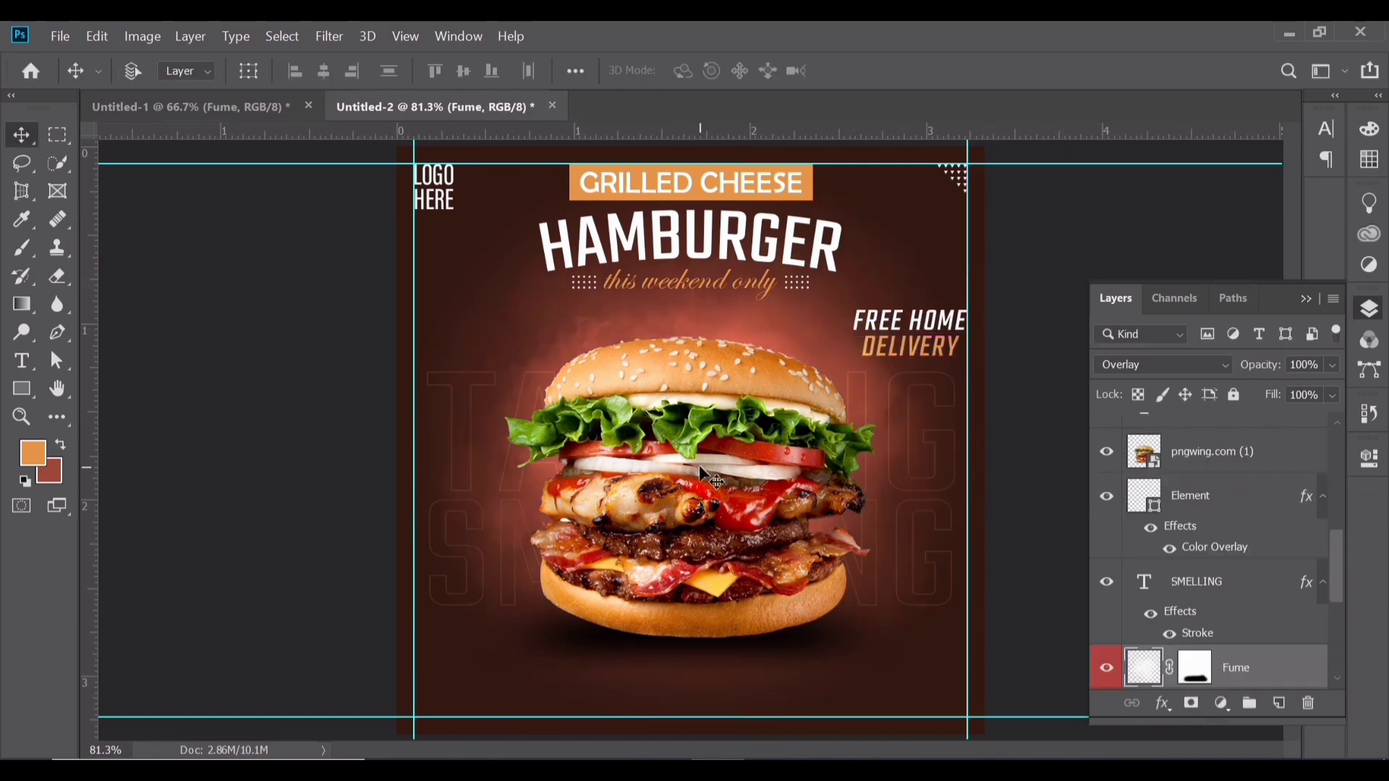
Lower the Fume smoke slightly and move its layer between the burger and Element layers.
left_click_drag(799, 332, 801, 376)
scroll(1182, 515, "down", 1)
left_click_drag(1232, 626, 1230, 439)
left_click(1190, 583)
scroll(1246, 579, "down", 1)
scroll(1214, 632, "up", 1)
Reduce the Fume smoke slightly from its upper edge and, with its mask selected, from its lower edge.
left_click(1223, 459)
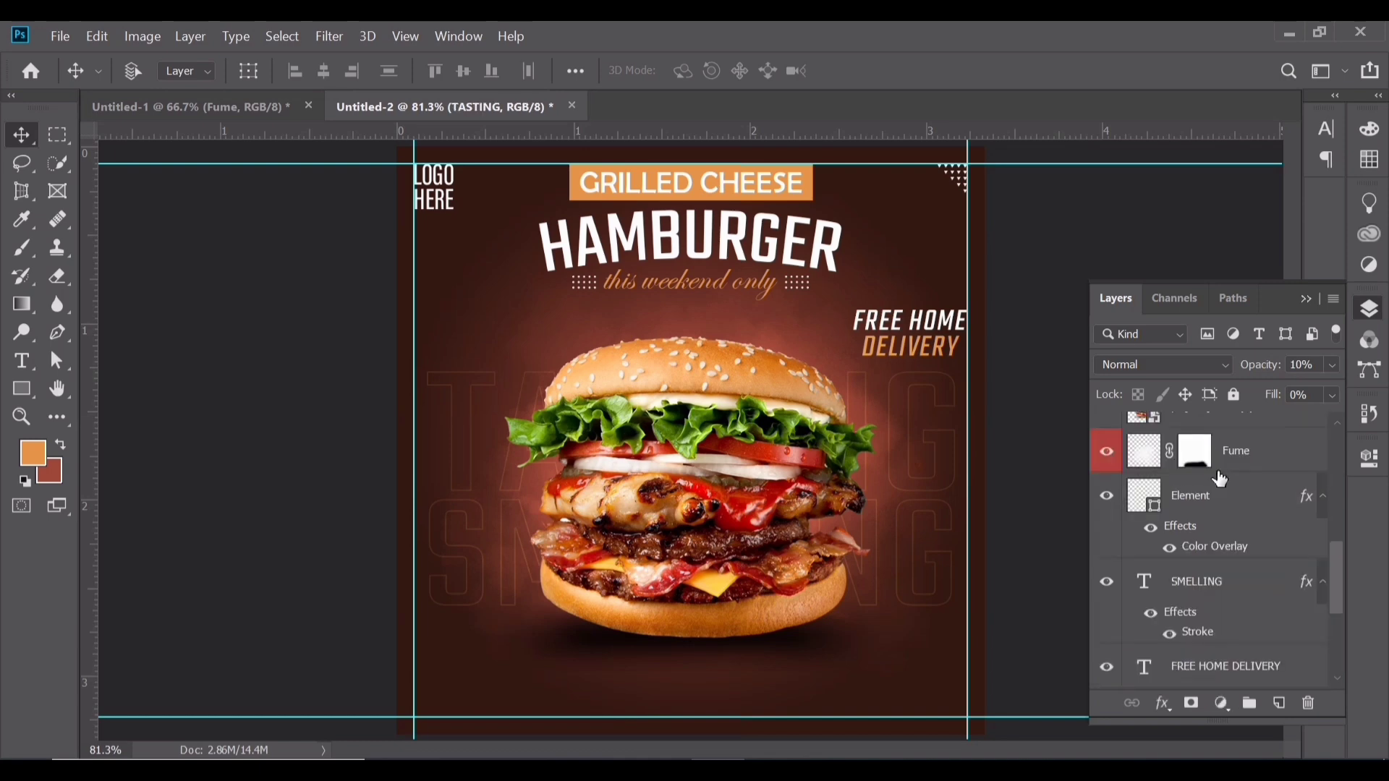
key("ctrl+t")
left_click_drag(690, 235, 684, 257)
key("Return")
left_click(1194, 451)
key("ctrl+t")
mouse_move(708, 734)
left_mouse_down()
mouse_move(694, 712)
mouse_move(693, 738)
mouse_move(693, 716)
left_mouse_up()
key("Return")
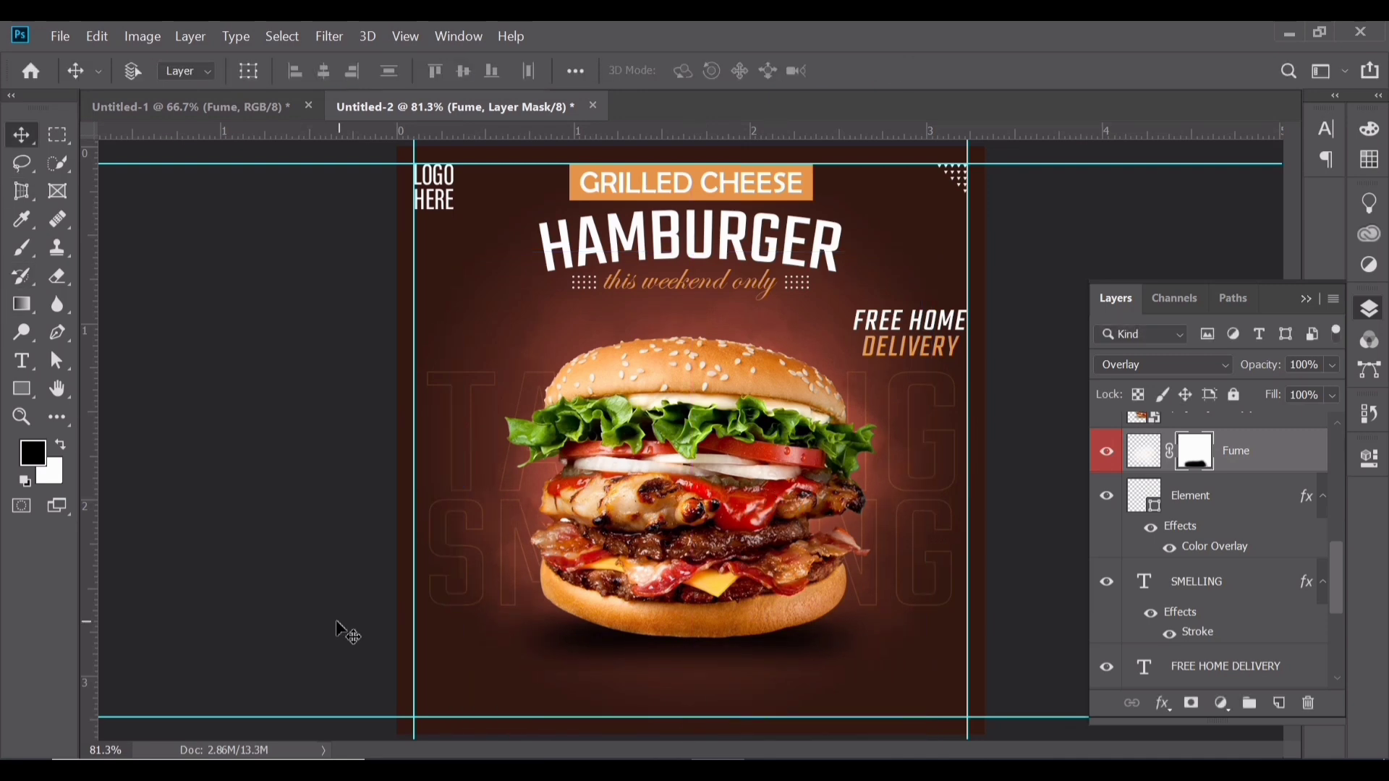
Add left-aligned white text reading FOR DELIVERY with the phone number on a second line in the design's lower-left corner.
key("t")
left_click(438, 679)
type("FOR DELIVERY")
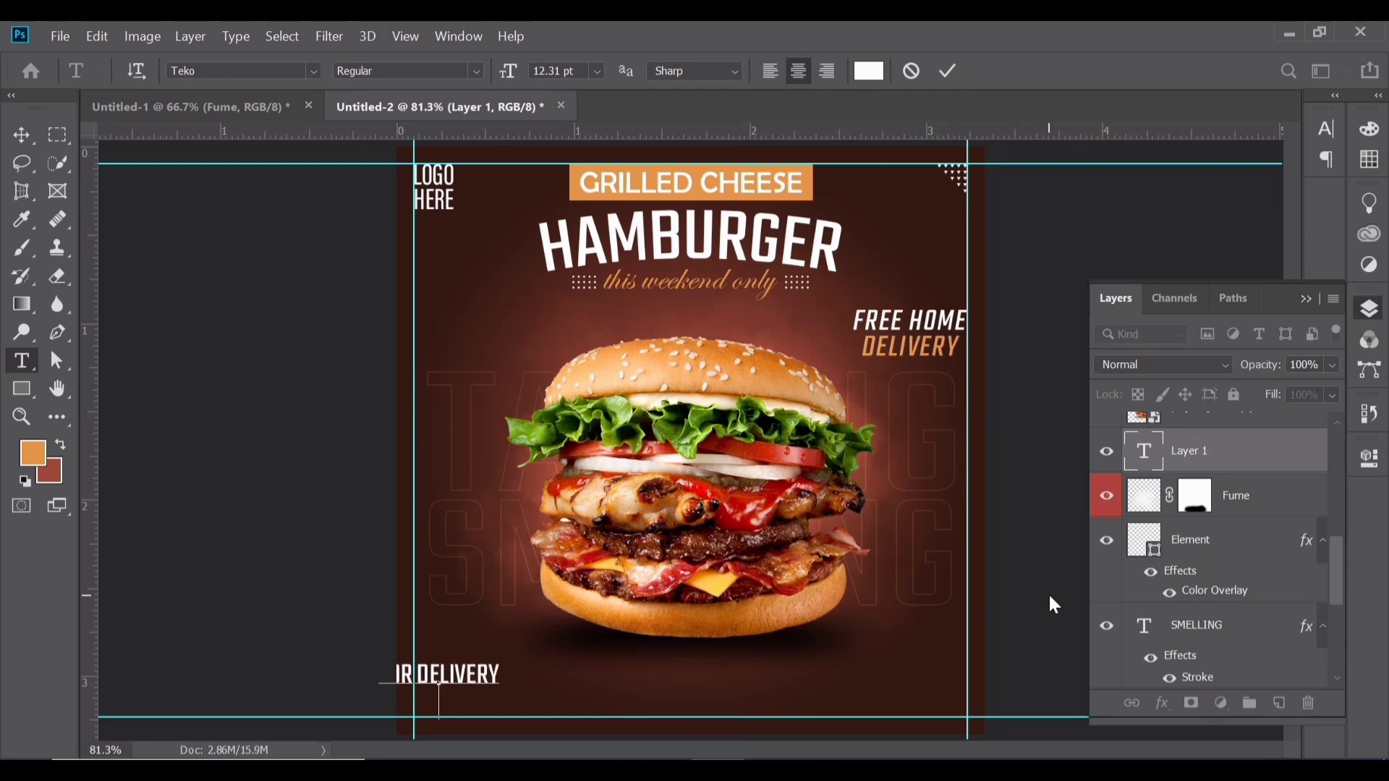
type(" 123-456-7890")
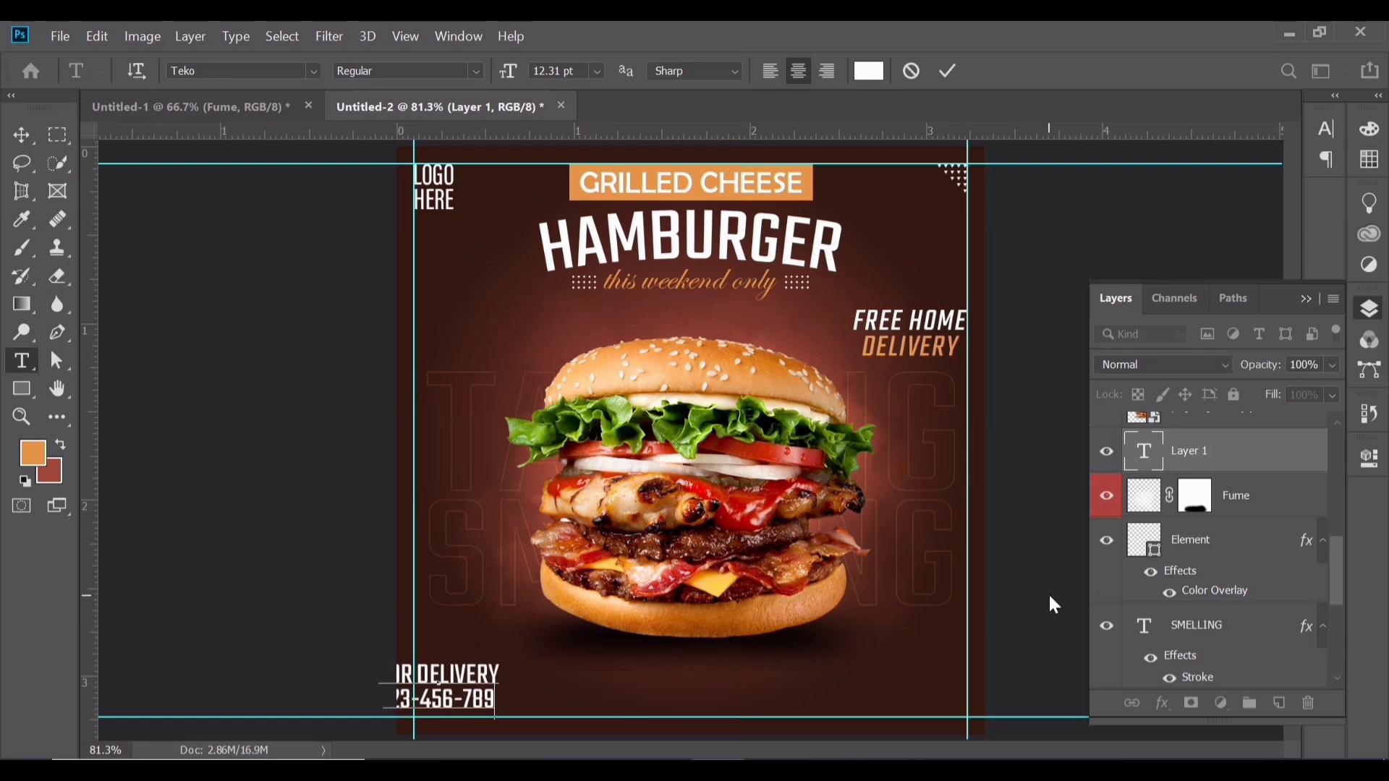
key("ctrl+a")
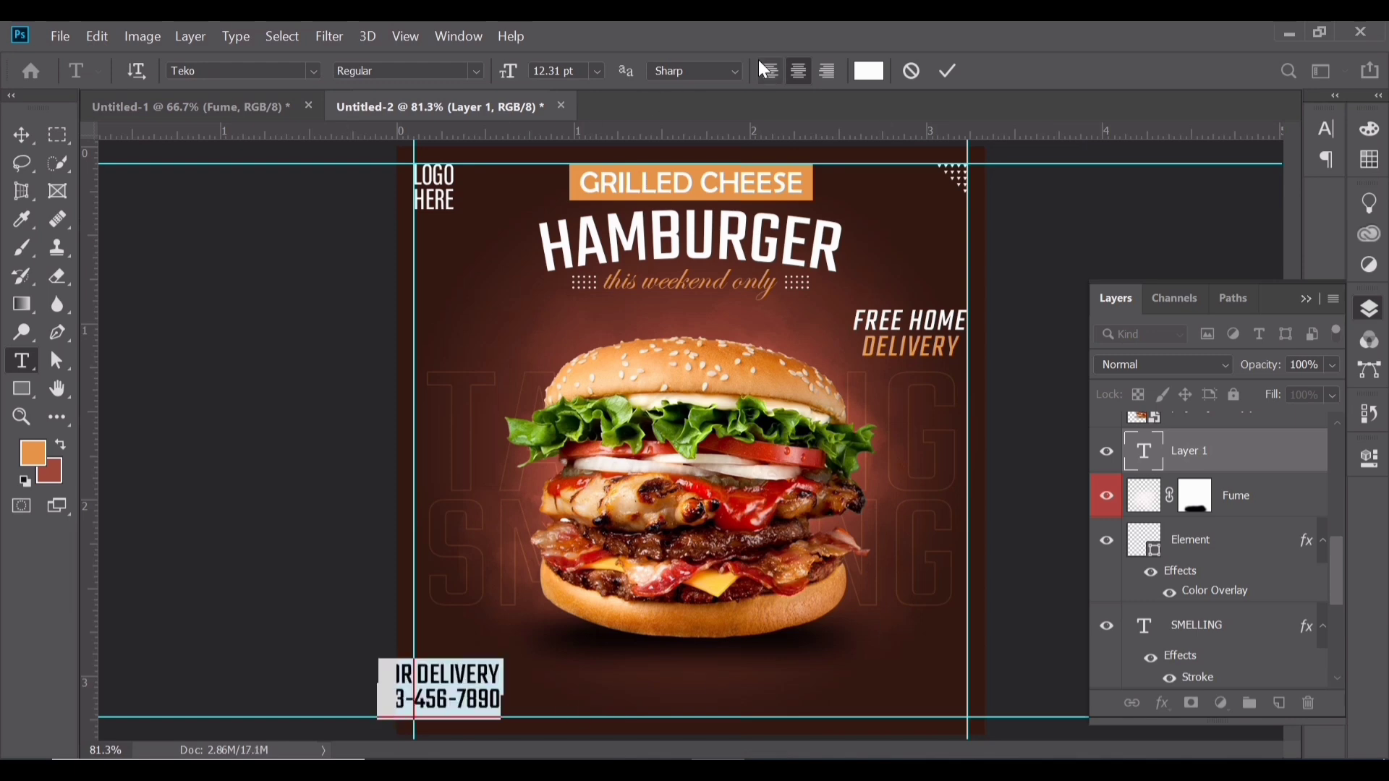
left_click(768, 71)
Reduce the FOR DELIVERY line to 10.31 pt and commit the text.
left_click_drag(560, 660, 433, 660)
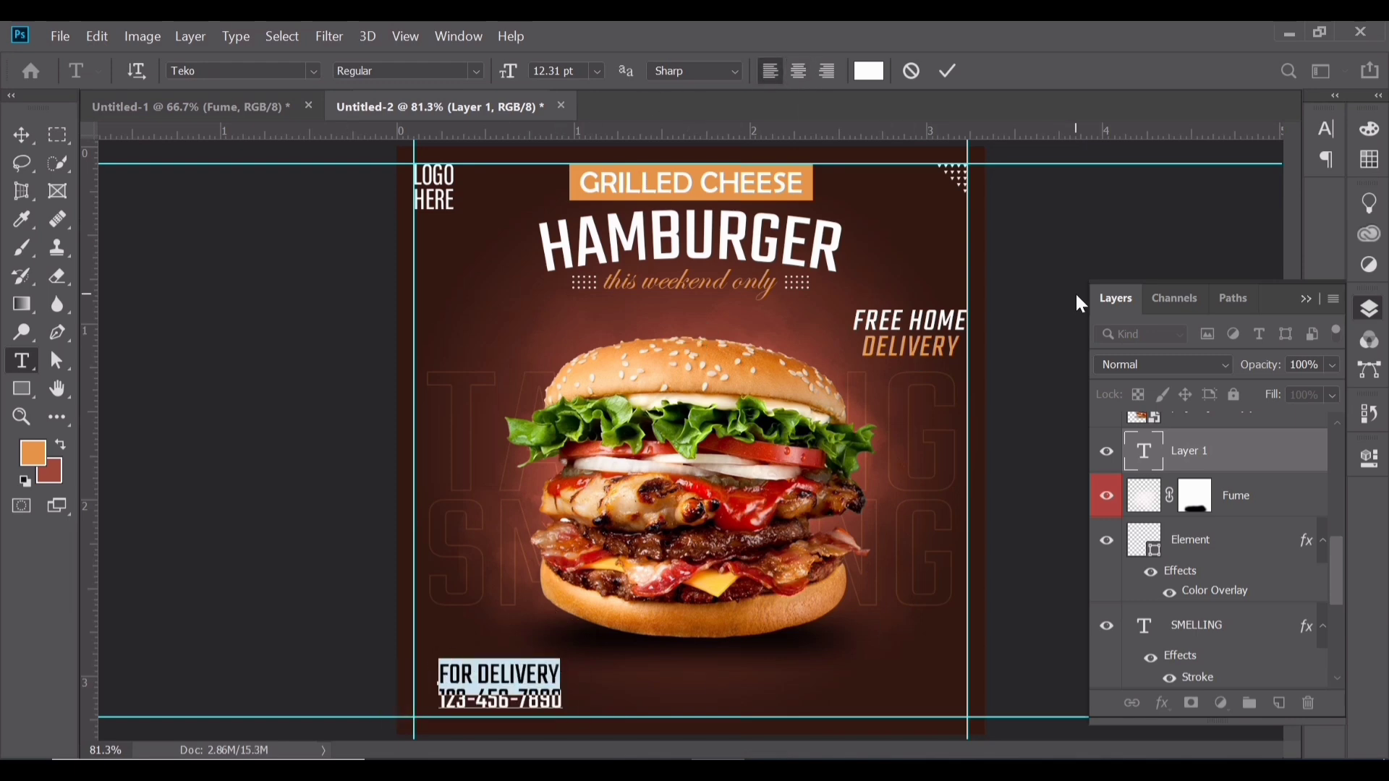
left_click(1325, 129)
left_click_drag(1083, 190, 1074, 192)
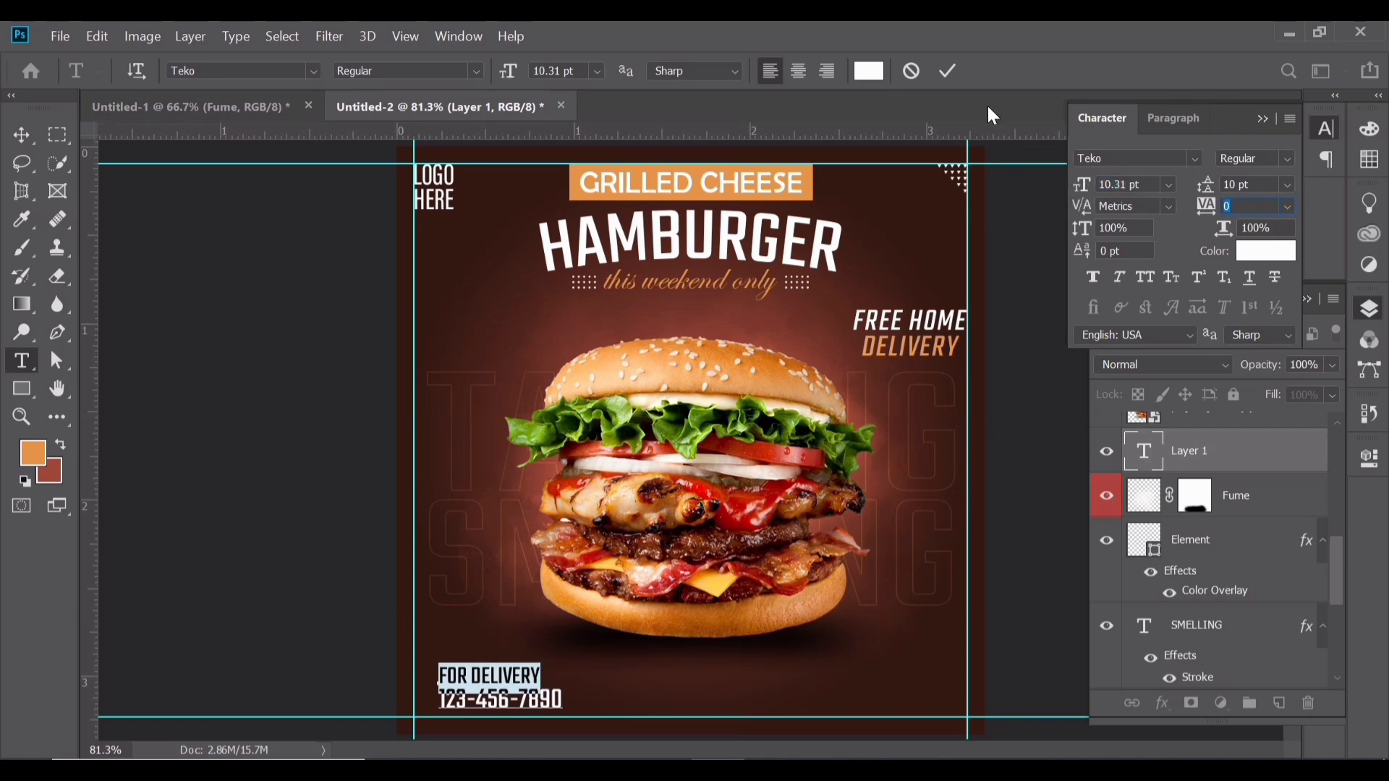
left_click(948, 71)
left_click(22, 136)
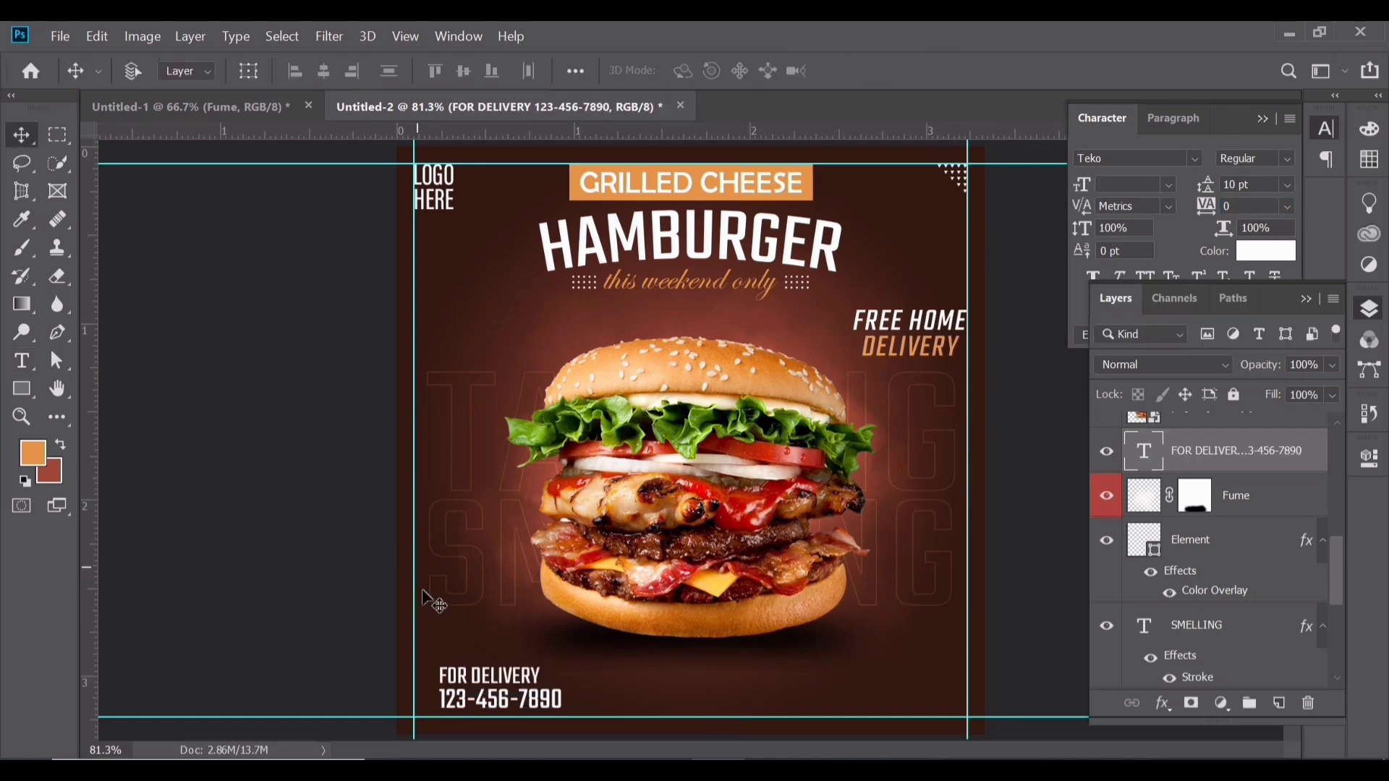
Color the phone number line orange by sampling the GRILLED CHEESE banner.
double_click(530, 702)
left_click_drag(564, 701, 498, 689)
left_click(869, 70)
left_click(700, 190)
left_click(1235, 298)
key("Escape")
Shrink the FOR DELIVERY contact text slightly and nudge it down and left toward the corner where the guides meet.
key("ctrl+t")
key("Return")
key("Down")
key("Down")
key("Down")
key("Down")
key("Down")
key("Down")
key("Left")
key("Left")
key("Left")
key("Left")
key("Left")
key("Left")
key("Left")
key("Left")
key("Left")
key("Left")
key("Left")
key("Left")
key("Left")
key("Left")
key("Left")
key("Left")
key("Left")
key("Left")
key("Left")
key("Left")
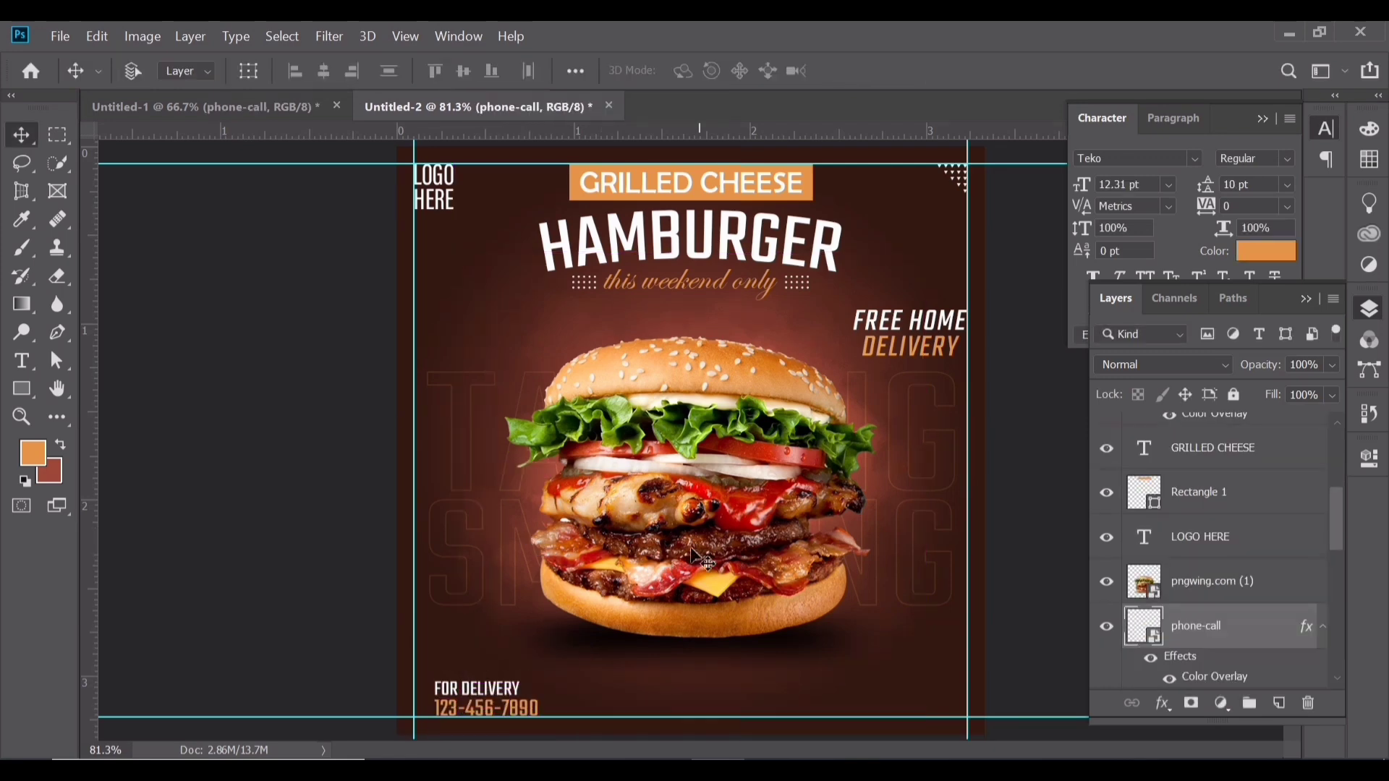
Move the phone-call icon just before the phone number, against the left-hand guide.
mouse_move(564, 586)
left_mouse_down()
mouse_move(484, 583)
mouse_move(550, 583)
left_mouse_up()
key("z")
left_click_drag(687, 324, 641, 322)
key("v")
left_click_drag(673, 222, 481, 590)
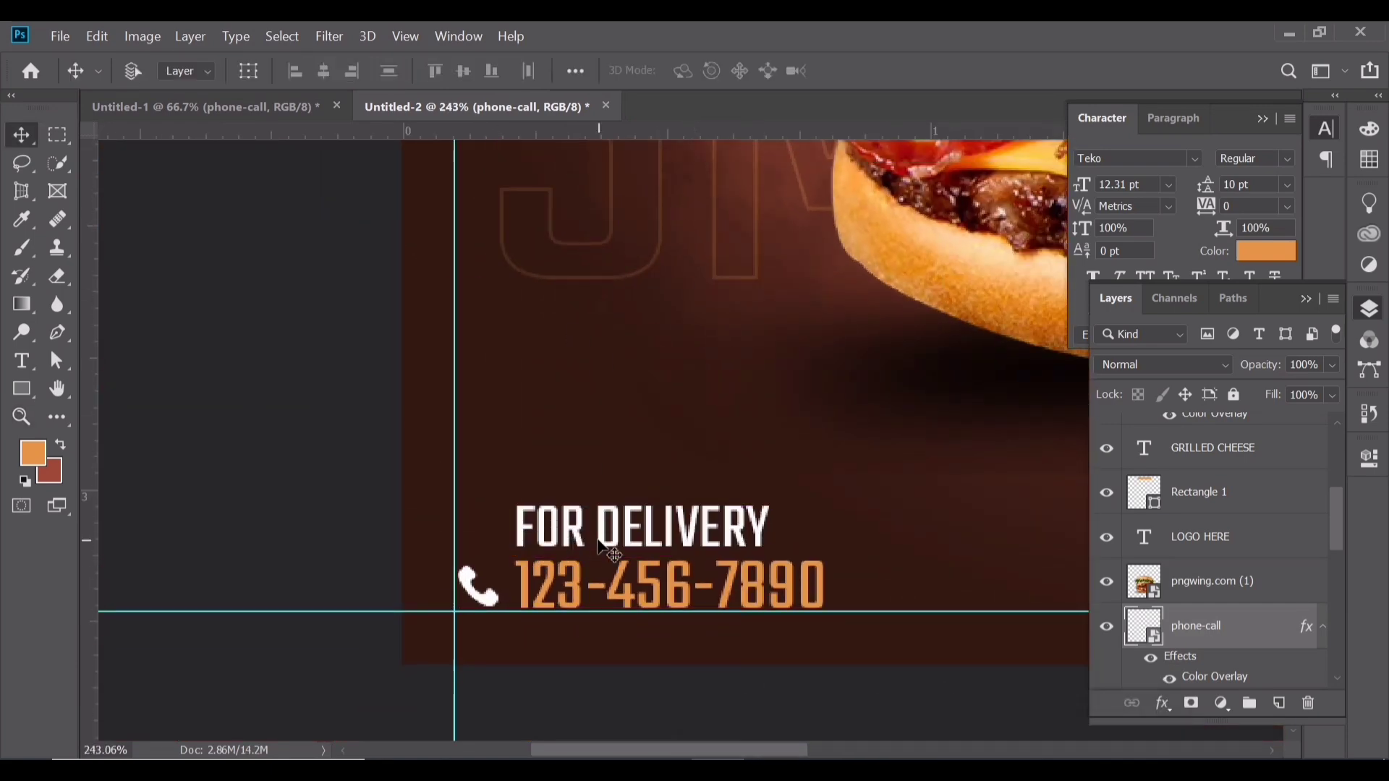
Shift the delivery contact text closer to the phone icon and scale it down slightly.
right_click(576, 575)
left_click(594, 589)
left_click_drag(593, 590, 585, 592)
key("ctrl+t")
left_click_drag(661, 491, 662, 498)
key("Return")
key("ctrl+t")
key("Return")
double_click(1139, 664)
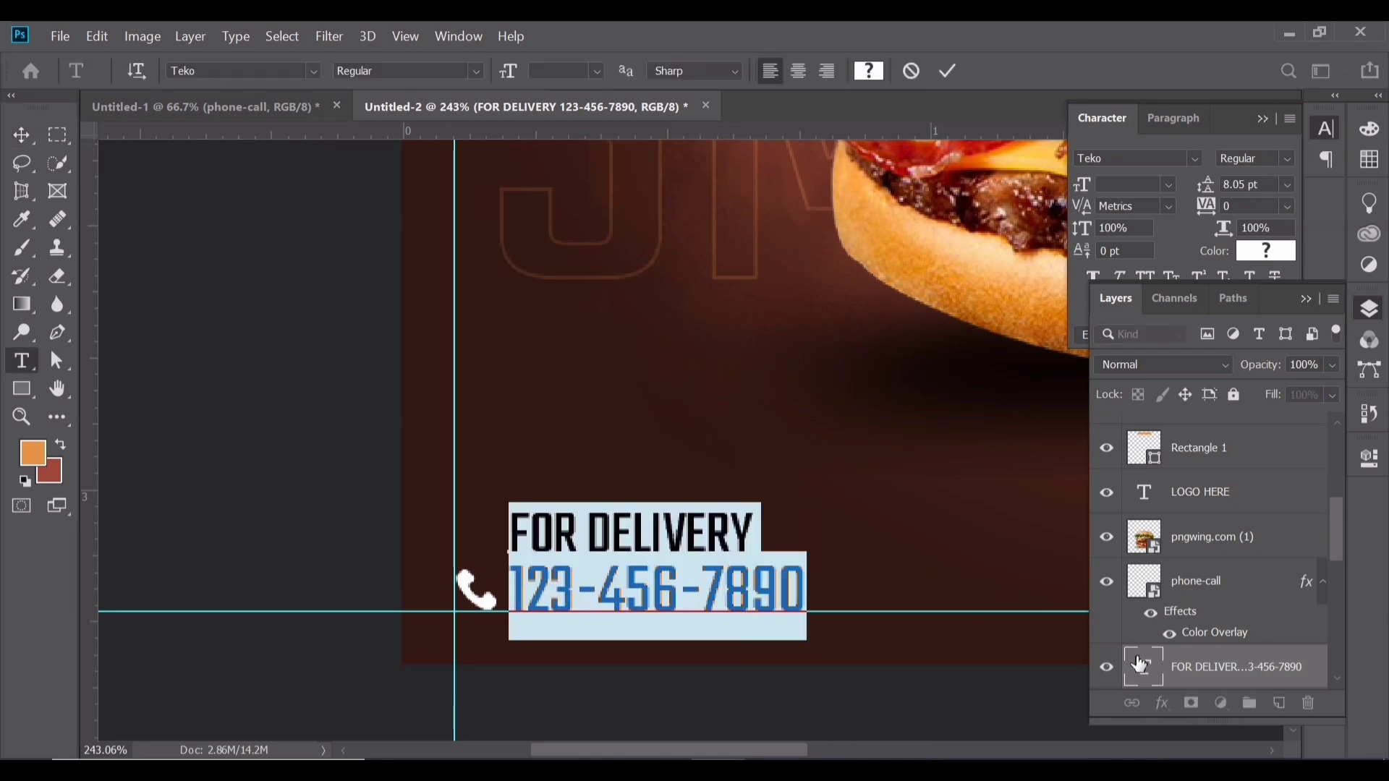
left_click(783, 483)
key("ctrl+0")
left_click(22, 363)
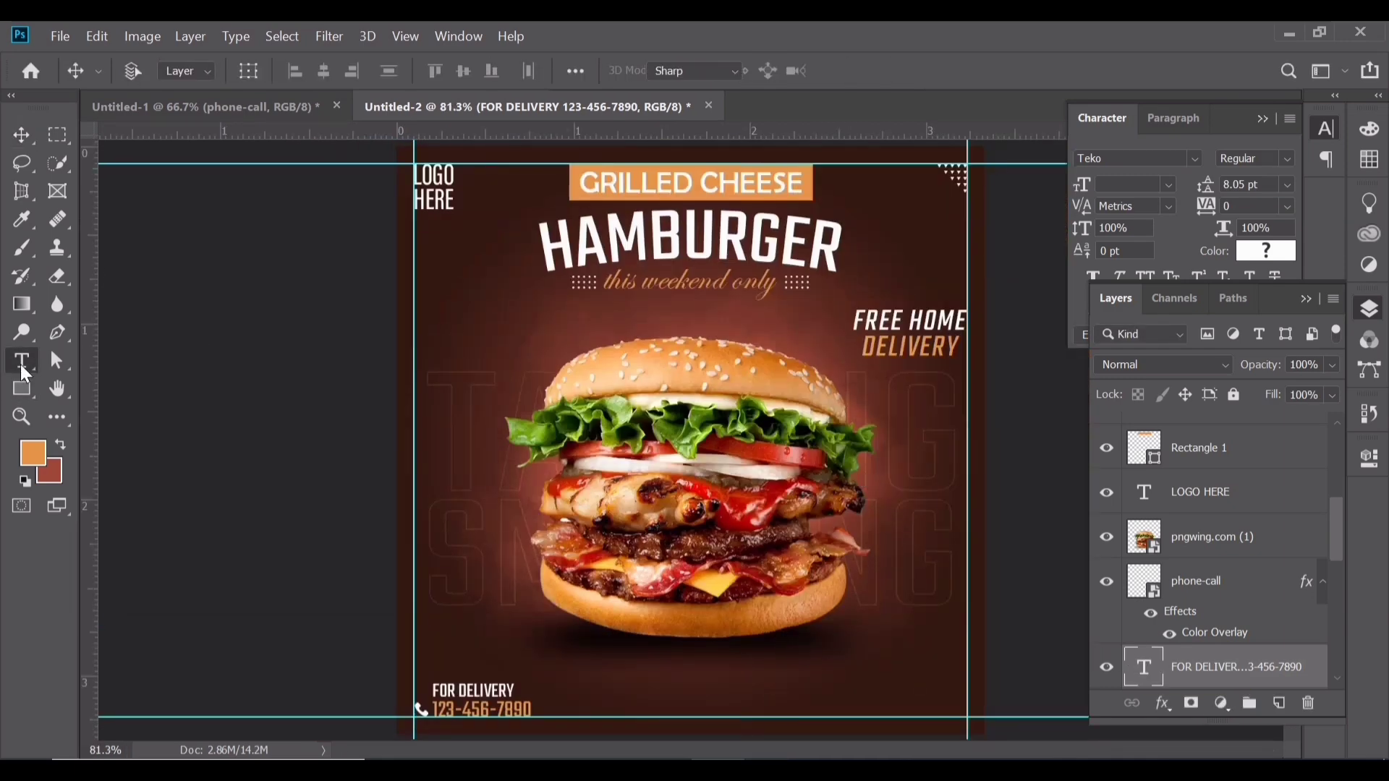
left_click(811, 659)
left_click(22, 136)
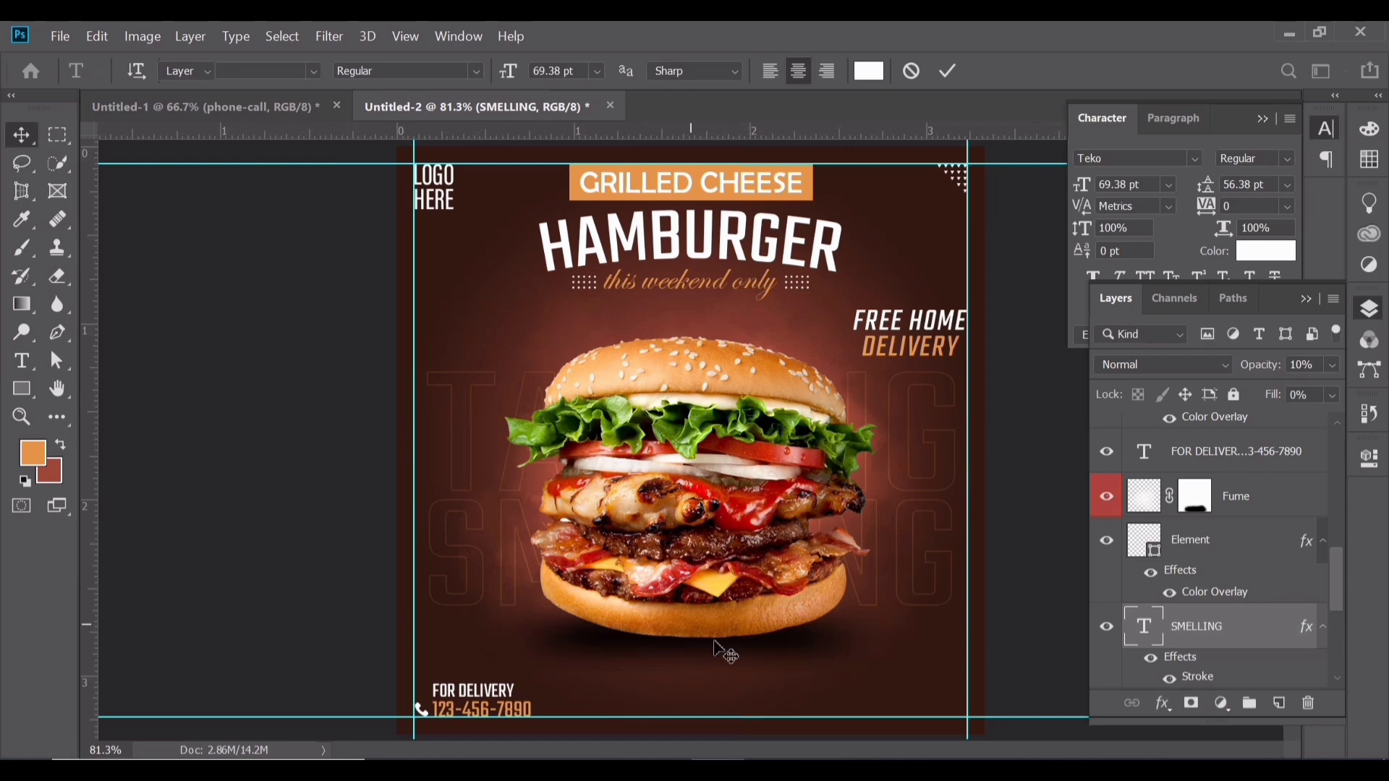
Add white centered text reading NOW OFFERING with 24/7 DELIVERY on a second line below the burger.
left_click(21, 361)
left_click(686, 706)
type("NOW OFFER")
key("BackSpace")
key("BackSpace")
type("FERING ")
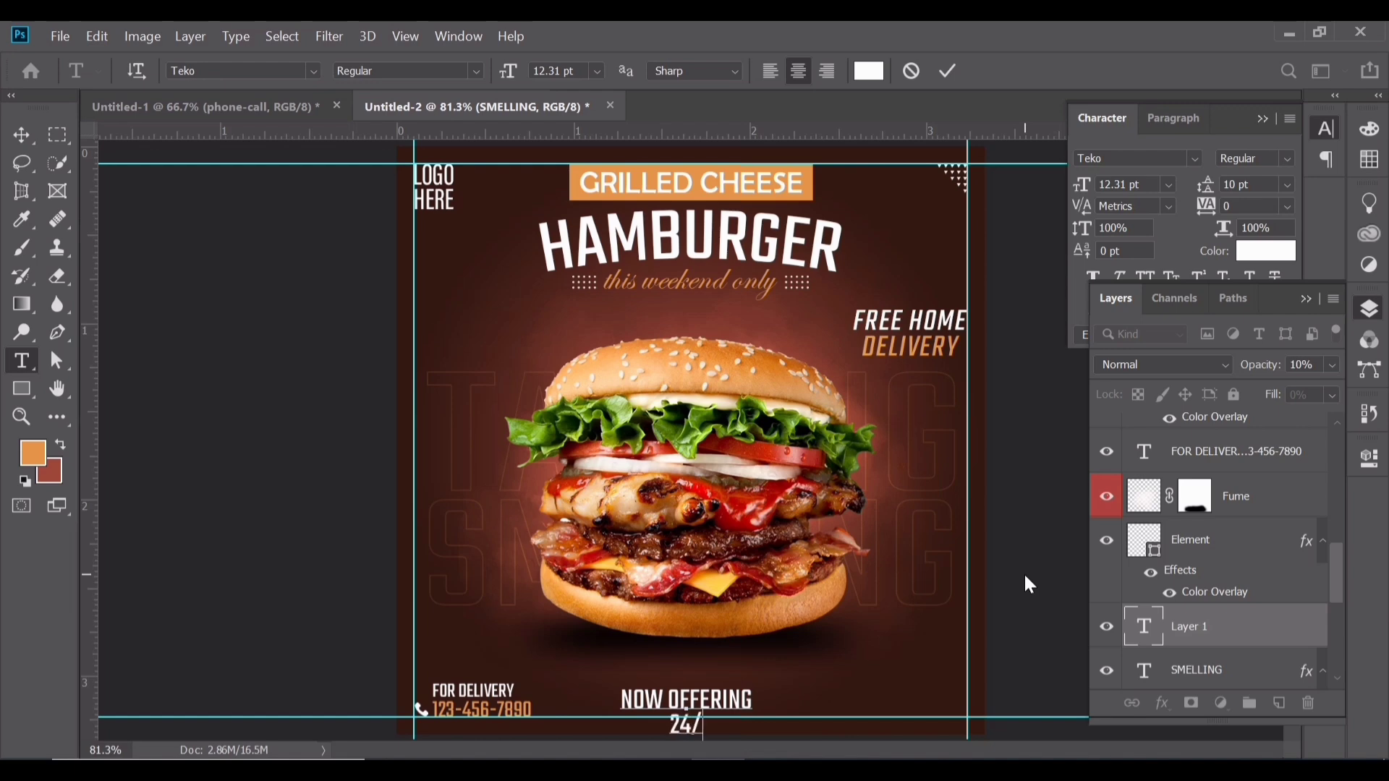
type("24/7 DELIVERY")
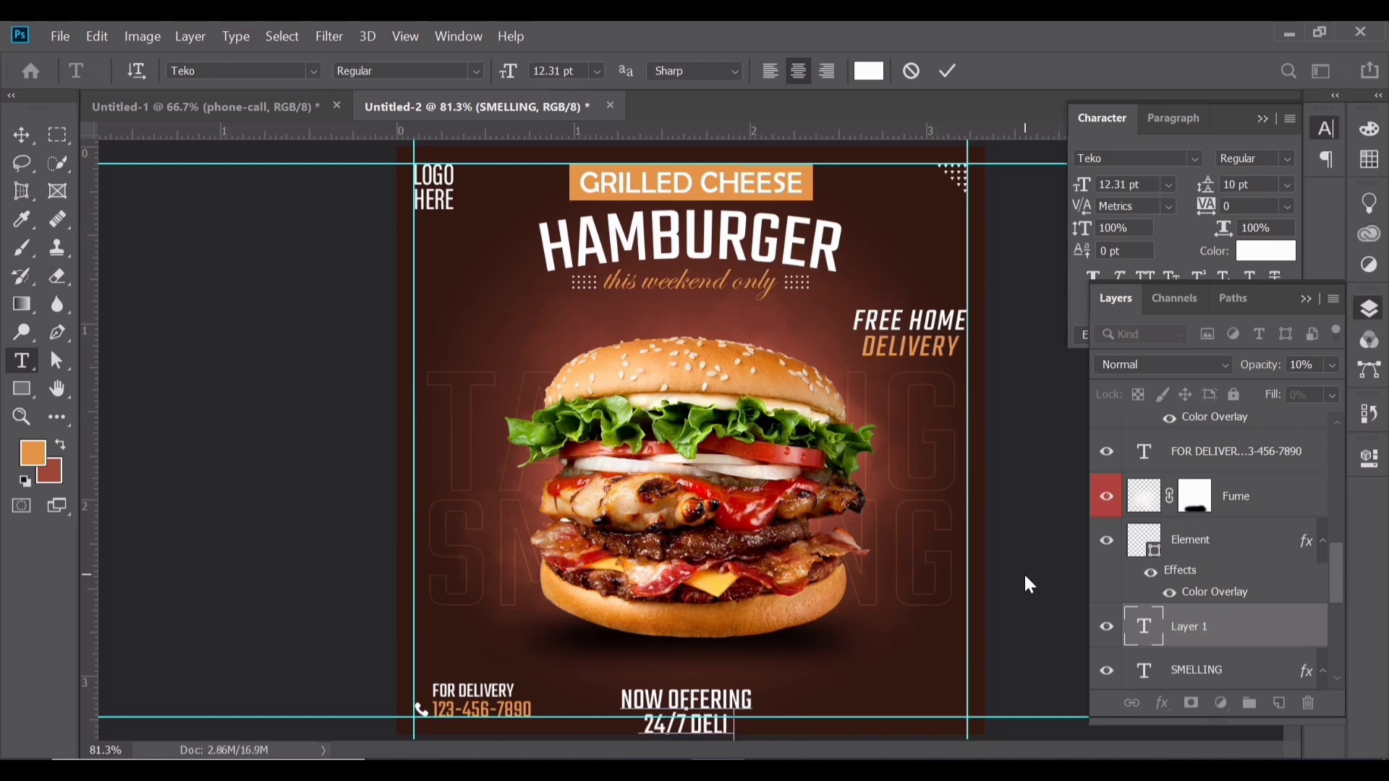
Move the NOW OFFERING 24/7 DELIVERY text to the design's lower-right area and apply faux italic.
left_click(21, 136)
left_click_drag(688, 716, 809, 656)
left_click(1119, 277)
Set the NOW OFFERING line to 9 pt and the 24/7 DELIVERY line to 12 pt.
key("t")
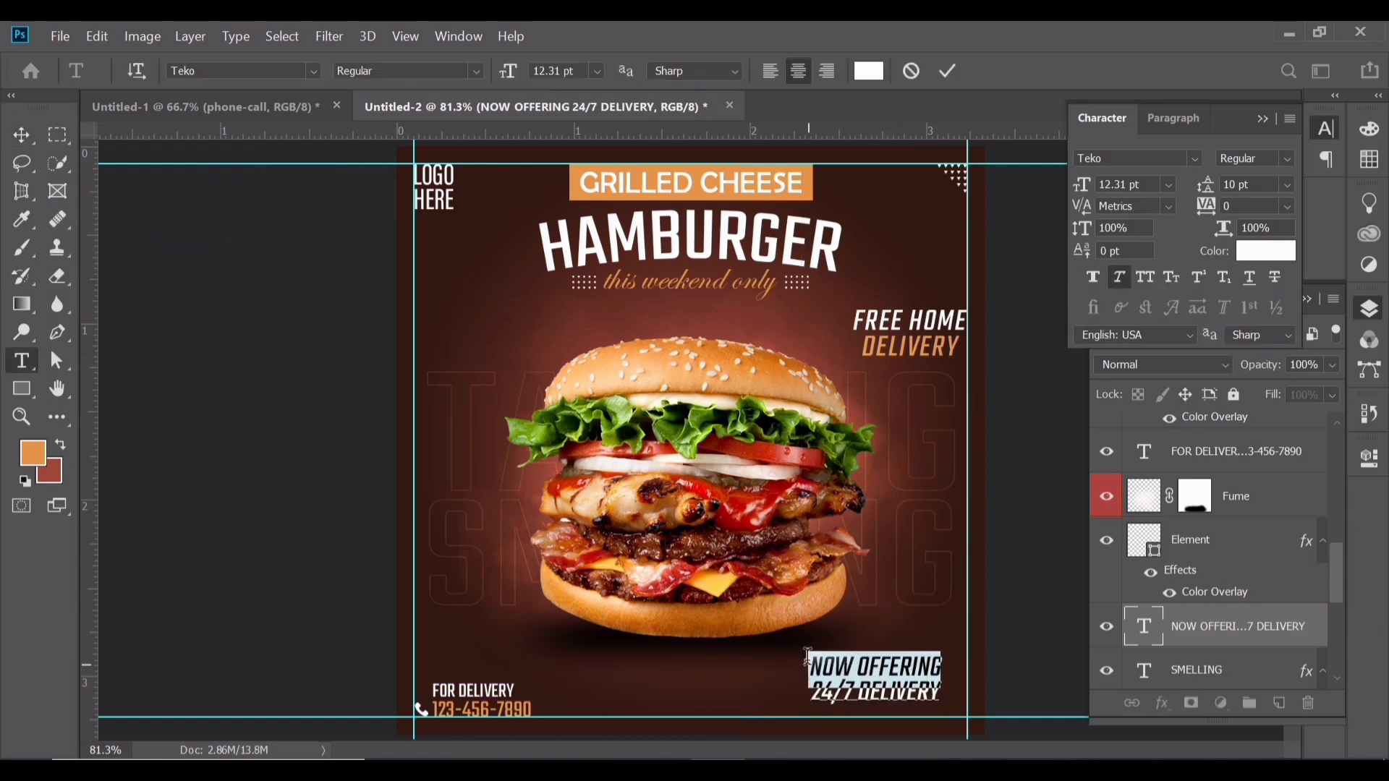
left_click_drag(523, 75, 509, 75)
left_click_drag(942, 696, 809, 693)
left_click(508, 72)
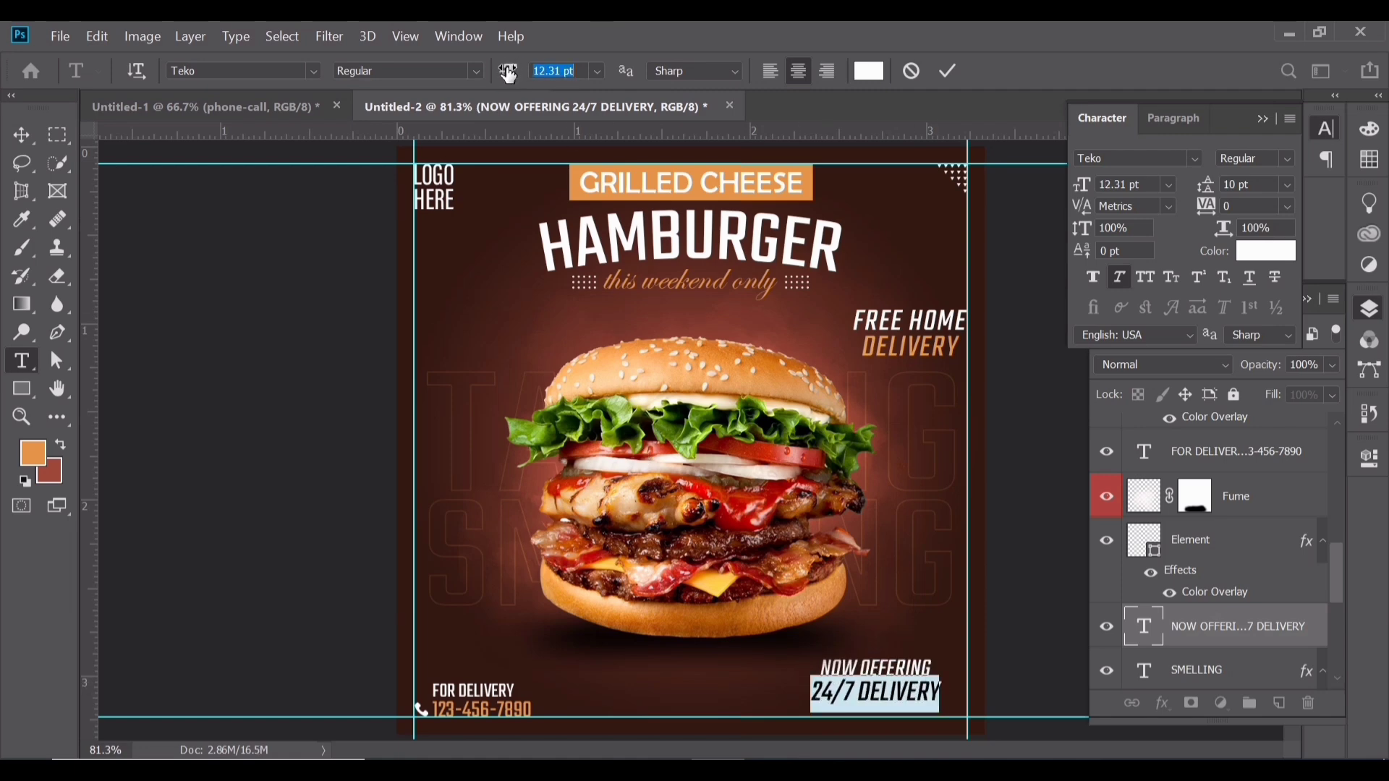
left_click_drag(932, 667, 816, 660)
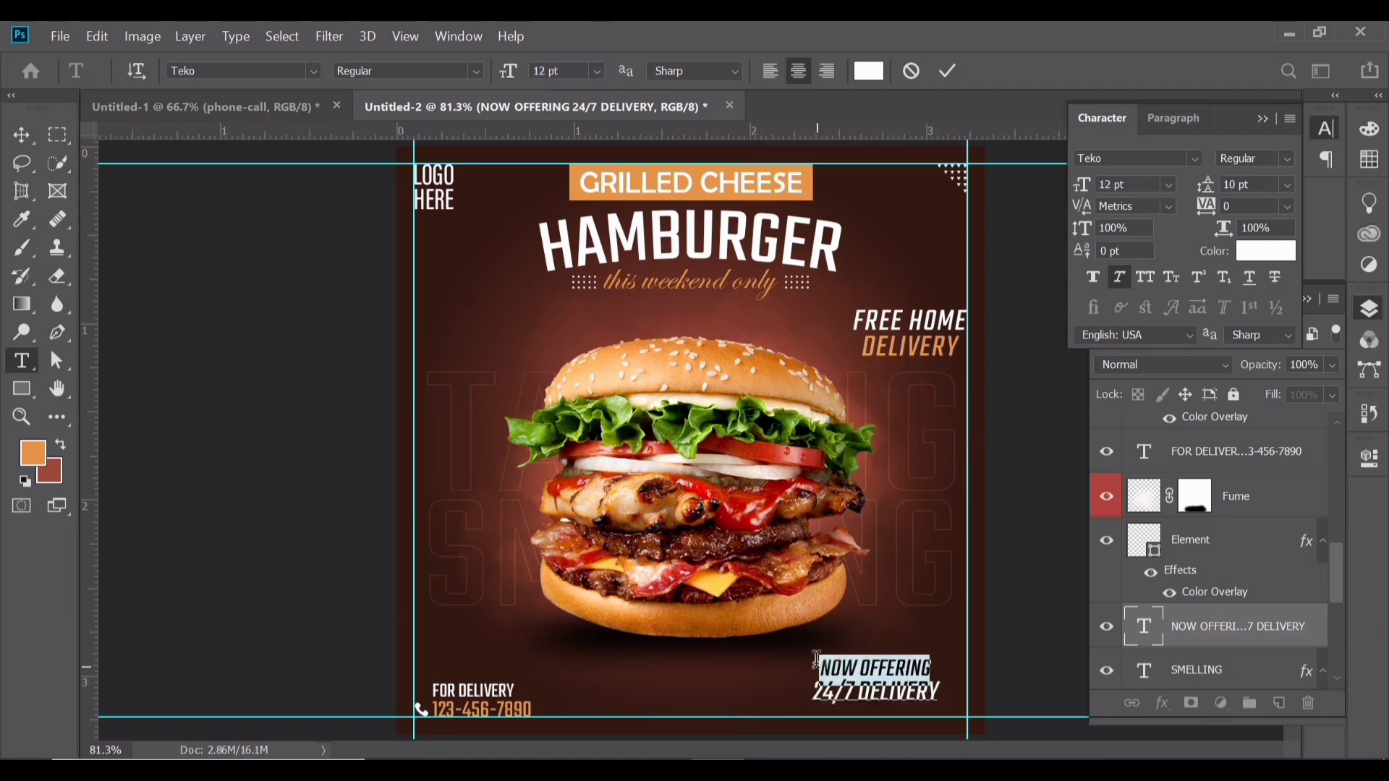
type("9")
key("Return")
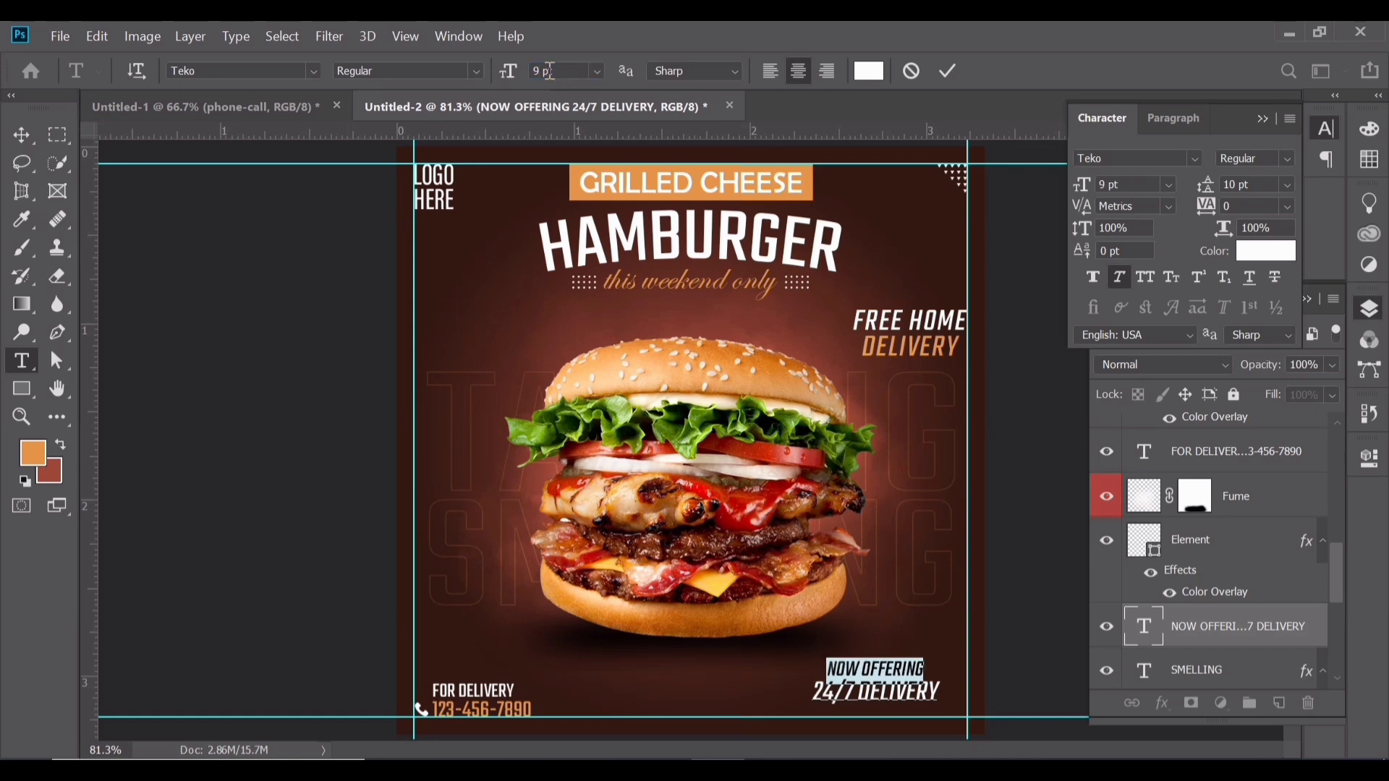
Set the 24/7 DELIVERY line to 11 pt and color it orange sampled from the GRILLED CHEESE banner.
left_click_drag(873, 669, 841, 674)
left_click_drag(919, 696, 784, 695)
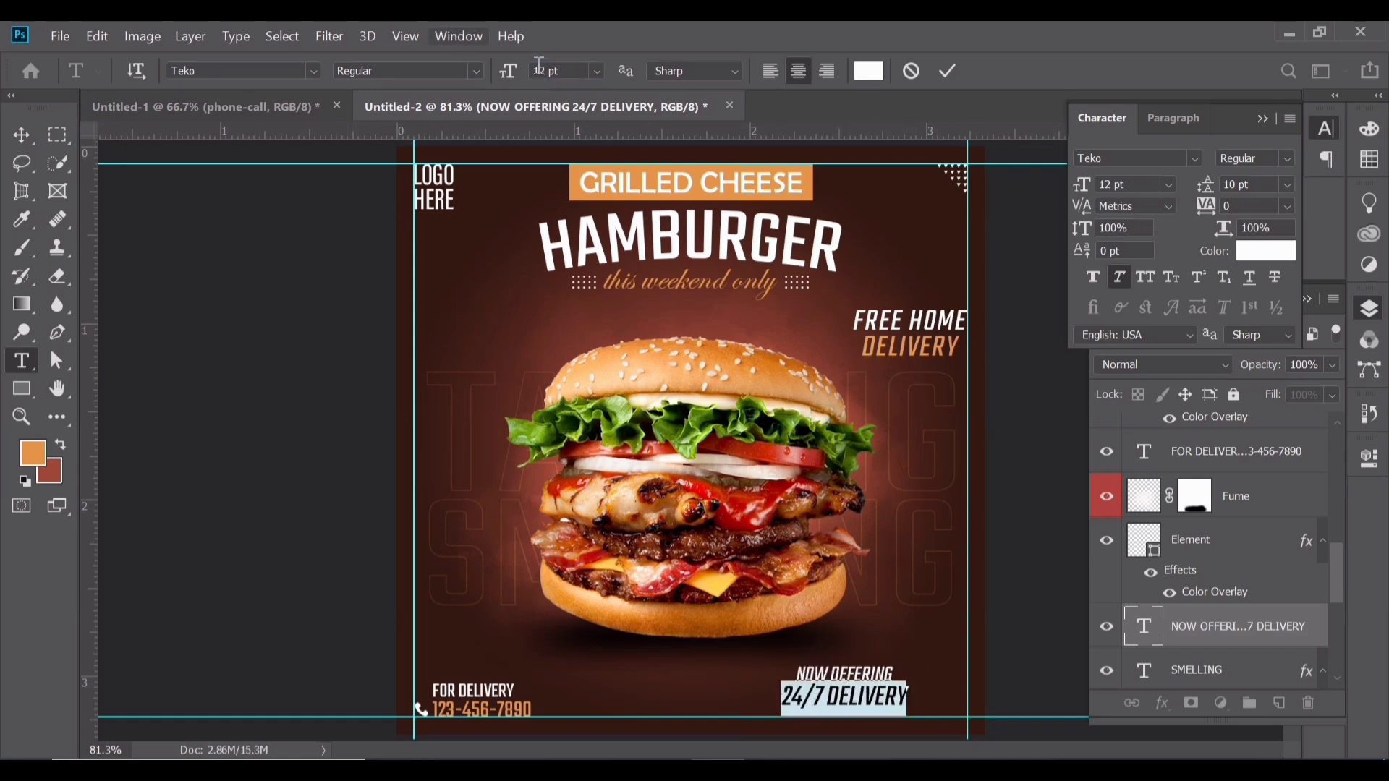
key("Return")
left_click(862, 74)
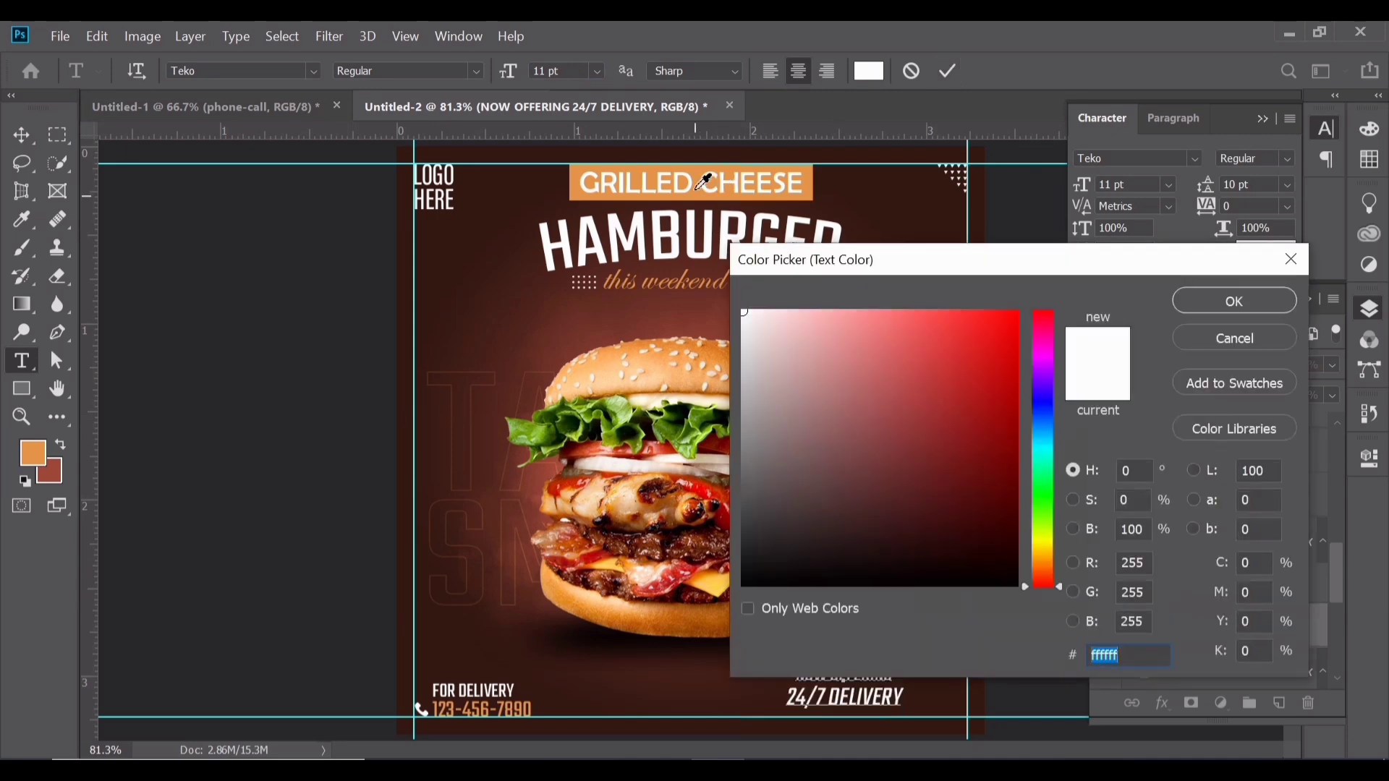
left_click(701, 191)
left_click(1227, 301)
left_click(22, 136)
Scale the NOW OFFERING 24/7 DELIVERY text to about 77% and place it against the right-hand guide, with space beneath.
left_click_drag(863, 695, 954, 703)
key("z")
left_click_drag(952, 702, 859, 586)
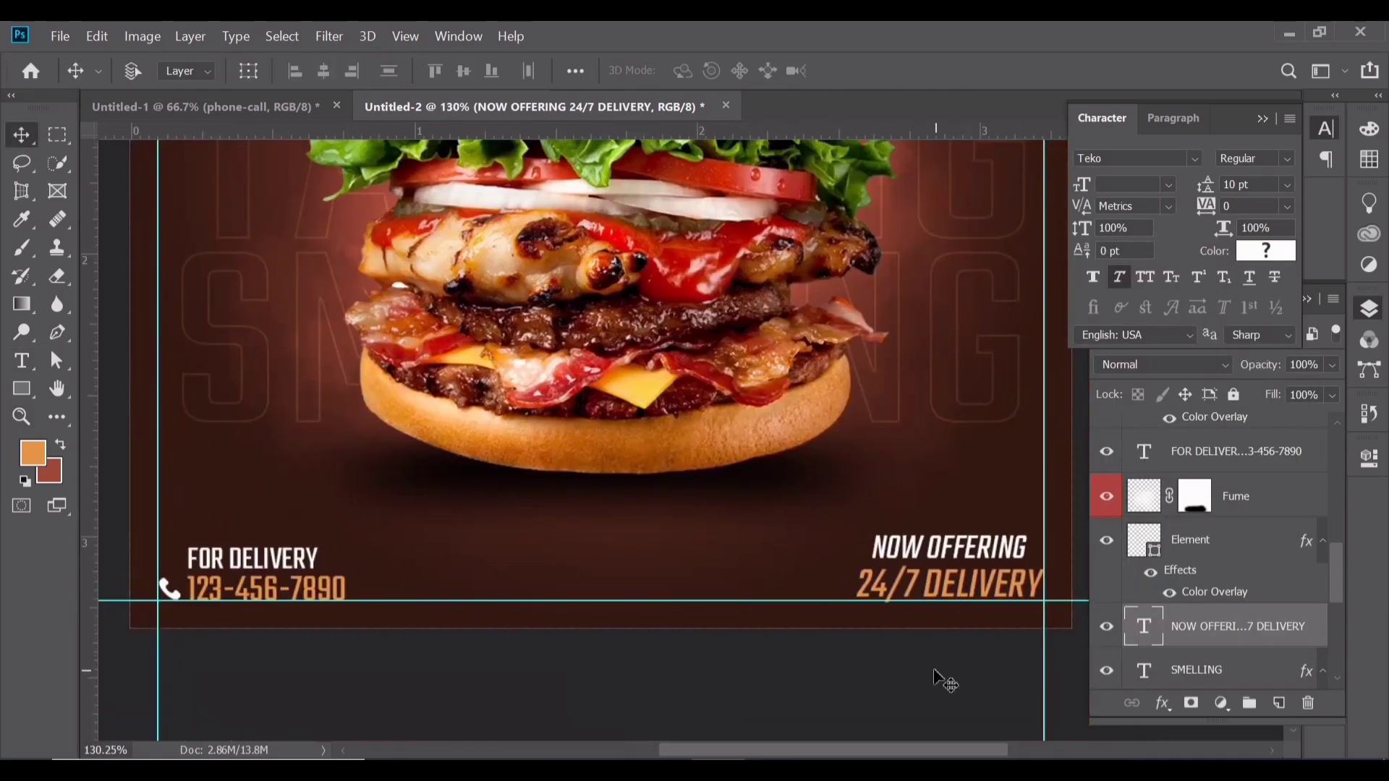
key("ctrl+t")
left_click_drag(950, 527, 947, 535)
left_click_drag(961, 590, 982, 550)
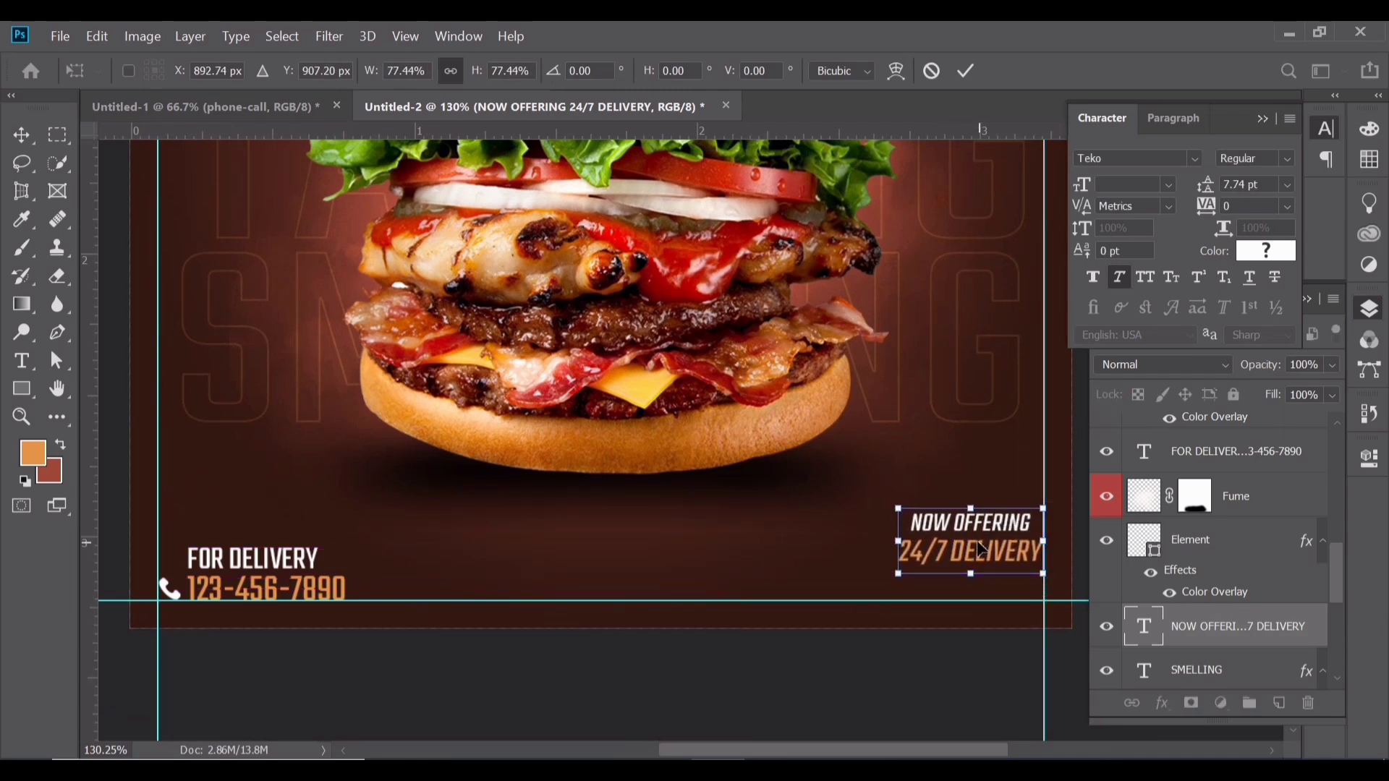
key("Return")
Draw an orange rectangle of 145 by 42 px below the burger and round its corners to 15 px.
right_click(25, 391)
left_click(102, 410)
right_click(26, 391)
left_click(70, 389)
left_click_drag(666, 559, 804, 601)
left_click_drag(1056, 588, 1069, 587)
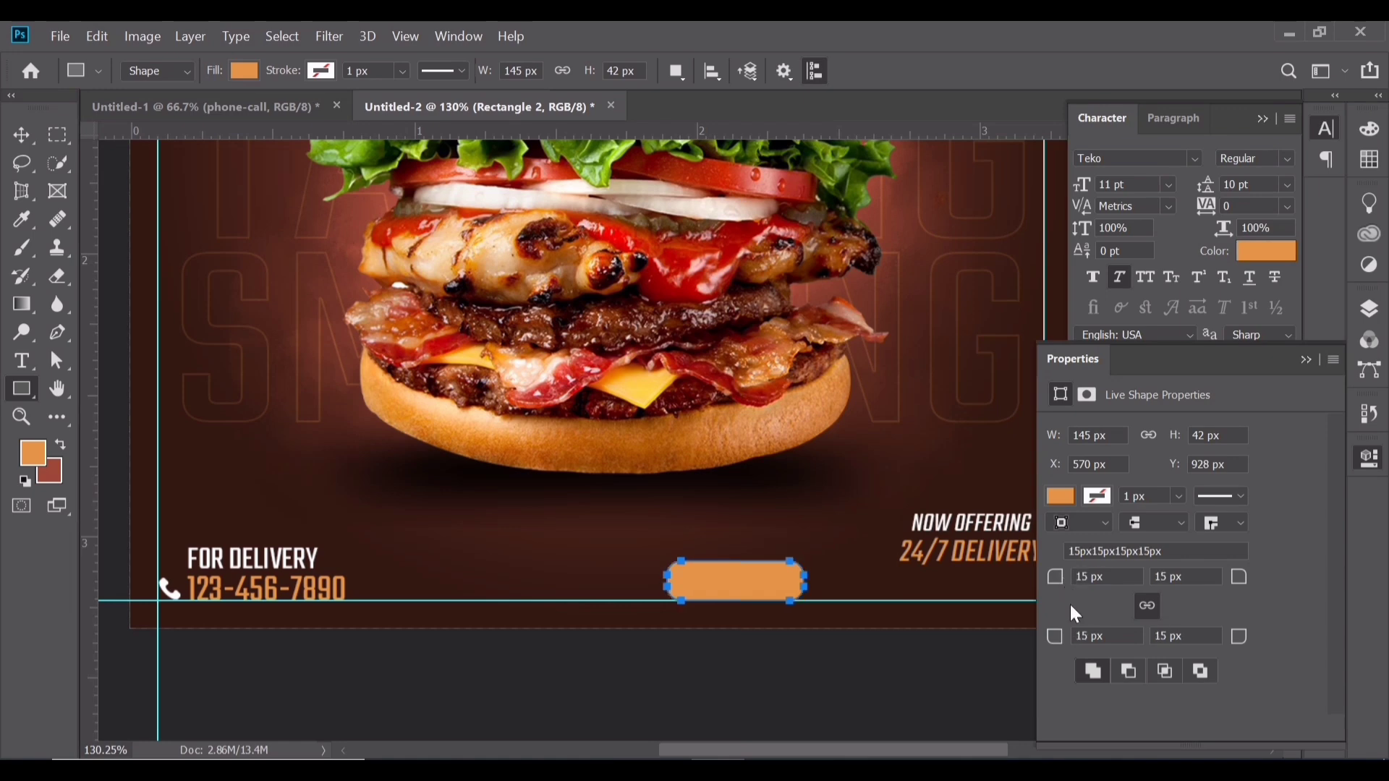
left_click(1307, 360)
key("v")
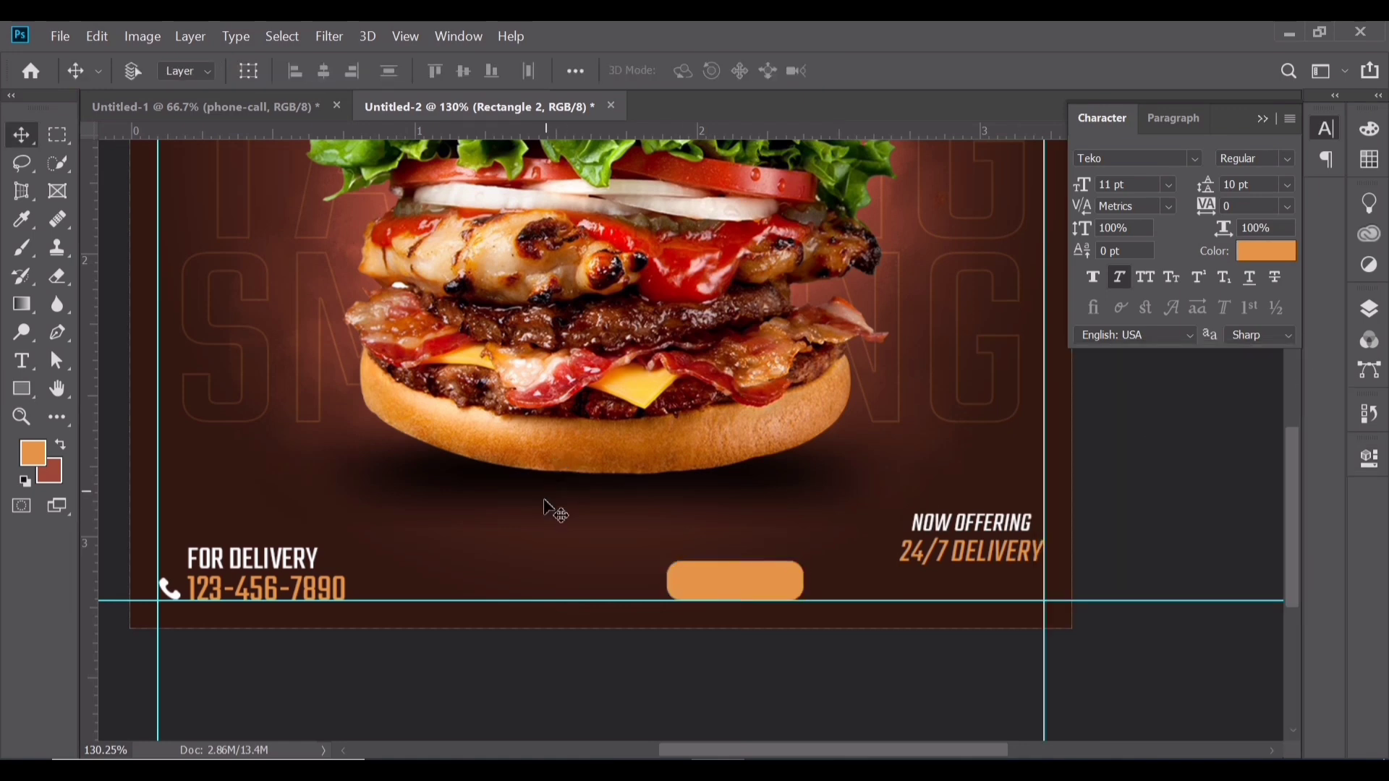
left_click(27, 367)
left_click(480, 511)
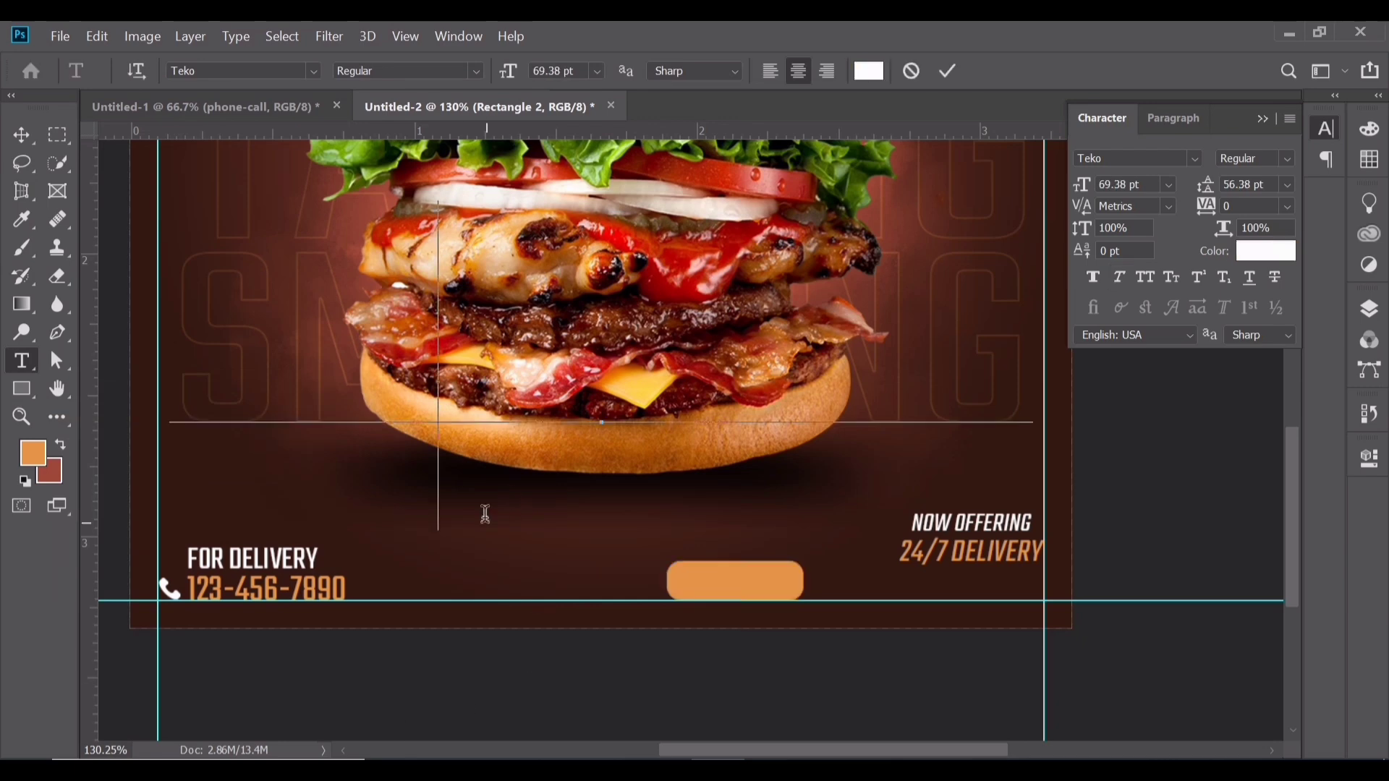
left_click(25, 142)
Add the text ORDER NOW between the phone number and the orange rectangle.
left_click(24, 362)
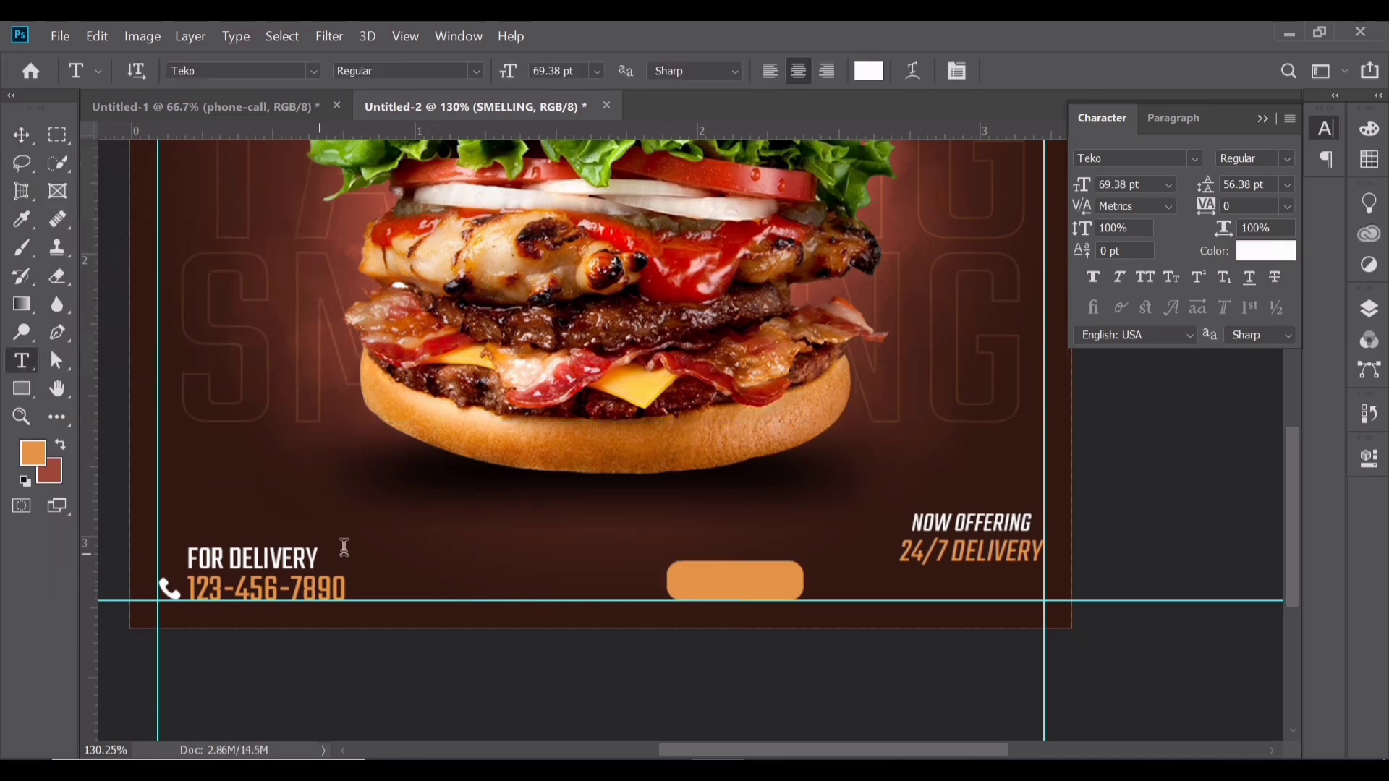
left_click(446, 580)
type("ORDER NOW")
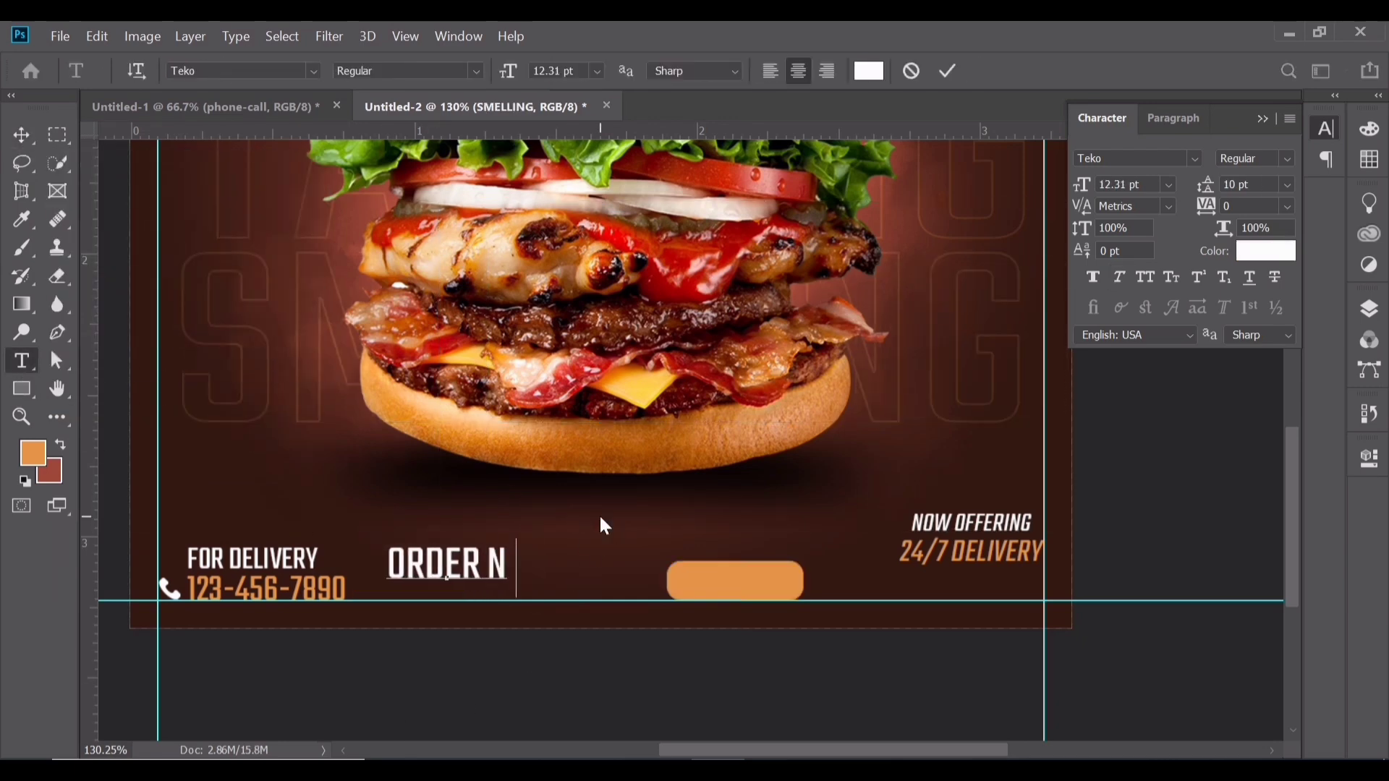
left_click(26, 142)
Fill the ORDER NOW text with the dark brown sampled from the background below the burger.
left_click(22, 221)
left_click(521, 470)
key("alt+BackSpace")
left_click(524, 480)
key("alt+BackSpace")
Scale down the ORDER NOW text and move it onto the orange rounded rectangle.
left_click(25, 140)
left_click_drag(438, 560, 561, 579)
key("ctrl+t")
left_click_drag(649, 577, 573, 580)
left_click_drag(548, 581, 756, 585)
key("Return")
Move the ORDER NOW layer directly above Rectangle 2 in the layer order.
left_click(1368, 309)
scroll(1254, 532, "up", 6)
scroll(1257, 532, "down", 8)
left_click_drag(1228, 558, 1222, 463)
Enlarge the ORDER NOW text to about 7.7 pt and align it with Rectangle 2 by vertical centers.
key("ctrl+t")
left_click_drag(734, 598, 733, 601)
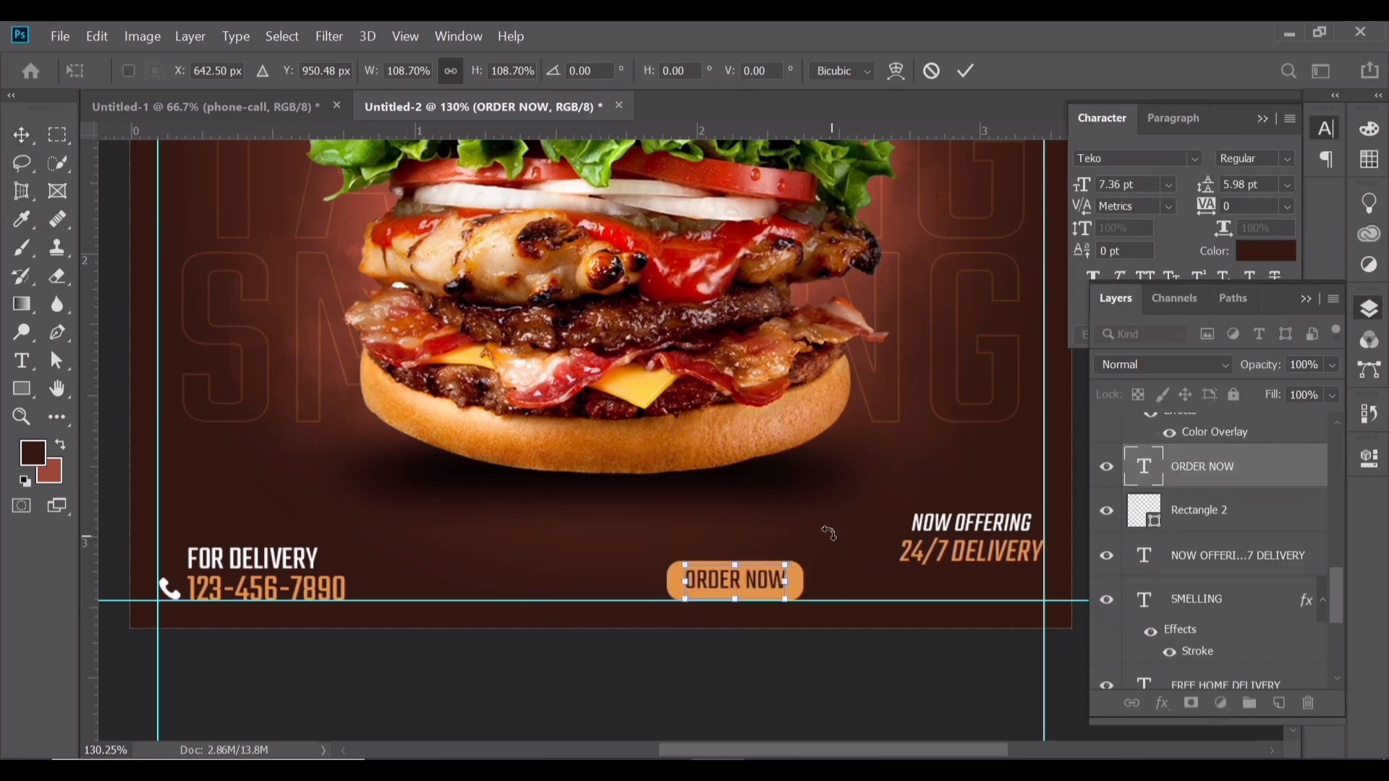
key("Return")
left_click(1223, 510, "shift")
left_click(463, 70)
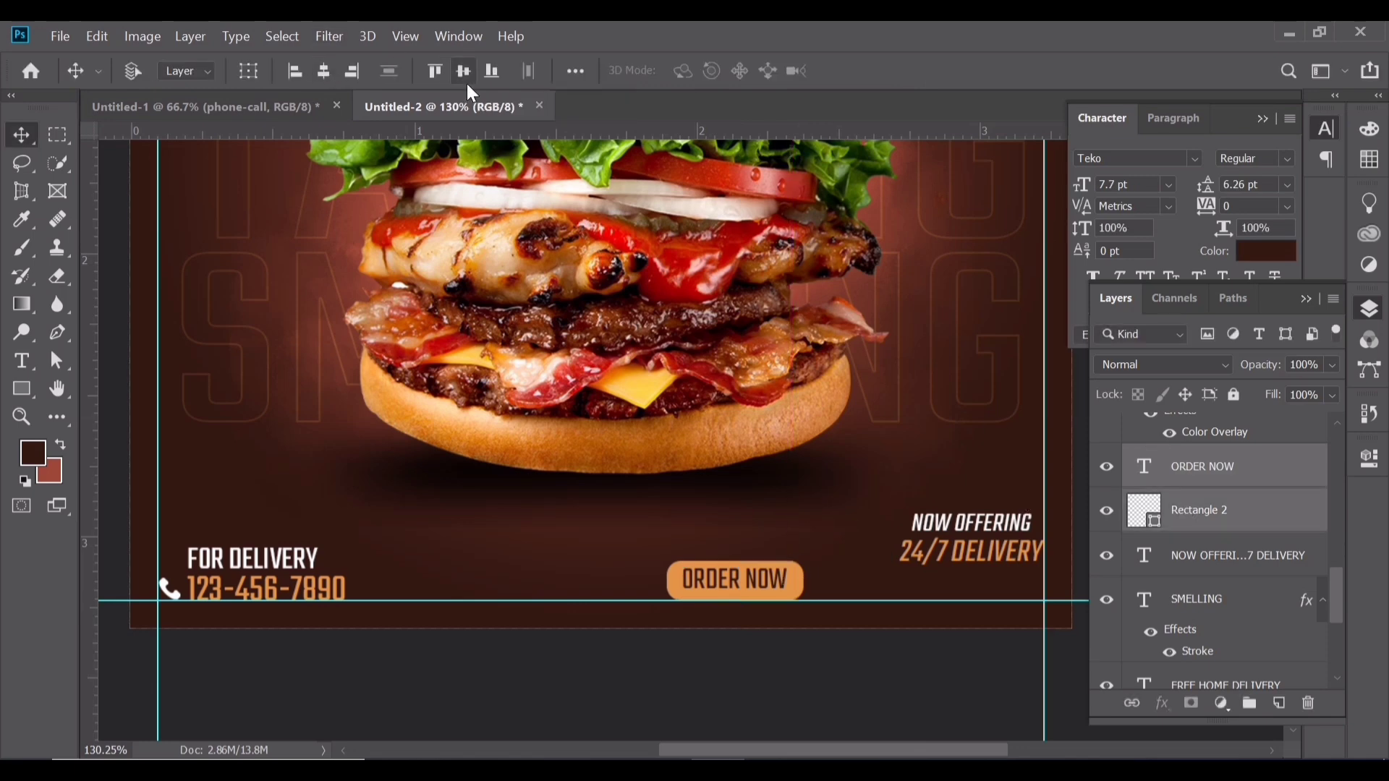
Move the ORDER NOW button beneath 24/7 DELIVERY, shrink it to fit above the lower guide, and nudge it left.
left_click_drag(741, 579, 982, 586)
key("ctrl+t")
key("Left")
key("Left")
key("Left")
key("Left")
key("Return")
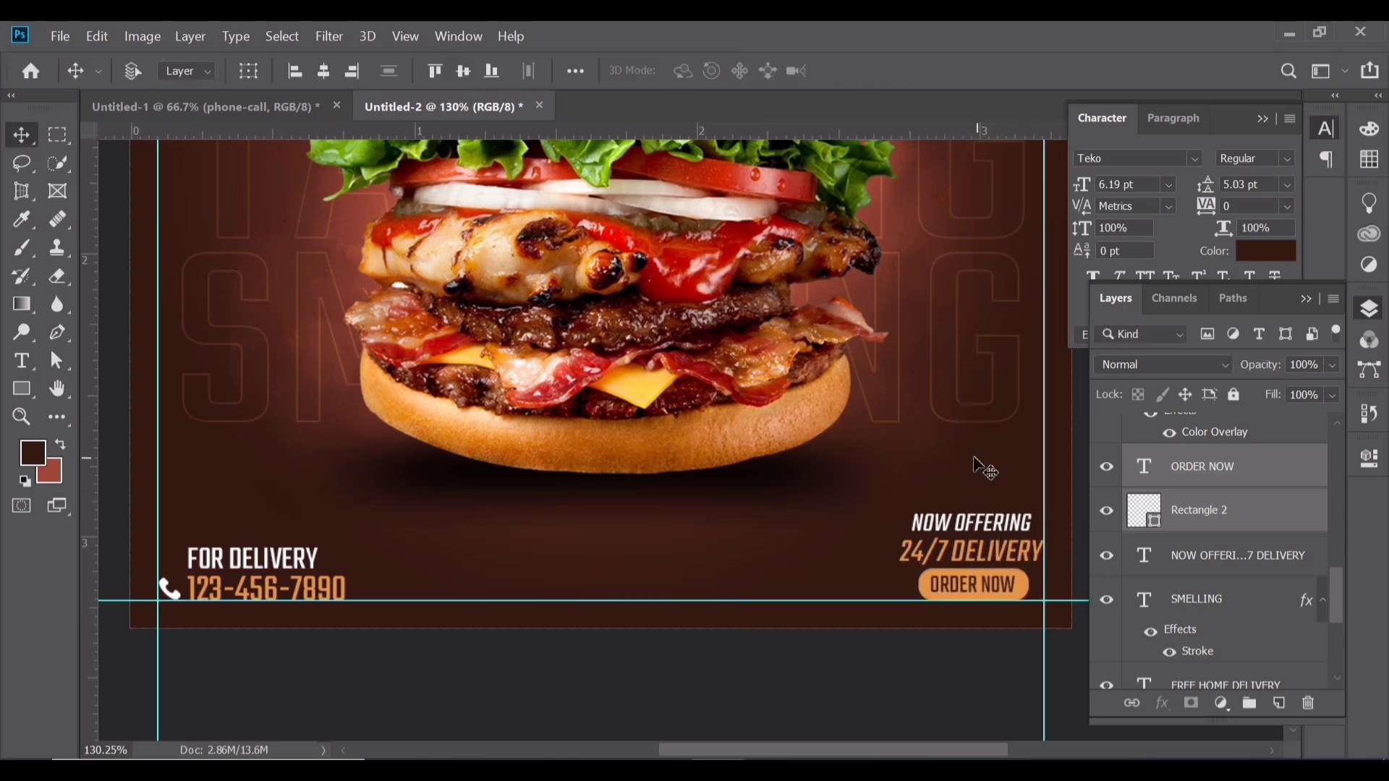
Draw a dark-filled speech bubble custom shape above the burger's left side, on a layer directly above the NOW OFFERING text.
right_click(968, 549, "shift")
left_click(997, 566, "shift")
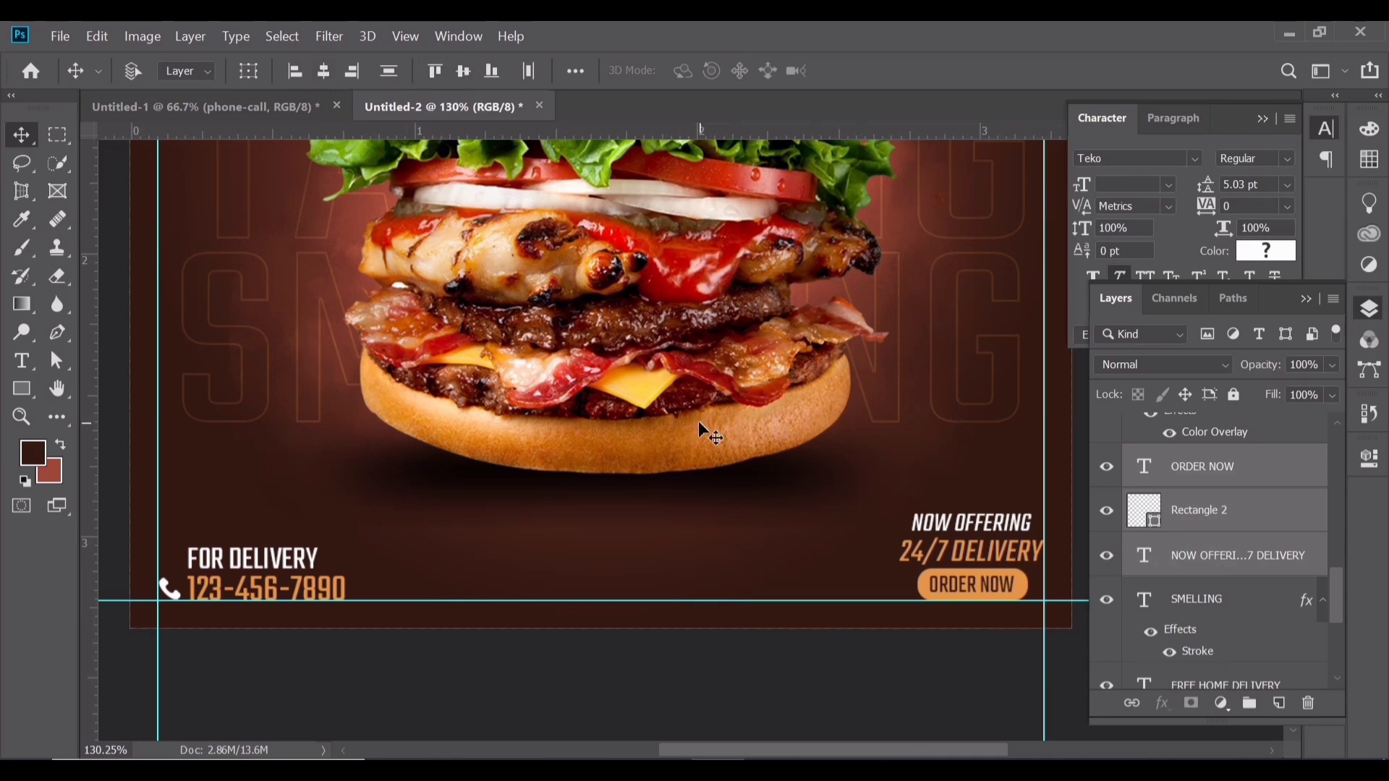
key("ctrl+space")
left_click_drag(670, 484, 632, 359)
left_click(22, 393)
left_click(100, 495)
left_click(883, 74)
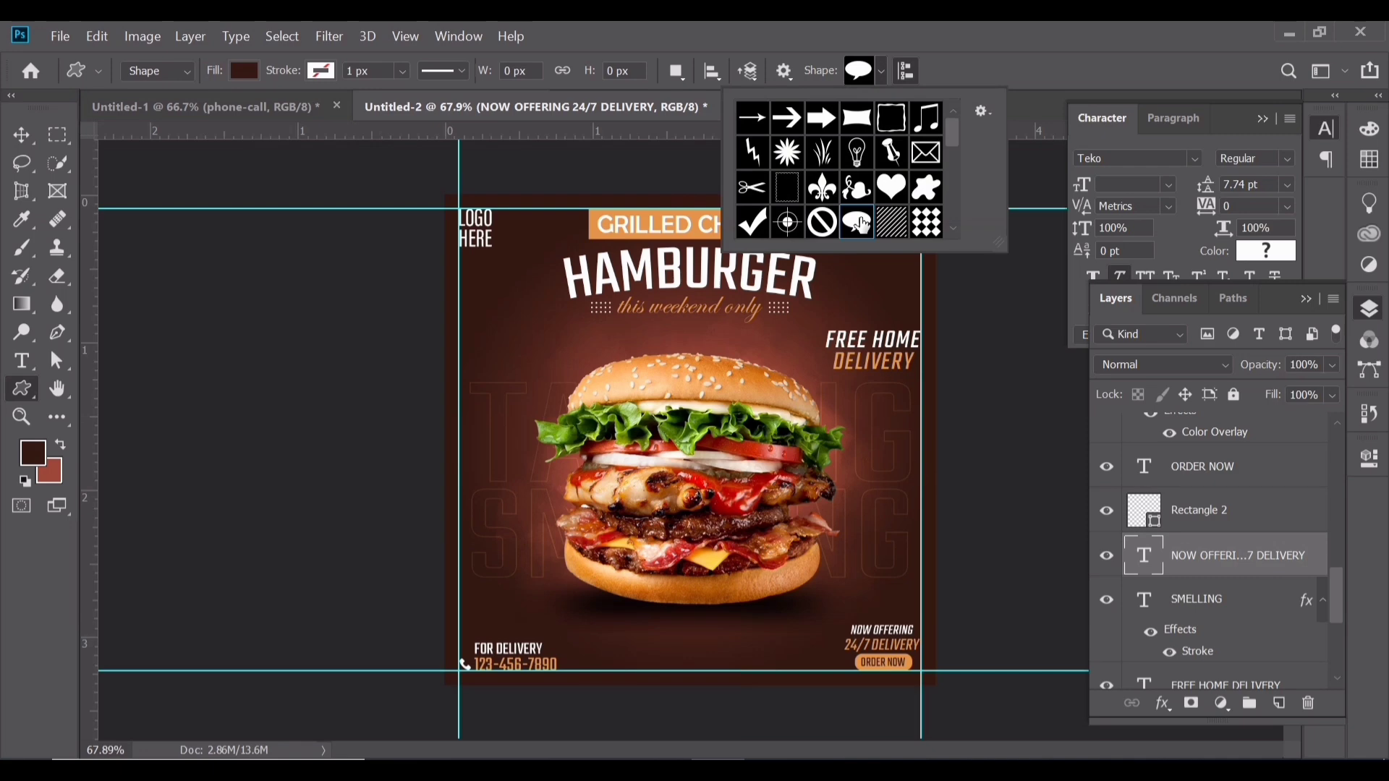
left_click(882, 70)
mouse_move(484, 337)
left_mouse_down()
mouse_move(563, 387)
mouse_move(524, 340)
mouse_move(579, 382)
left_mouse_up()
key("ctrl+z")
key("v")
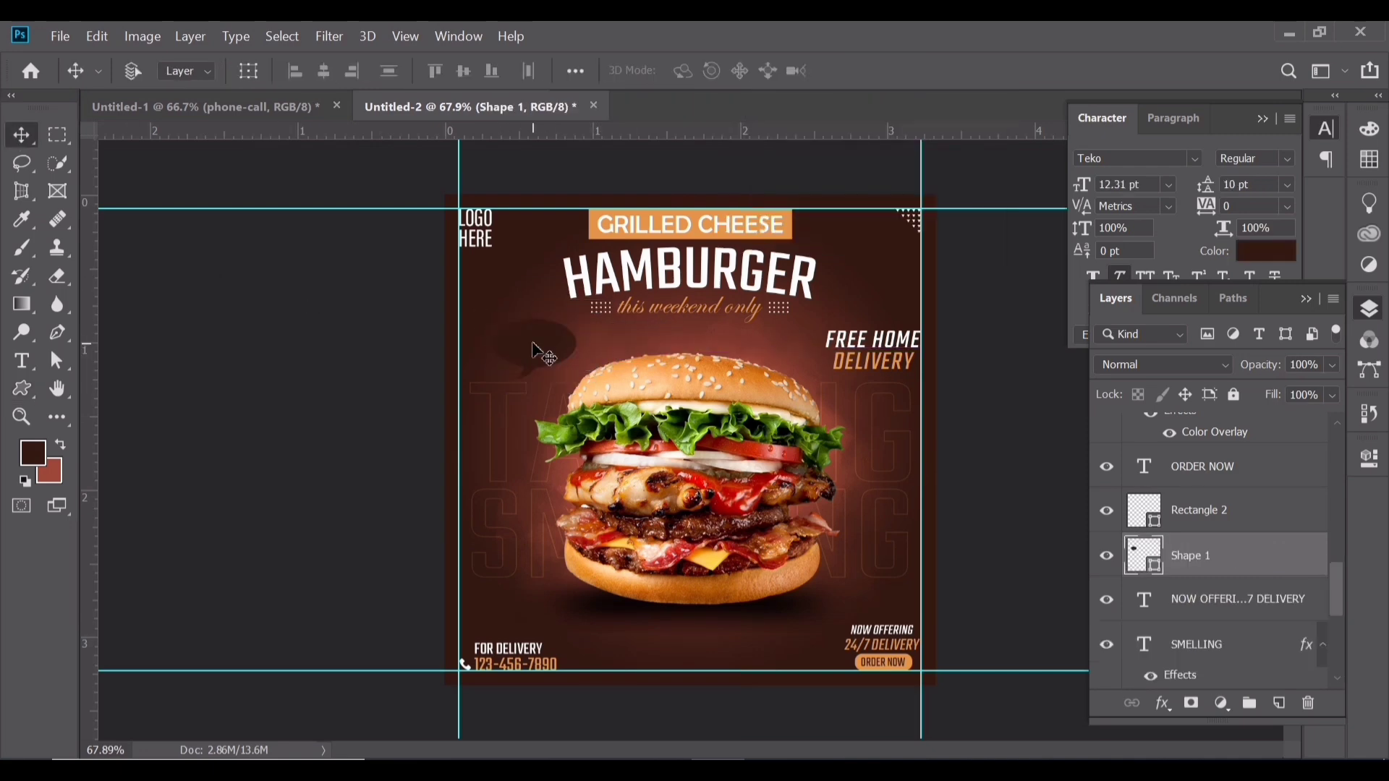
Set the speech bubble layer's fill to 0% and give it an orange Stroke effect.
left_click_drag(1281, 406, 1163, 405)
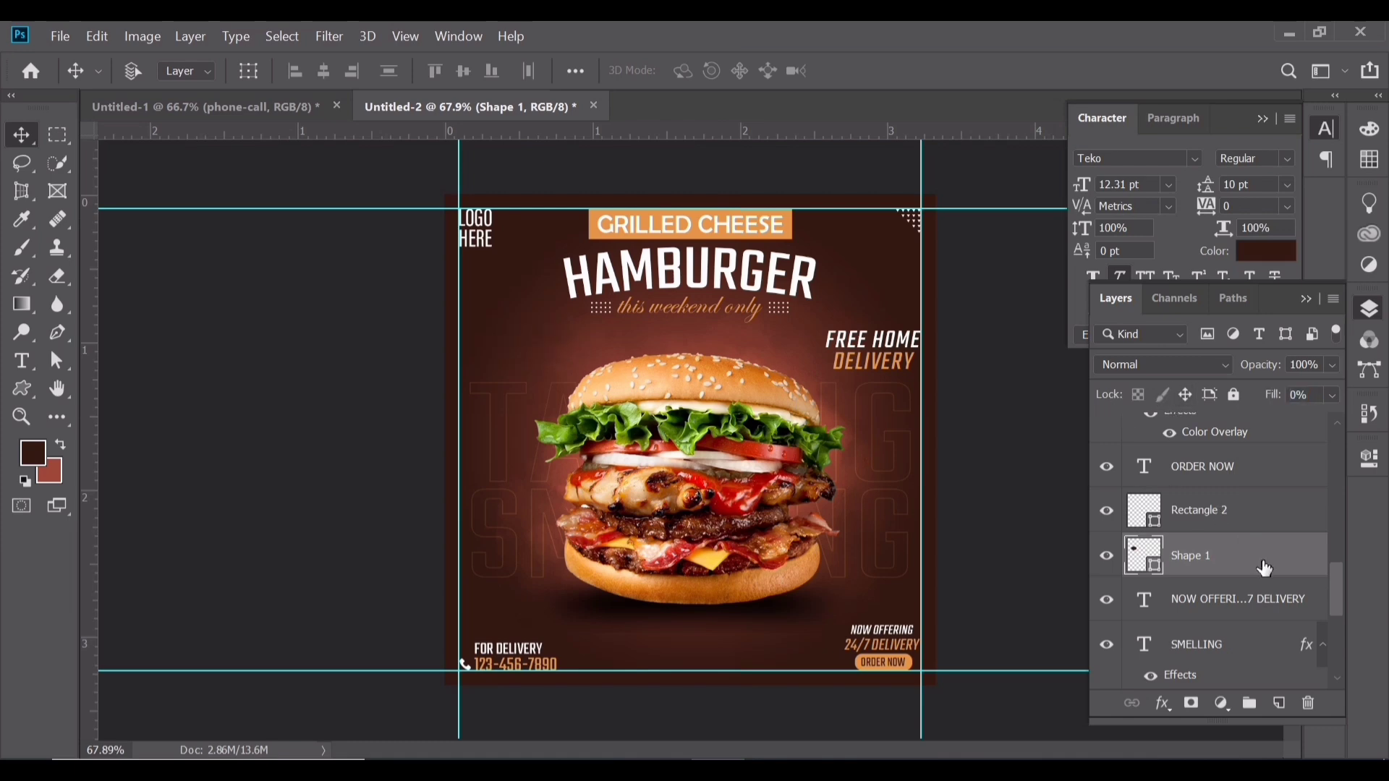
double_click(1265, 568)
left_click(567, 245)
left_click(1293, 100)
Flip the speech bubble horizontally, tilt it counterclockwise and place it beside the top of the burger.
key("ctrl+t")
right_click(555, 360)
left_click(605, 634)
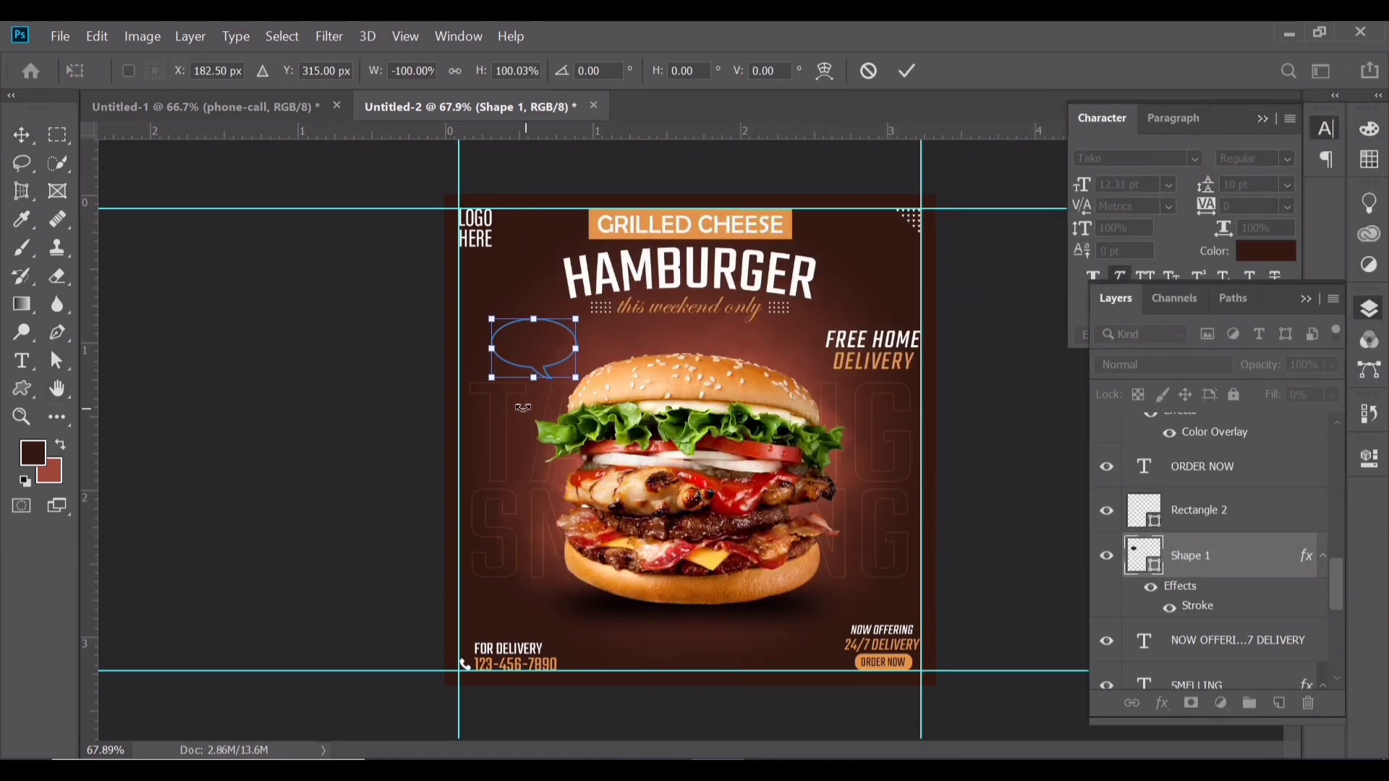
key("Return")
left_click_drag(544, 369, 644, 362)
key("ctrl+t")
key("Return")
left_click_drag(505, 383, 506, 384)
Draw a 15 px circle without fill on a new layer just below the speech bubble's tail.
key("z")
scroll(593, 397, "up", 4)
left_click_drag(592, 396, 602, 401)
left_click(21, 390)
left_click(103, 430)
left_click(22, 135)
left_click(23, 391)
left_click(22, 137)
left_click(1279, 703)
key("u")
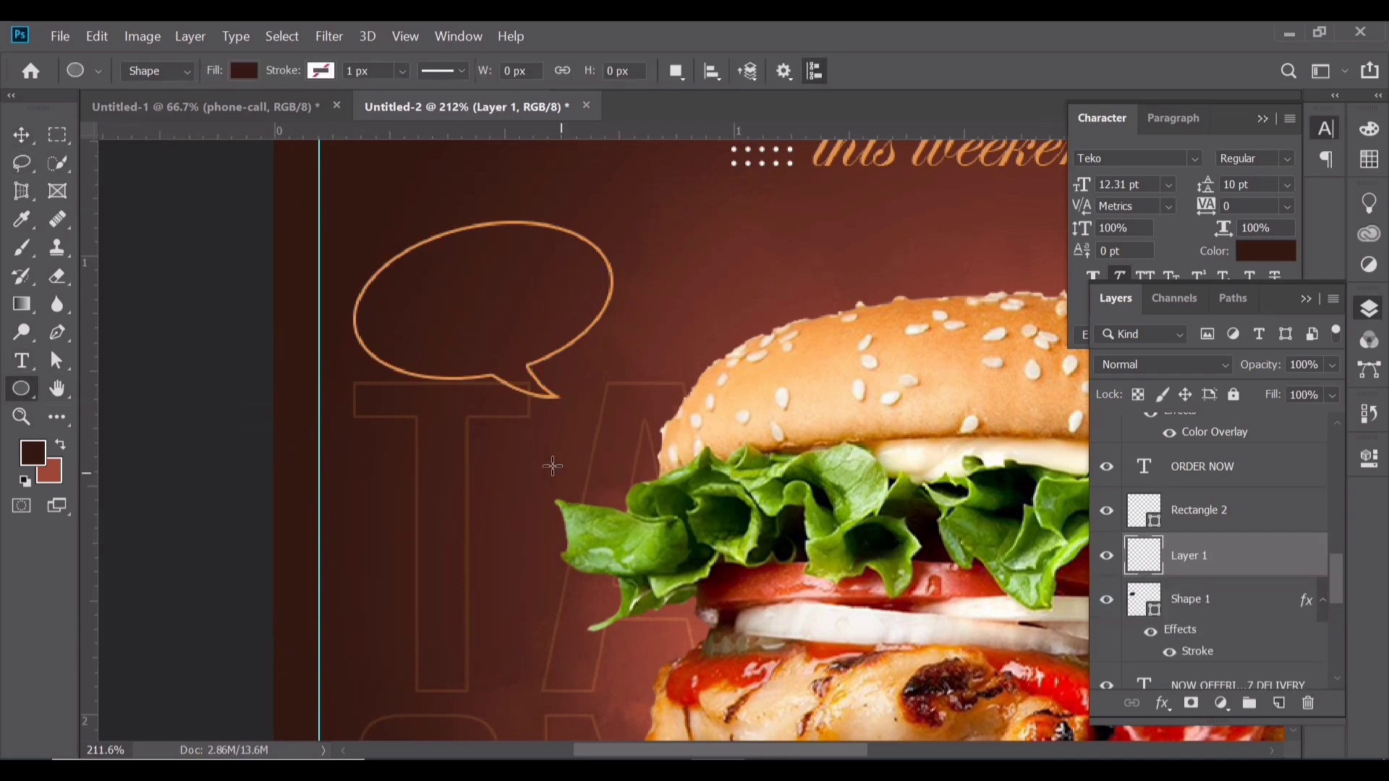
left_click_drag(530, 424, 580, 444)
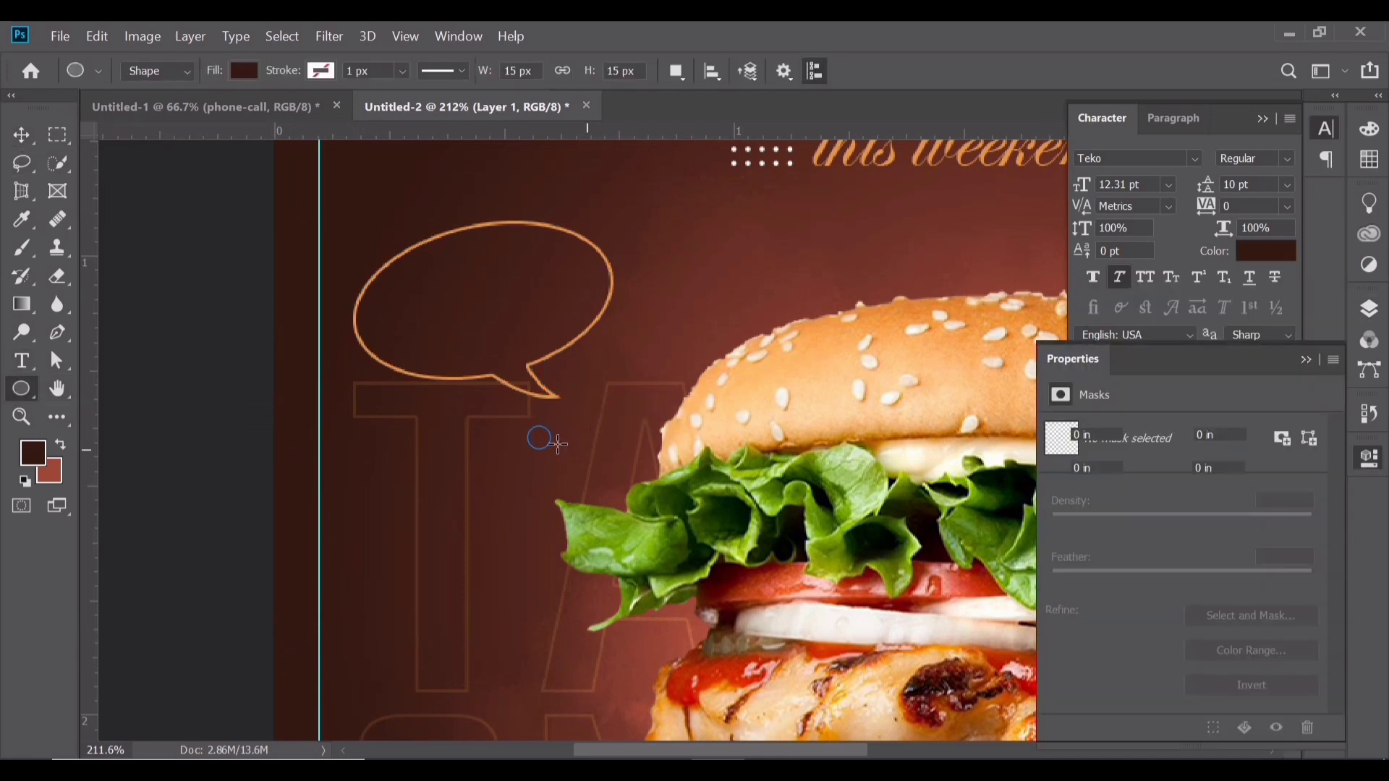
left_click(1061, 525)
left_click(1074, 455)
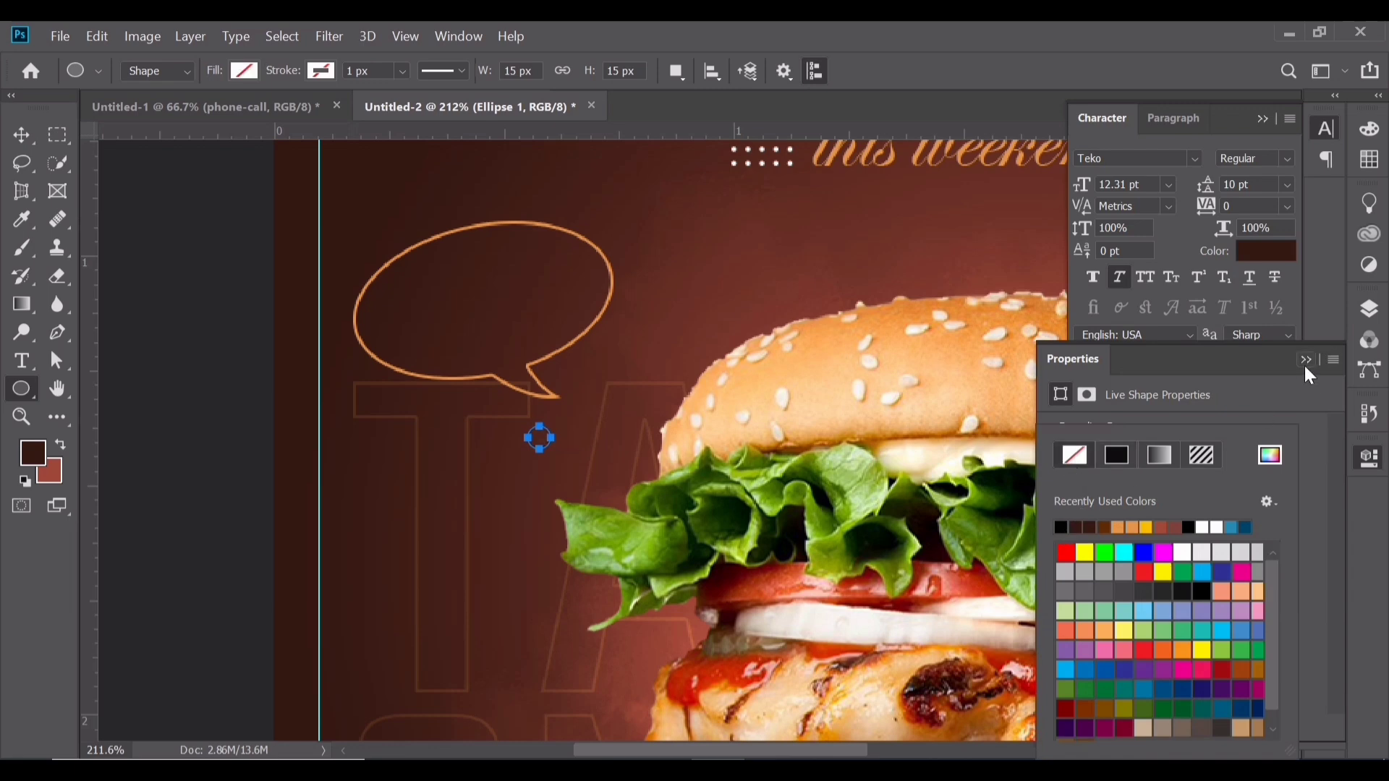
Copy the speech bubble's Stroke effect onto the small circle's layer.
left_click(1305, 360)
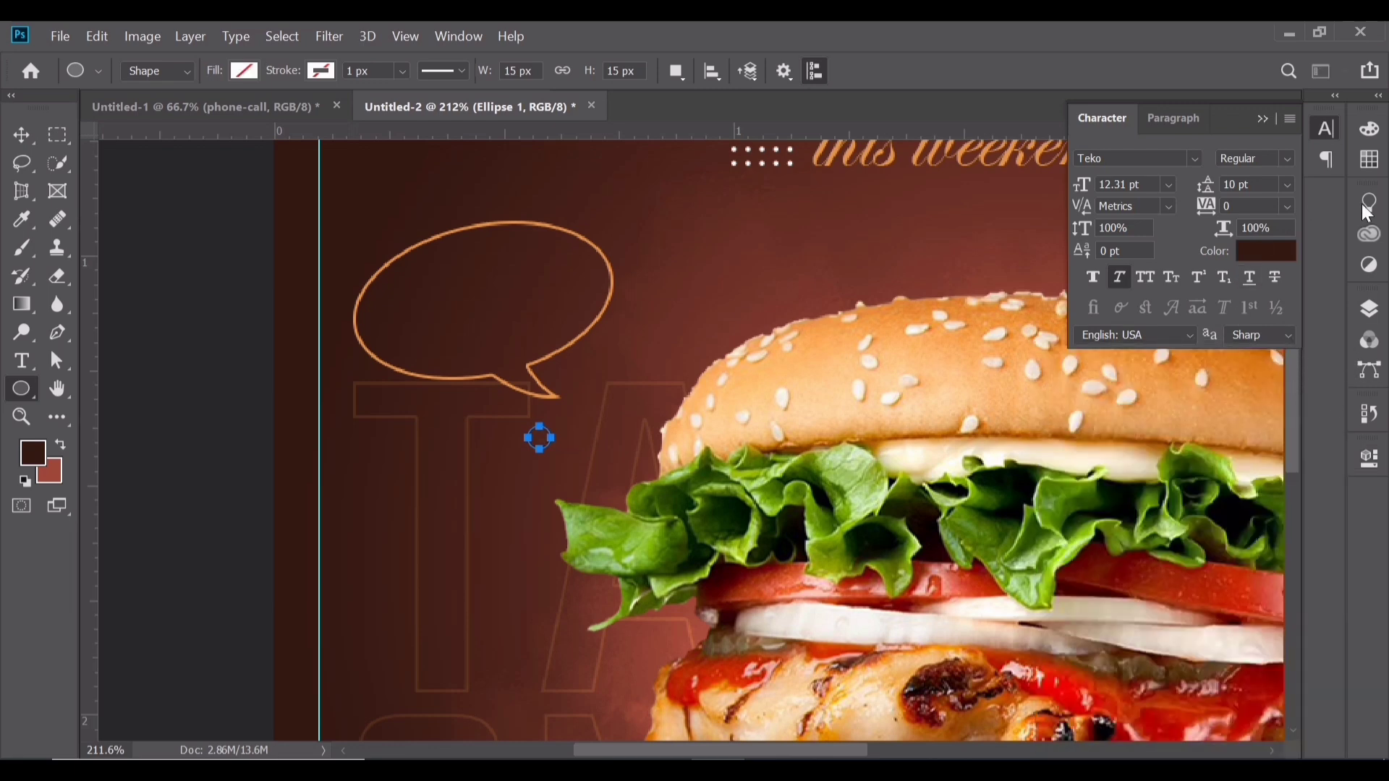
left_click(1370, 309)
left_click_drag(1214, 568, 1214, 568)
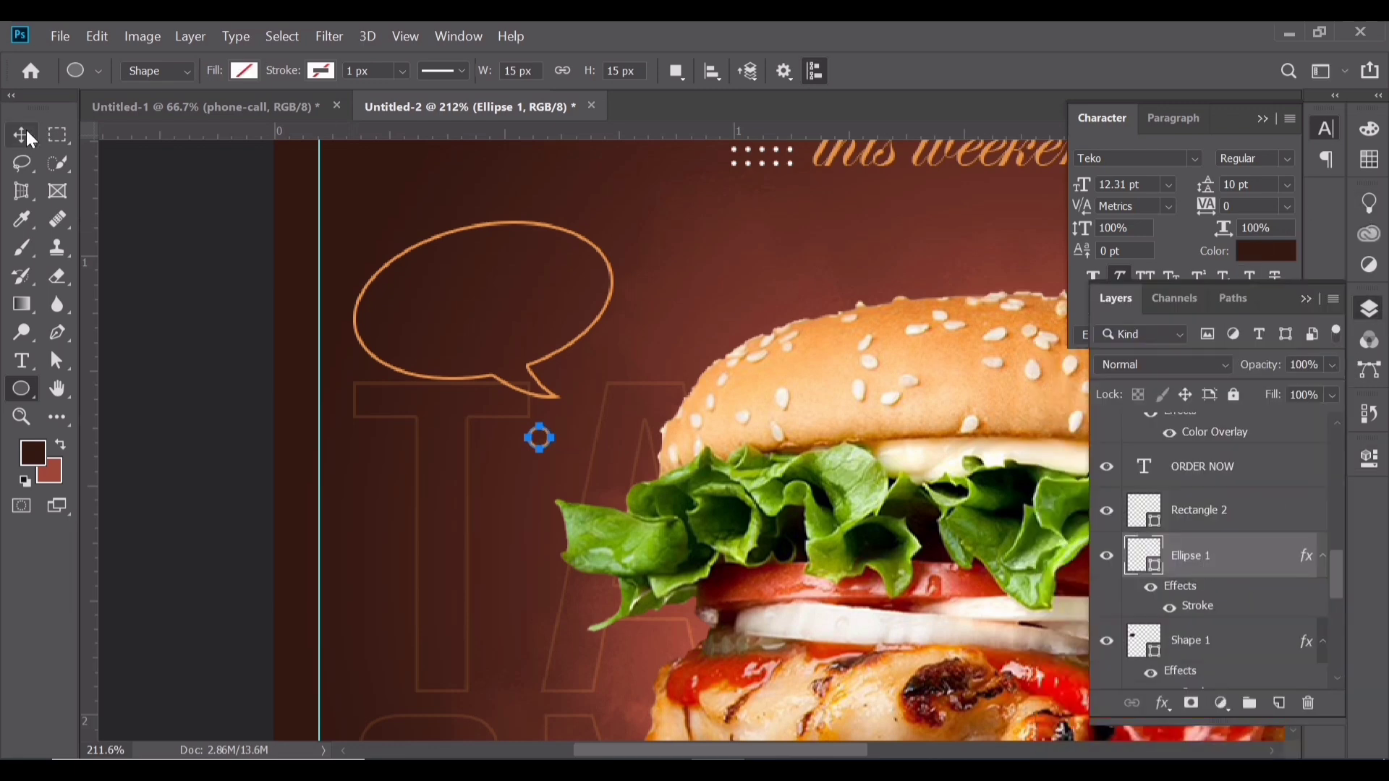
Move the circle next to the bubble's tail and add a copy scaled to 75% between it and the burger.
key("v")
mouse_move(550, 440)
left_mouse_down()
mouse_move(581, 405)
mouse_move(634, 448)
left_mouse_up()
key("ctrl+t")
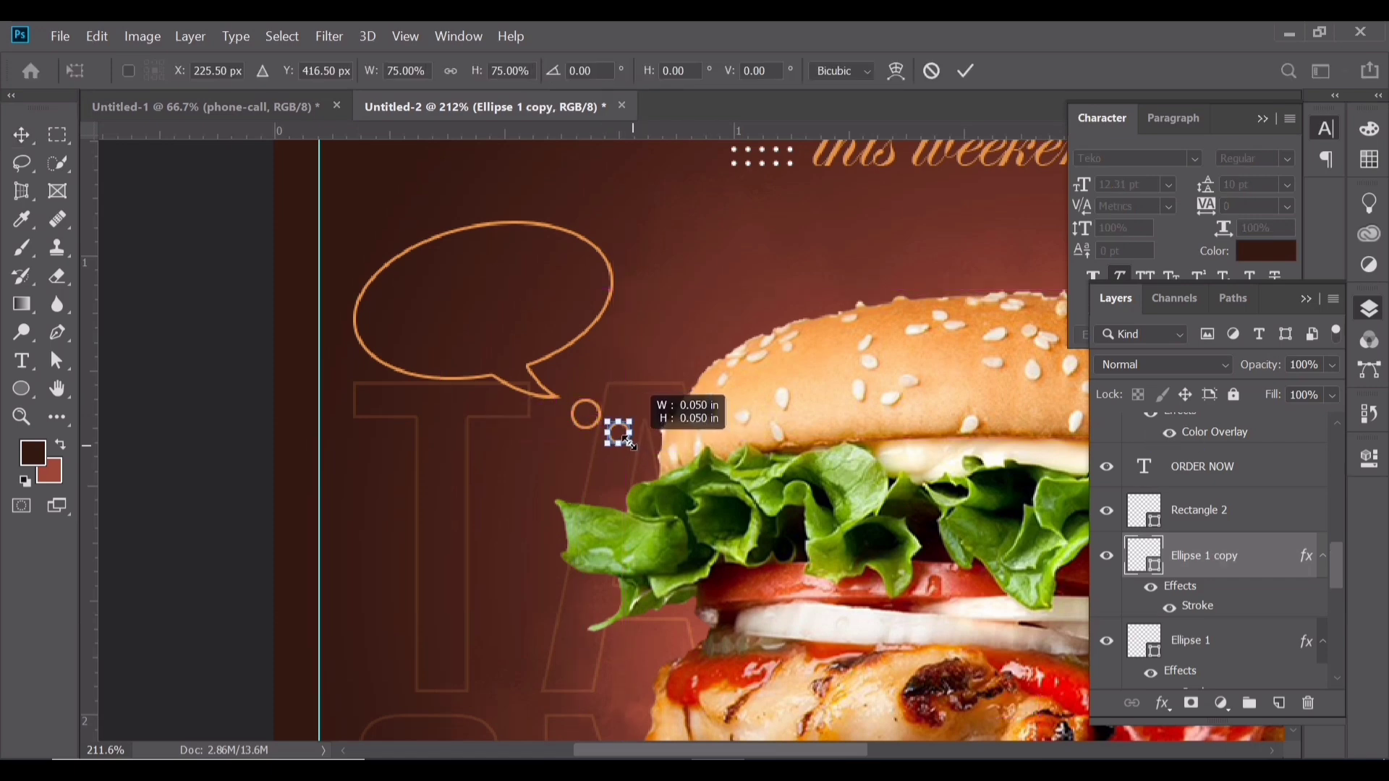
key("Return")
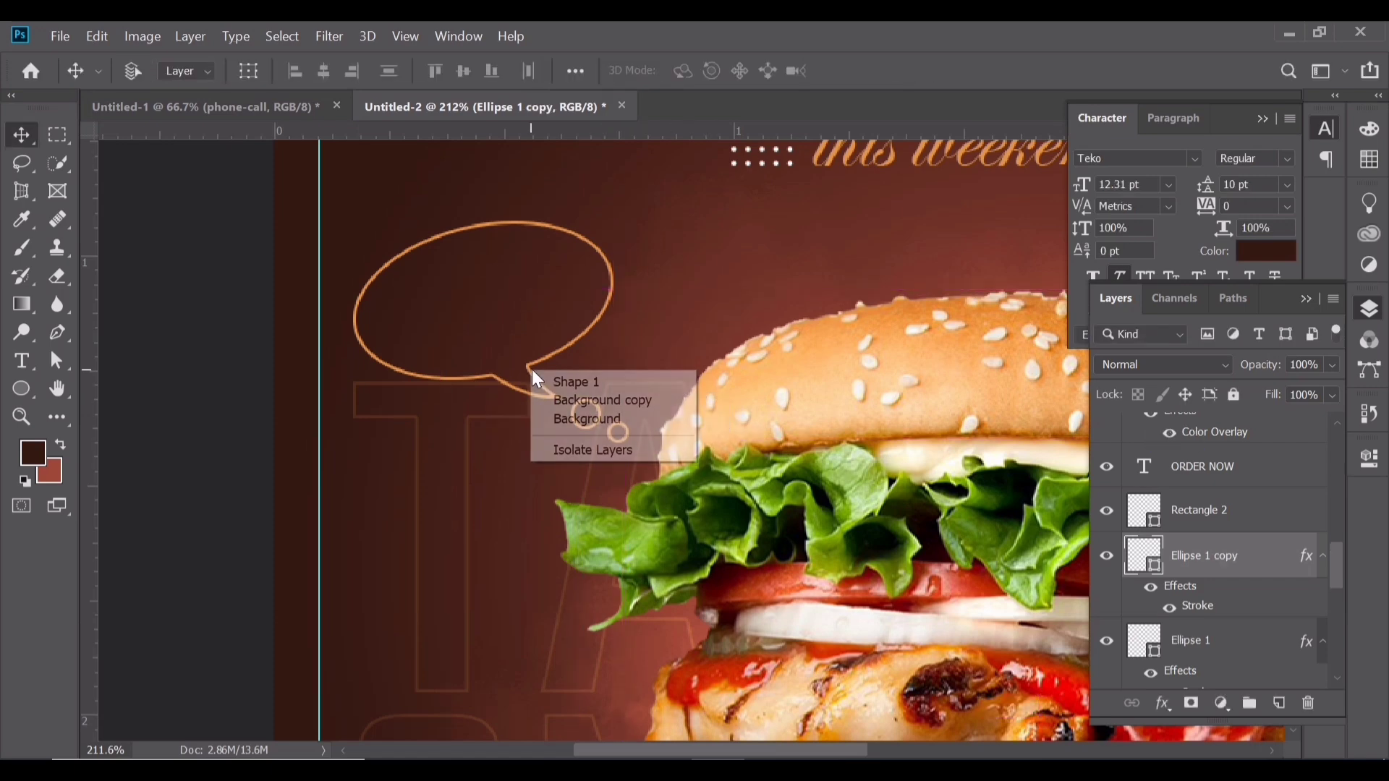
Rotate the speech bubble slightly further counterclockwise.
left_click(529, 367, "ctrl")
key("ctrl+t")
left_click_drag(631, 403, 638, 397)
key("Return")
Select both small circles and nudge them slightly up and to the right toward the bubble's tail.
right_click(599, 415)
left_click(621, 431)
right_click(625, 436, "shift")
left_click(631, 443, "shift")
key("Up")
key("Up")
key("Up")
key("Right")
key("Right")
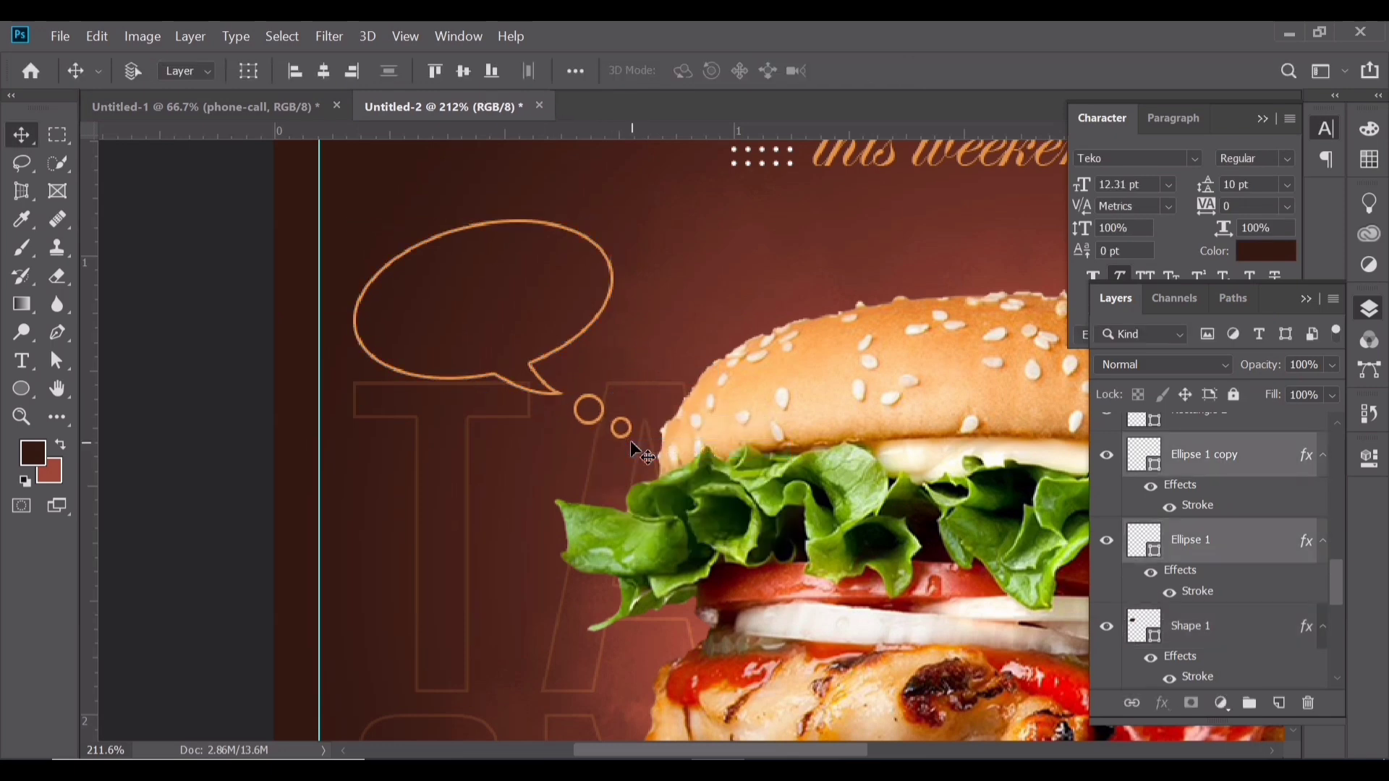
Duplicate the GRILLED CHEESE text below the tagline and change the copy to SAVE UPTO with 50% on a second line.
key("ctrl+0")
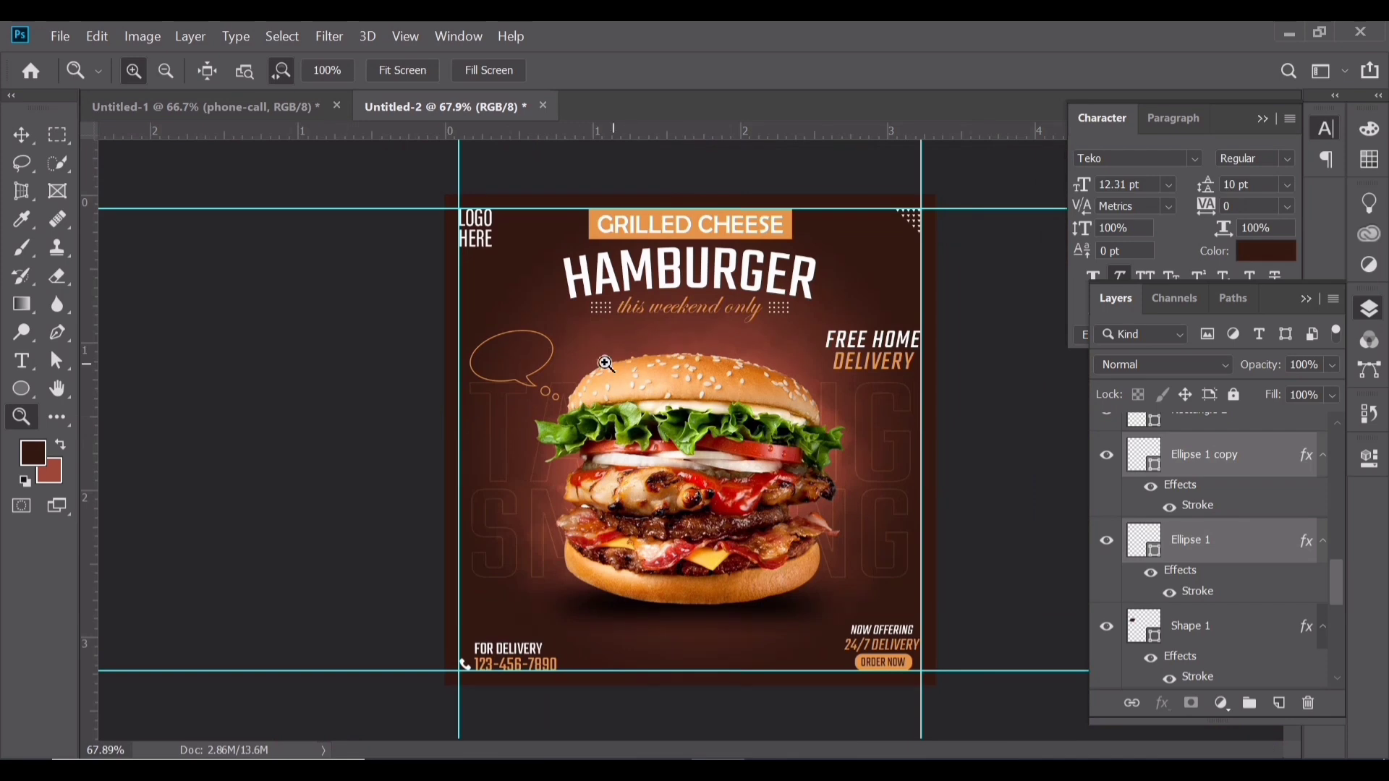
left_click(684, 248, "ctrl")
left_click_drag(683, 248, 669, 357)
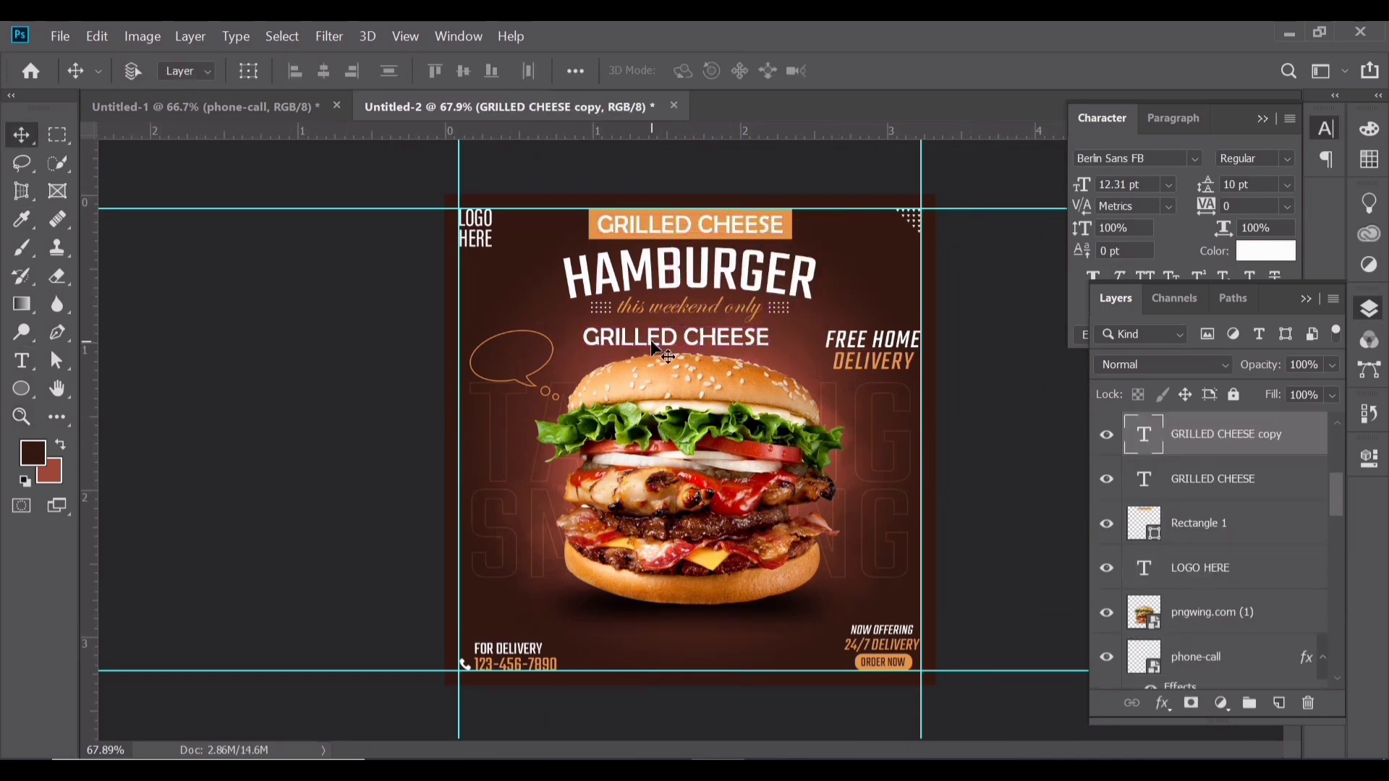
double_click(651, 336)
type("SAVE UPTO")
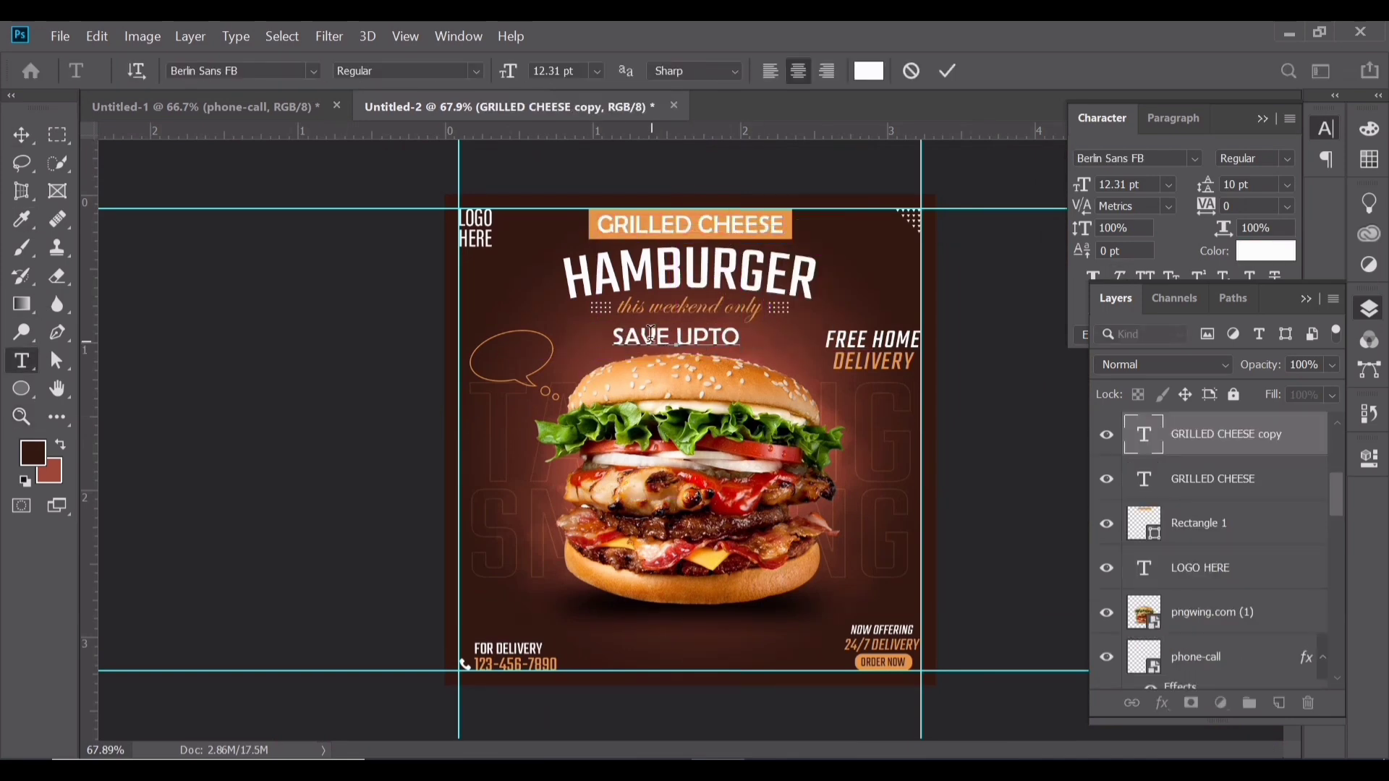
Color the 50% line with the orange of the GRILLED CHEESE rectangle and commit the text.
double_click(683, 358)
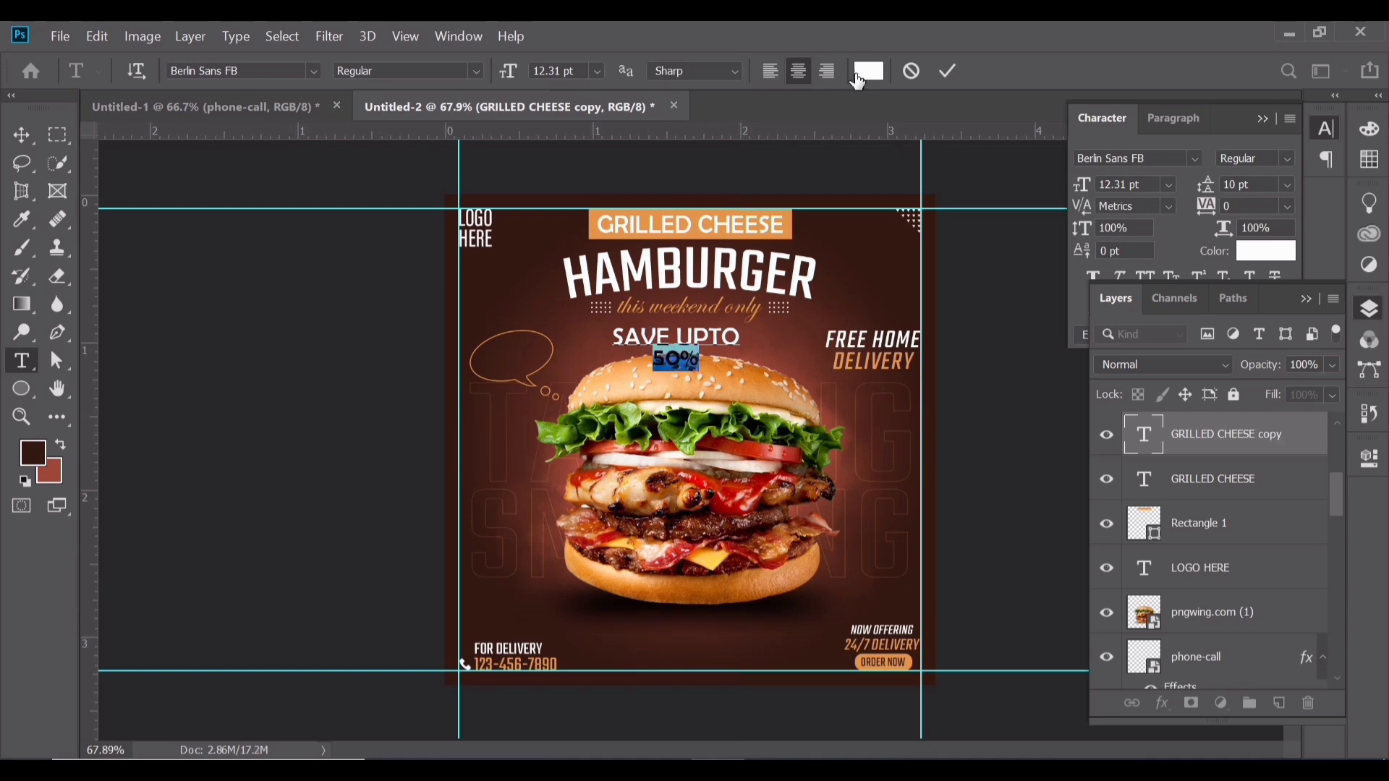
left_click(868, 71)
left_click(695, 228)
key("Return")
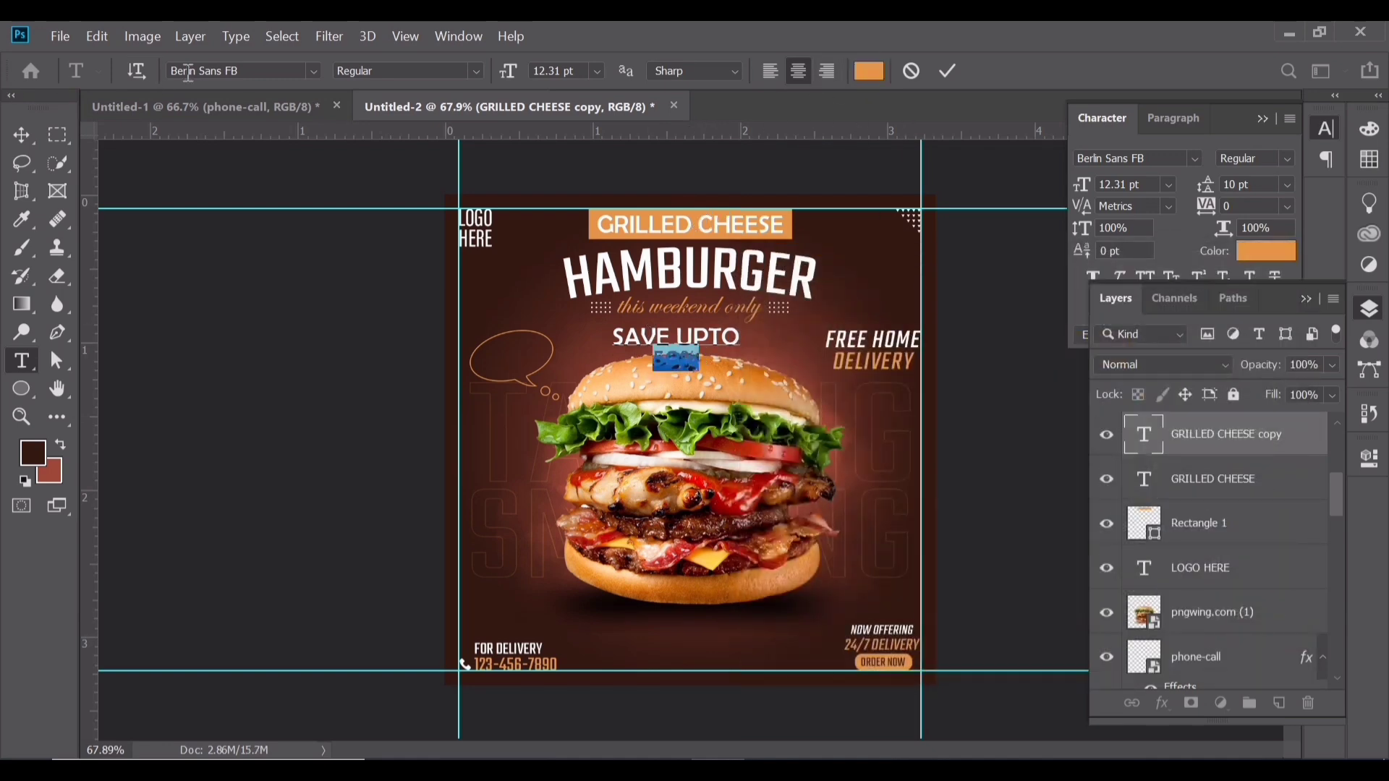
left_click(948, 70)
key("v")
double_click(679, 338)
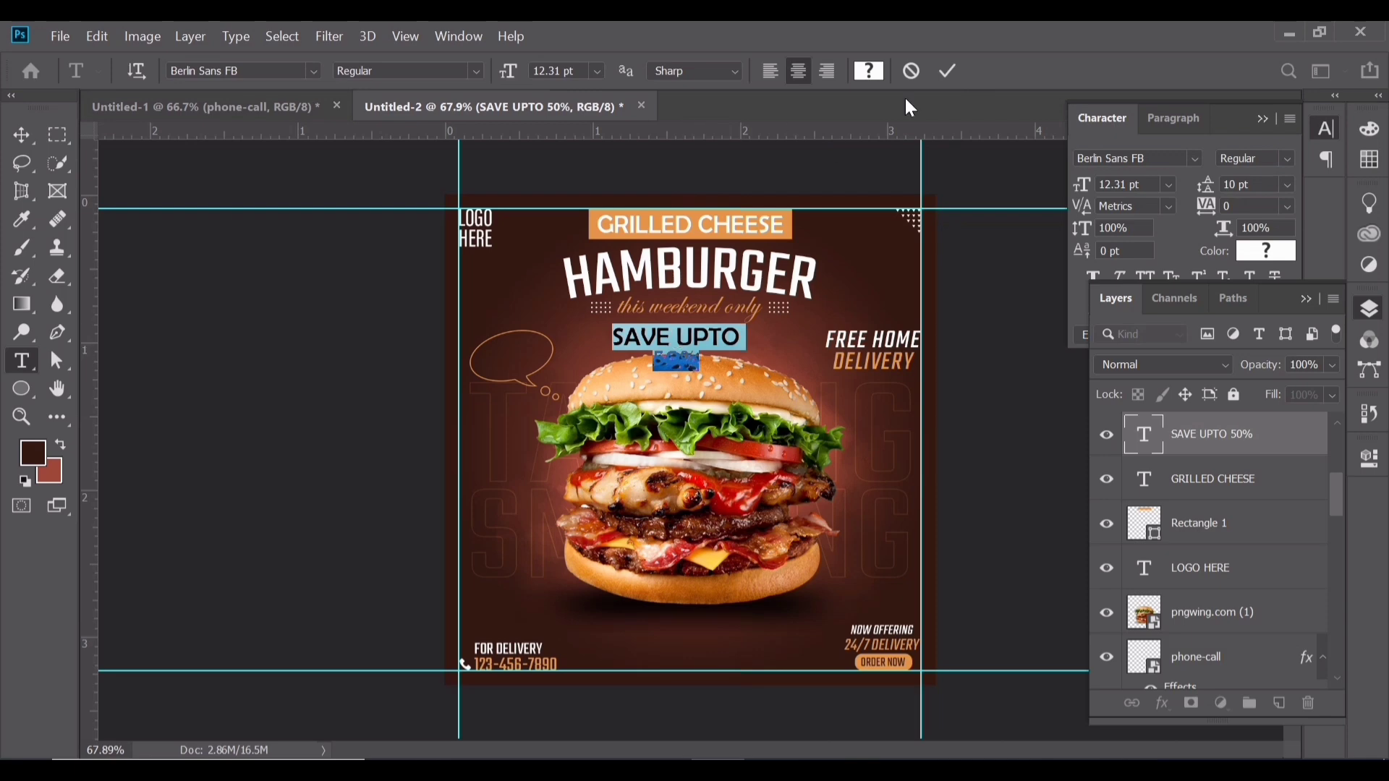
left_click(948, 70)
Scale the SAVE UPTO 50% text down to about 5.3 pt and place it inside the speech bubble.
key("v")
key("ctrl+t")
left_click_drag(740, 349, 640, 394)
key("Return")
Enlarge the SAVE UPTO 50% text to about 7.1 pt and rotate it about 19 degrees counterclockwise to follow the bubble.
key("ctrl+space")
left_click_drag(384, 378, 499, 405)
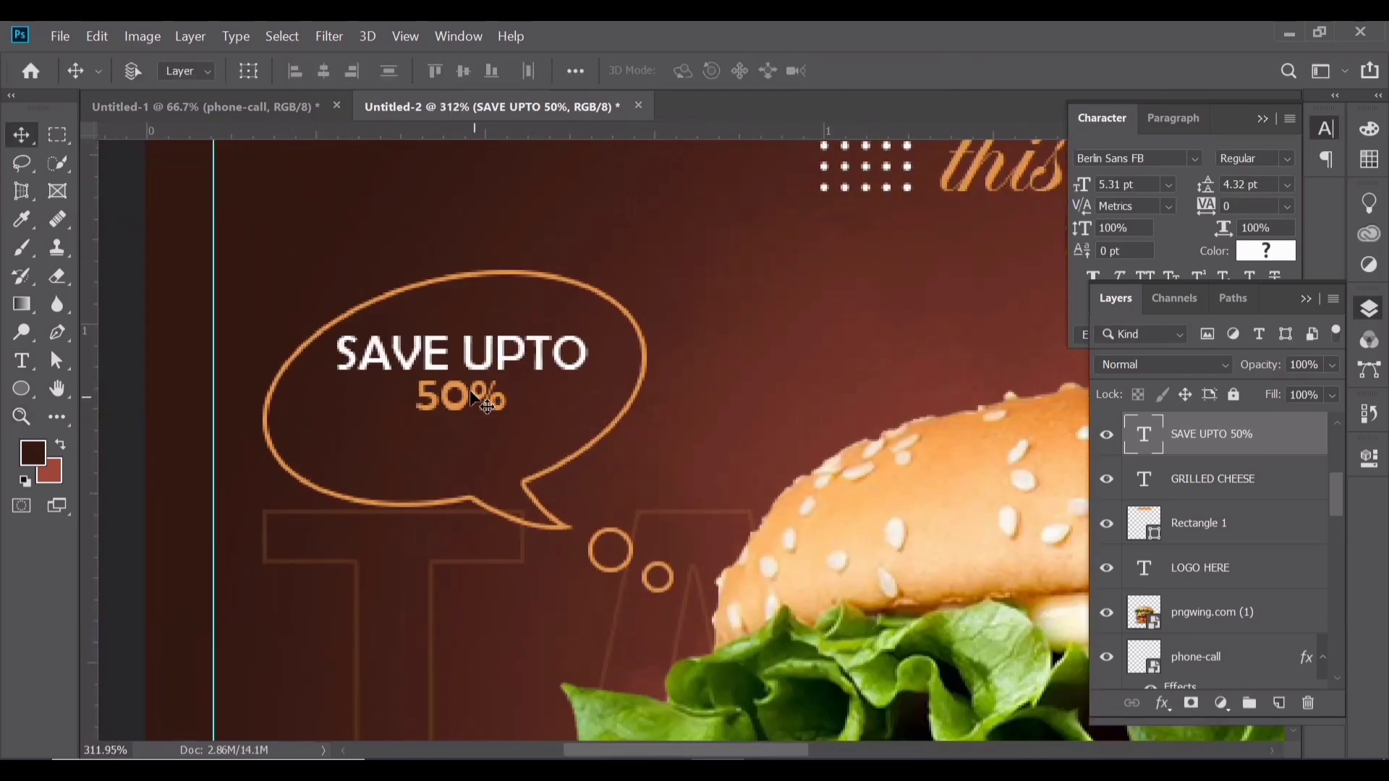
key("ctrl+t")
left_click_drag(608, 434, 637, 389)
left_click_drag(461, 367, 422, 375)
left_click_drag(555, 392, 612, 403)
left_click_drag(471, 434, 474, 445)
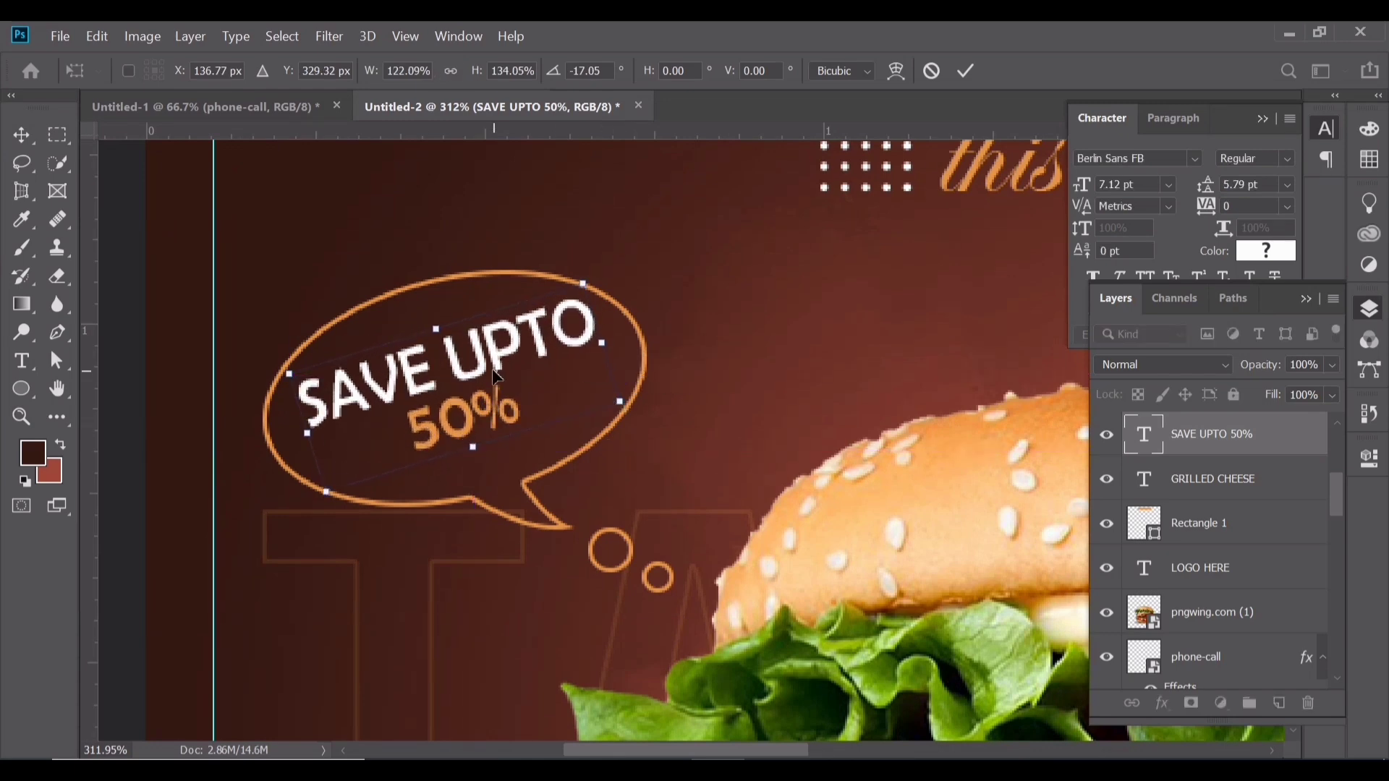
key("Return")
key("ctrl+t")
left_click_drag(648, 503, 641, 440)
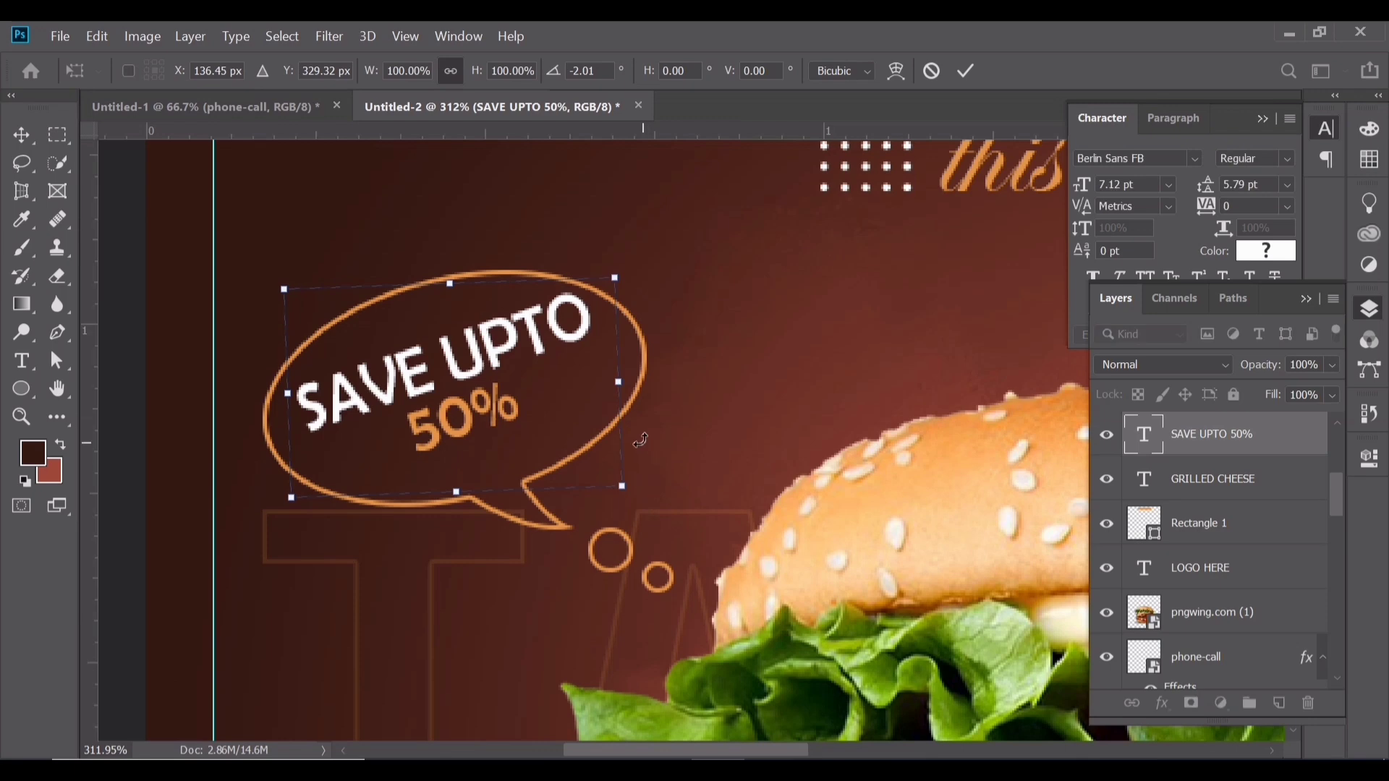
key("Return")
Set the bubble text's leading to 8.79 pt and the 50% line's font size to 10.12 pt.
left_click_drag(1201, 193, 1205, 184)
double_click(544, 326)
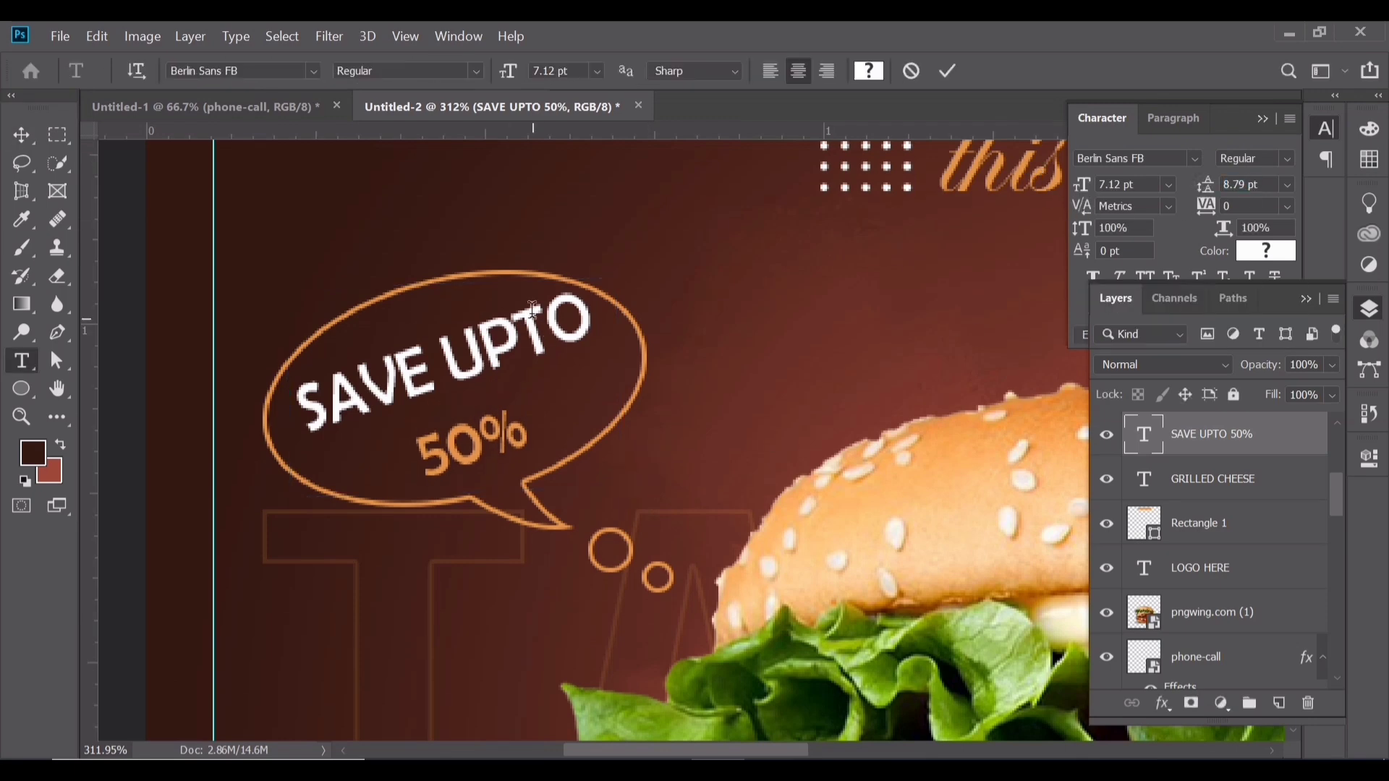
left_click_drag(427, 467, 527, 421)
left_click_drag(1077, 190, 1080, 189)
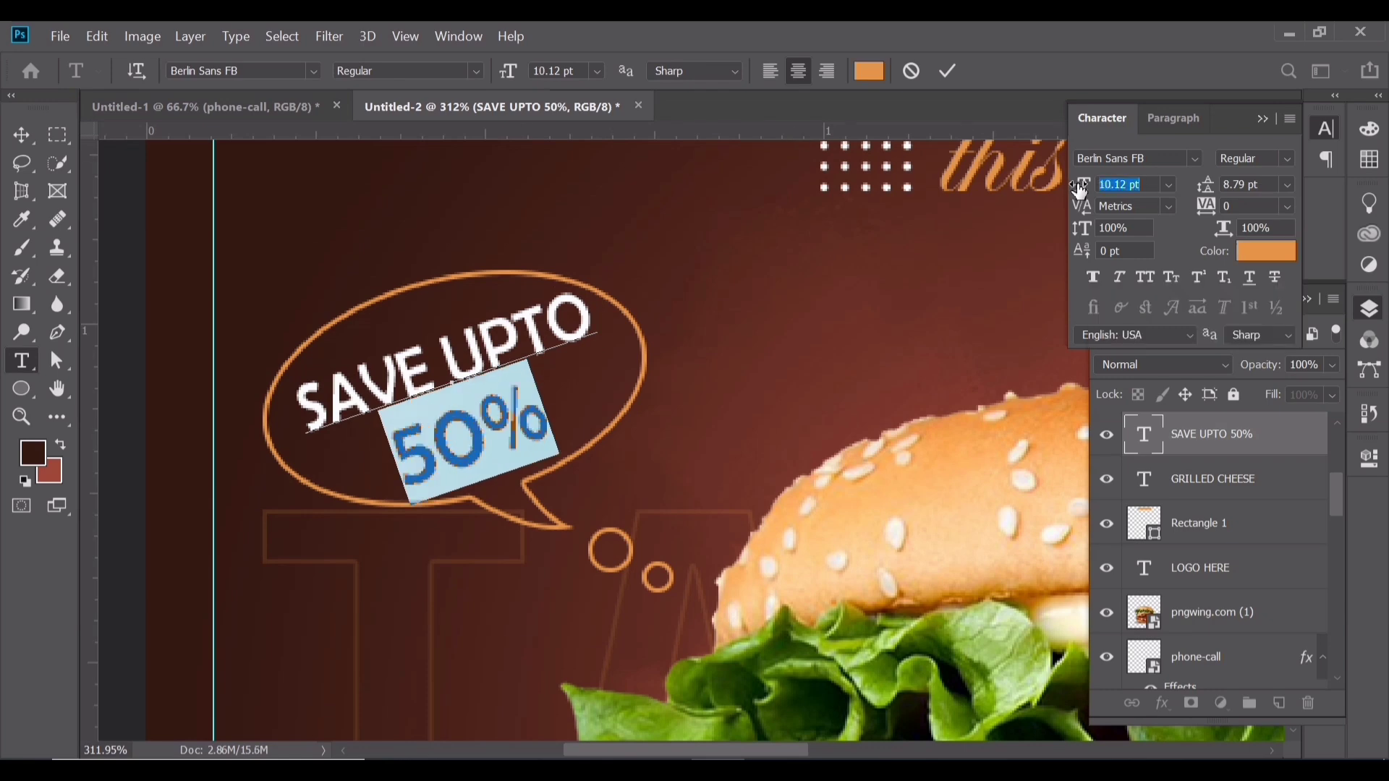
Reduce the SAVE UPTO line's font size and scale the whole text up to about 122% to fill the bubble.
left_click_drag(598, 292, 292, 414)
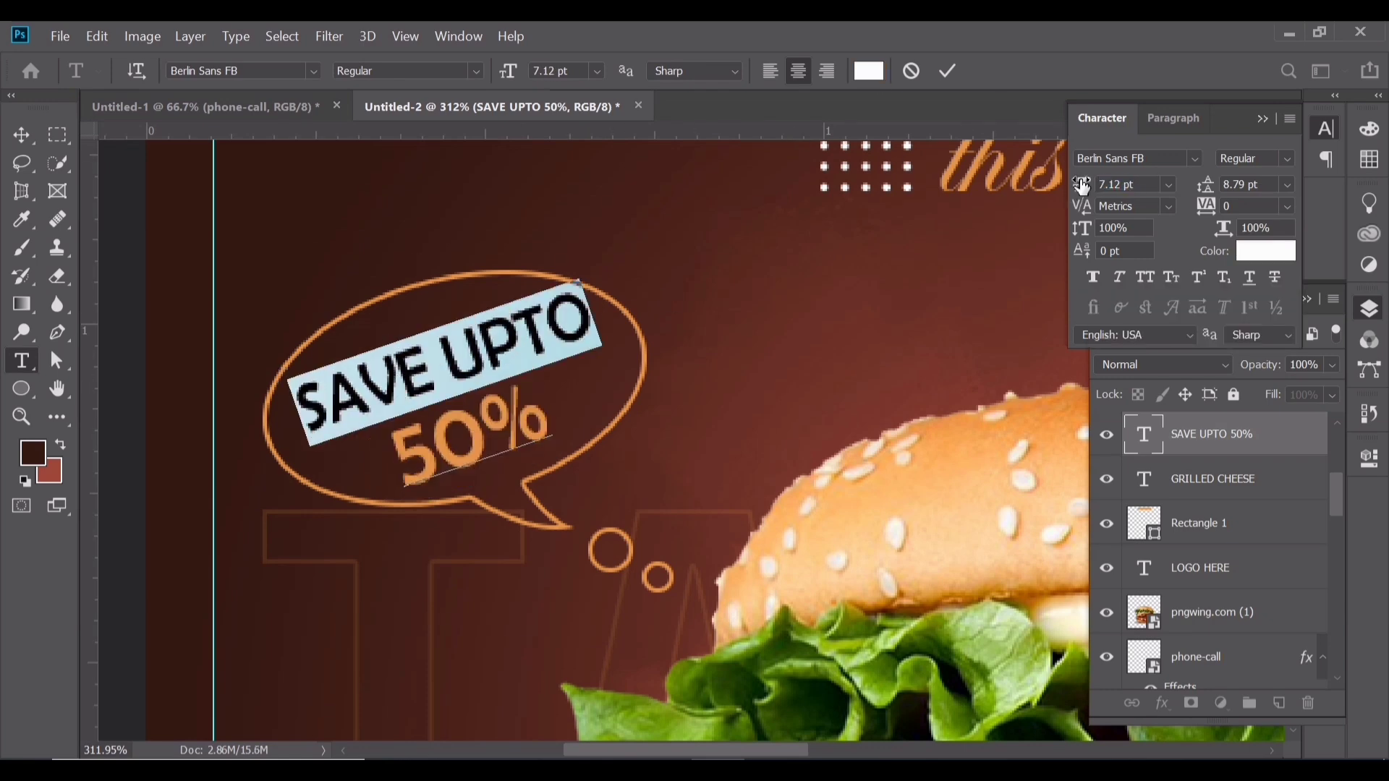
left_click_drag(1082, 185, 1080, 186)
key("ctrl+Return")
key("ctrl+t")
left_click_drag(335, 304, 309, 277)
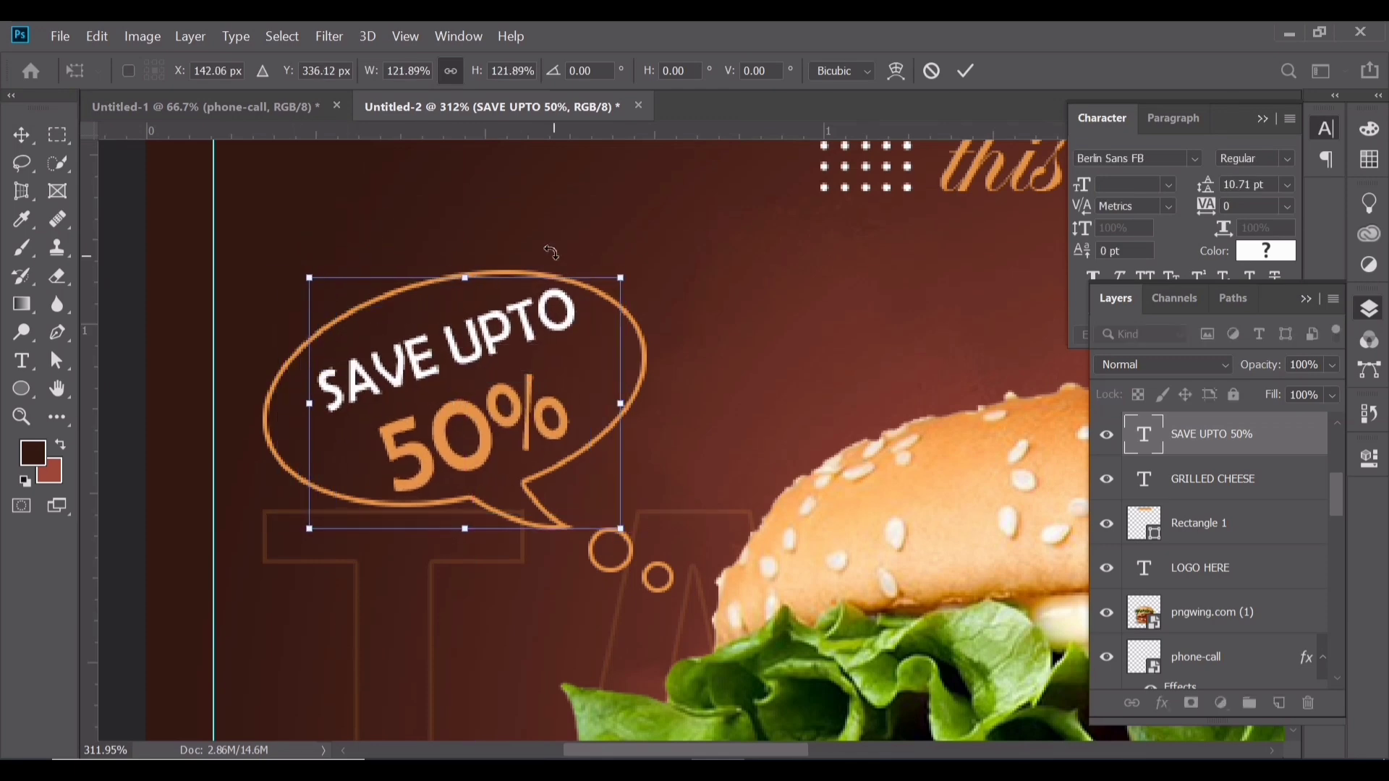
key("Return")
Apply a Levels adjustment to the burger layer with input black point 10 and white point 227.
key("z")
key("ctrl+0")
key("v")
left_click(861, 477)
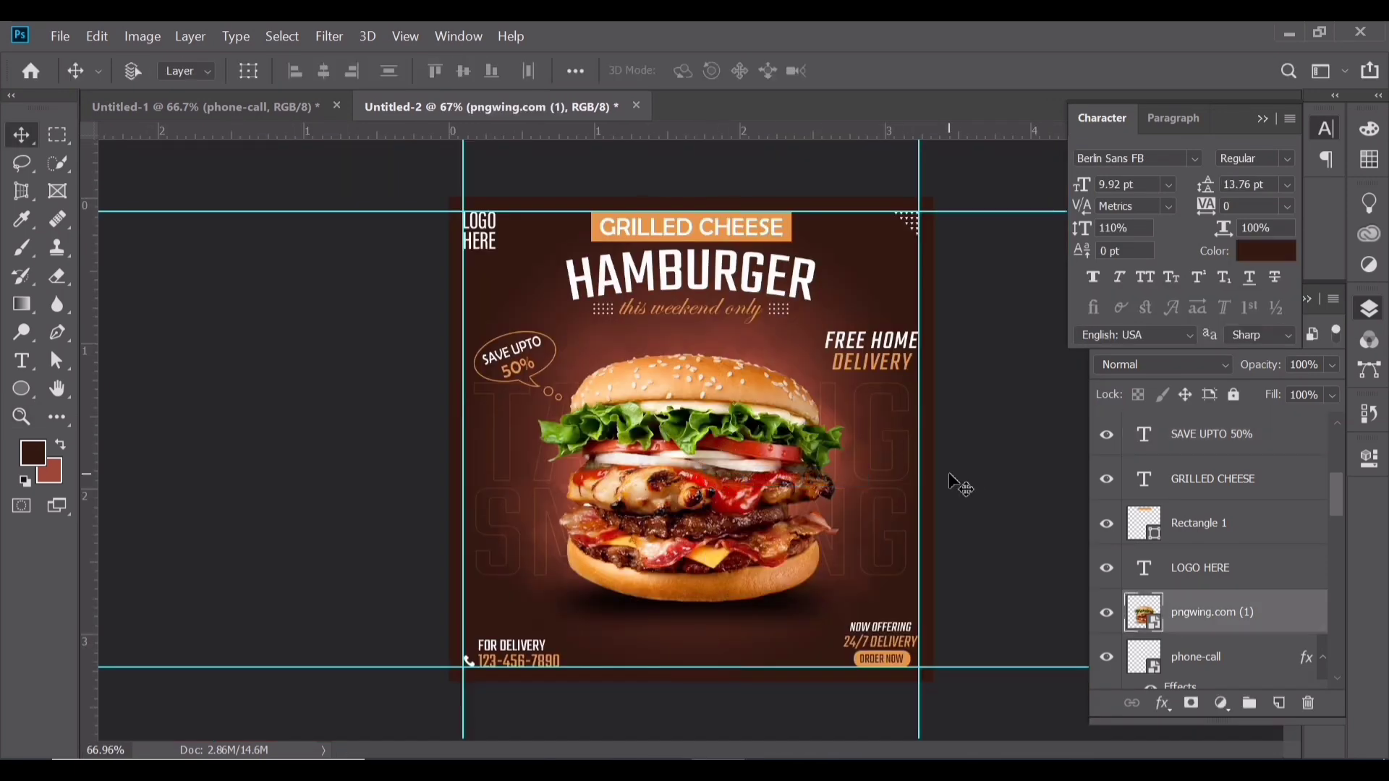
key("ctrl+l")
left_click_drag(1044, 115, 1213, 111)
left_click_drag(1214, 356, 1188, 362)
left_click_drag(940, 356, 951, 359)
left_click_drag(1186, 361, 1185, 362)
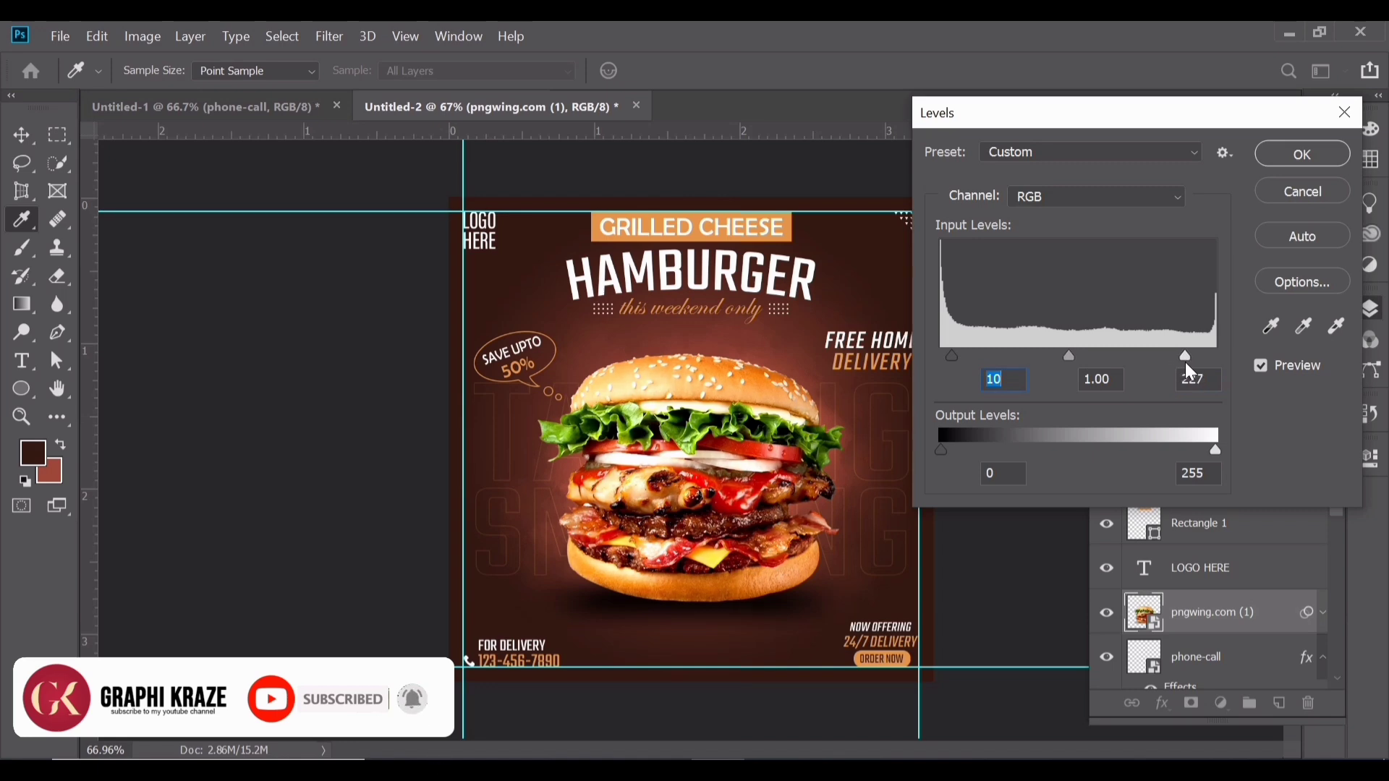
left_click(953, 356)
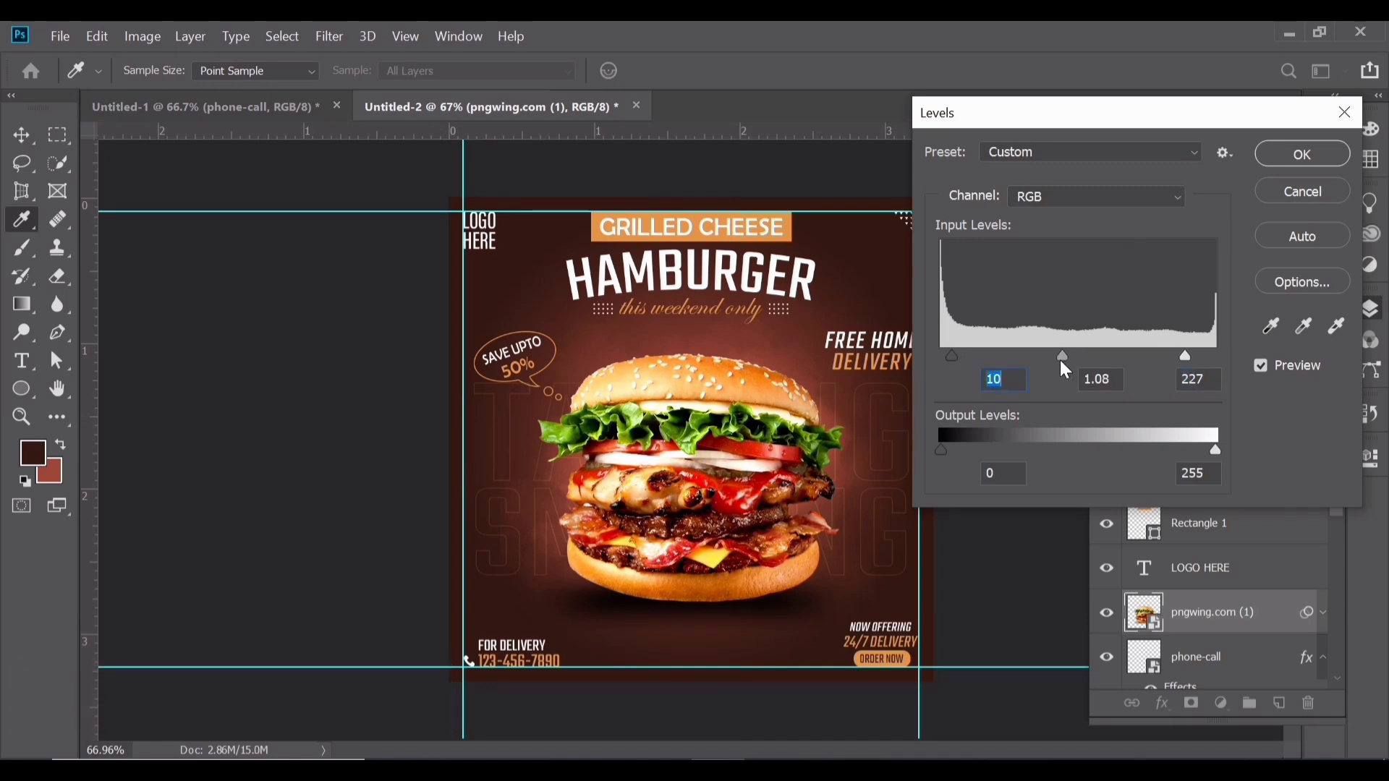
left_click(1069, 358)
left_click(1290, 154)
Rasterize the burger layer and erase stray pixels along the burger's right edge between chicken and bacon.
key("z")
left_click_drag(858, 494, 741, 594)
key("j")
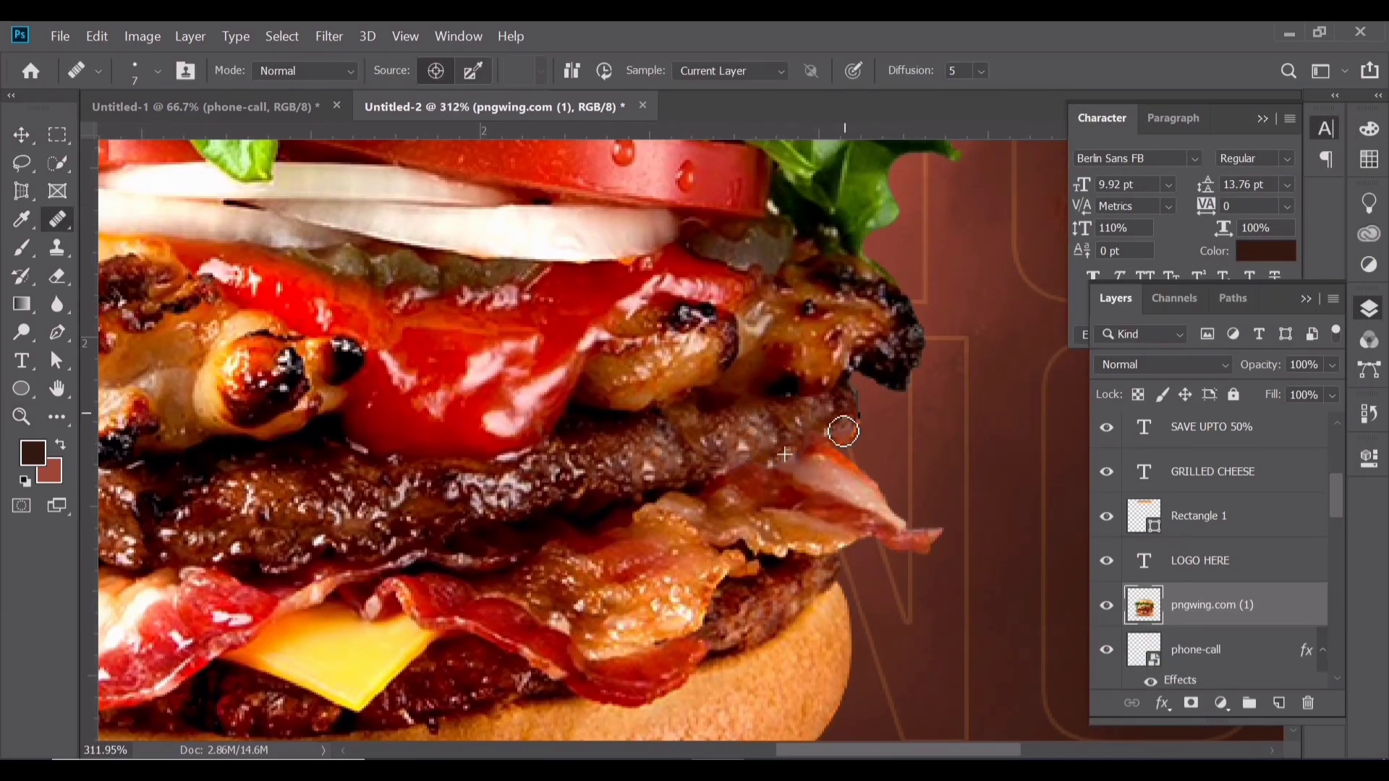
left_click(58, 276)
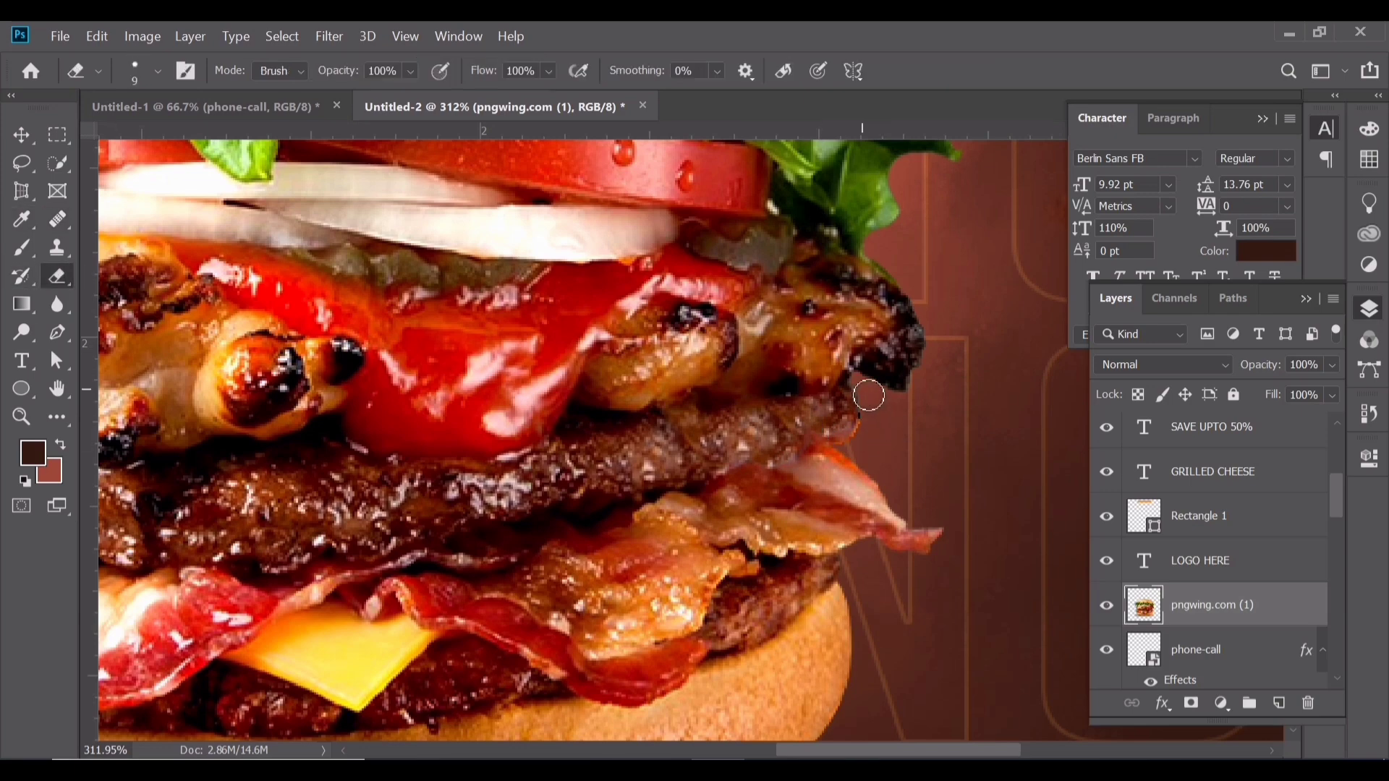
Remove the leftover patch at the burger's left edge between chicken and bacon using Magic Wand and a healing tool.
key("ctrl+0")
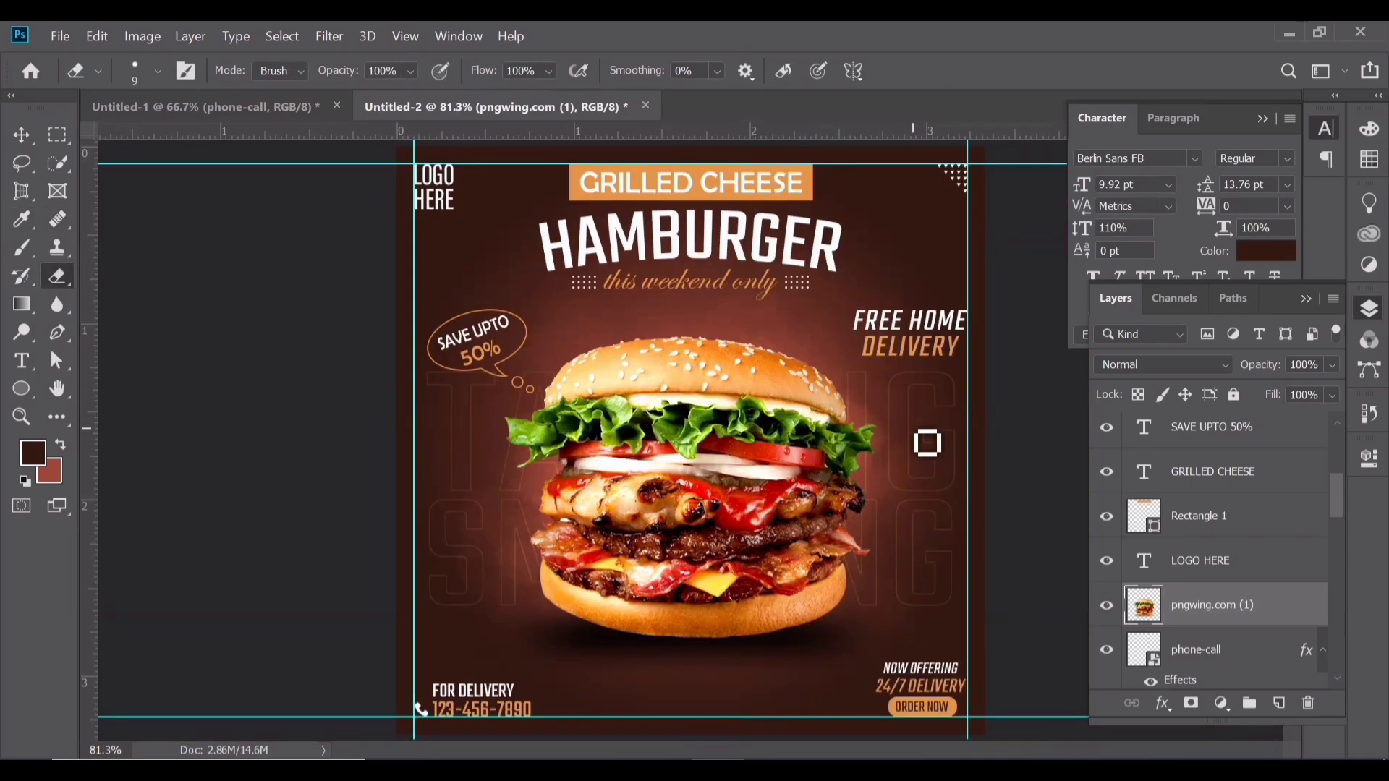
key("z")
left_click_drag(549, 559, 682, 537)
left_click_drag(843, 250, 644, 472)
key("v")
right_click(58, 166)
left_click(87, 186)
left_click(640, 419)
key("Delete")
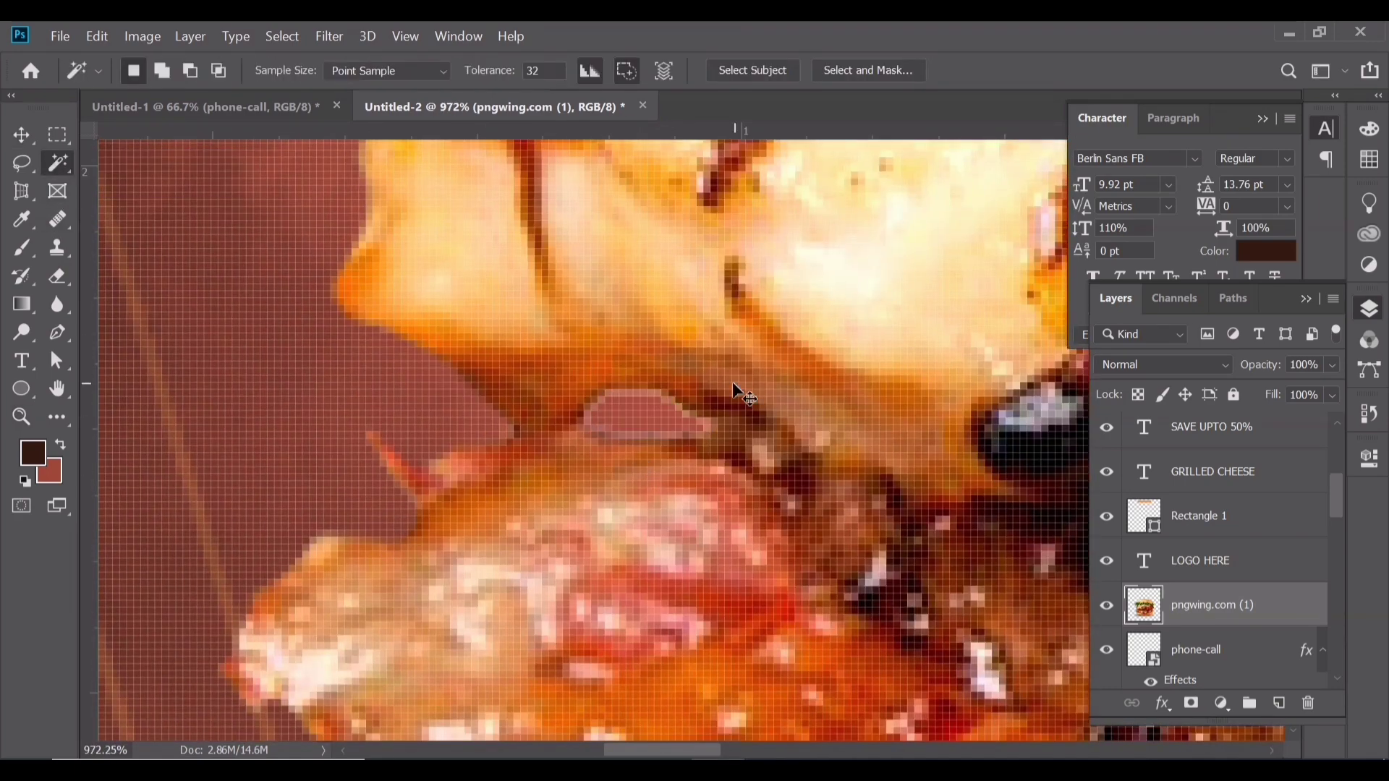
right_click(58, 219)
left_click(109, 235)
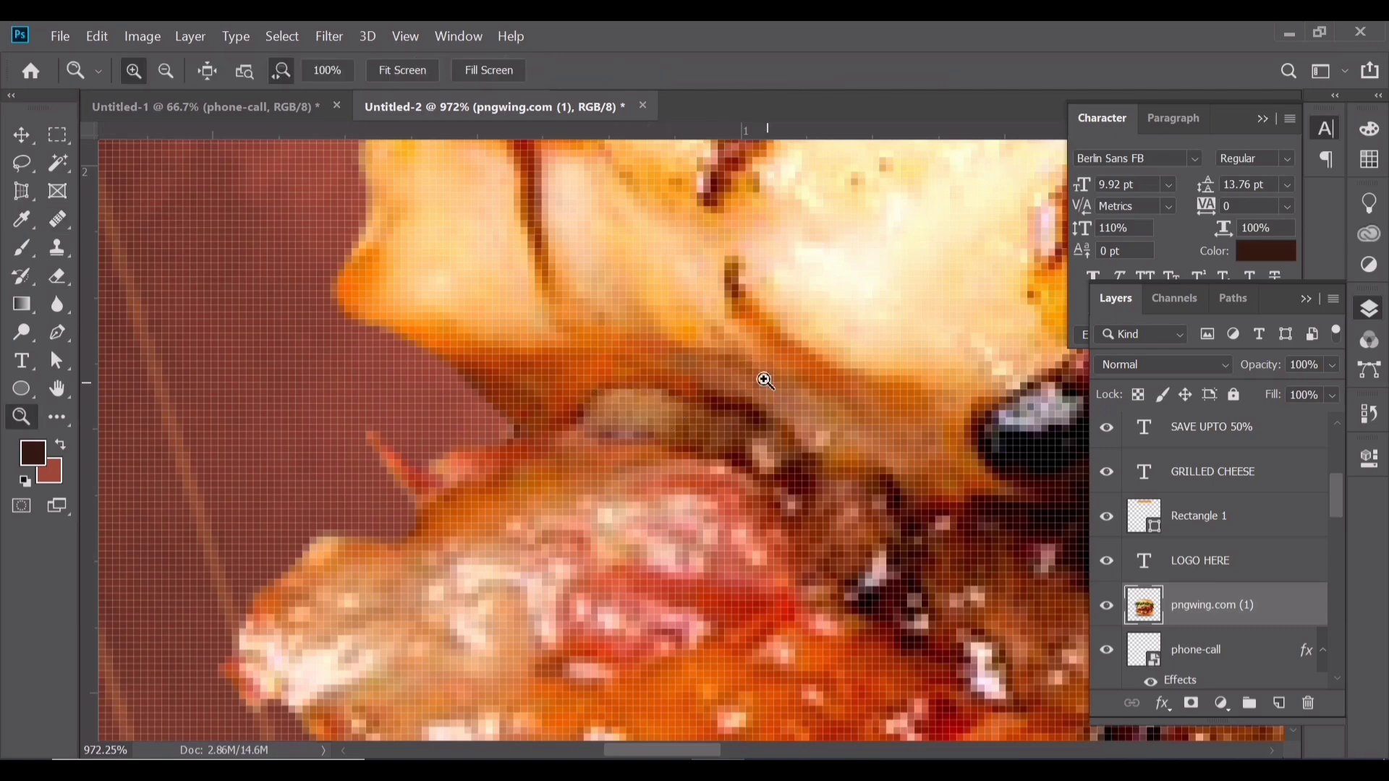
Hide the guides and view the whole advertisement.
key("z")
key("ctrl+0")
left_click_drag(651, 402, 580, 413)
scroll(692, 382, "down", 3)
scroll(1000, 429, "up", 3)
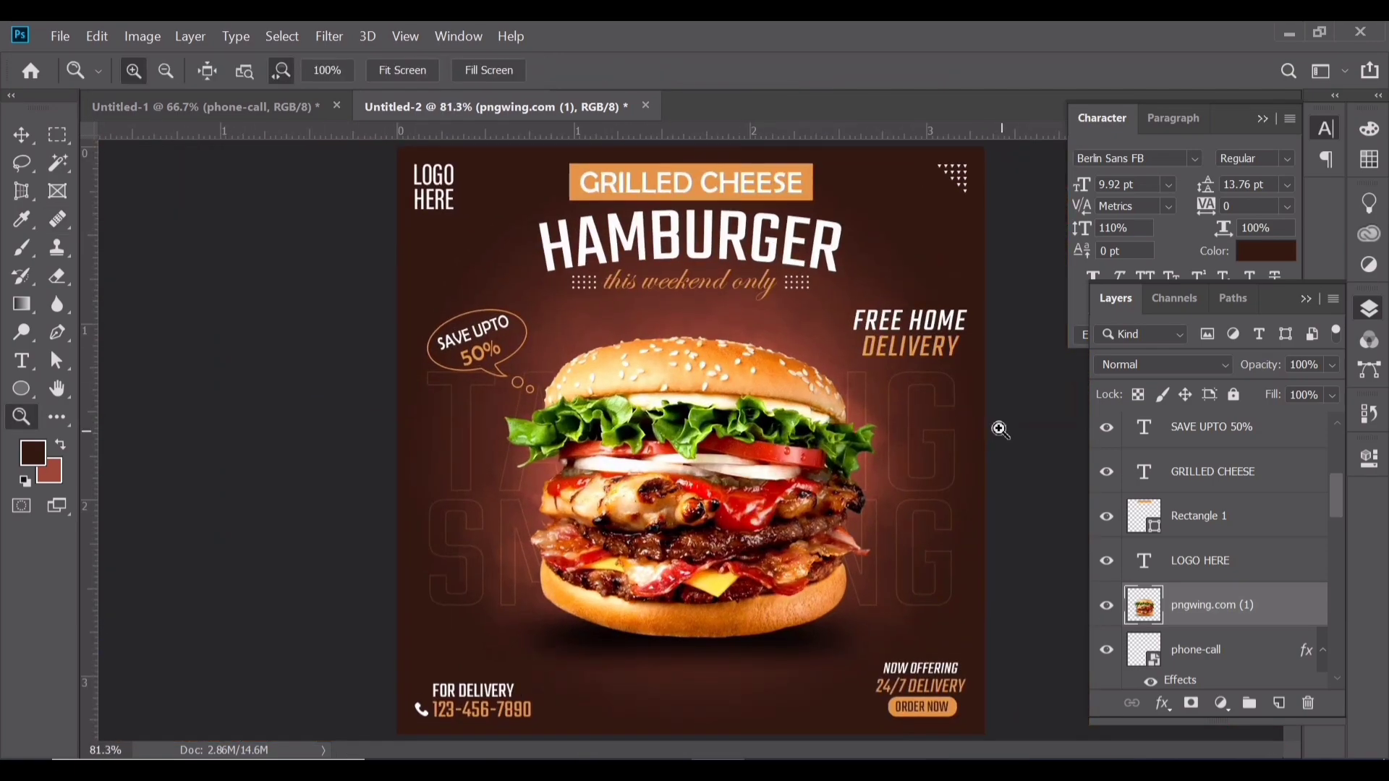